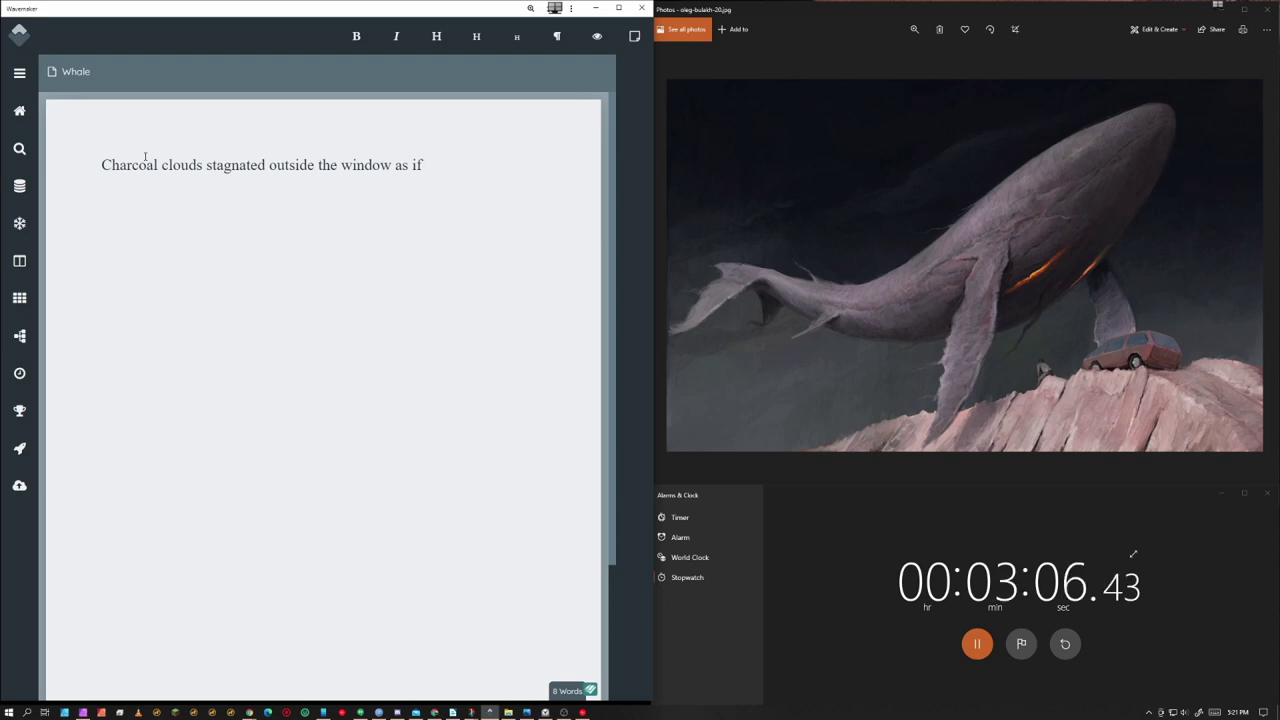
Trim the opening and retype it as 'Charcoal clouds stagnated through the'
{"action": "key", "text": "BackSpace"}
{"action": "key", "text": "BackSpace"}
{"action": "key", "text": "BackSpace"}
{"action": "key", "text": "BackSpace"}
{"action": "key", "text": "BackSpace"}
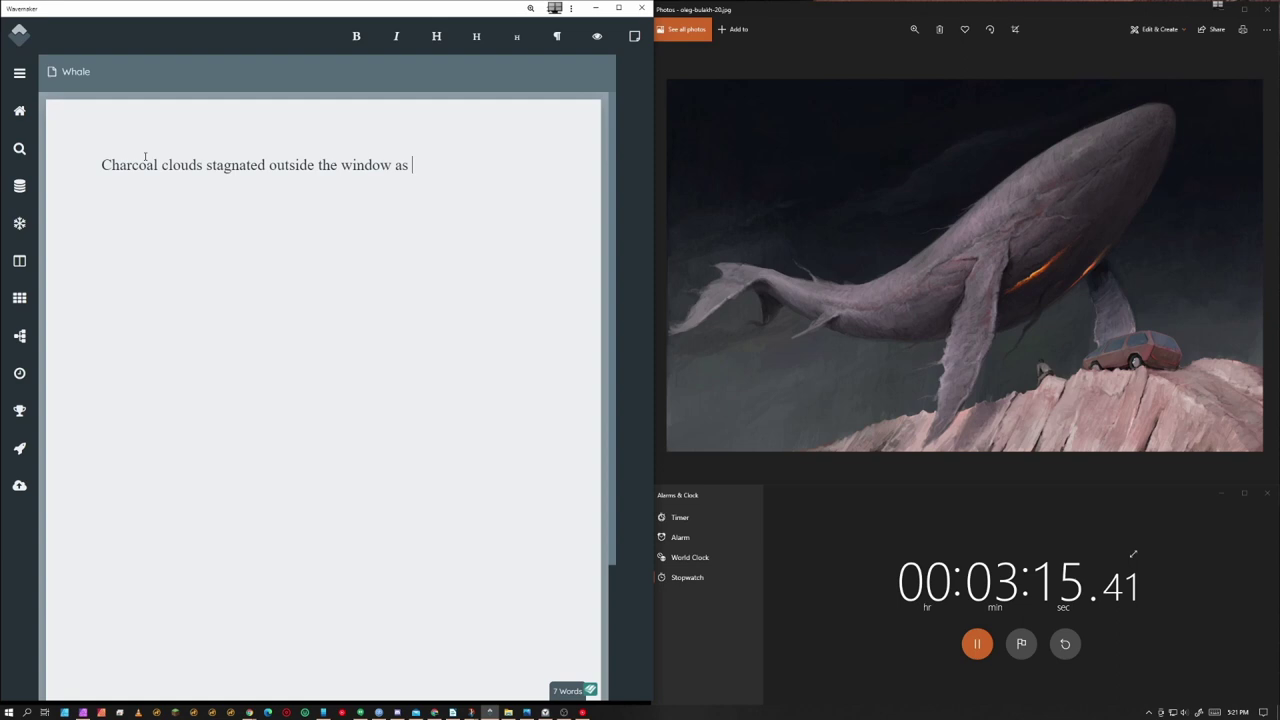
{"action": "type", "text": "until"}
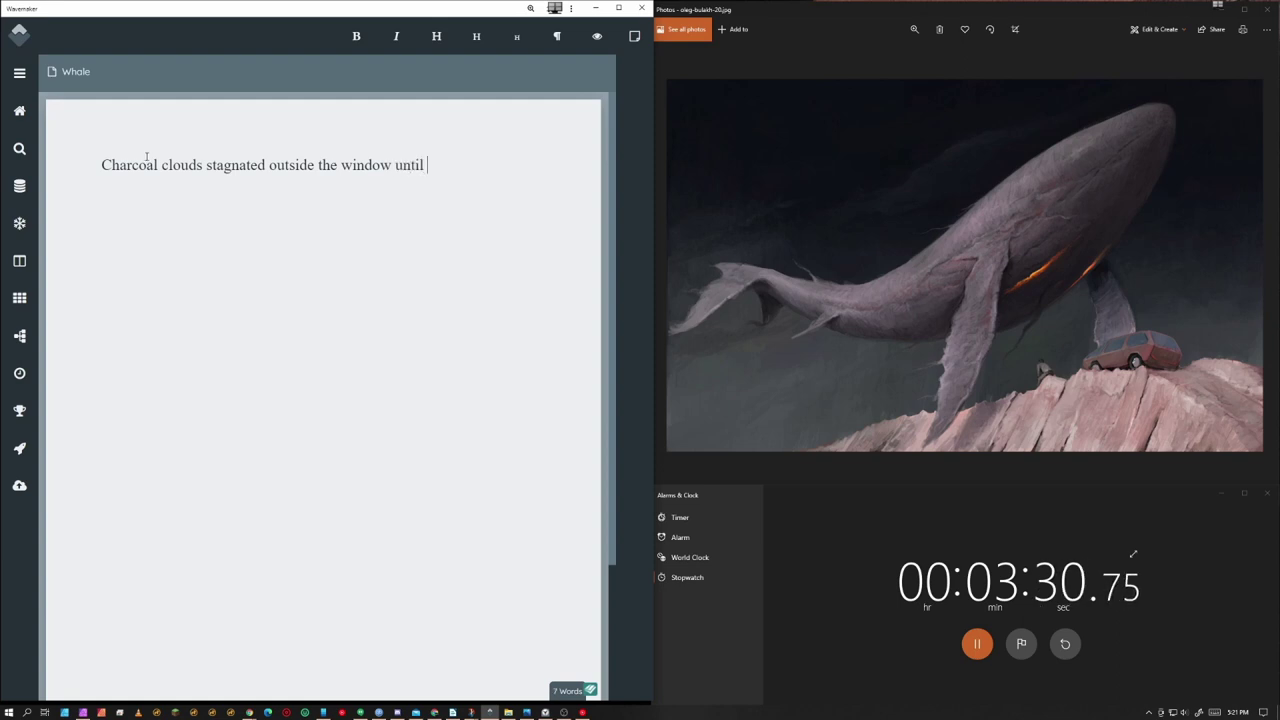
{"action": "key", "text": "BackSpace"}
{"action": "key", "text": "BackSpace"}
{"action": "key", "text": "BackSpace"}
{"action": "key", "text": "BackSpace"}
{"action": "key", "text": "BackSpace"}
{"action": "key", "text": "BackSpace"}
{"action": "key", "text": "BackSpace"}
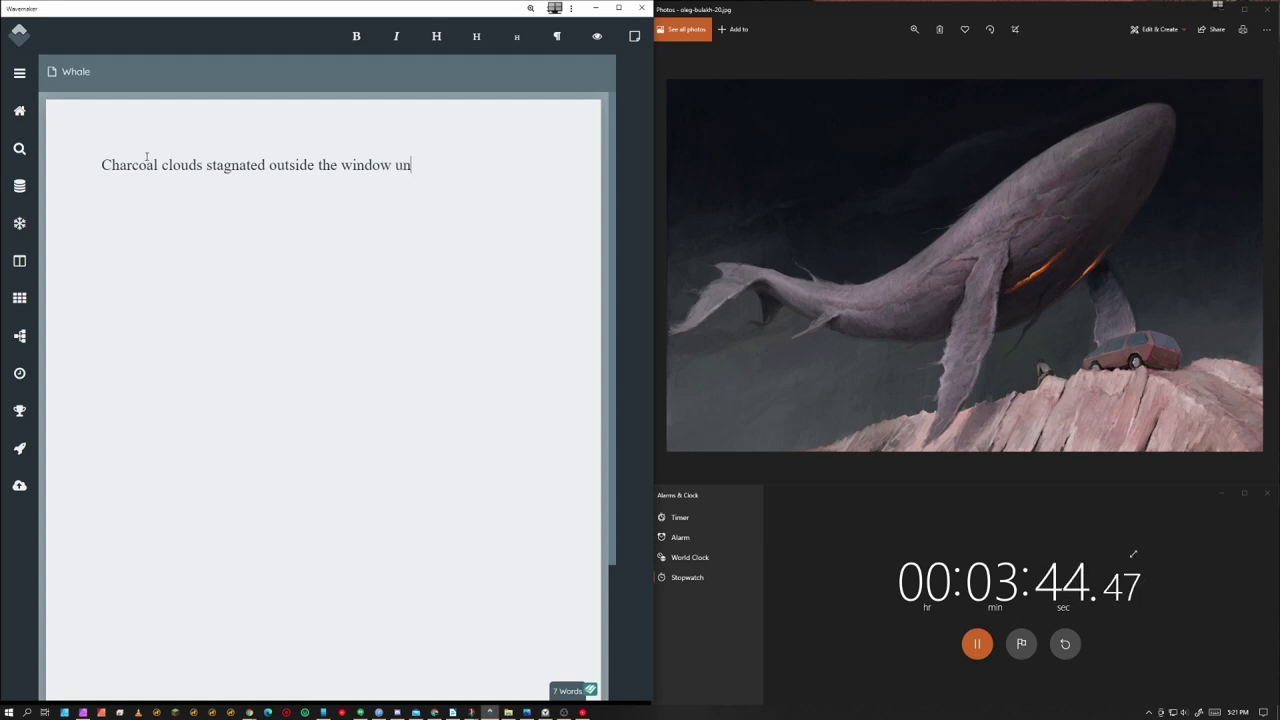
{"action": "type", "text": "."}
{"action": "key", "text": "BackSpace"}
{"action": "key", "text": "BackSpace"}
{"action": "key", "text": "BackSpace"}
{"action": "key", "text": "BackSpace"}
{"action": "key", "text": "BackSpace"}
{"action": "key", "text": "BackSpace"}
{"action": "key", "text": "BackSpace"}
{"action": "key", "text": "BackSpace"}
{"action": "key", "text": "BackSpace"}
{"action": "key", "text": "BackSpace"}
{"action": "key", "text": "BackSpace"}
{"action": "key", "text": "BackSpace"}
{"action": "key", "text": "BackSpace"}
{"action": "key", "text": "BackSpace"}
{"action": "key", "text": "BackSpace"}
{"action": "key", "text": "BackSpace"}
{"action": "key", "text": "BackSpace"}
{"action": "key", "text": "BackSpace"}
{"action": "key", "text": "BackSpace"}
{"action": "key", "text": "BackSpace"}
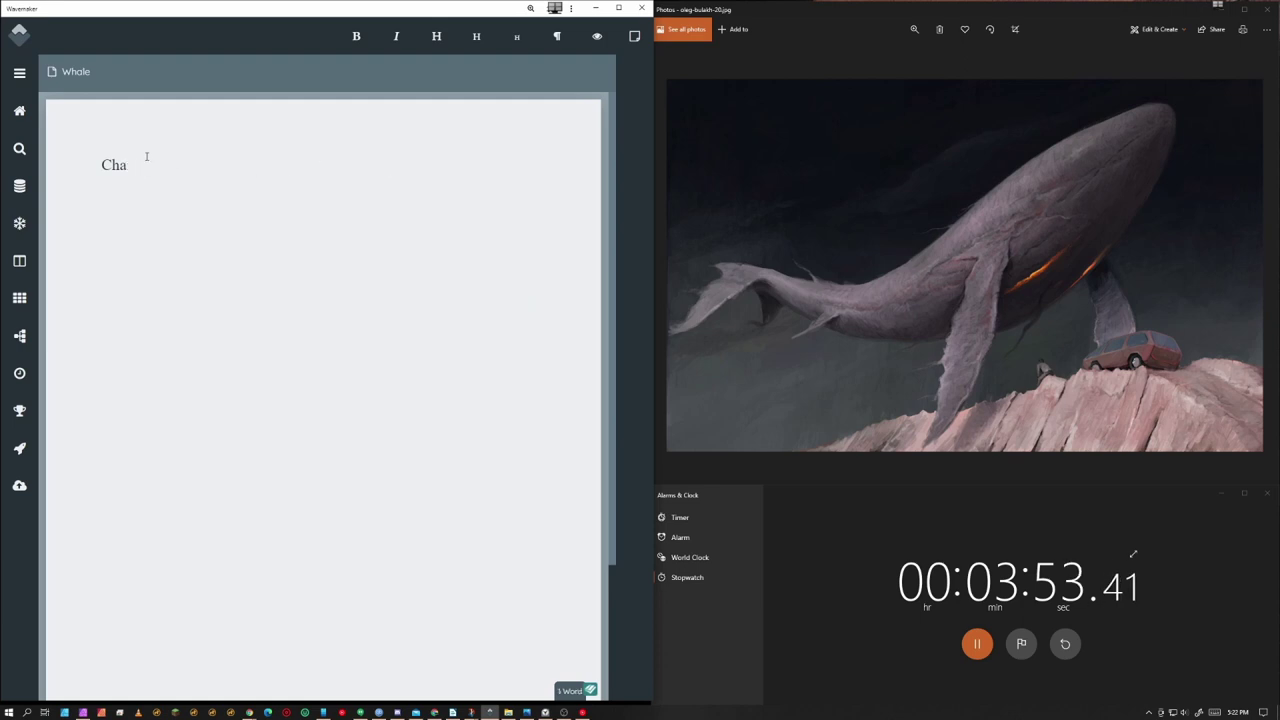
{"action": "type", "text": "harcoal clouds"}
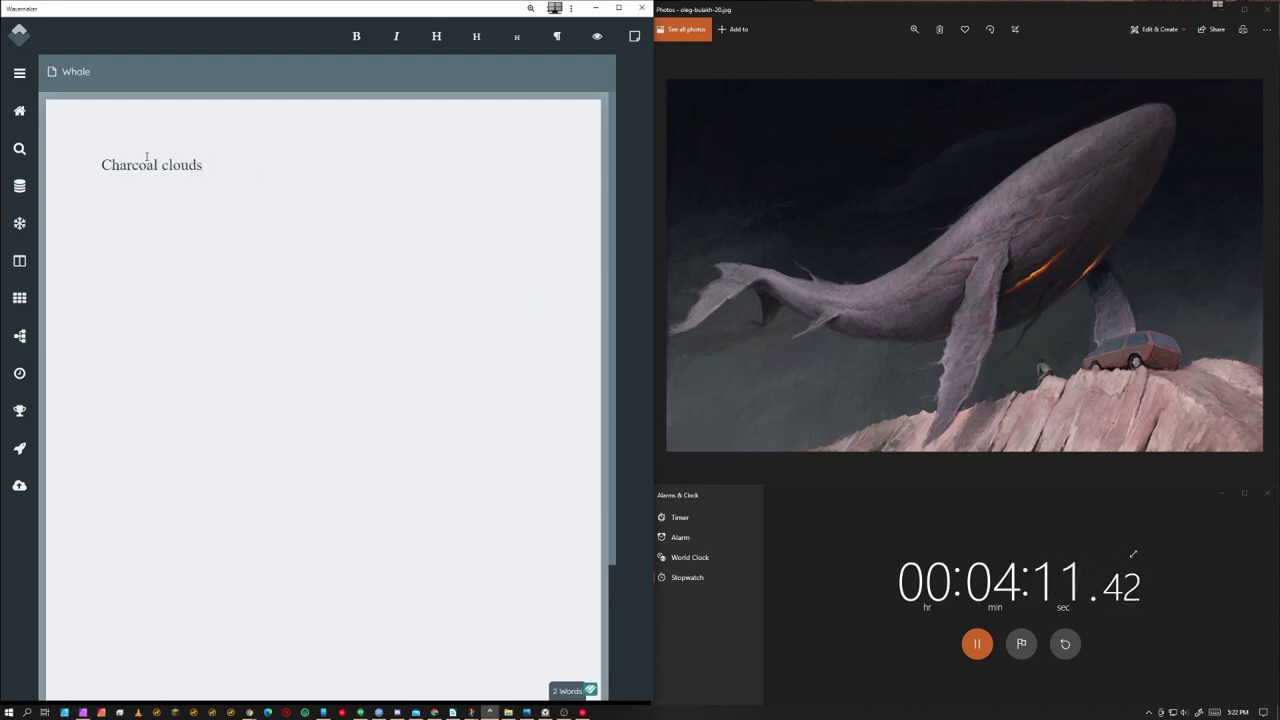
{"action": "type", "text": " stagnated through the"}
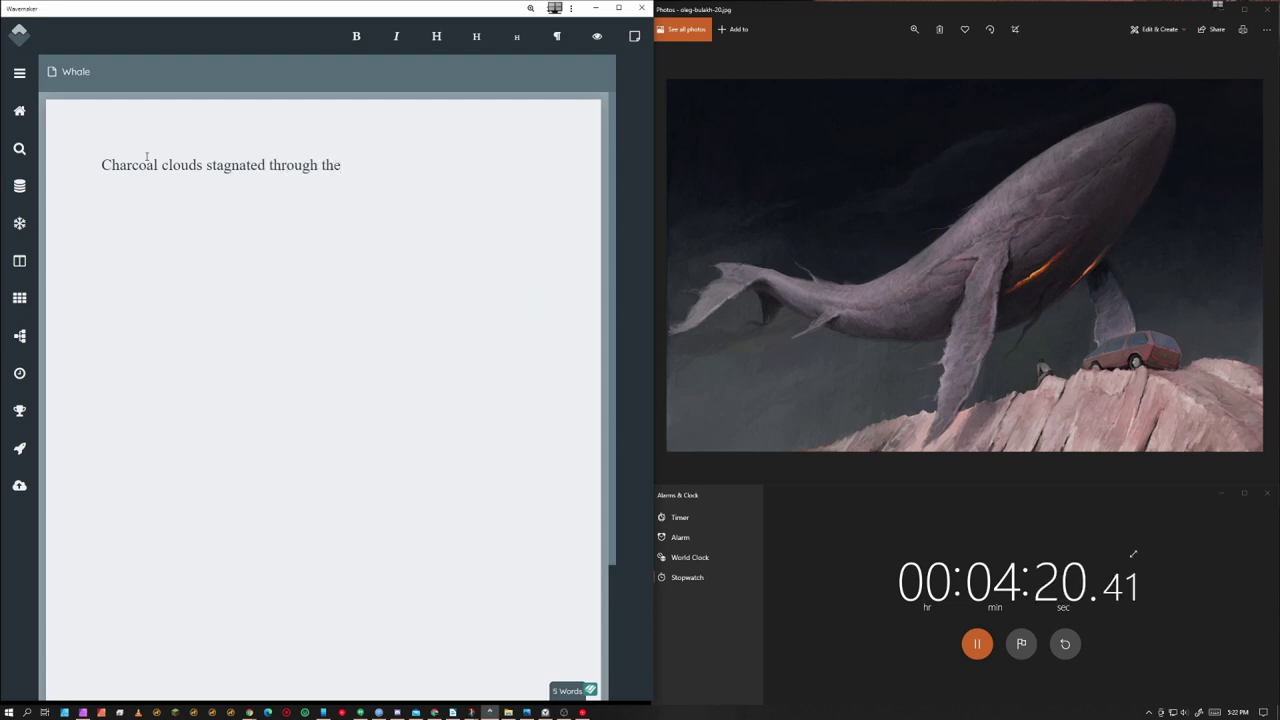
Replace the rewritten words with the line "It only comes out when it storms?"
{"action": "key", "text": "ctrl+BackSpace"}
{"action": "key", "text": "ctrl+BackSpace"}
{"action": "key", "text": "ctrl+BackSpace"}
{"action": "key", "text": "ctrl+BackSpace"}
{"action": "key", "text": "ctrl+BackSpace"}
{"action": "key", "text": "ctrl+BackSpace"}
{"action": "type", "text": "\"It only comes out when it storms?\""}
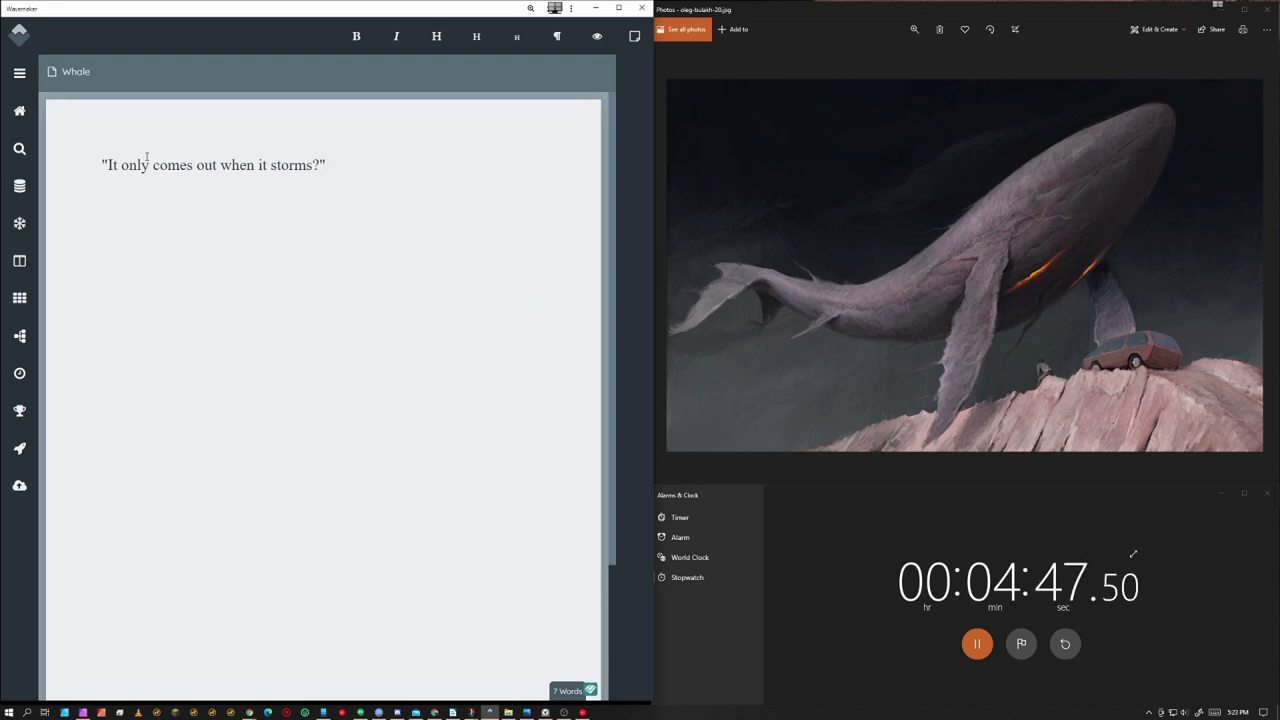
{"action": "left_click", "coordinate": [102, 165]}
Add the opening paragraph 'Charcoal clouds stagnated outside the window. It was all Nathan could look at…'
{"action": "key", "text": "Return"}
{"action": "key", "text": "Up"}
{"action": "type", "text": "Charcoal clouds stagnated "}
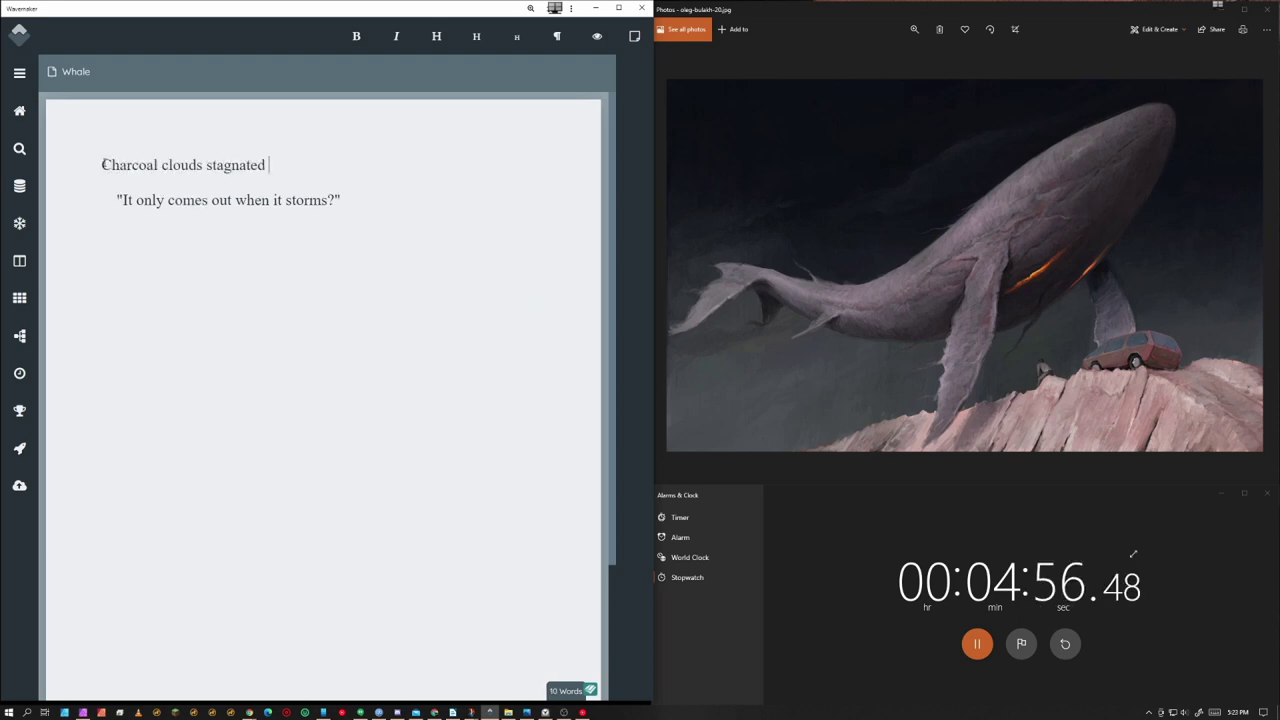
{"action": "type", "text": "outside the window."}
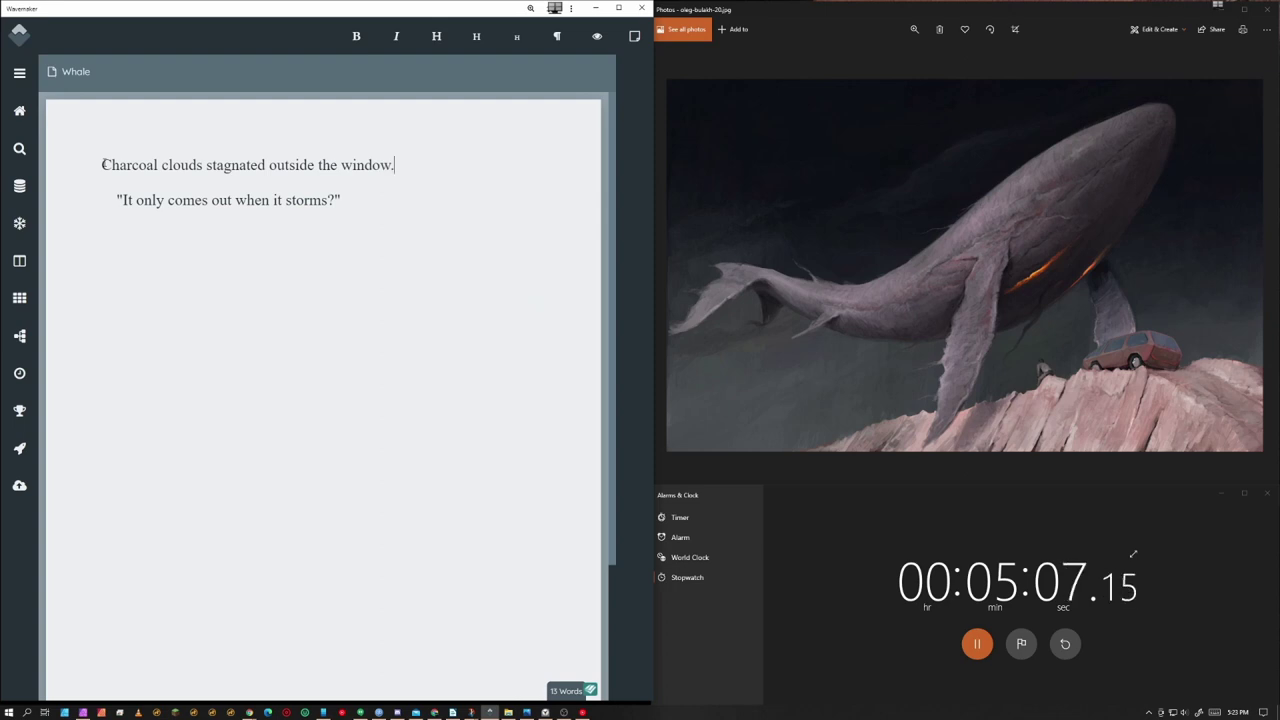
{"action": "key", "text": "Down"}
{"action": "left_click", "coordinate": [432, 164]}
{"action": "type", "text": "It was all"}
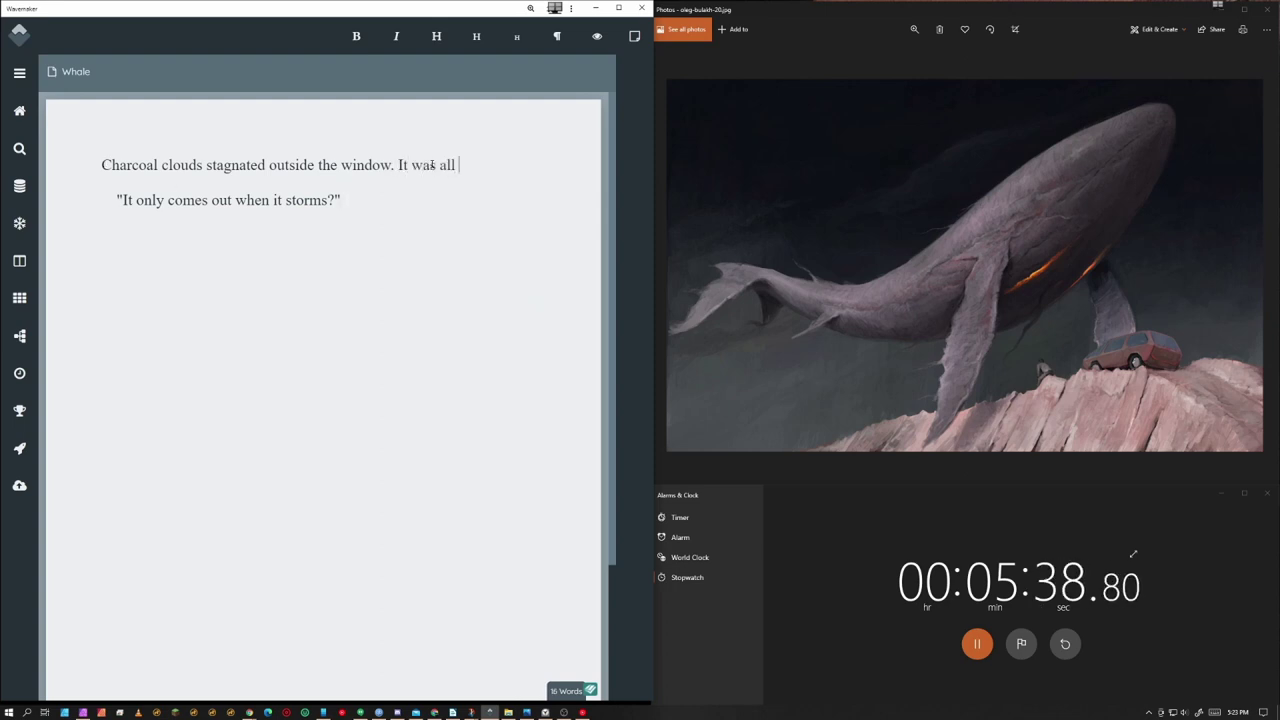
{"action": "type", "text": " Nathan could look at, hi"}
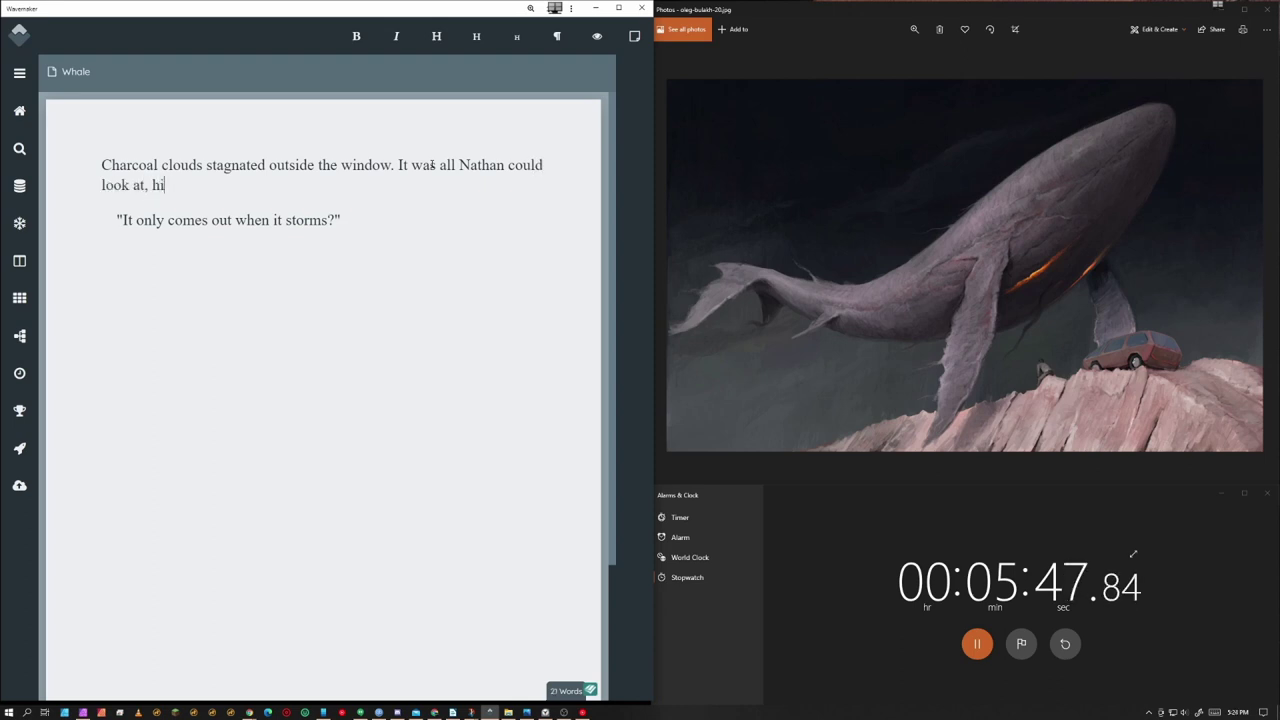
{"action": "type", "text": "s eyes caught in that wet cement"}
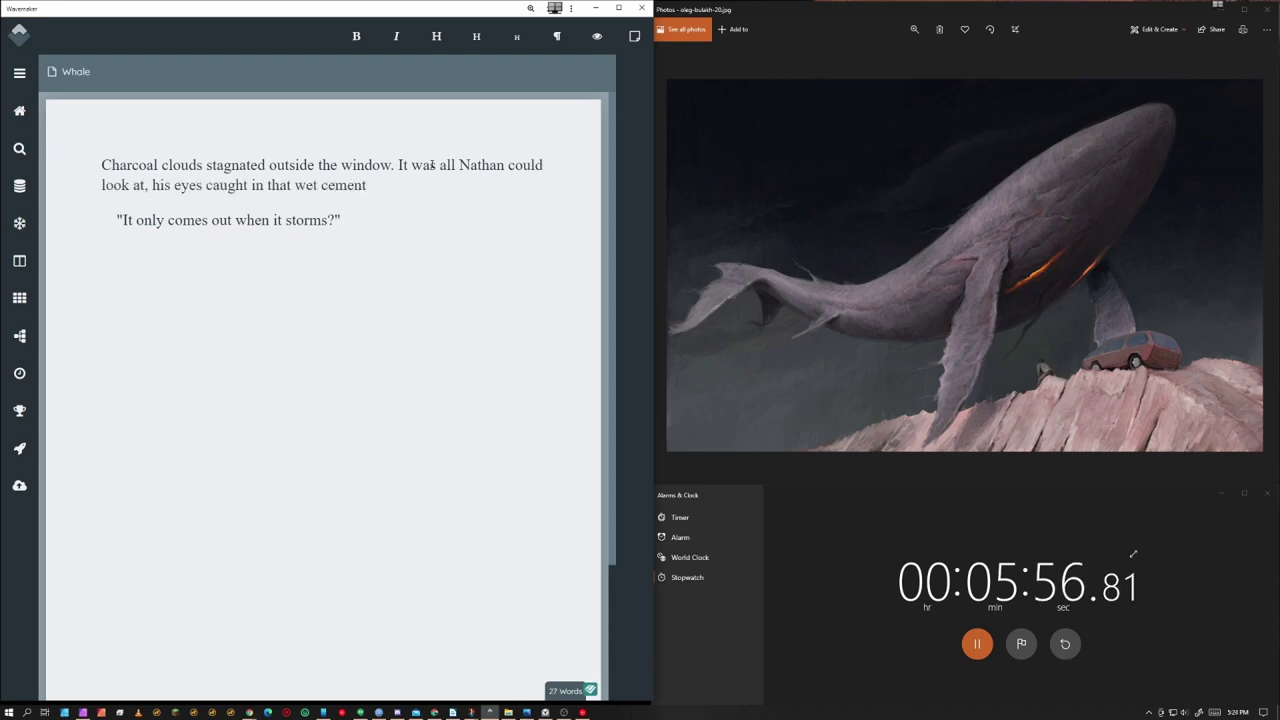
{"action": "type", "text": "."}
Tag the quote with 'Charlie said.' and add Nathan's echo "When it storms?"
{"action": "key", "text": "Down"}
{"action": "key", "text": "Left"}
{"action": "key", "text": "BackSpace"}
{"action": "type", "text": "."}
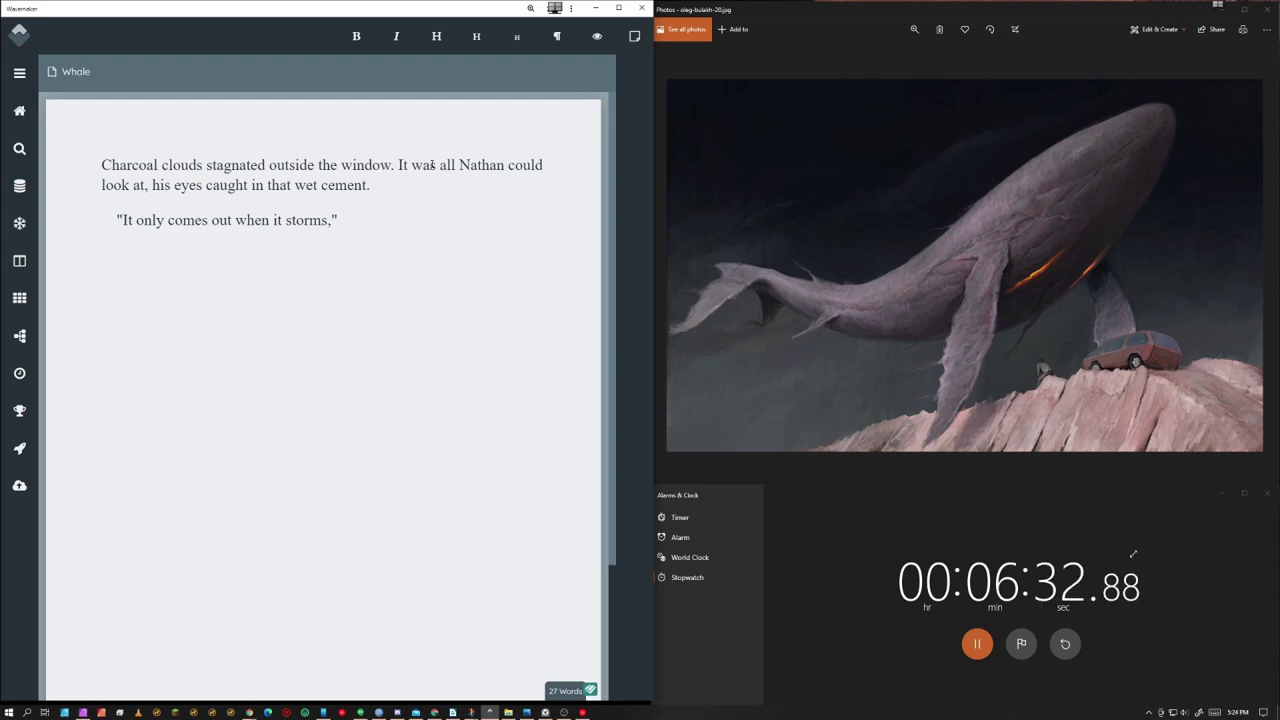
{"action": "type", "text": "Charlie said."}
{"action": "key", "text": "Return"}
{"action": "type", "text": "\"When it storms?\""}
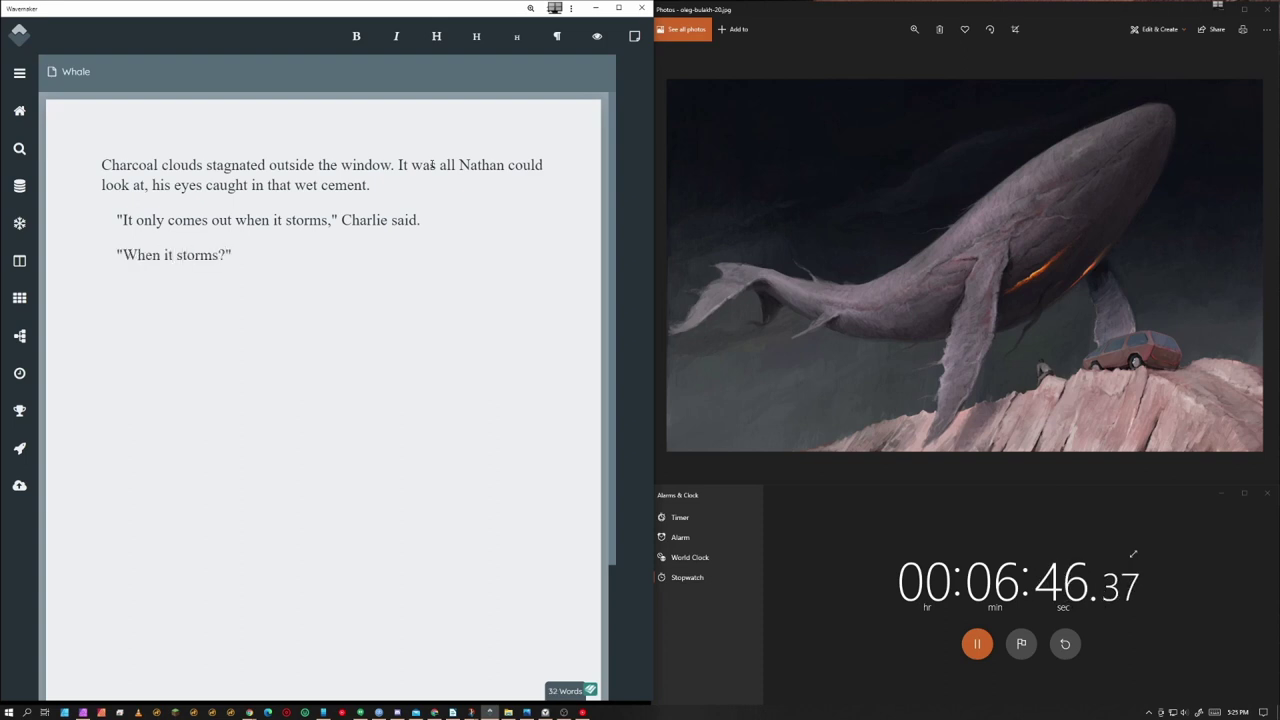
{"action": "key", "text": "Home"}
{"action": "type", "text": "Nathan"}
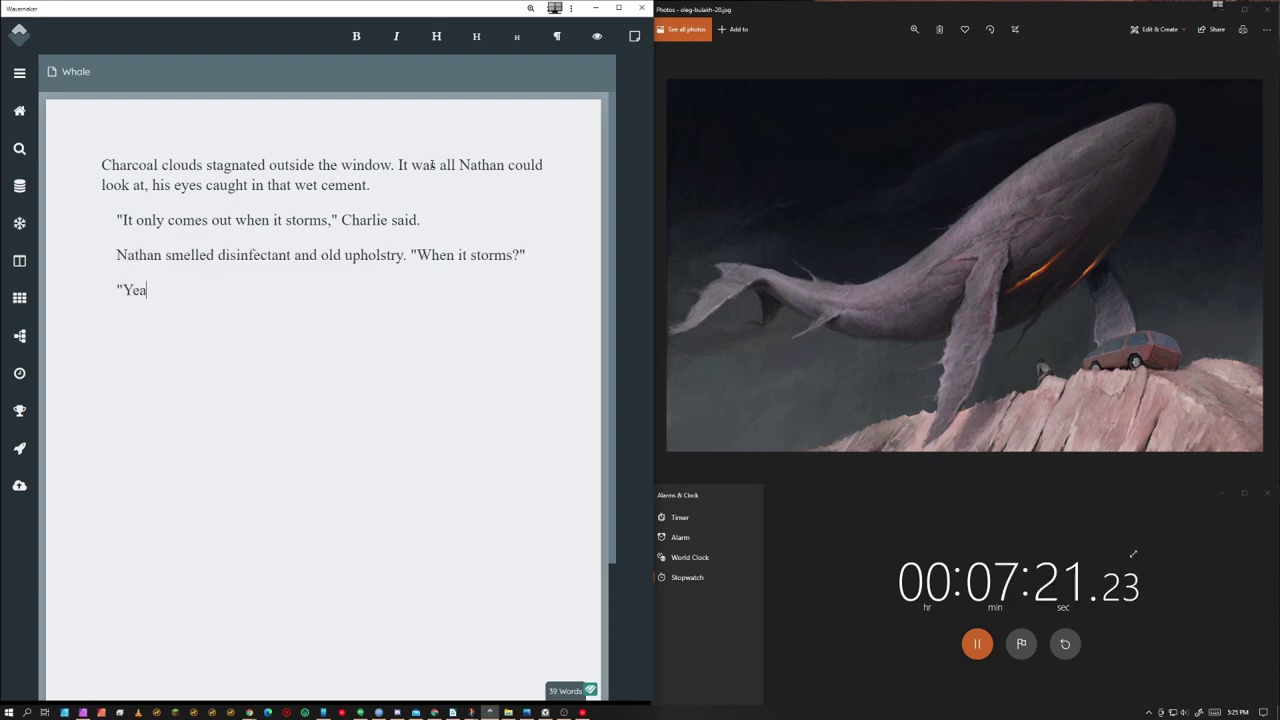
{"action": "type", "text": "h.\""}
Add "Why's that?" and Charlie's air-bubbles beat about deep thought
{"action": "key", "text": "Return"}
{"action": "type", "text": "\"Why's that?\""}
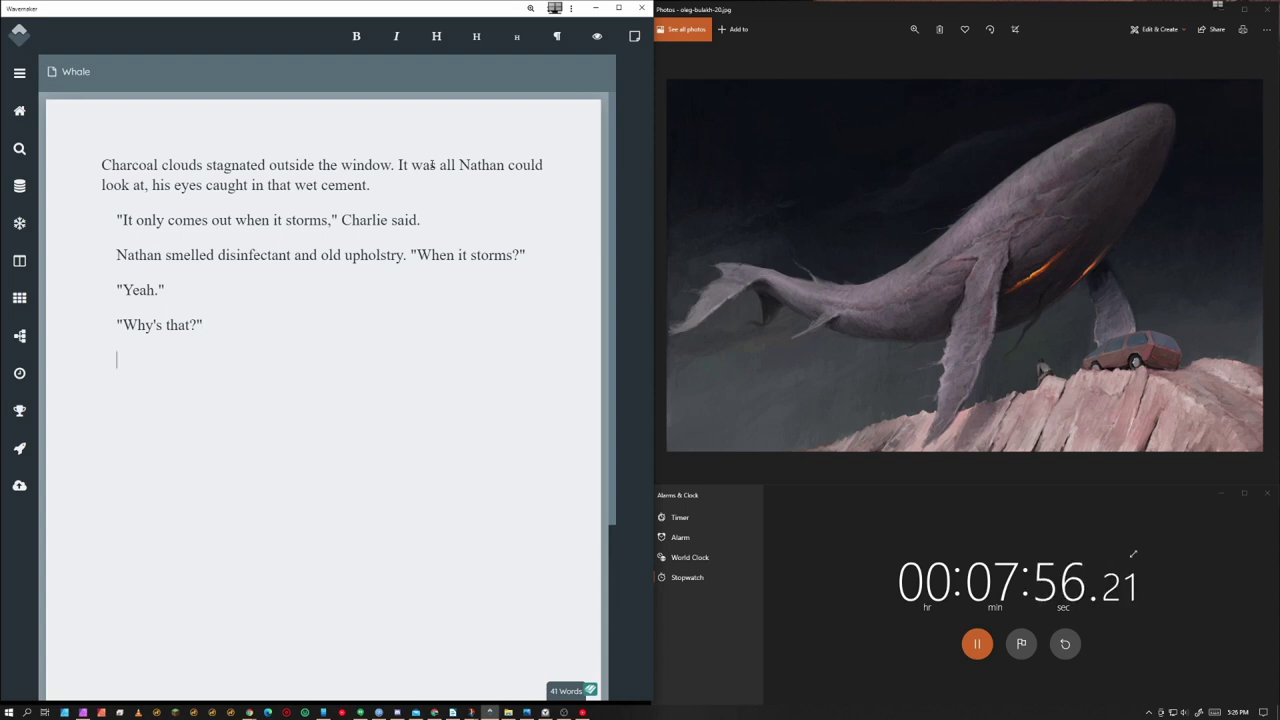
{"action": "type", "text": "Charlie's lips "}
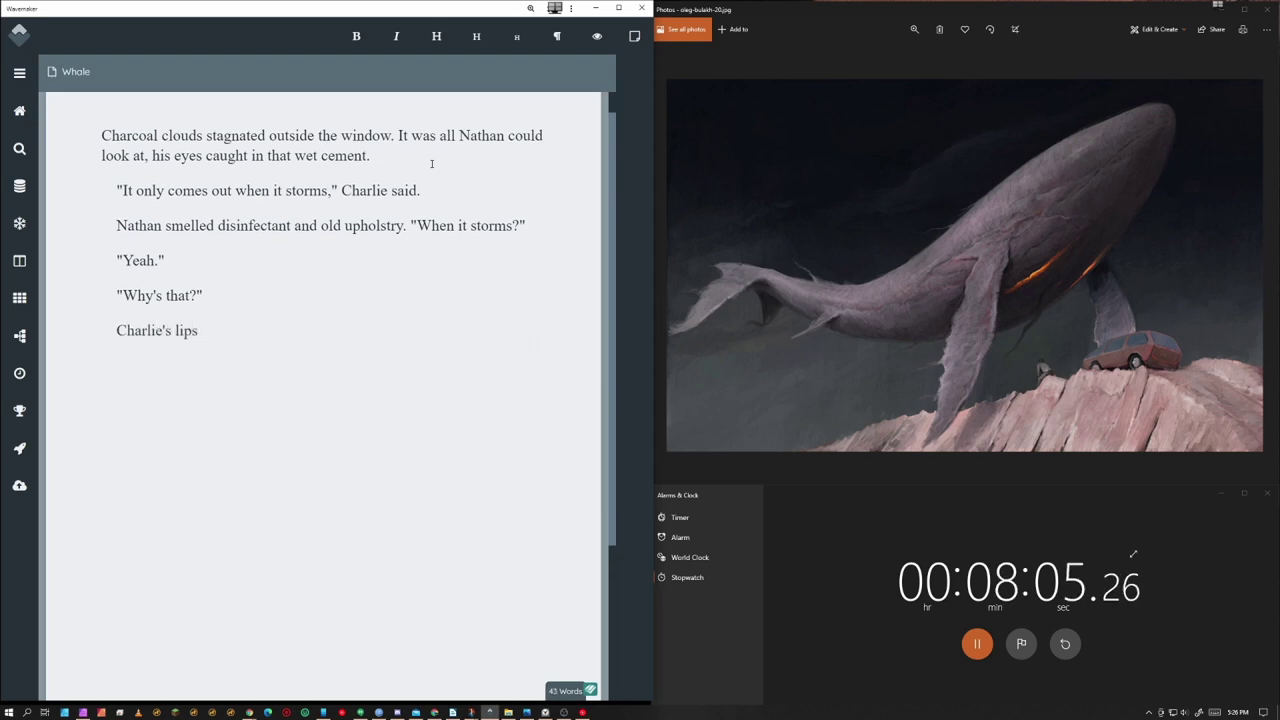
{"action": "type", "text": "made air bubbles. What he always did when deep in "}
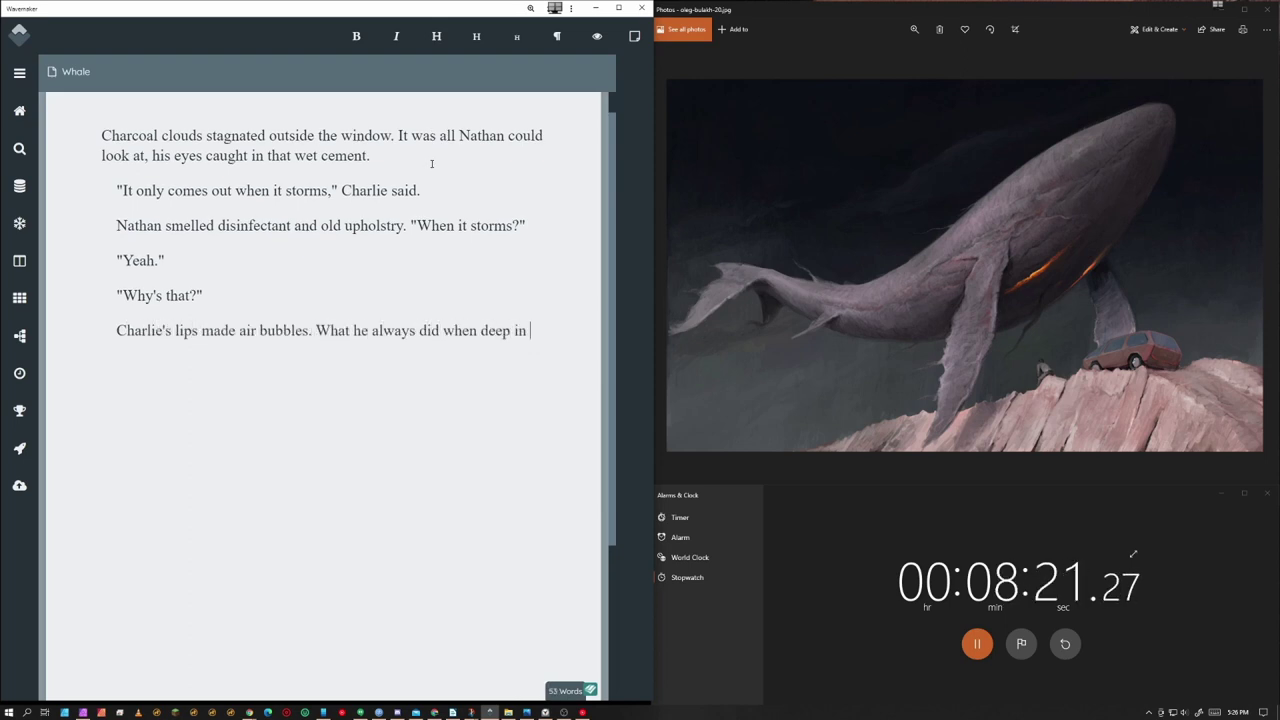
{"action": "type", "text": "thought."}
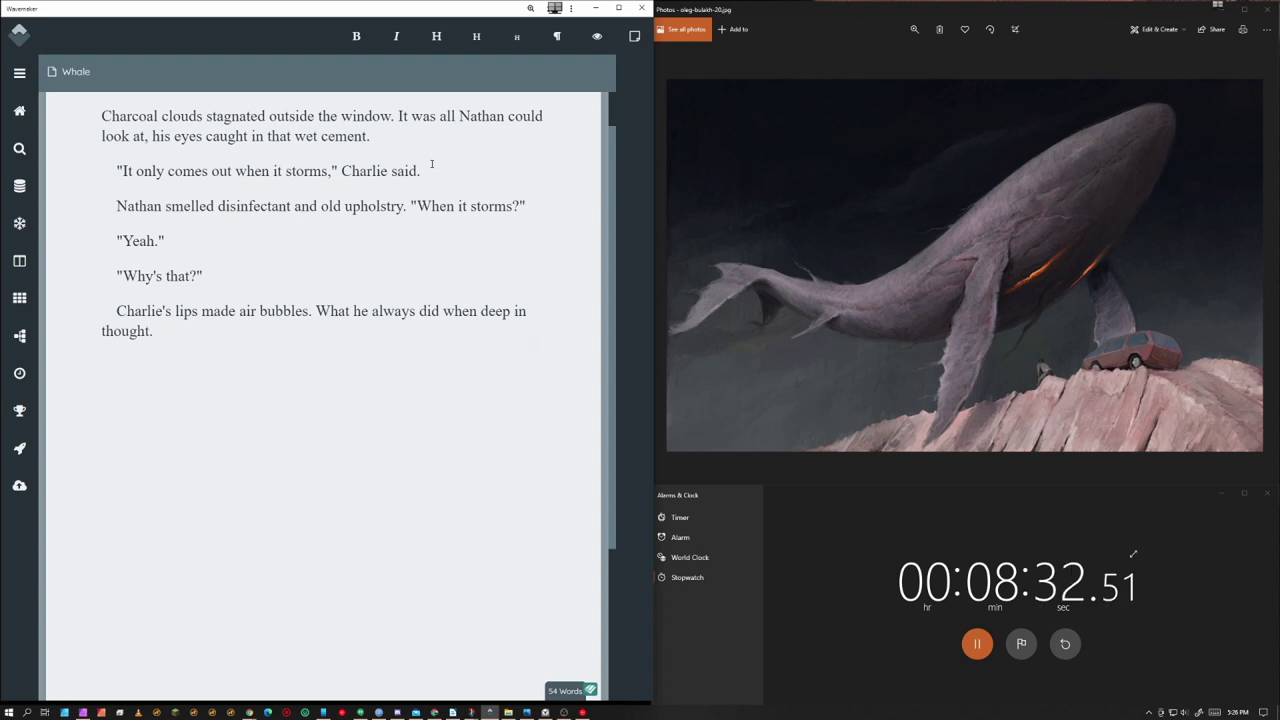
{"action": "key", "text": "Return"}
Add "Hungry for a worm?" and begin Charlie's answer "Because it's part of it"
{"action": "type", "text": "\"Hungry for a worm, little fish?"}
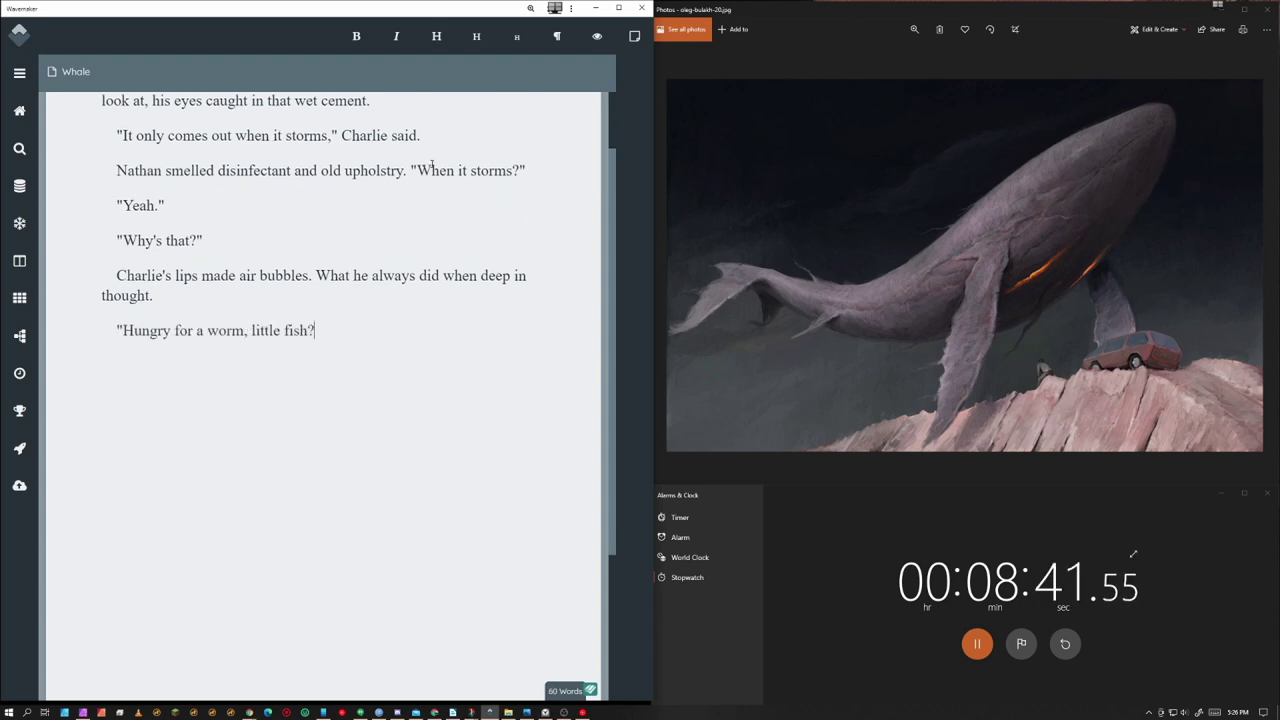
{"action": "type", "text": "\""}
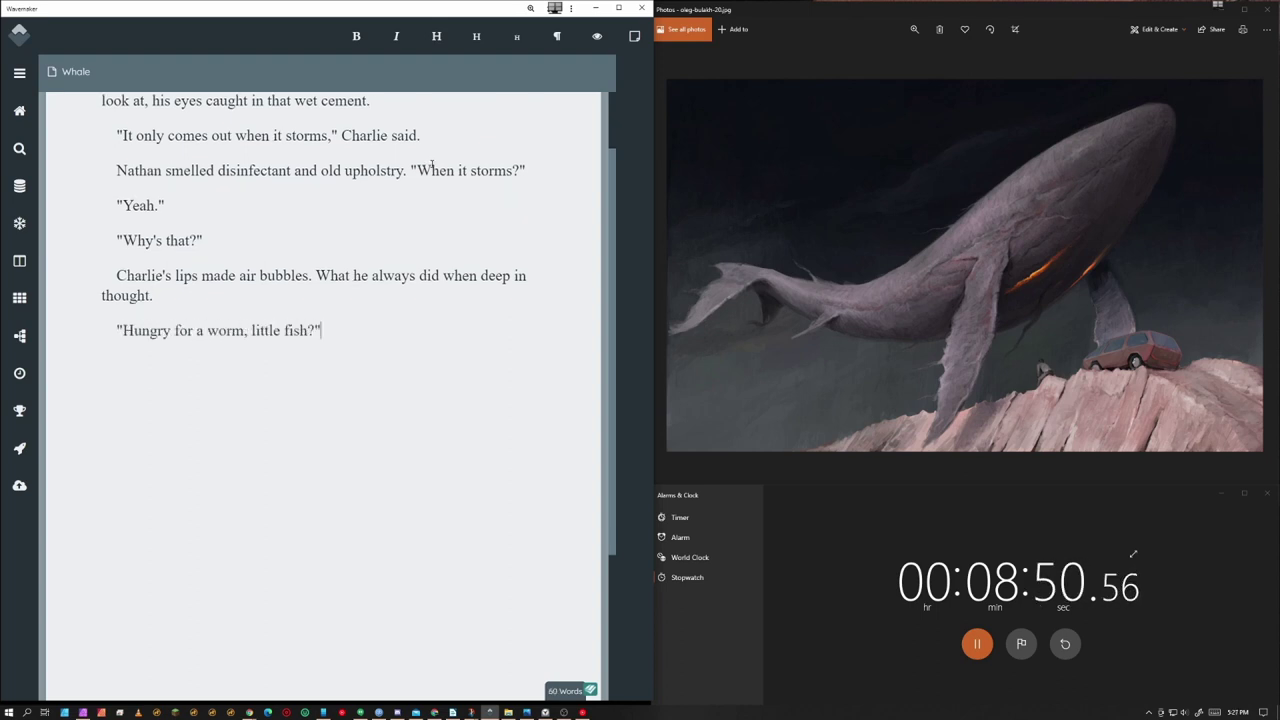
{"action": "key", "text": "BackSpace"}
{"action": "key", "text": "BackSpace"}
{"action": "key", "text": "BackSpace"}
{"action": "key", "text": "BackSpace"}
{"action": "key", "text": "BackSpace"}
{"action": "key", "text": "BackSpace"}
{"action": "key", "text": "BackSpace"}
{"action": "key", "text": "BackSpace"}
{"action": "key", "text": "BackSpace"}
{"action": "key", "text": "BackSpace"}
{"action": "key", "text": "BackSpace"}
{"action": "key", "text": "BackSpace"}
{"action": "key", "text": "BackSpace"}
{"action": "key", "text": "BackSpace"}
{"action": "key", "text": "BackSpace"}
{"action": "type", "text": "?\""}
{"action": "key", "text": "Return"}
{"action": "type", "text": "\"Because"}
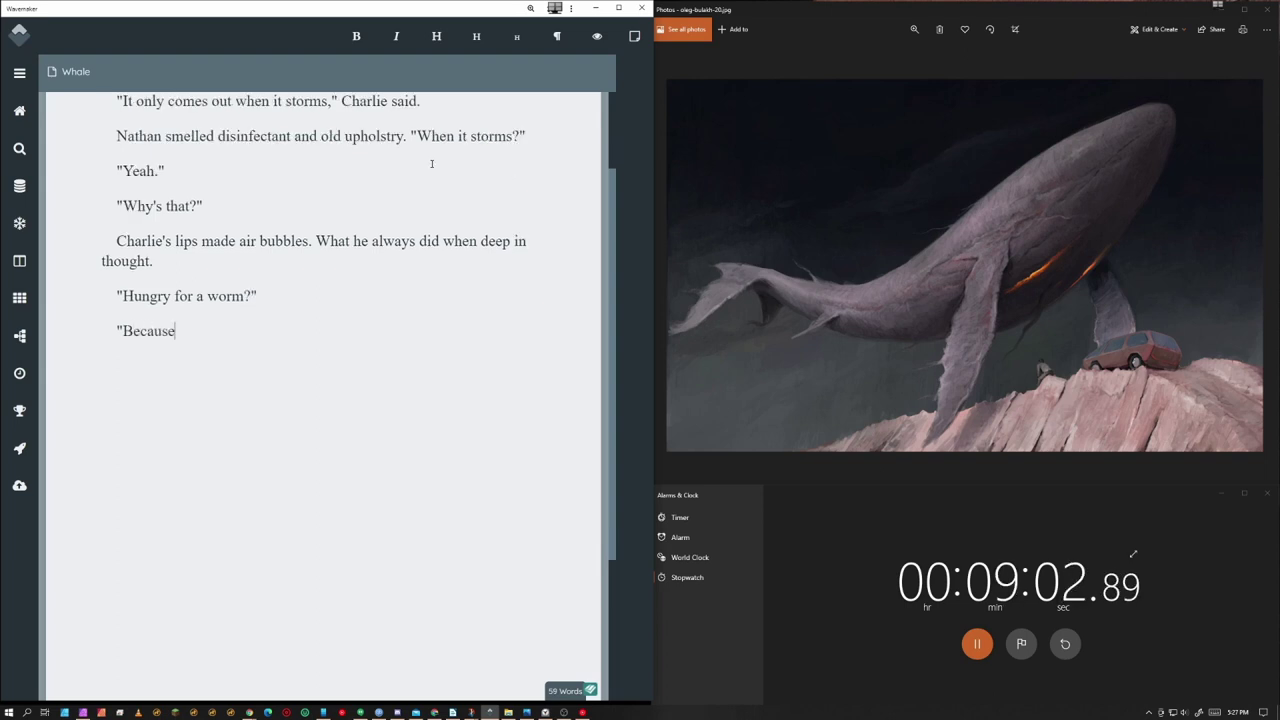
{"action": "type", "text": " it's part of it"}
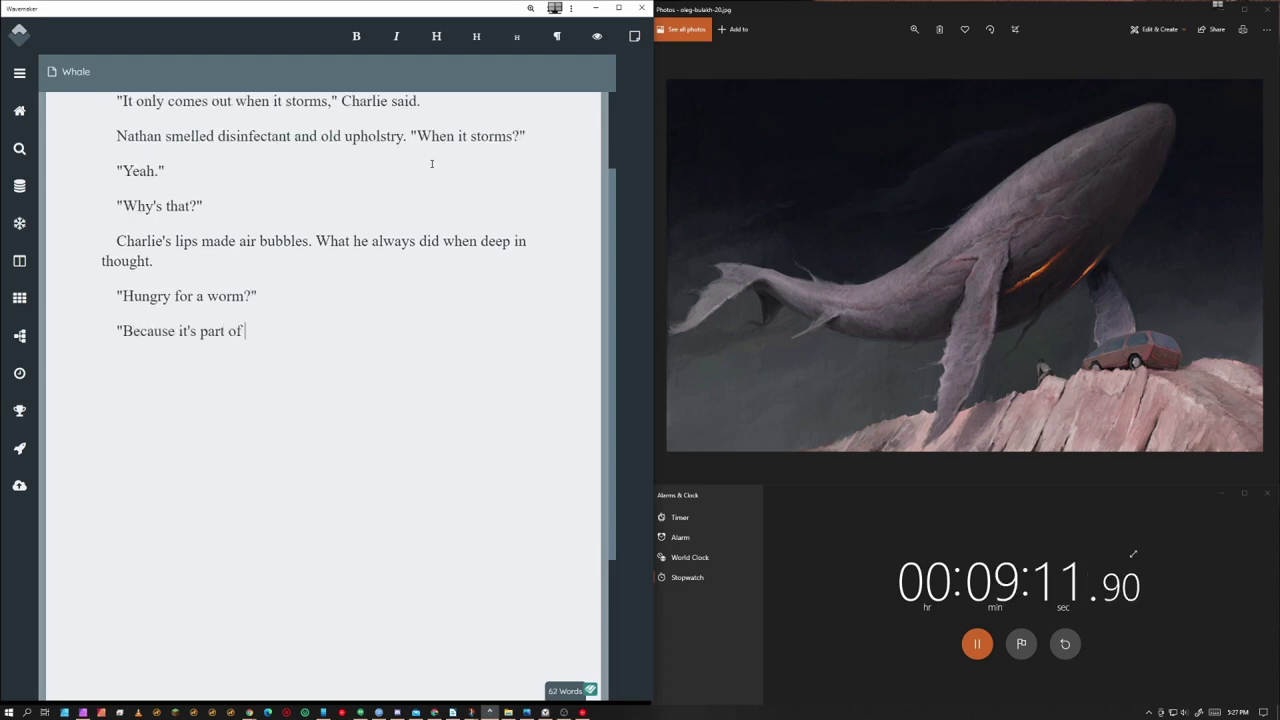
Finish Charlie's reply with 'is.' and add "That's not an answer."
{"action": "key", "text": "BackSpace"}
{"action": "key", "text": "BackSpace"}
{"action": "key", "text": "BackSpace"}
{"action": "key", "text": "BackSpace"}
{"action": "key", "text": "BackSpace"}
{"action": "key", "text": "BackSpace"}
{"action": "key", "text": "BackSpace"}
{"action": "key", "text": "BackSpace"}
{"action": "key", "text": "BackSpace"}
{"action": "key", "text": "BackSpace"}
{"action": "key", "text": "BackSpace"}
{"action": "key", "text": "BackSpace"}
{"action": "key", "text": "BackSpace"}
{"action": "type", "text": "is.\""}
{"action": "key", "text": "Return"}
{"action": "type", "text": "\""}
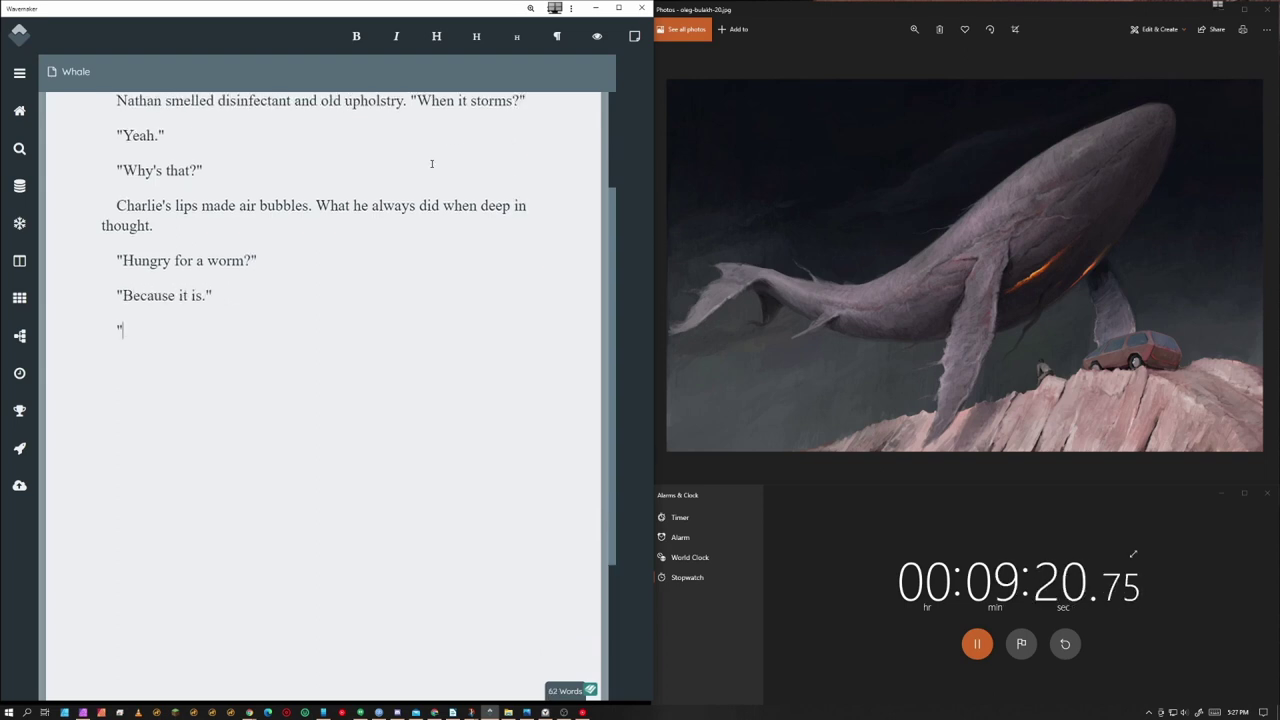
{"action": "type", "text": "That's not an answer.\""}
Add 'The non answer of a child allowed Nathan to pull his gaze…' and change the quote to "Because, huh?"
{"action": "key", "text": "Home"}
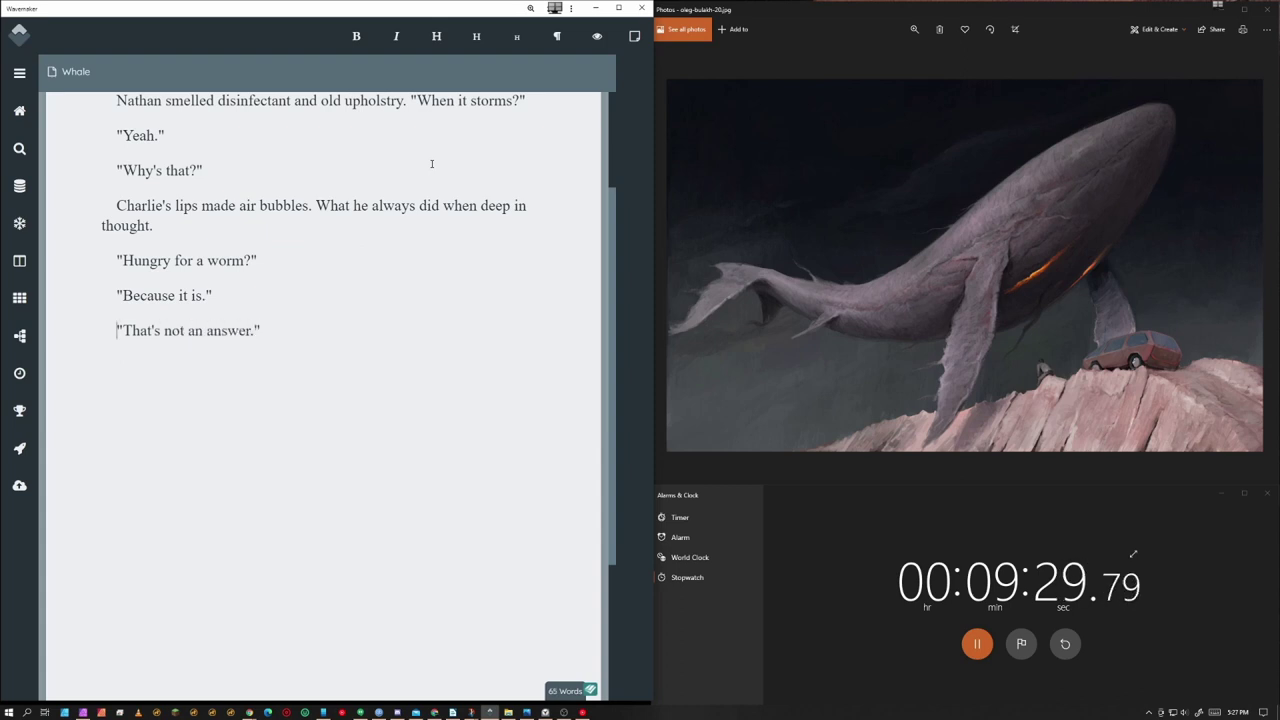
{"action": "type", "text": "Nathan was able to pul"}
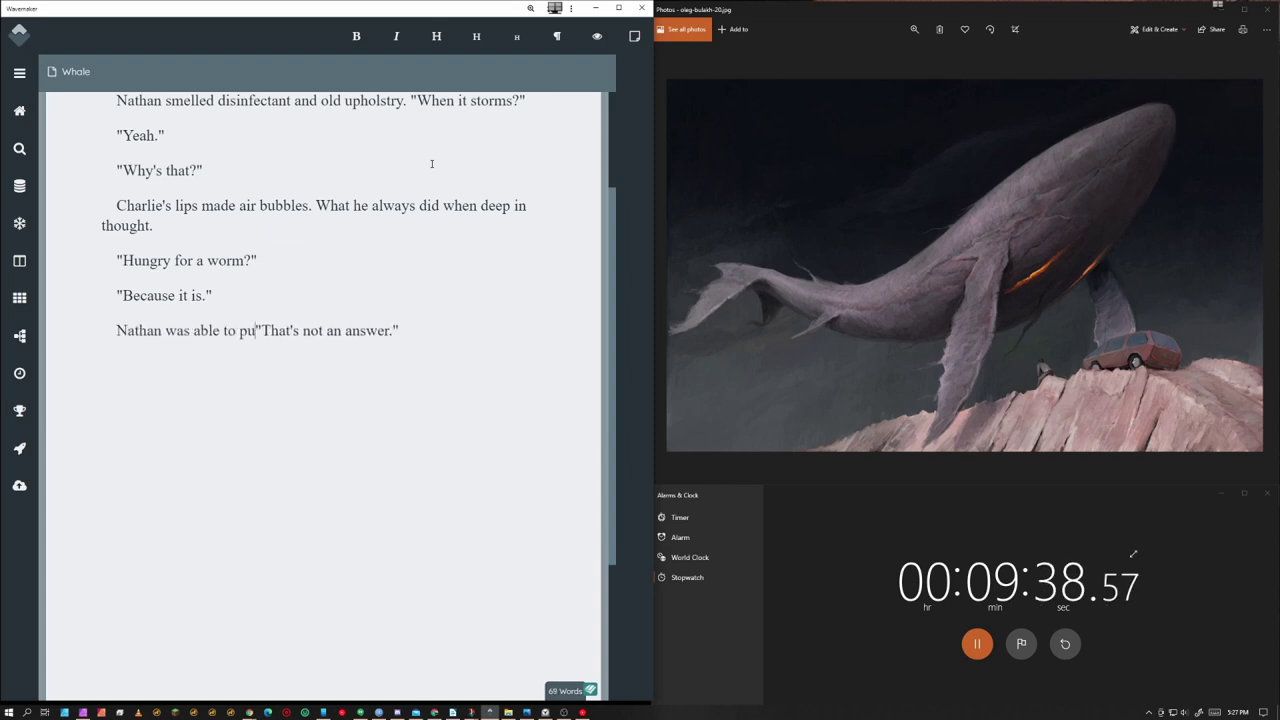
{"action": "key", "text": "ctrl+BackSpace"}
{"action": "key", "text": "ctrl+BackSpace"}
{"action": "key", "text": "ctrl+BackSpace"}
{"action": "key", "text": "ctrl+BackSpace"}
{"action": "key", "text": "ctrl+BackSpace"}
{"action": "type", "text": "The non answer allowed Nathan to"}
{"action": "type", "text": " pull his gaze from the window."}
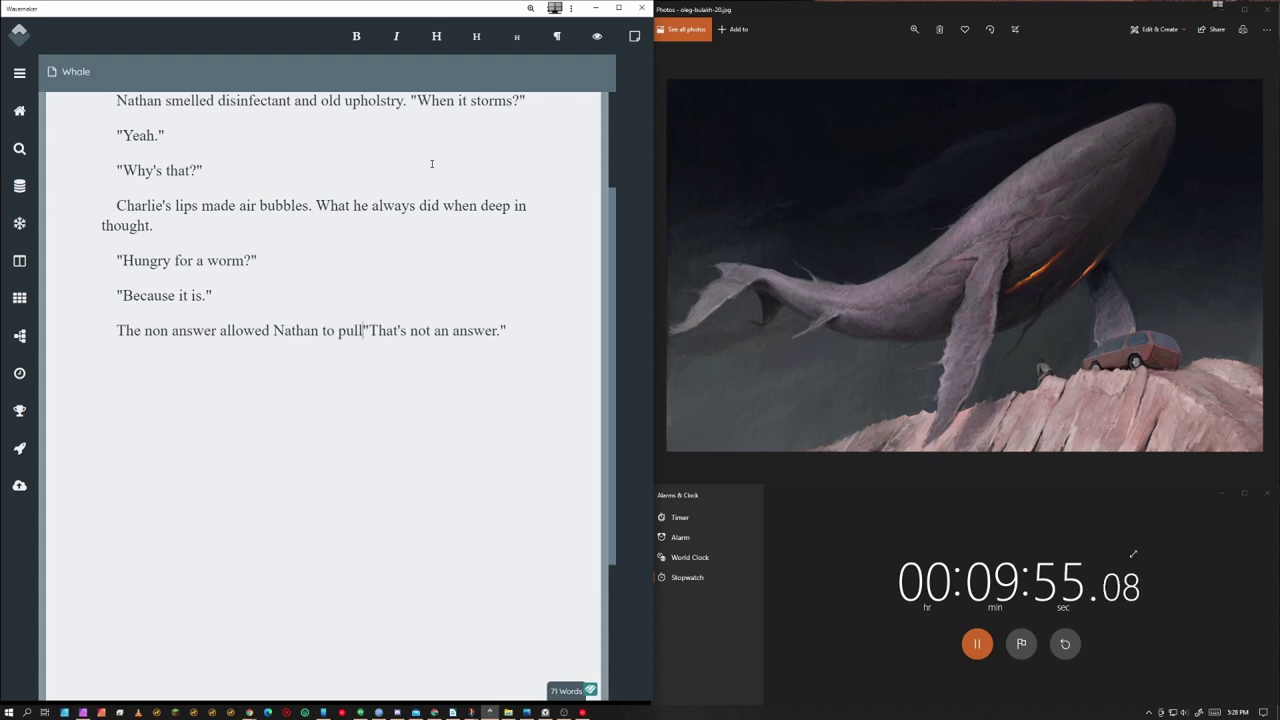
{"action": "left_click", "coordinate": [220, 311]}
{"action": "type", "text": "of a child"}
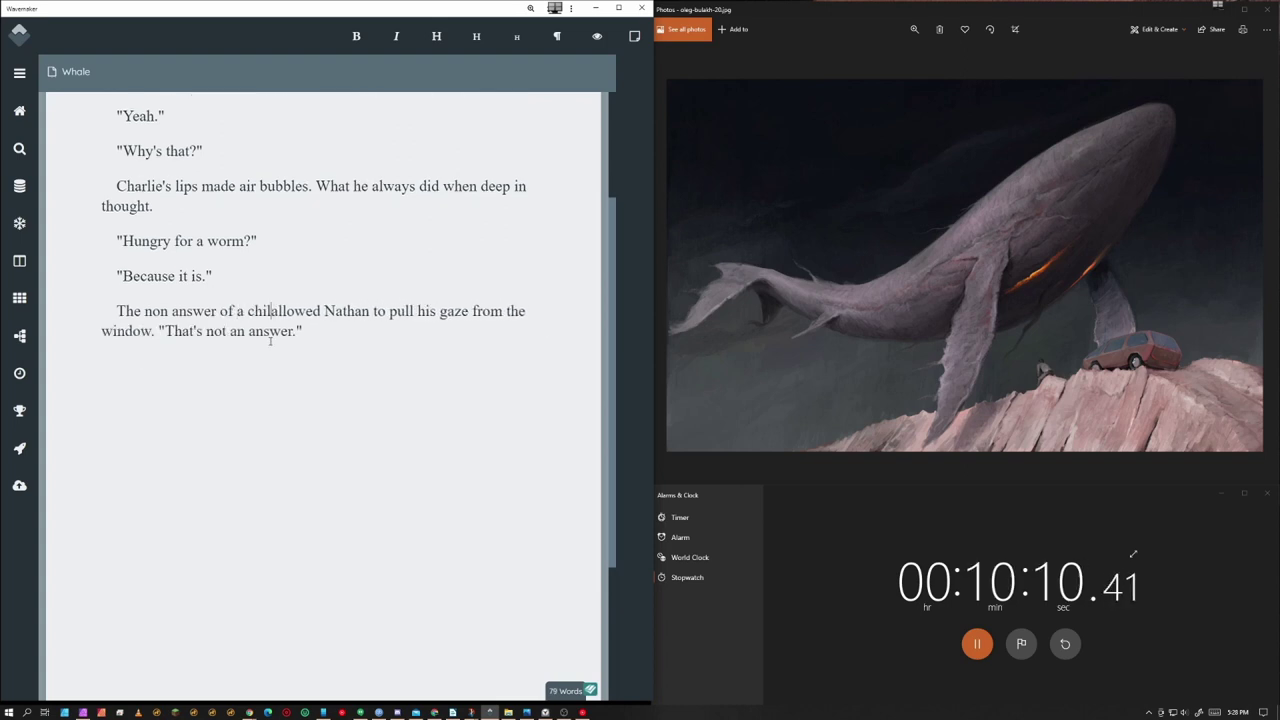
{"action": "left_click_drag", "start_coordinate": [303, 331], "coordinate": [165, 331]}
{"action": "type", "text": "Because, huh?\""}
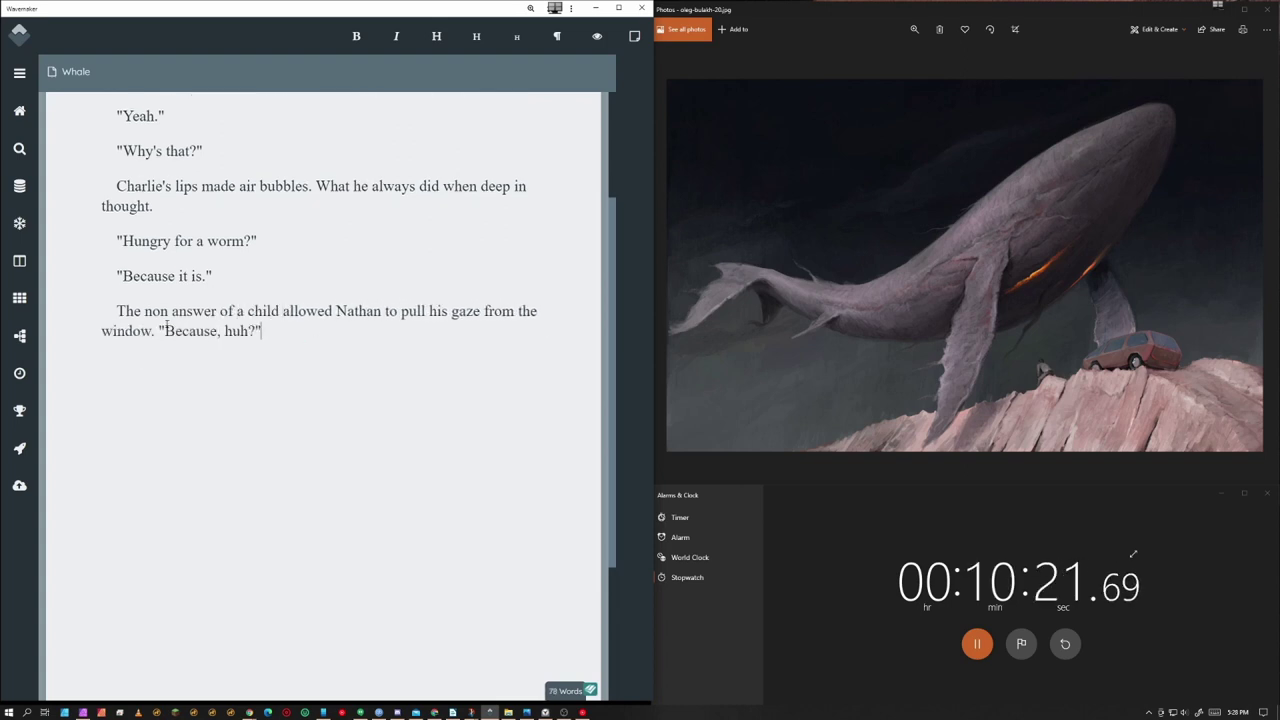
Tag the worm question 'Nathan said.' and add Charlie shivering as Nathan lays his jacket over him
{"action": "key", "text": "Return"}
{"action": "type", "text": "Charlie's"}
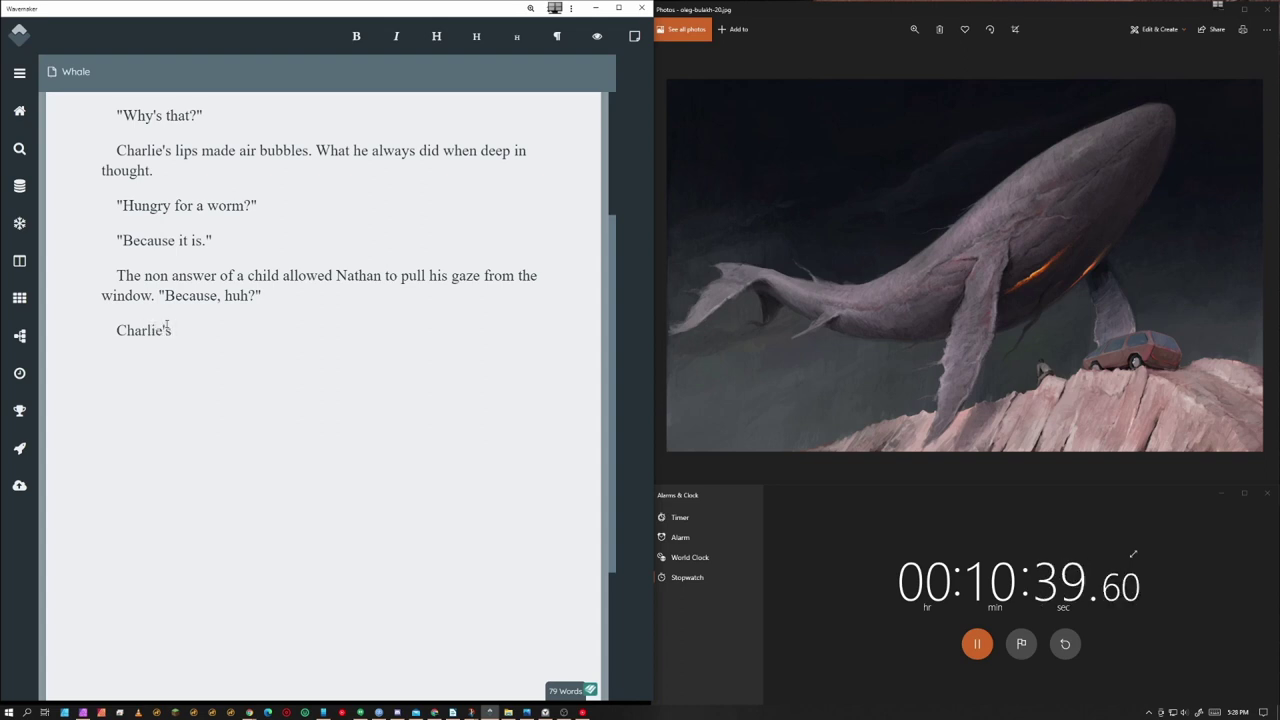
{"action": "left_click", "coordinate": [270, 203]}
{"action": "type", "text": "Nathan said."}
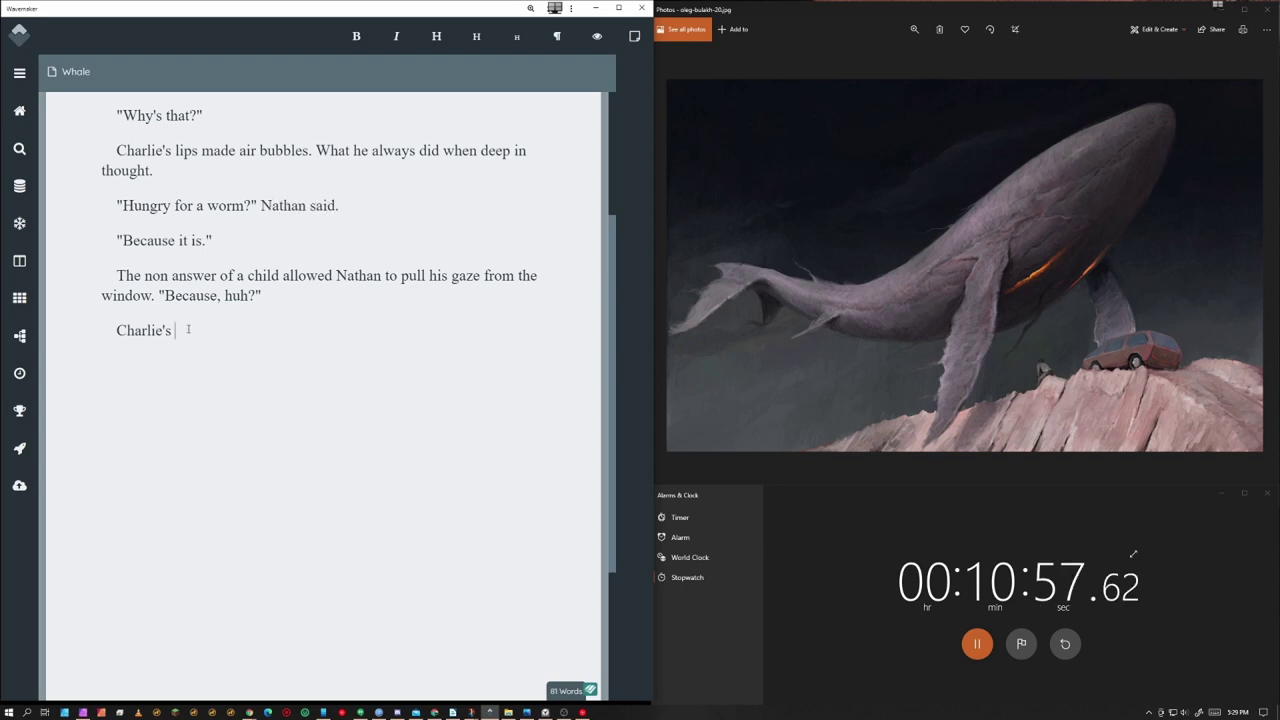
{"action": "key", "text": "BackSpace"}
{"action": "key", "text": "BackSpace"}
{"action": "key", "text": "BackSpace"}
{"action": "type", "text": "pulled the stiff sheet"}
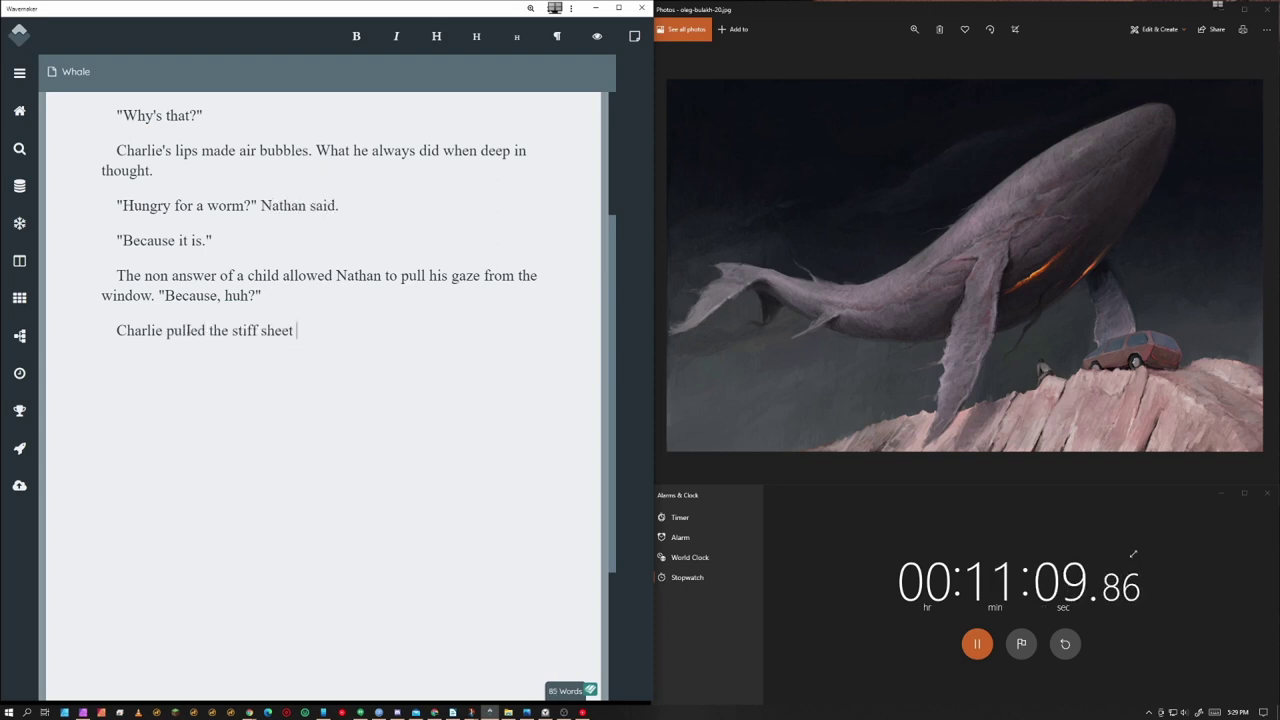
{"action": "type", "text": " to his chin. He shi"}
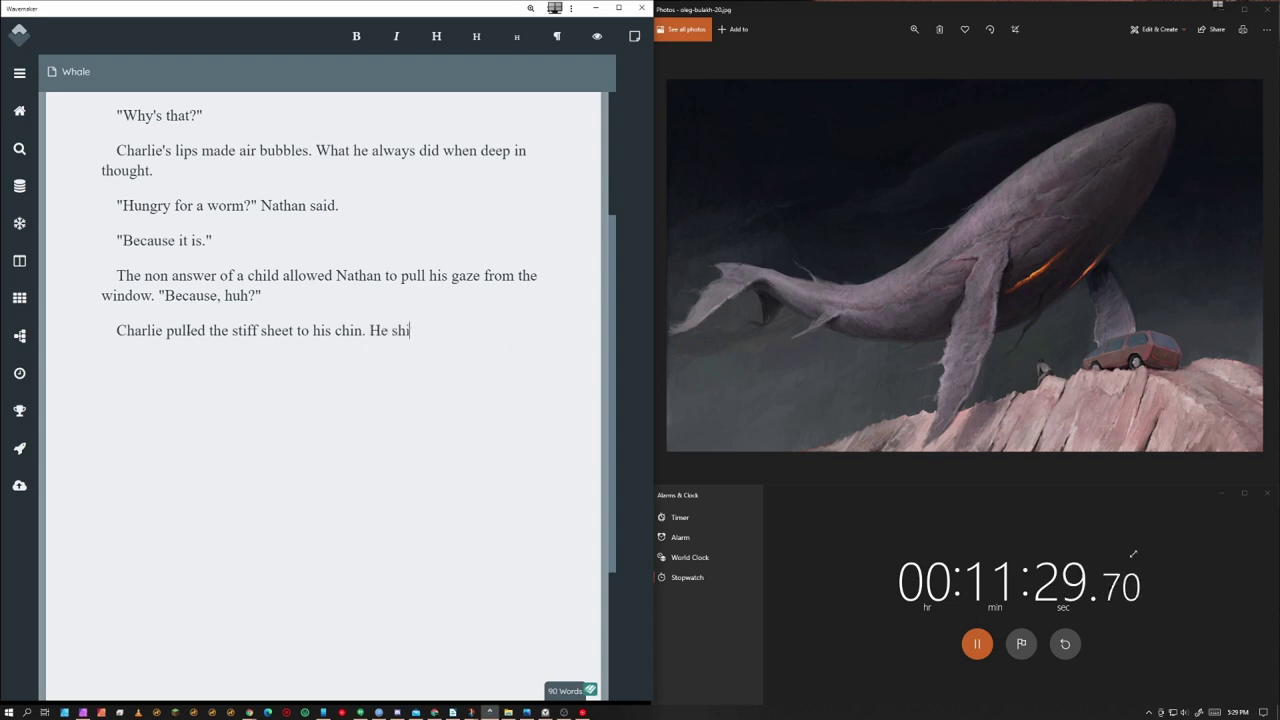
{"action": "type", "text": "vered, so Nathan took off his jacket and laid it over him."}
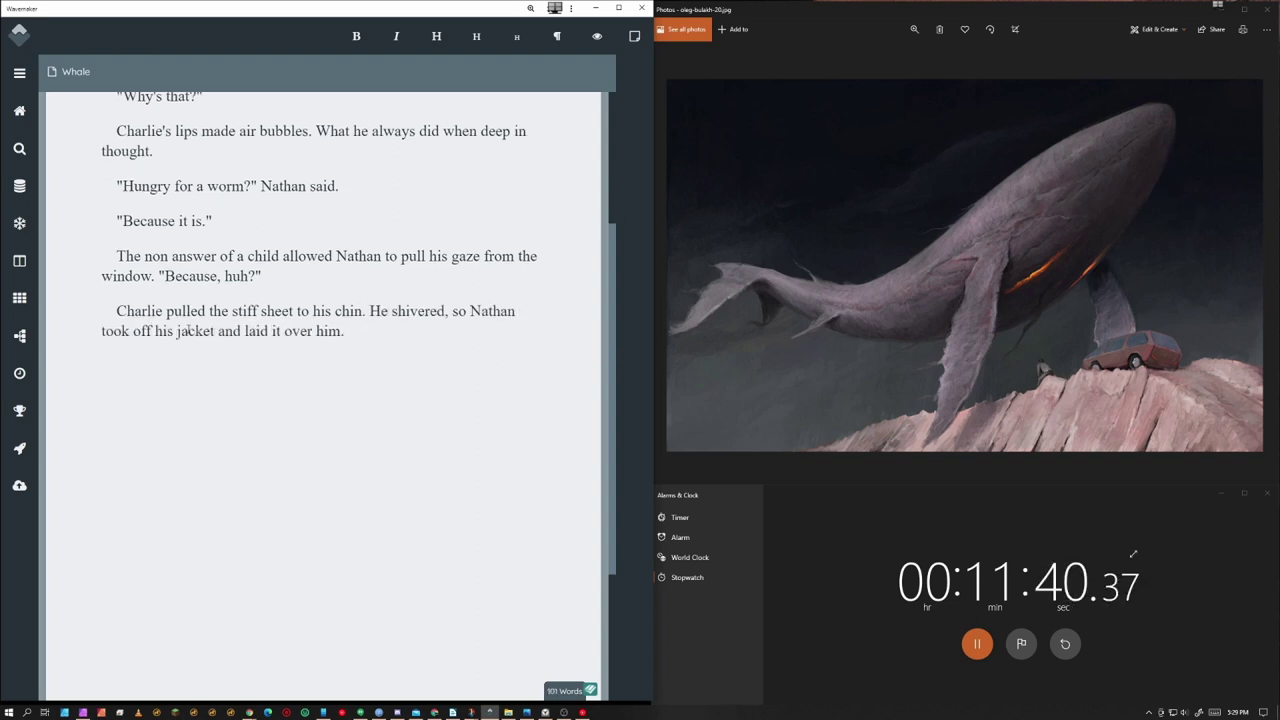
{"action": "key", "text": "Return"}
Extend the jacket sentence with the sleeves arranged and collar below Charlie's head
{"action": "type", "text": "\"Backward Kid is my favorite,\" Na"}
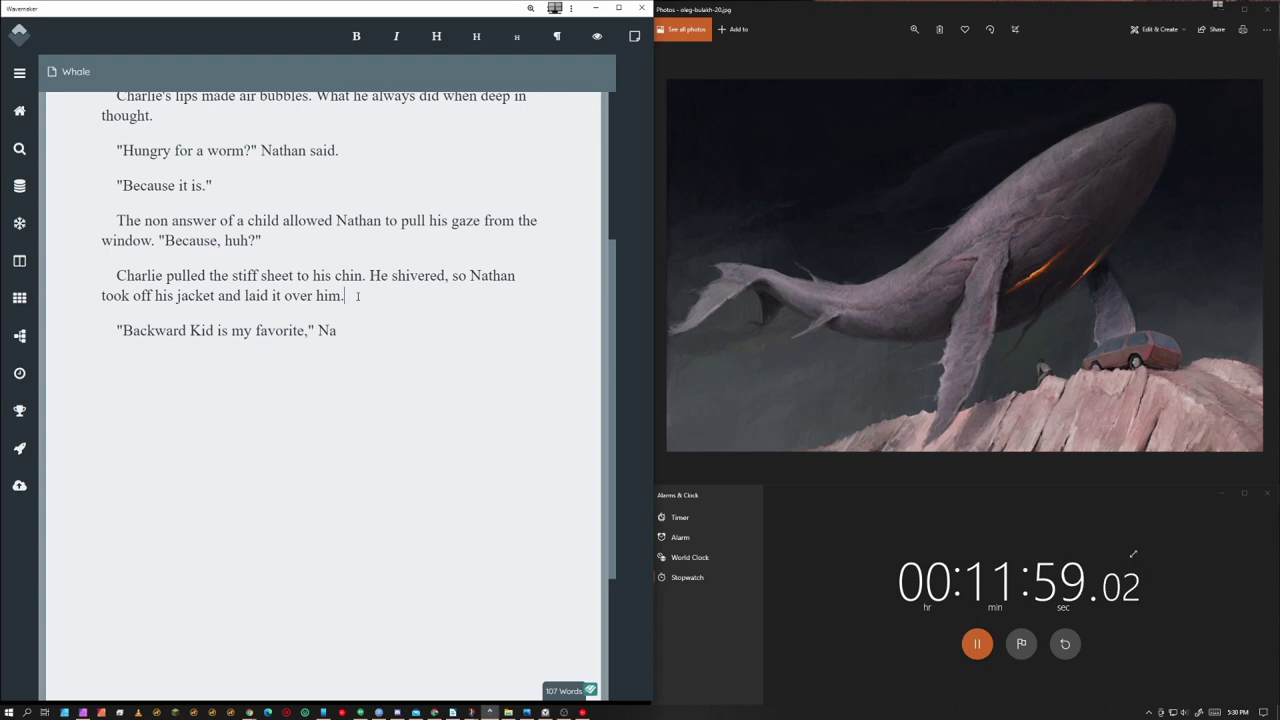
{"action": "key", "text": "BackSpace"}
{"action": "type", "text": ", right"}
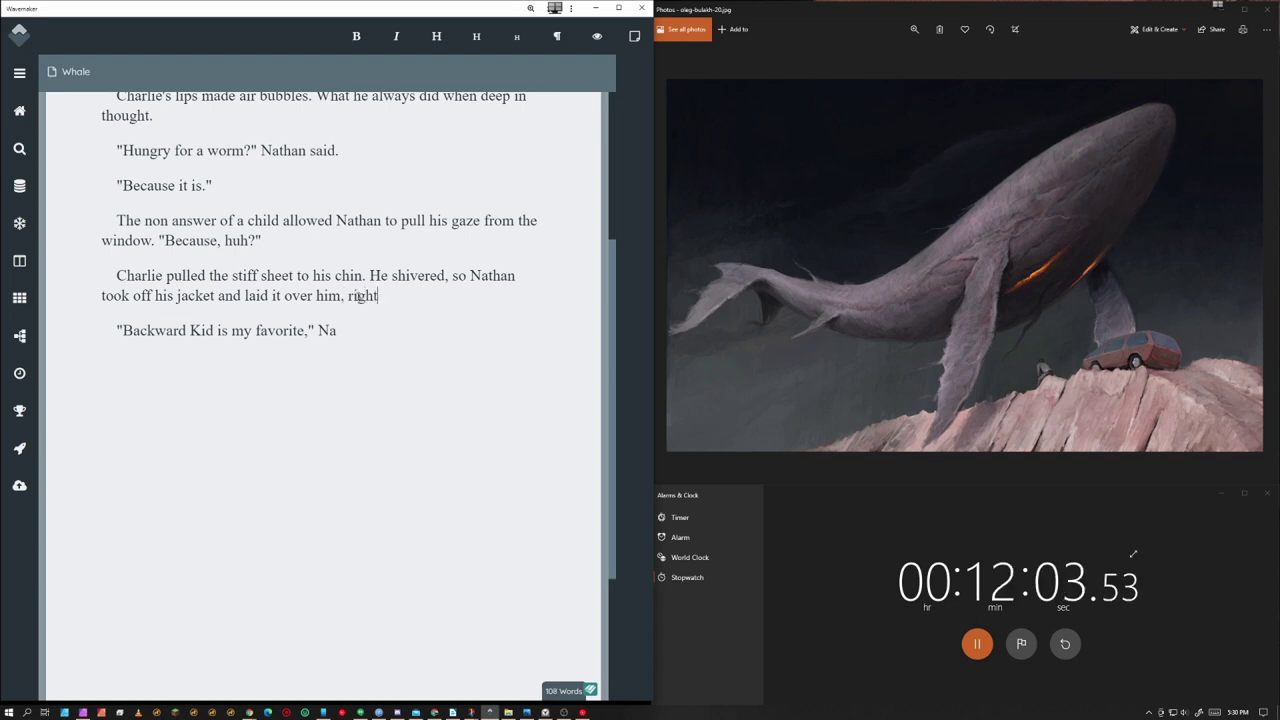
{"action": "key", "text": "BackSpace"}
{"action": "key", "text": "BackSpace"}
{"action": "key", "text": "BackSpace"}
{"action": "key", "text": "BackSpace"}
{"action": "key", "text": "BackSpace"}
{"action": "key", "text": "BackSpace"}
{"action": "type", "text": "arranging th"}
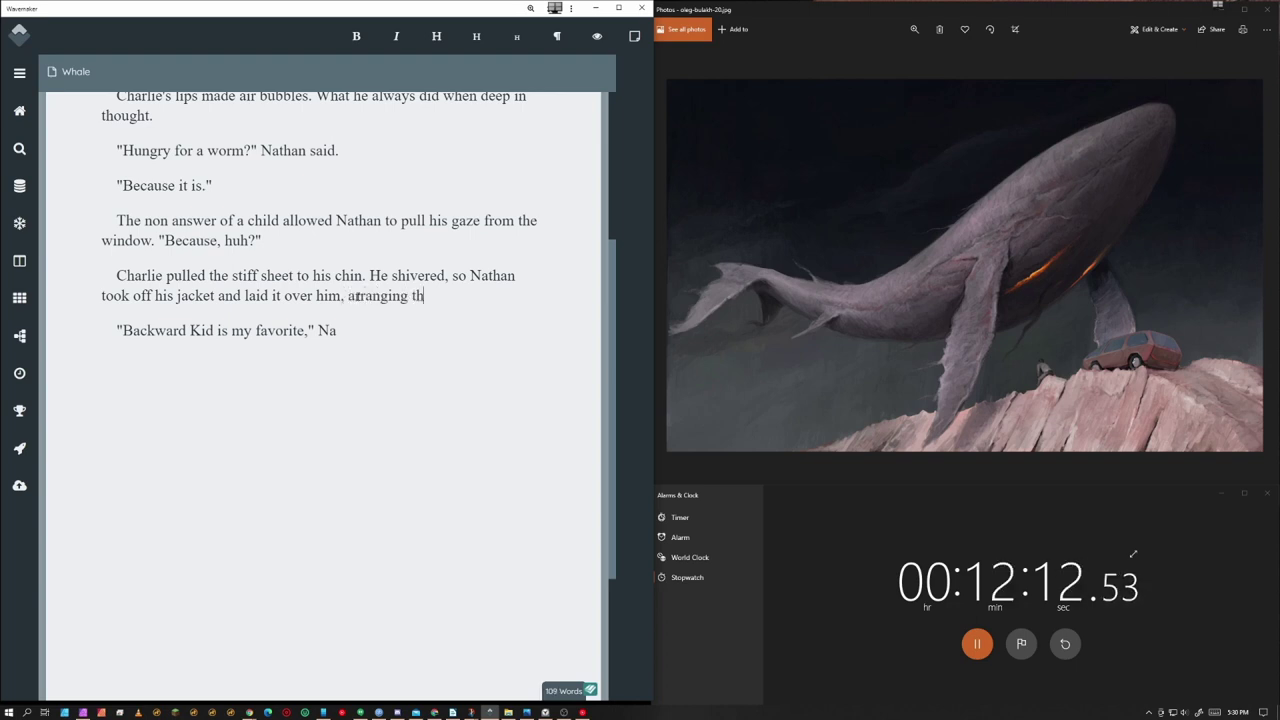
{"action": "type", "text": "e sleeves to the side and putting the collar"}
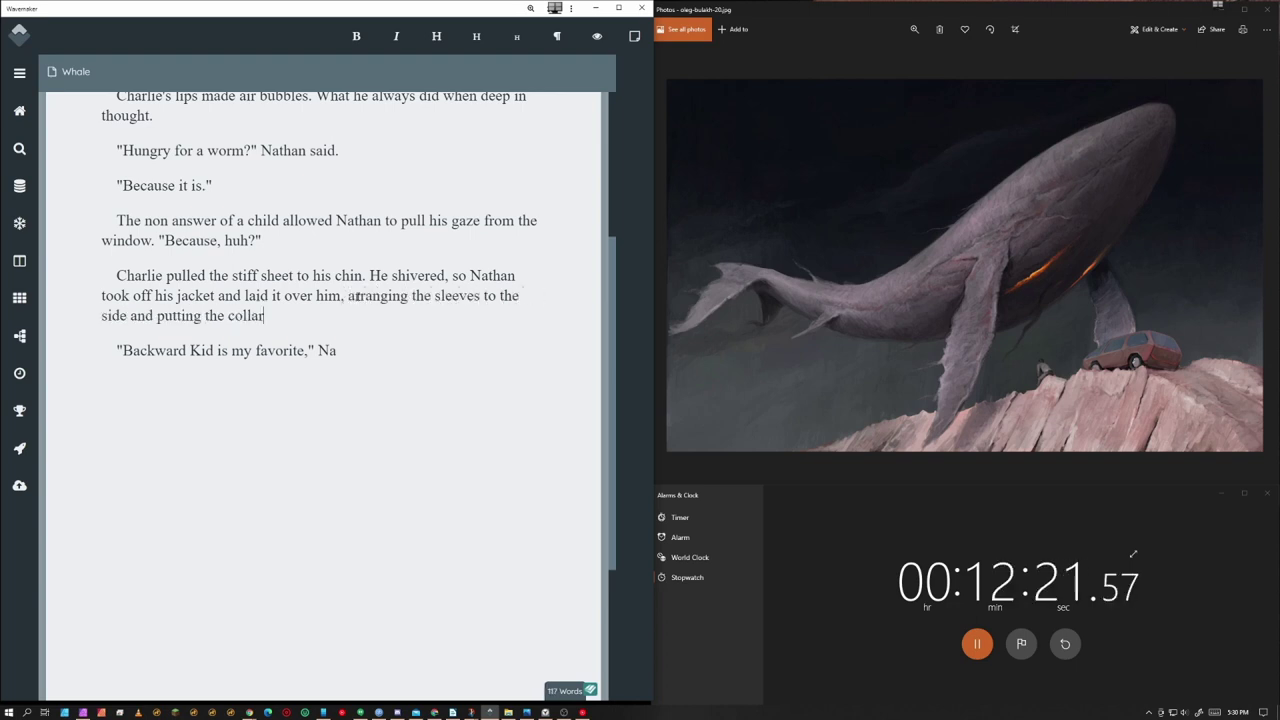
{"action": "type", "text": " just below Charlie's head.  \"Backward Kid is my favori"}
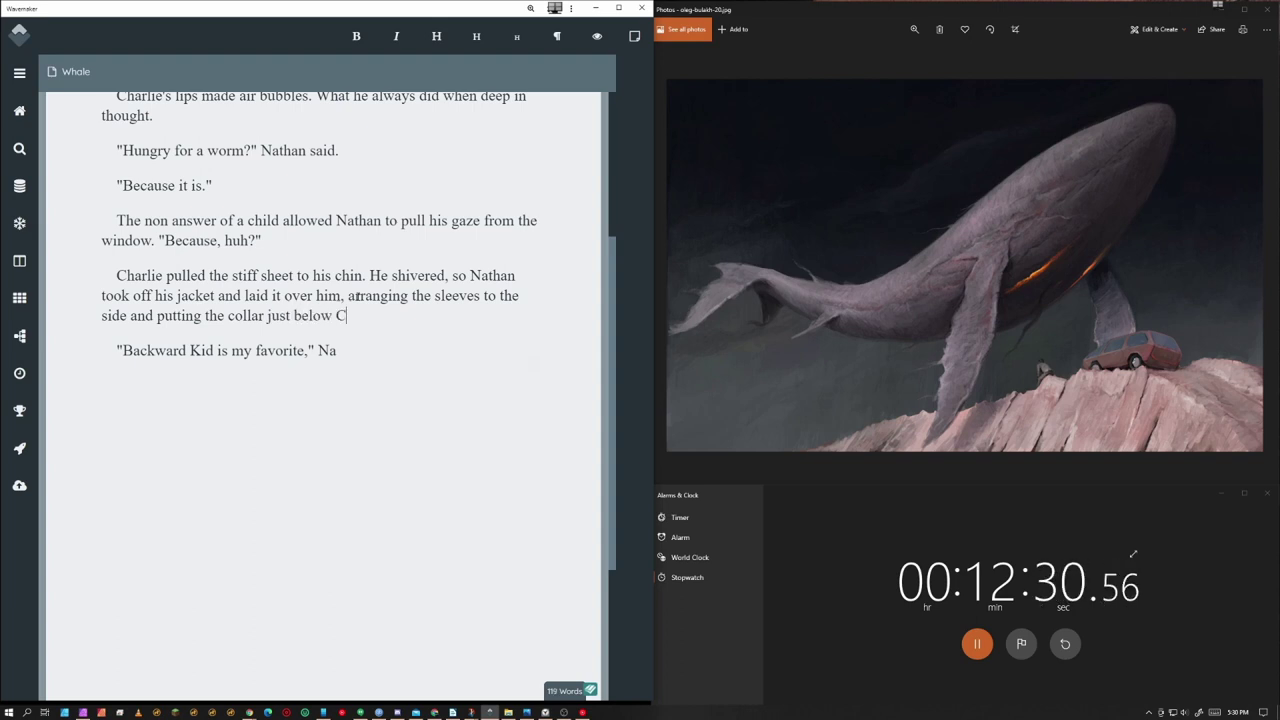
{"action": "type", "text": "te,\" Nathan said."}
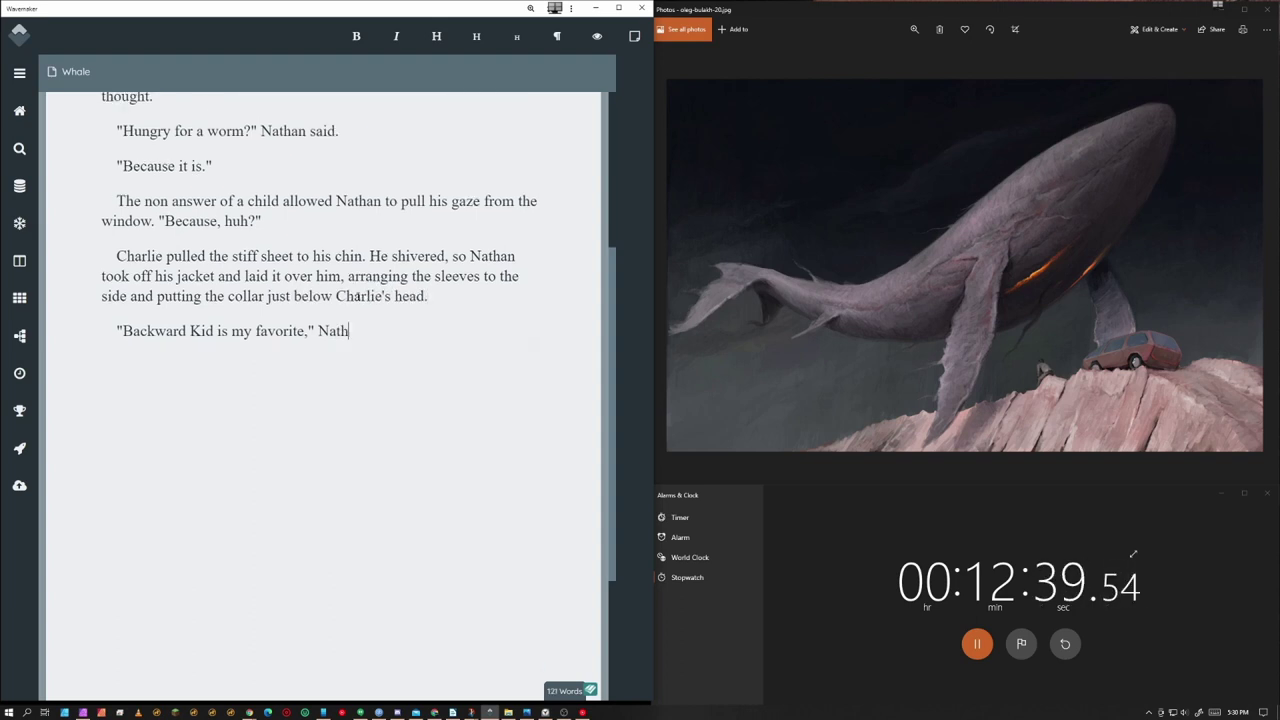
Add "Because it's cold," "Does it like the cold?" "No." and "Then why wouldn't it come out when it's sunny?"
{"action": "key", "text": "Return"}
{"action": "type", "text": "\"Because it's cold,\" Charlie said."}
{"action": "key", "text": "Return"}
{"action": "type", "text": "\""}
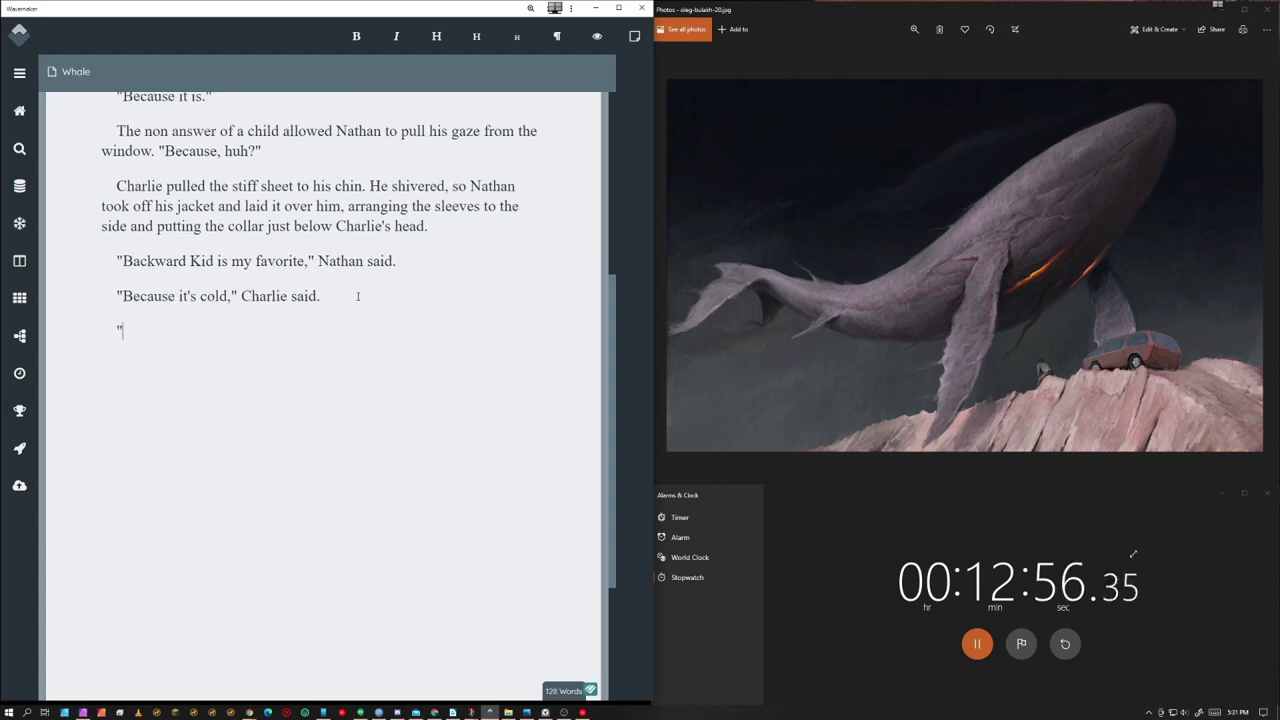
{"action": "type", "text": "Does it like the cold?\""}
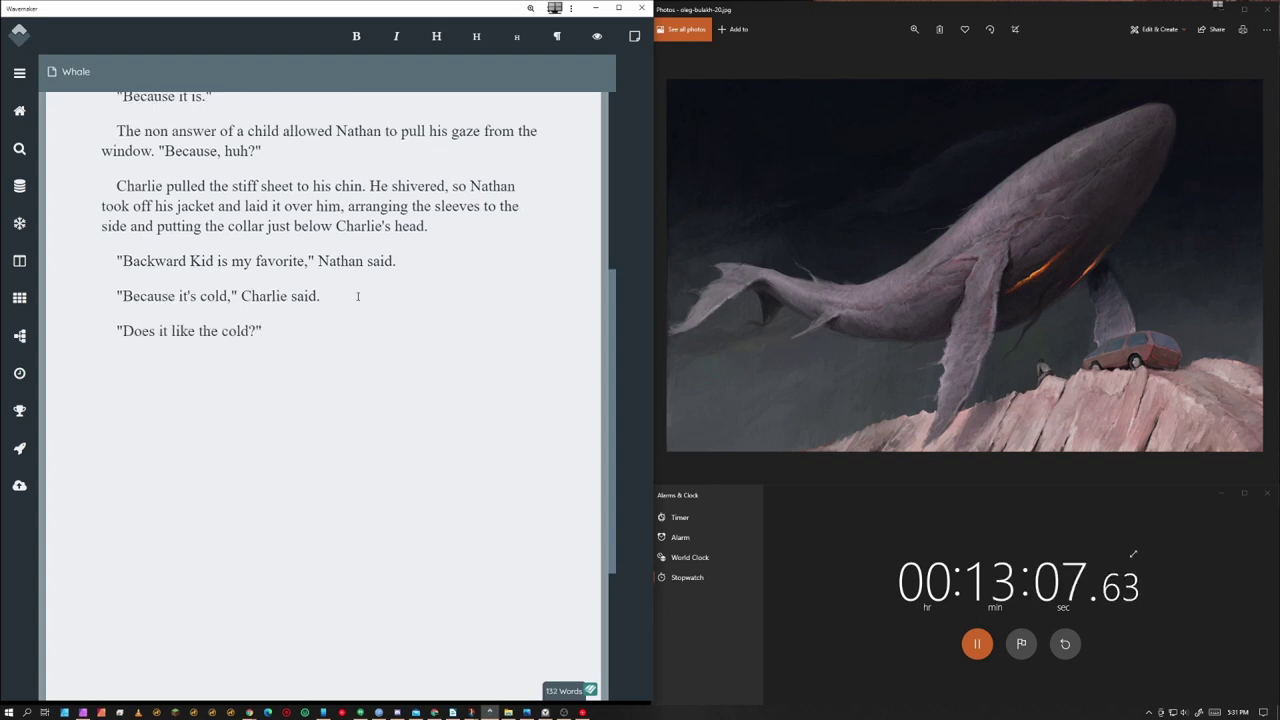
{"action": "key", "text": "Return"}
{"action": "type", "text": "\"No.\""}
{"action": "key", "text": "Return"}
{"action": "type", "text": "\""}
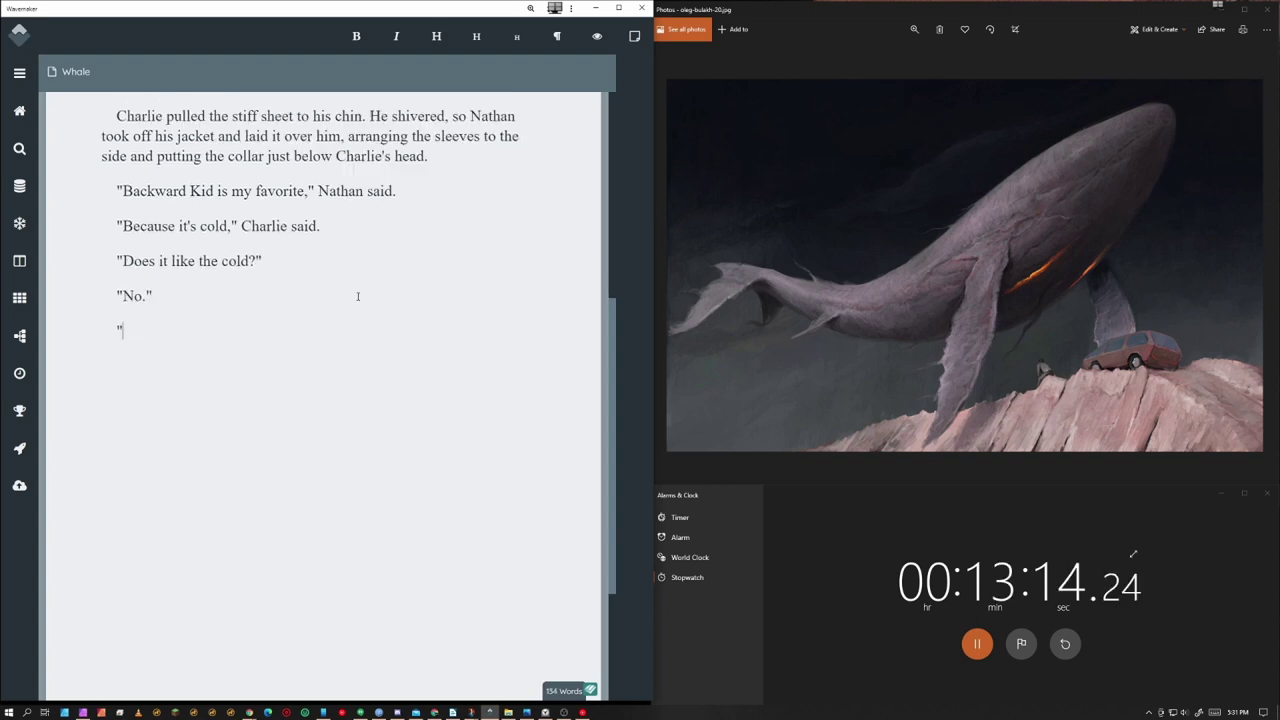
{"action": "type", "text": "Then why wouldn't it come out in the storm.\""}
{"action": "key", "text": "BackSpace"}
{"action": "key", "text": "BackSpace"}
{"action": "key", "text": "BackSpace"}
{"action": "key", "text": "BackSpace"}
{"action": "key", "text": "BackSpace"}
{"action": "key", "text": "BackSpace"}
{"action": "key", "text": "BackSpace"}
{"action": "key", "text": "BackSpace"}
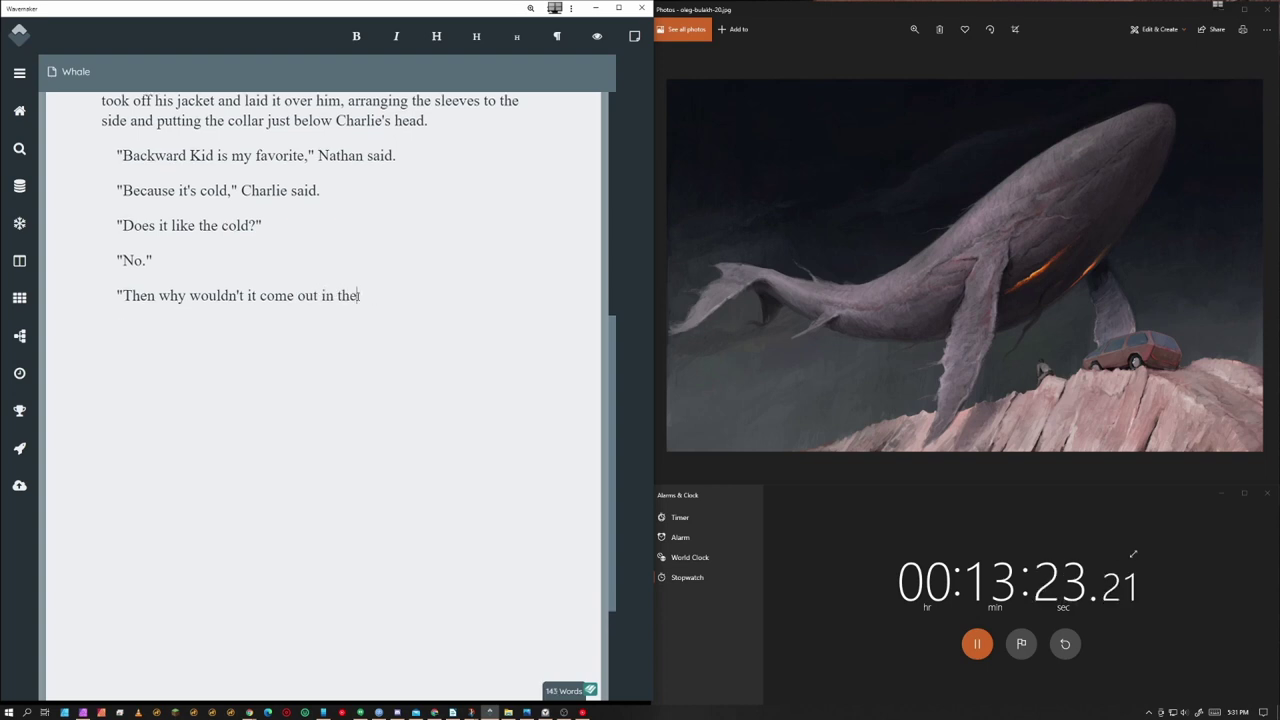
{"action": "key", "text": "BackSpace"}
{"action": "key", "text": "BackSpace"}
{"action": "key", "text": "BackSpace"}
{"action": "key", "text": "BackSpace"}
{"action": "key", "text": "BackSpace"}
{"action": "key", "text": "BackSpace"}
{"action": "type", "text": "when it's sunny?\""}
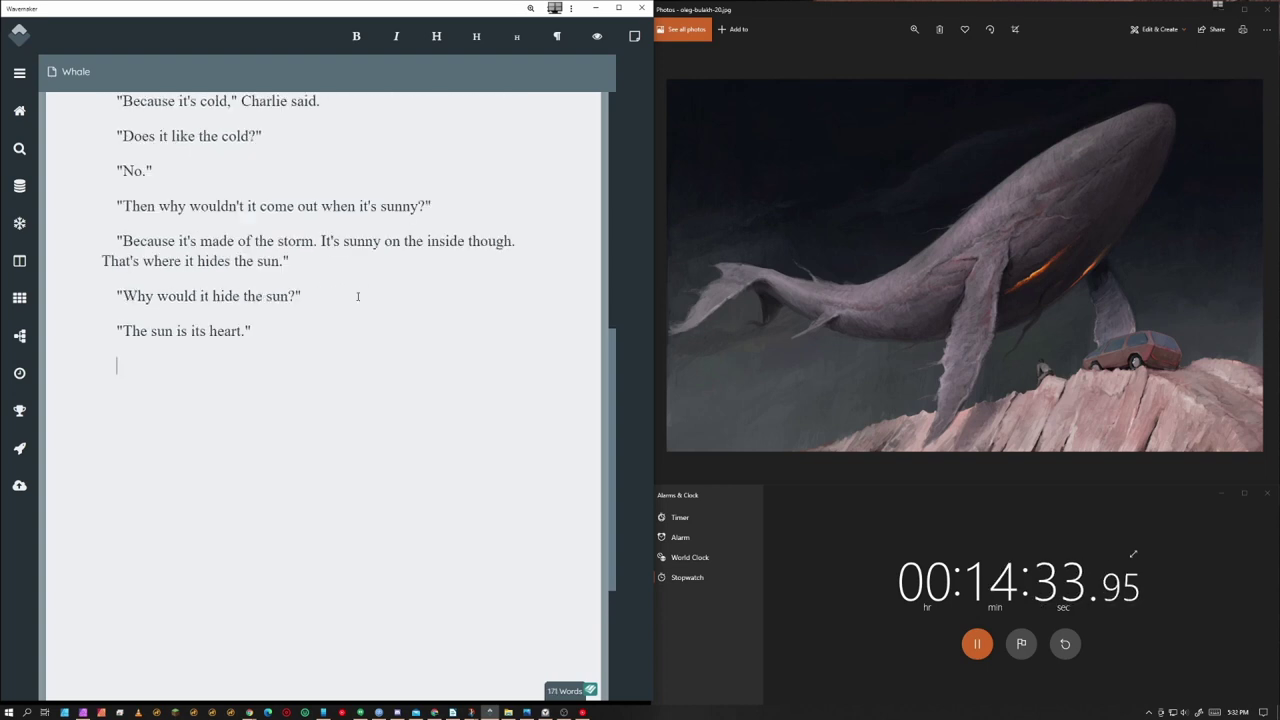
Add Nathan touching Charlie's hand, his storm-clouds reply, and "It's very cold."
{"action": "type", "text": "Nathan"}
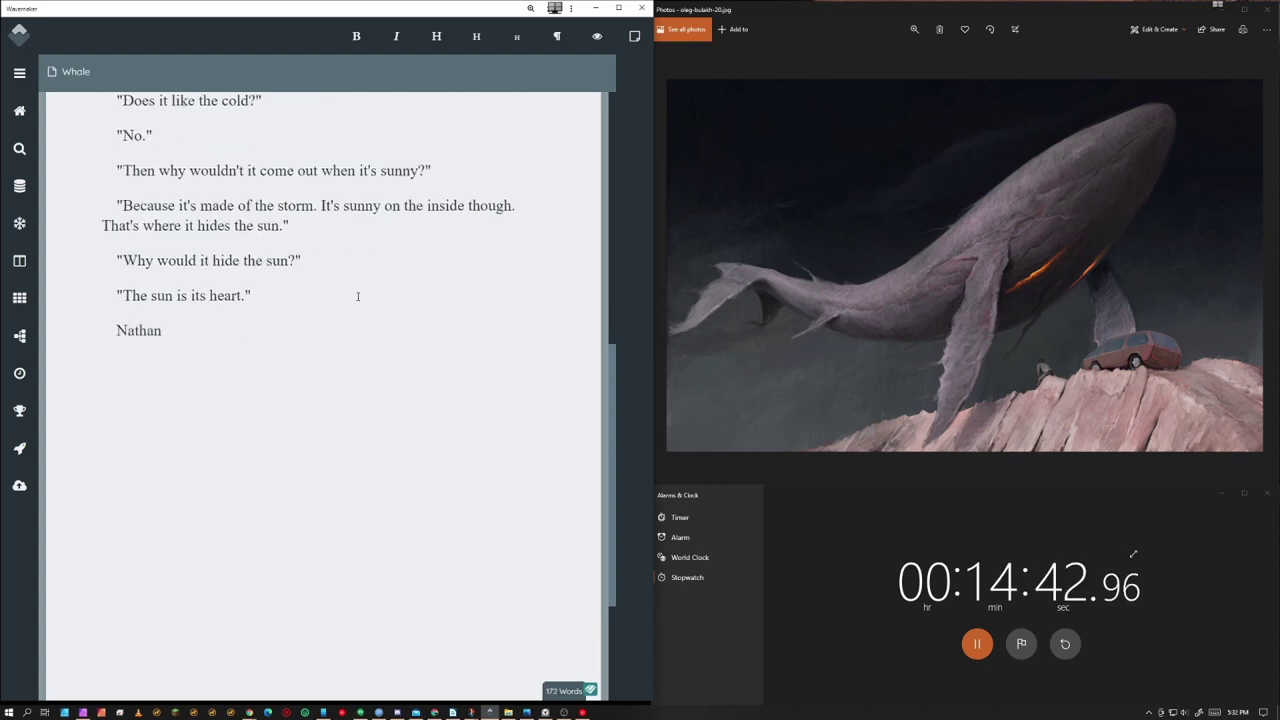
{"action": "type", "text": " touched"}
{"action": "type", "text": "Charlie's hand through the shee"}
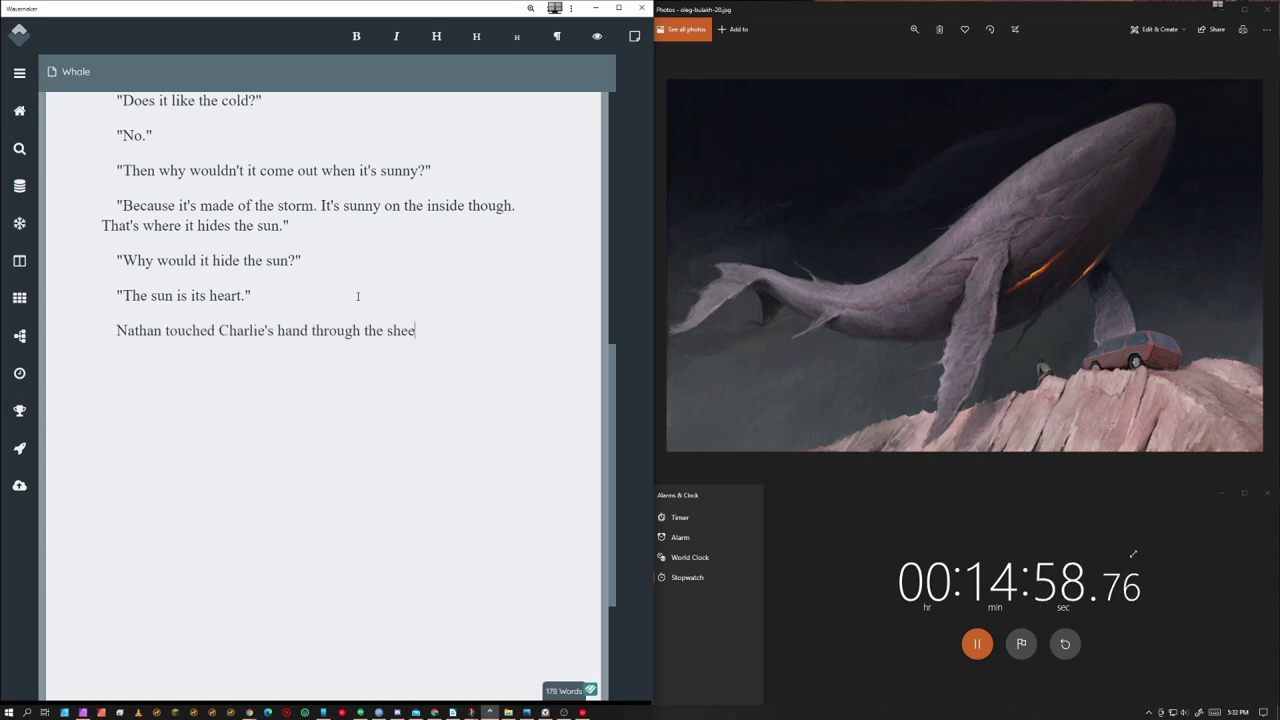
{"action": "type", "text": "t. \"That makes sense"}
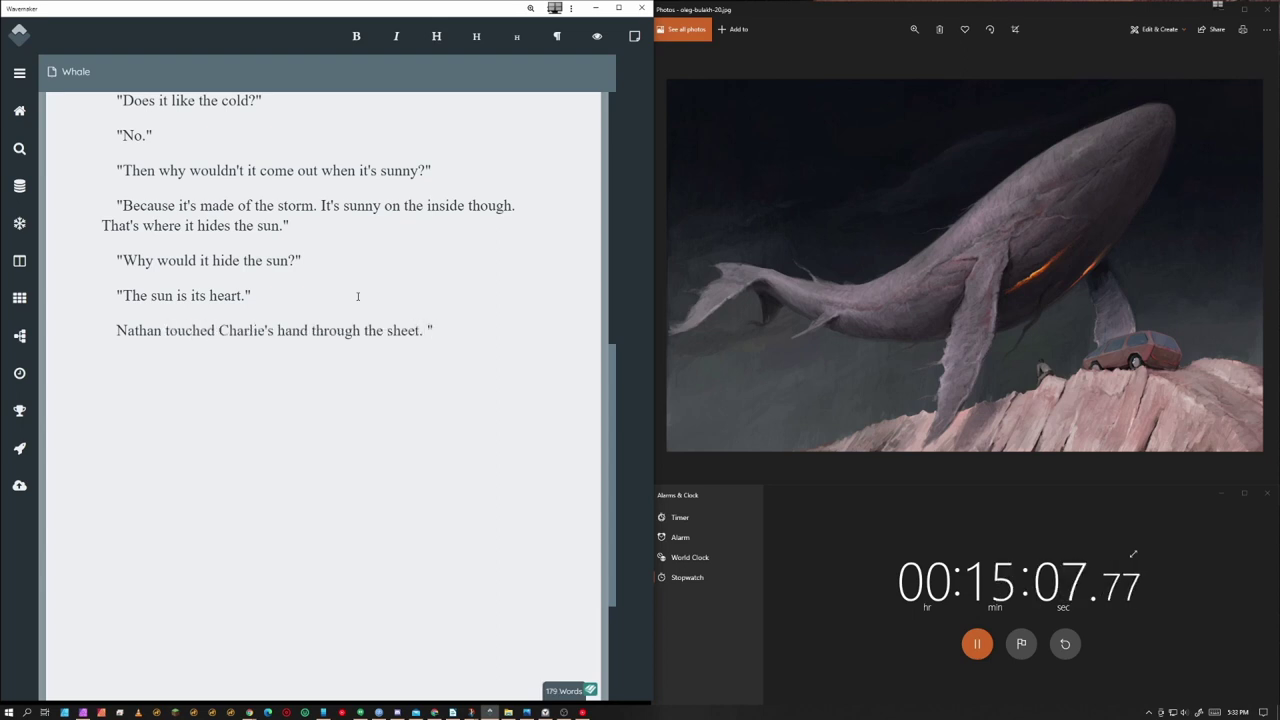
{"action": "type", "text": ". If I was mad"}
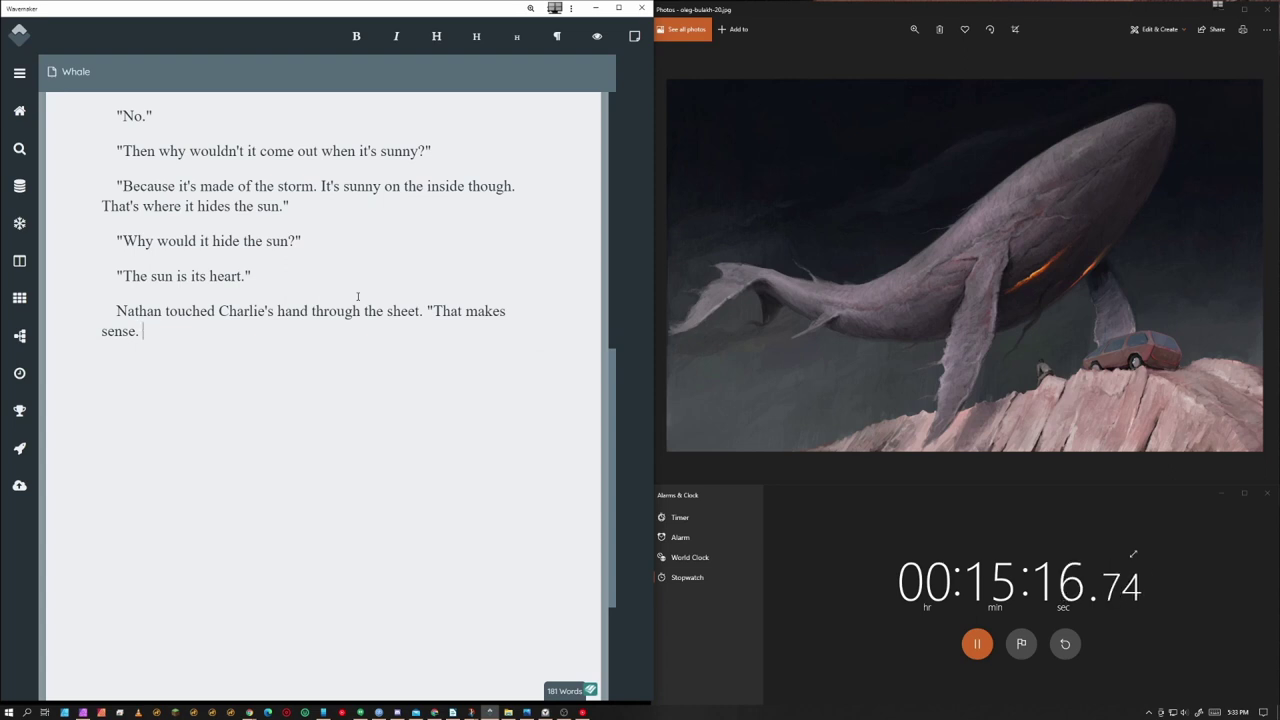
{"action": "key", "text": "BackSpace"}
{"action": "key", "text": "BackSpace"}
{"action": "key", "text": "BackSpace"}
{"action": "key", "text": "BackSpace"}
{"action": "key", "text": "BackSpace"}
{"action": "key", "text": "BackSpace"}
{"action": "type", "text": "ere made of storm clouds, I'd like to keep"}
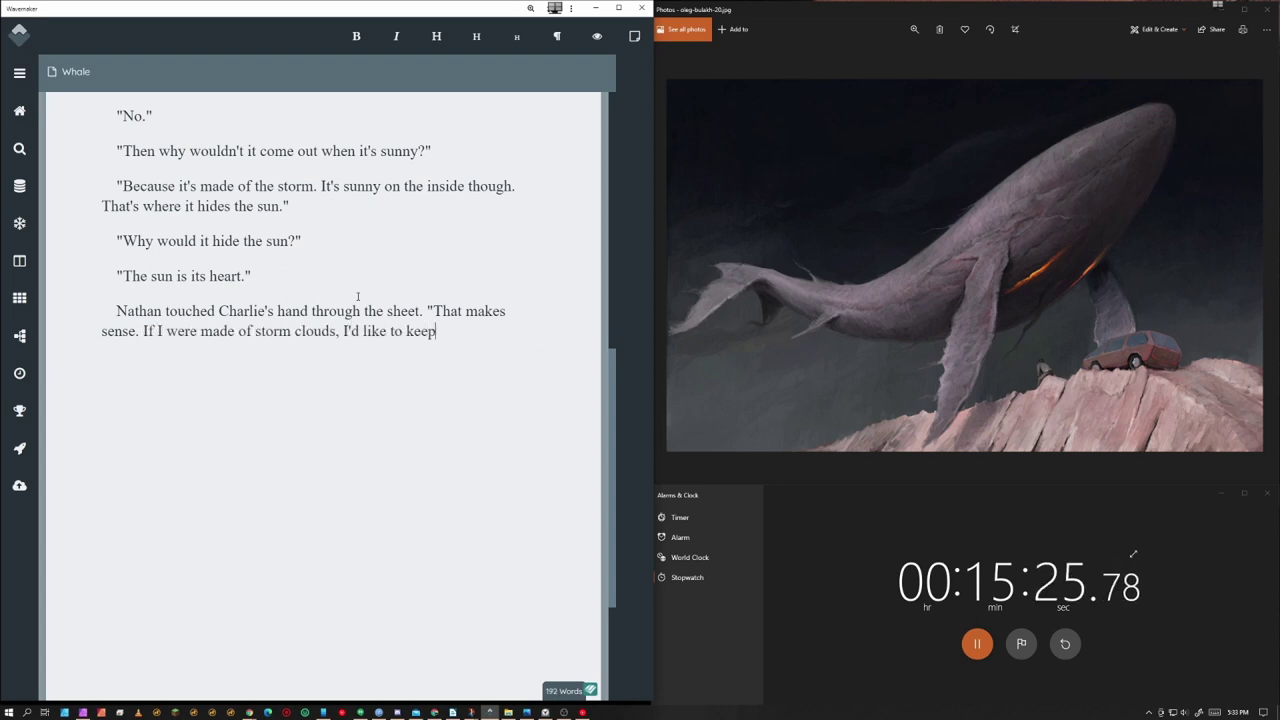
{"action": "type", "text": " the sun too. It must be cold.\""}
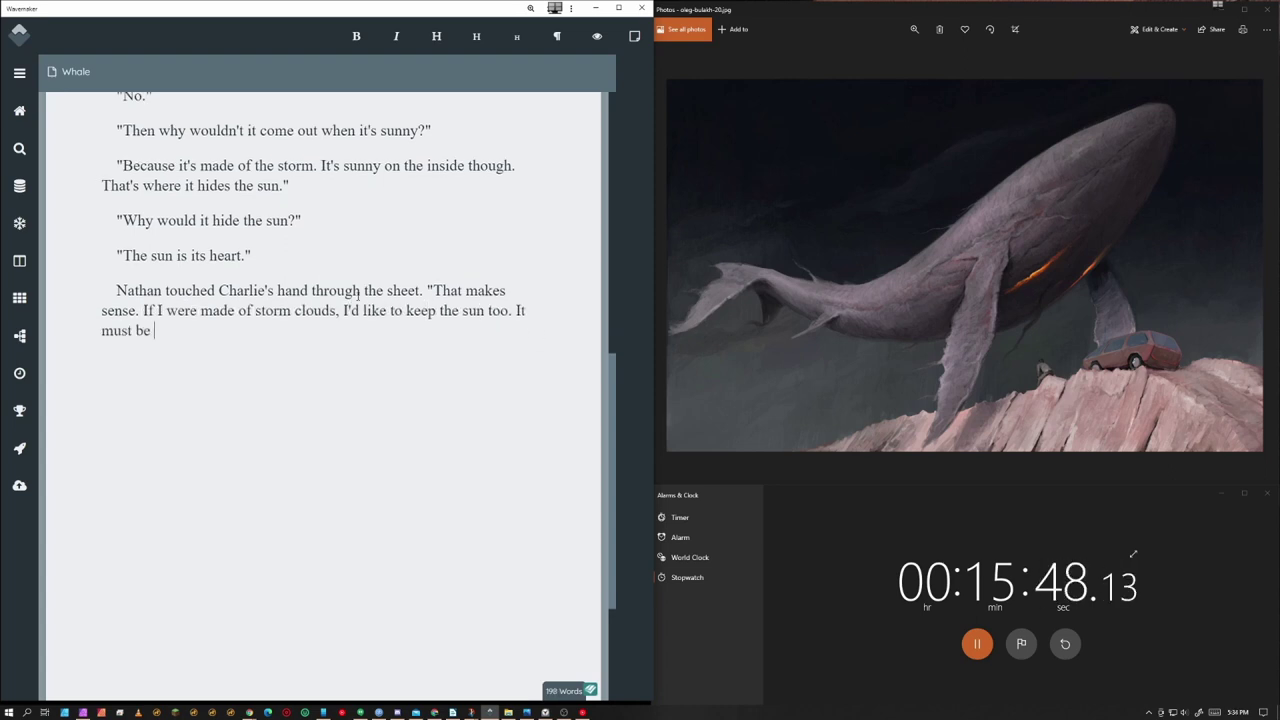
{"action": "key", "text": "Return"}
{"action": "type", "text": "\"It's very cold.\""}
{"action": "key", "text": "Return"}
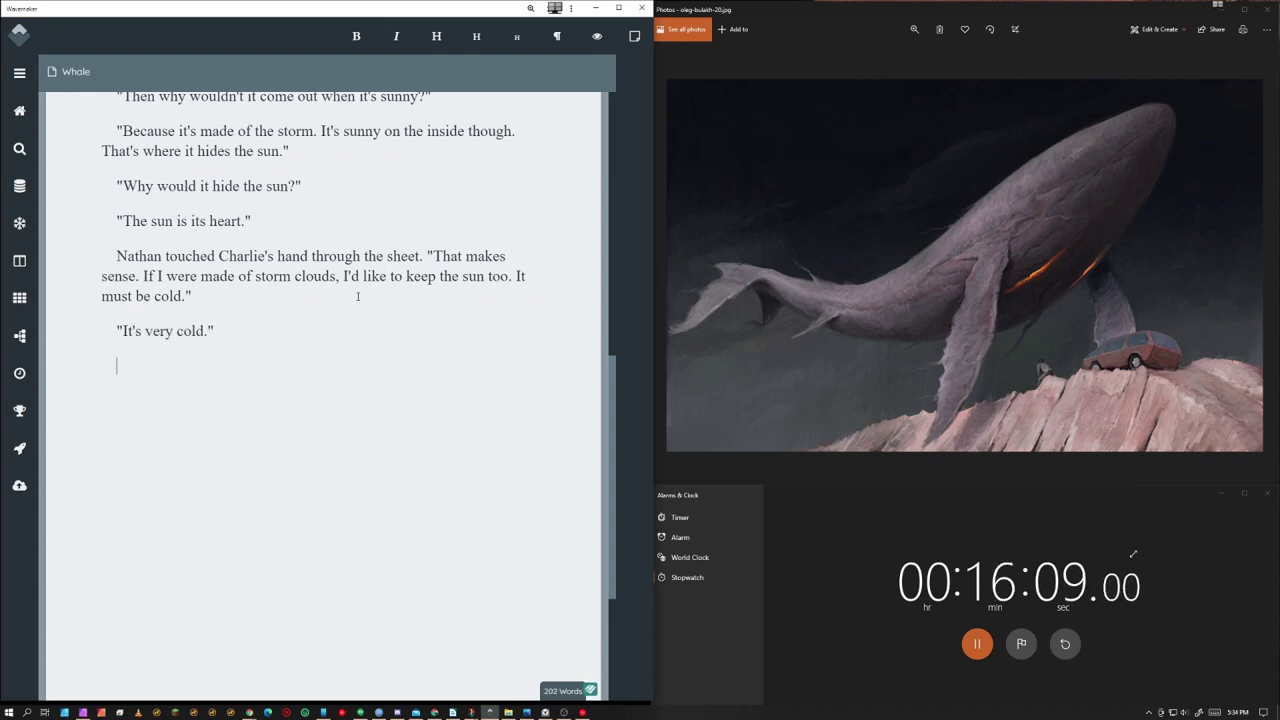
Add "Should I bring it my jacket?" and the answer "No. Your jacket won't fit."
{"action": "type", "text": "\""}
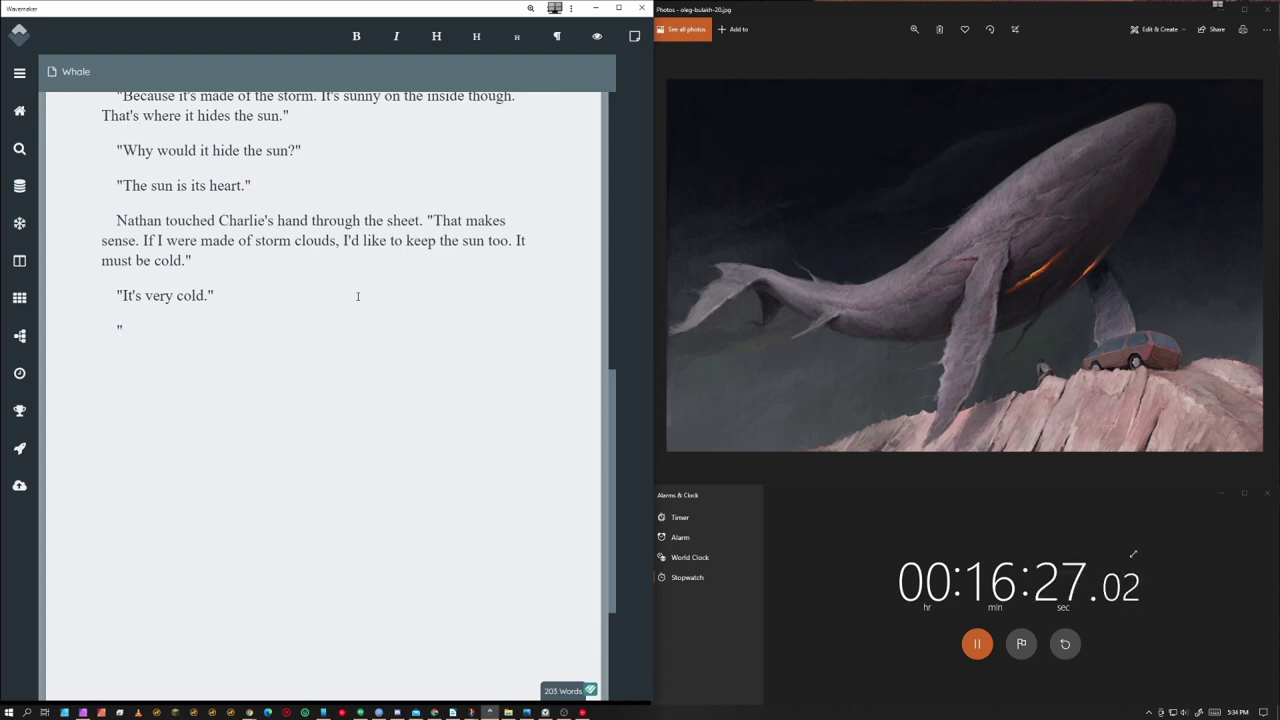
{"action": "type", "text": "Should I bring it my jacket?\""}
{"action": "key", "text": "Return"}
{"action": "type", "text": "\""}
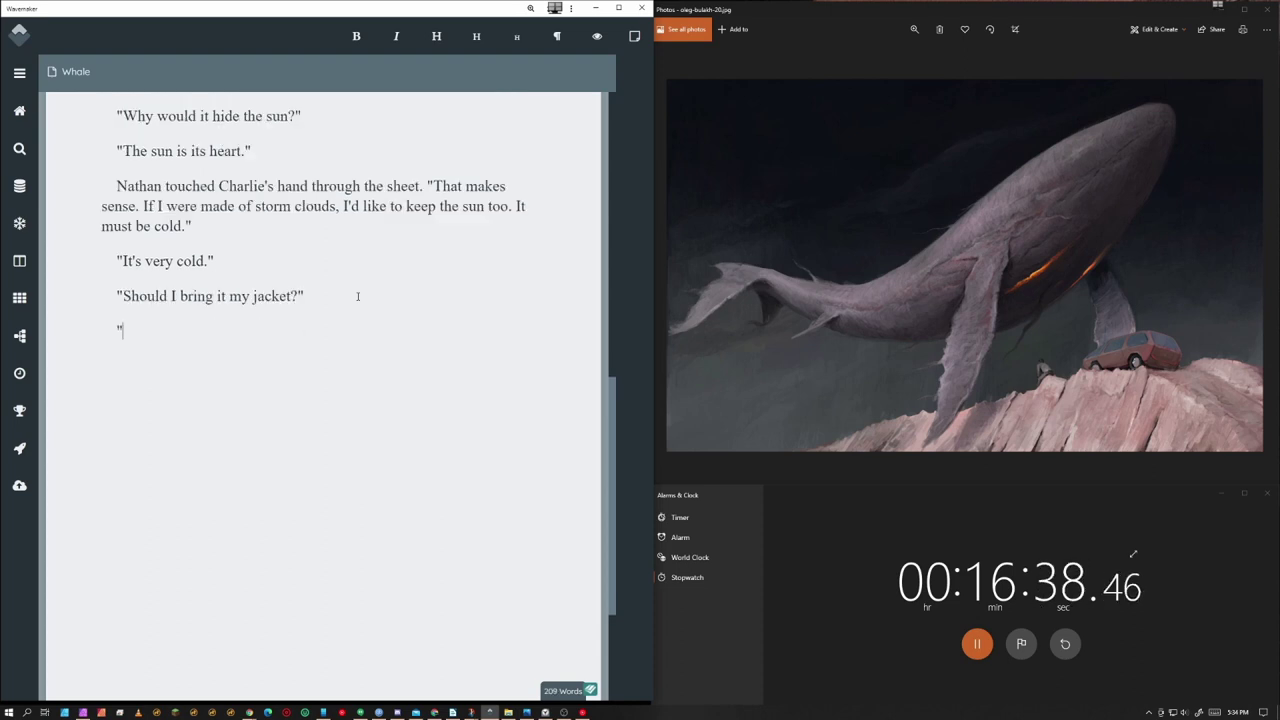
{"action": "type", "text": "No. Your jacket is too small.\""}
{"action": "key", "text": "Return"}
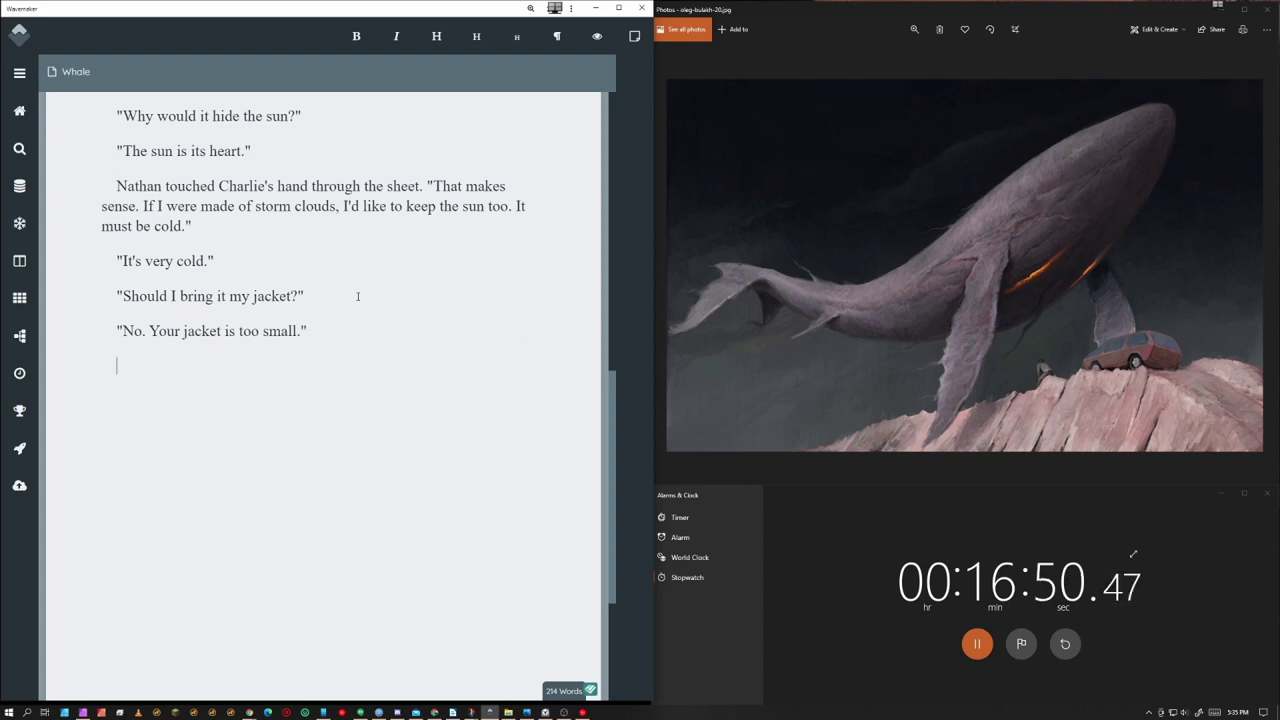
{"action": "key", "text": "BackSpace"}
{"action": "key", "text": "BackSpace"}
{"action": "key", "text": "BackSpace"}
{"action": "key", "text": "BackSpace"}
{"action": "key", "text": "BackSpace"}
{"action": "key", "text": "BackSpace"}
{"action": "key", "text": "BackSpace"}
{"action": "key", "text": "BackSpace"}
{"action": "key", "text": "BackSpace"}
{"action": "key", "text": "BackSpace"}
{"action": "key", "text": "BackSpace"}
{"action": "key", "text": "BackSpace"}
{"action": "key", "text": "BackSpace"}
{"action": "key", "text": "BackSpace"}
{"action": "key", "text": "BackSpace"}
{"action": "key", "text": "BackSpace"}
{"action": "key", "text": "BackSpace"}
{"action": "key", "text": "BackSpace"}
{"action": "key", "text": "BackSpace"}
{"action": "key", "text": "BackSpace"}
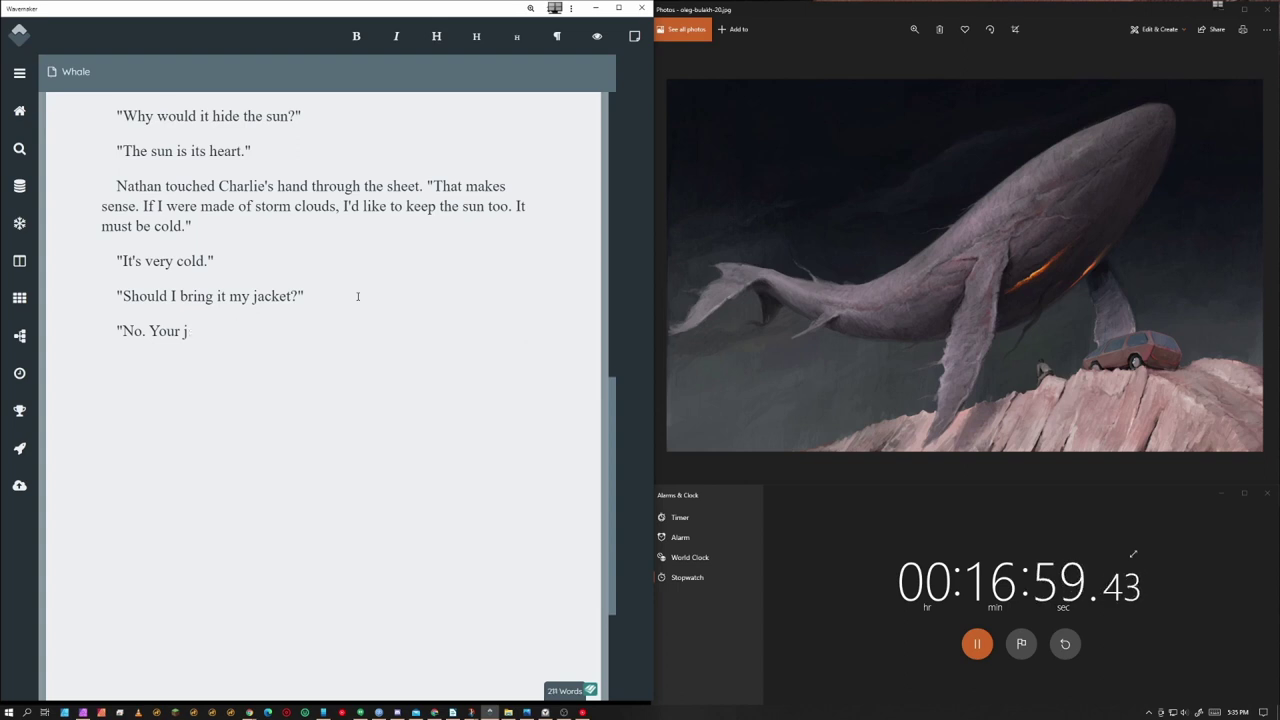
{"action": "type", "text": "won't fit.\""}
Add Nathan asking why the whale flies and Charlie shrugging "It just does."
{"action": "key", "text": "Return"}
{"action": "type", "text": "\"I mean fo"}
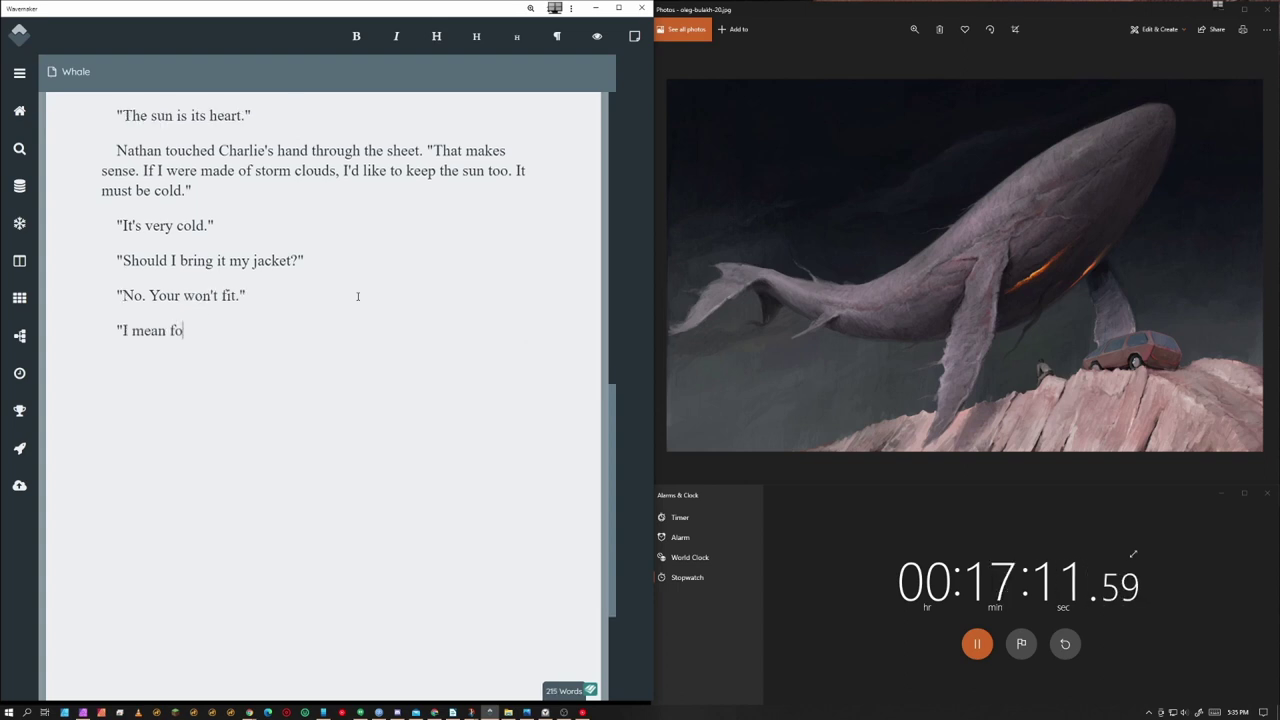
{"action": "type", "text": "r me, when I go see this flying whale. Why does it fly anyway?\""}
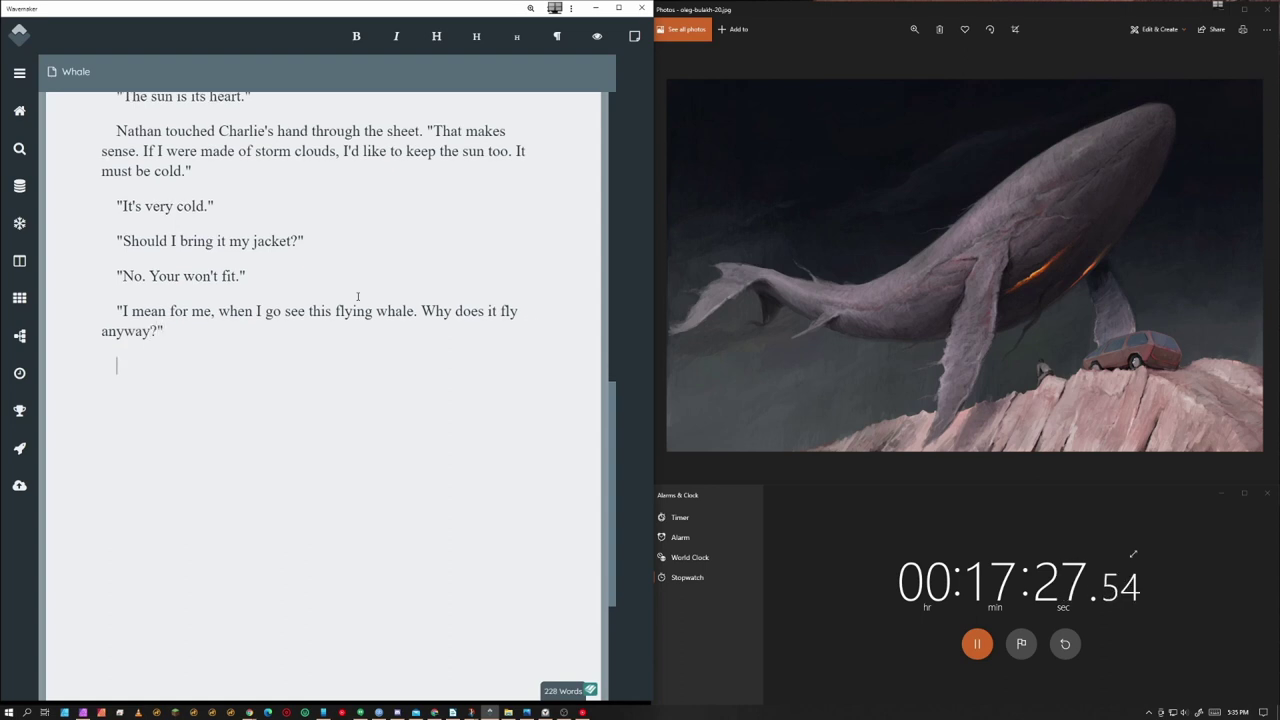
{"action": "key", "text": "Return"}
{"action": "type", "text": "Charlie shrugged. \"It just does.\""}
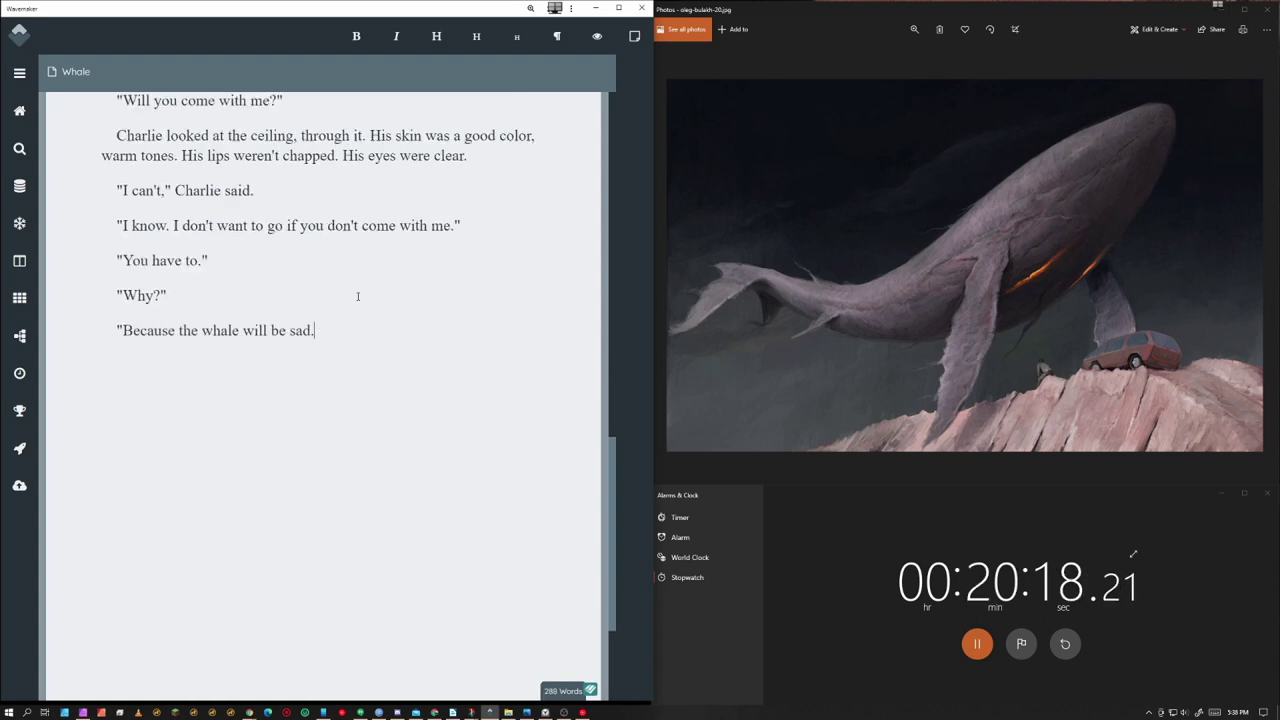
Add "It's lonely up there," "It's the only one?" "Yes." and "Then I'll keep it company."
{"action": "type", "text": "It's lonely up there."}
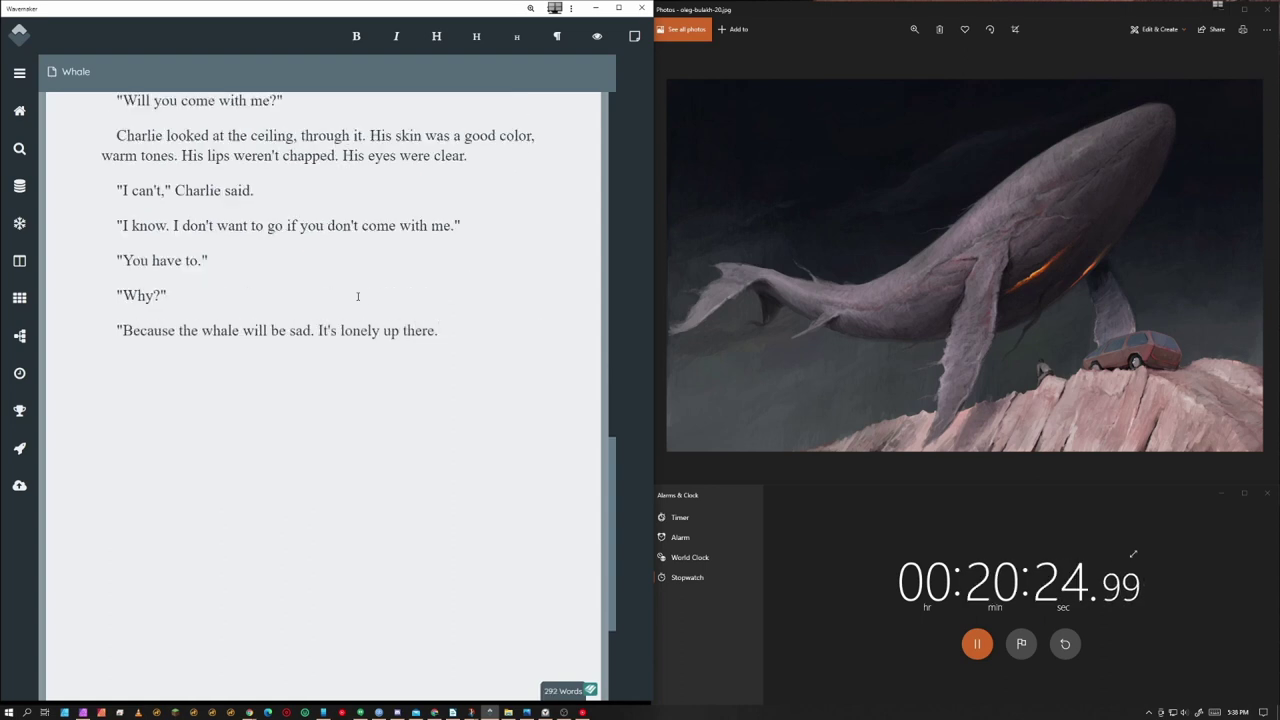
{"action": "type", "text": "\""}
{"action": "key", "text": "Return"}
{"action": "type", "text": "\"It's the only one?\""}
{"action": "key", "text": "Return"}
{"action": "type", "text": "\"Yes.\""}
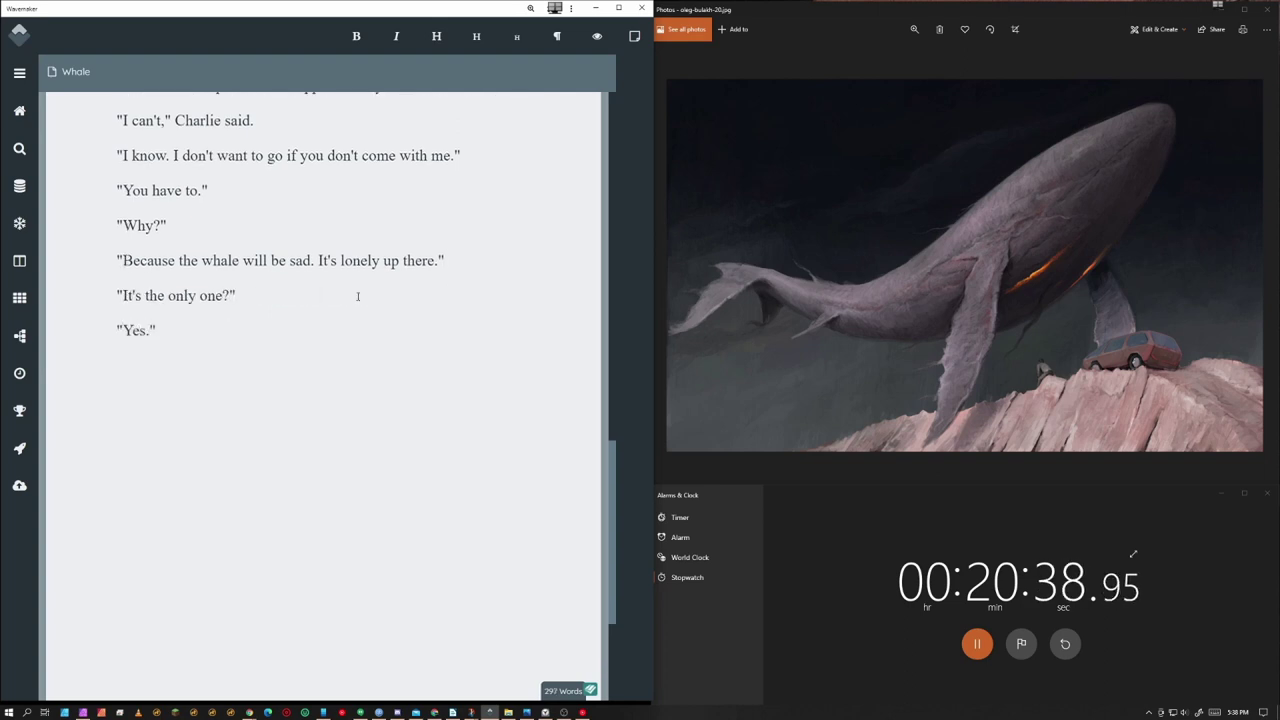
{"action": "key", "text": "Return"}
{"action": "type", "text": "\"That's wh"}
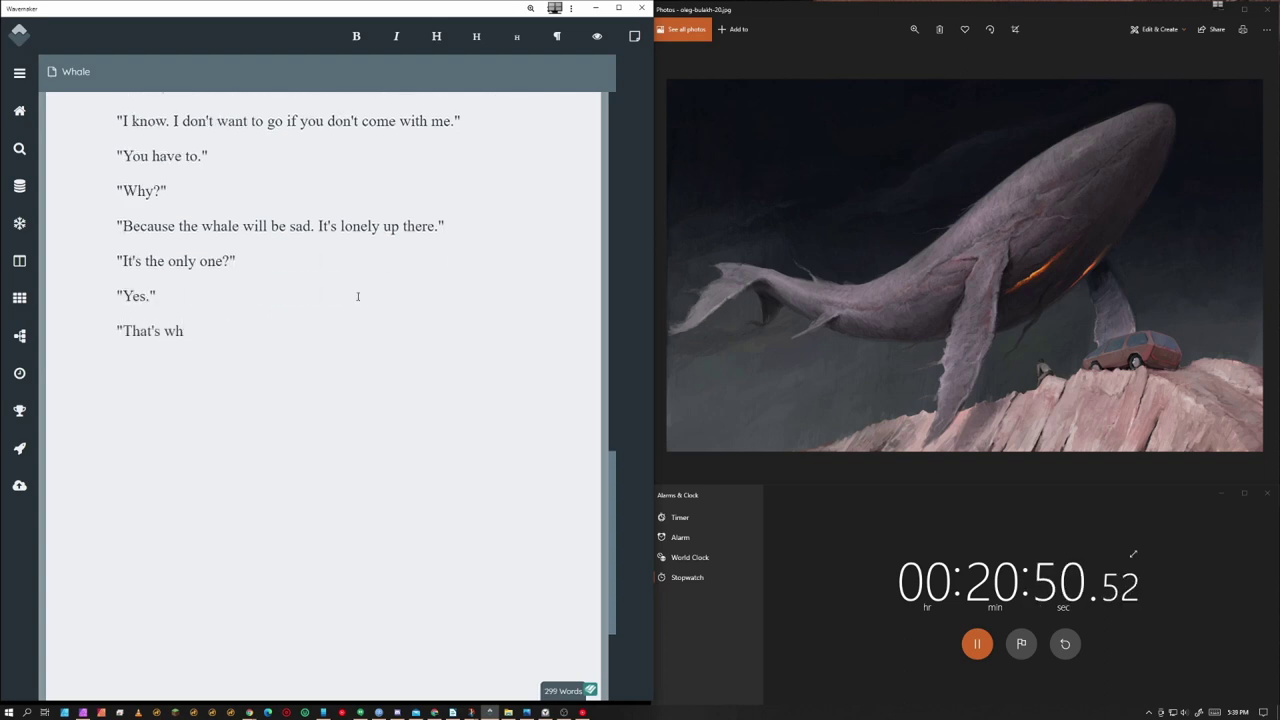
{"action": "key", "text": "BackSpace"}
{"action": "key", "text": "BackSpace"}
{"action": "key", "text": "BackSpace"}
{"action": "key", "text": "BackSpace"}
{"action": "key", "text": "BackSpace"}
{"action": "key", "text": "BackSpace"}
{"action": "key", "text": "BackSpace"}
{"action": "key", "text": "BackSpace"}
{"action": "key", "text": "BackSpace"}
{"action": "type", "text": "Then I'll keep it company.\""}
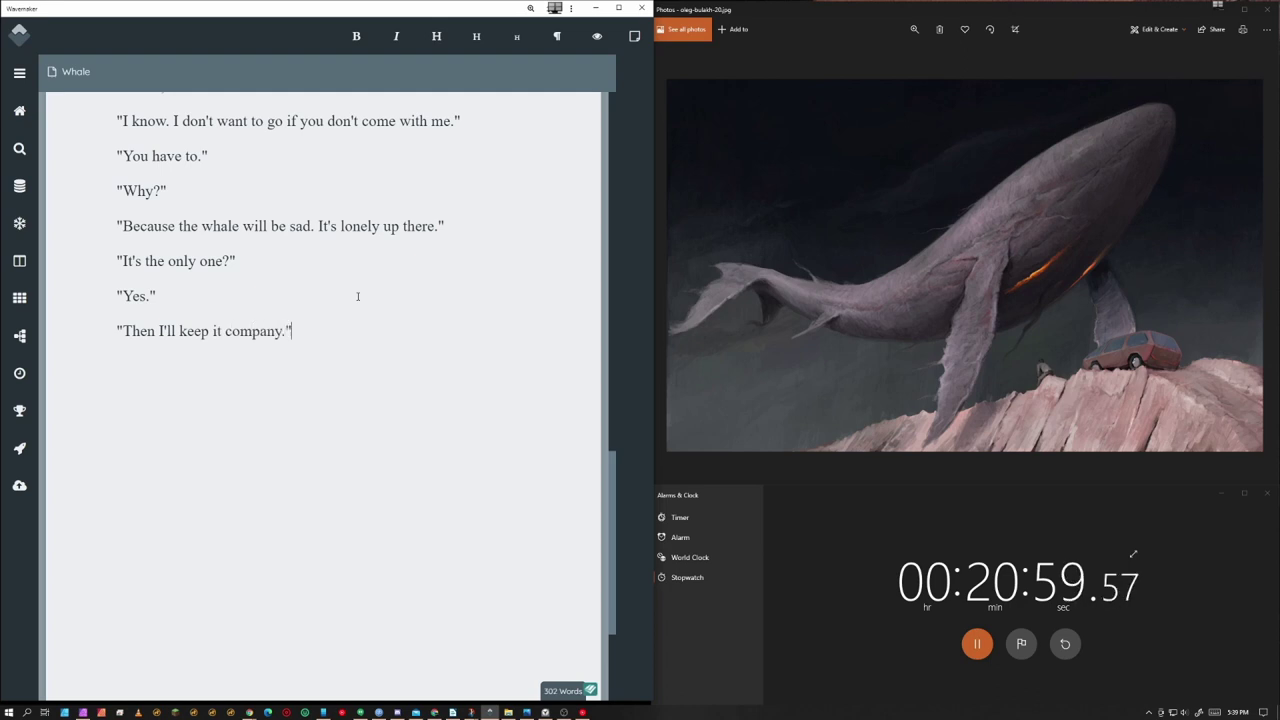
Add Charlie's glassy-eyed silence and Nathan asking "Is it a boy or girl?"
{"action": "key", "text": "Return"}
{"action": "type", "text": "Charlie didn't answer. His lips pressed together and his eyes glassed."}
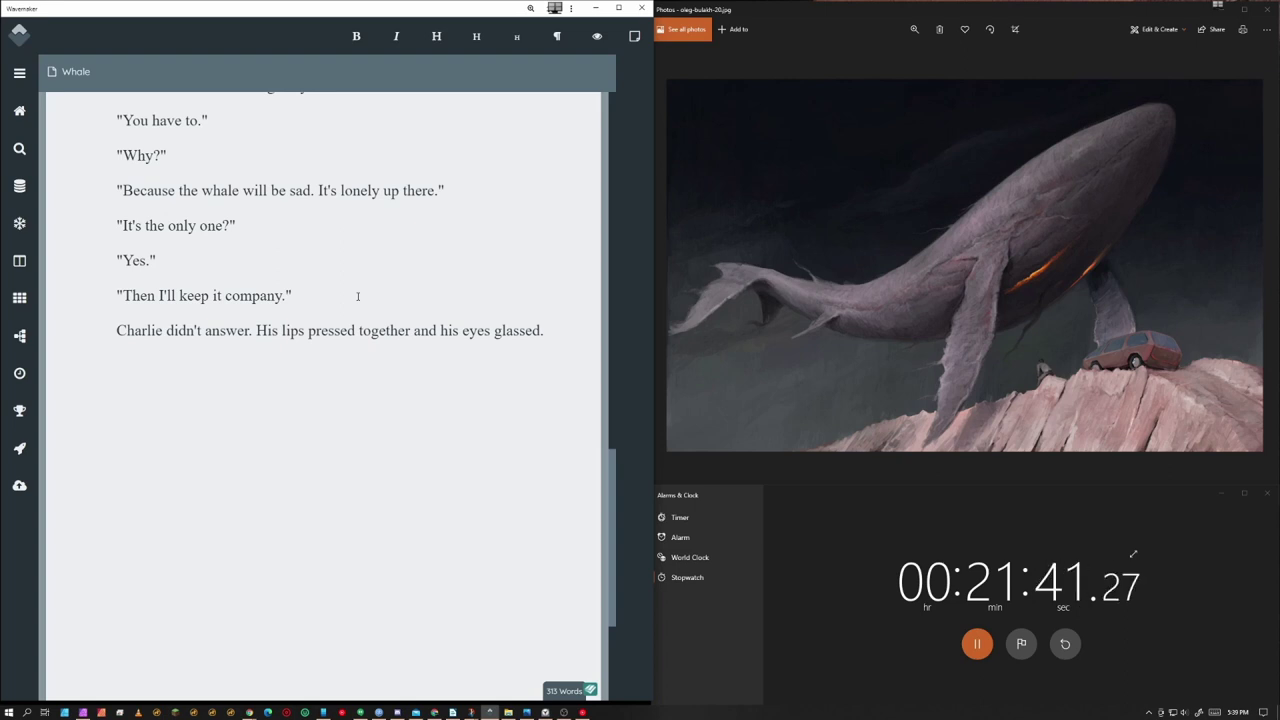
{"action": "key", "text": "Return"}
{"action": "type", "text": "\"Maybe"}
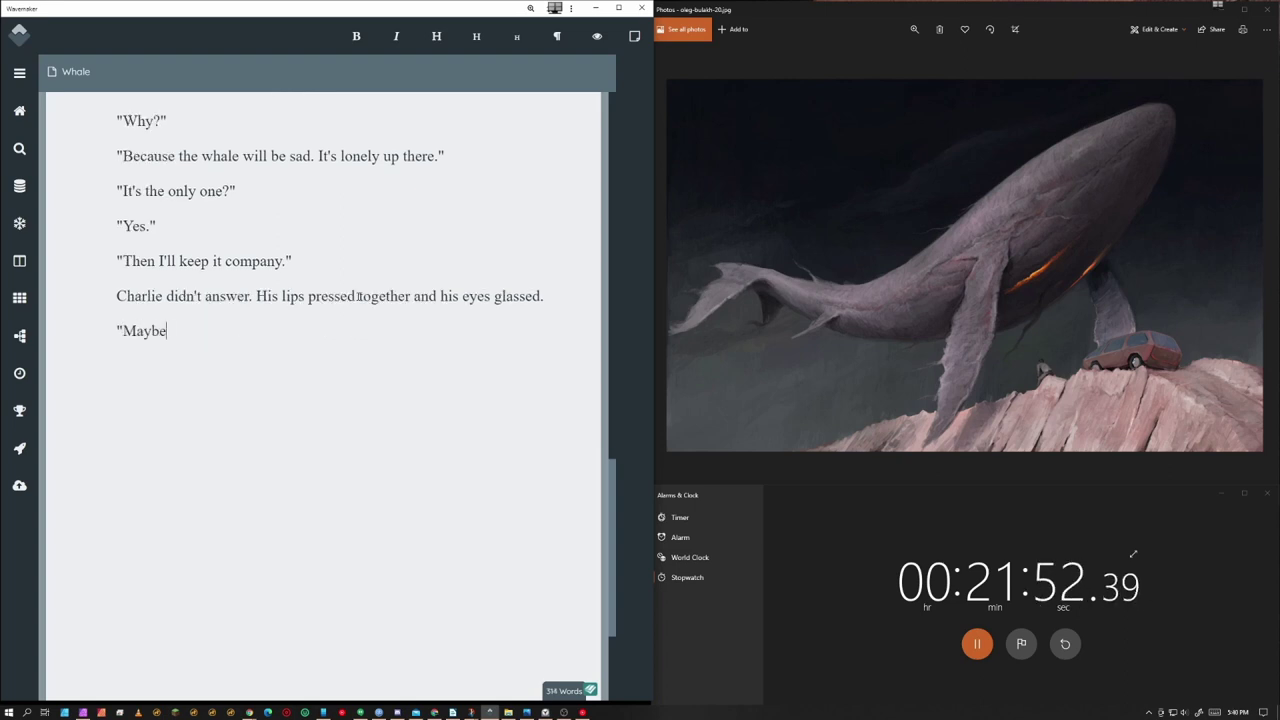
{"action": "type", "text": " I can come,\""}
{"action": "key", "text": "BackSpace"}
{"action": "key", "text": "BackSpace"}
{"action": "key", "text": "BackSpace"}
{"action": "key", "text": "BackSpace"}
{"action": "key", "text": "BackSpace"}
{"action": "key", "text": "BackSpace"}
{"action": "key", "text": "BackSpace"}
{"action": "key", "text": "BackSpace"}
{"action": "key", "text": "BackSpace"}
{"action": "key", "text": "BackSpace"}
{"action": "key", "text": "BackSpace"}
{"action": "key", "text": "BackSpace"}
{"action": "key", "text": "BackSpace"}
{"action": "key", "text": "BackSpace"}
{"action": "key", "text": "BackSpace"}
{"action": "key", "text": "BackSpace"}
{"action": "key", "text": "BackSpace"}
{"action": "key", "text": "BackSpace"}
{"action": "key", "text": "BackSpace"}
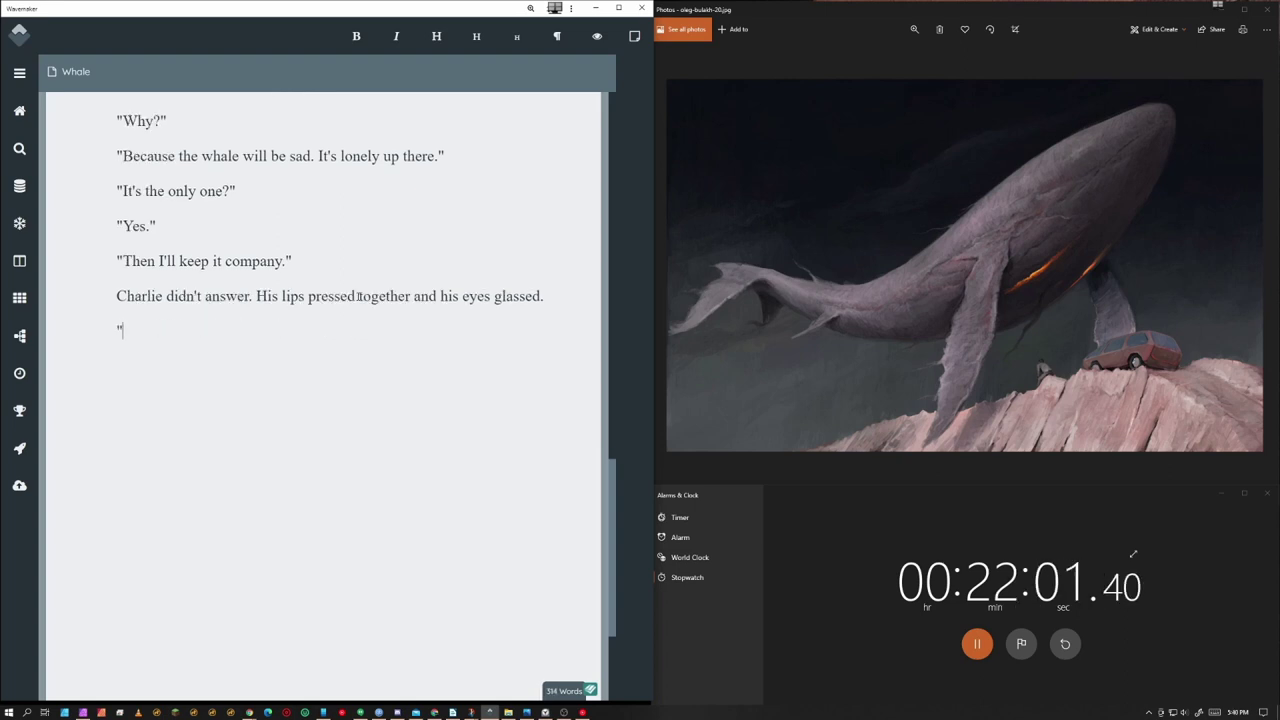
{"action": "type", "text": "Is it a boy or girl?\" Nathan said."}
Add the reply "Neither. It's the only one." and "I see."
{"action": "key", "text": "Return"}
{"action": "type", "text": "\"Neither. It's the only one.\""}
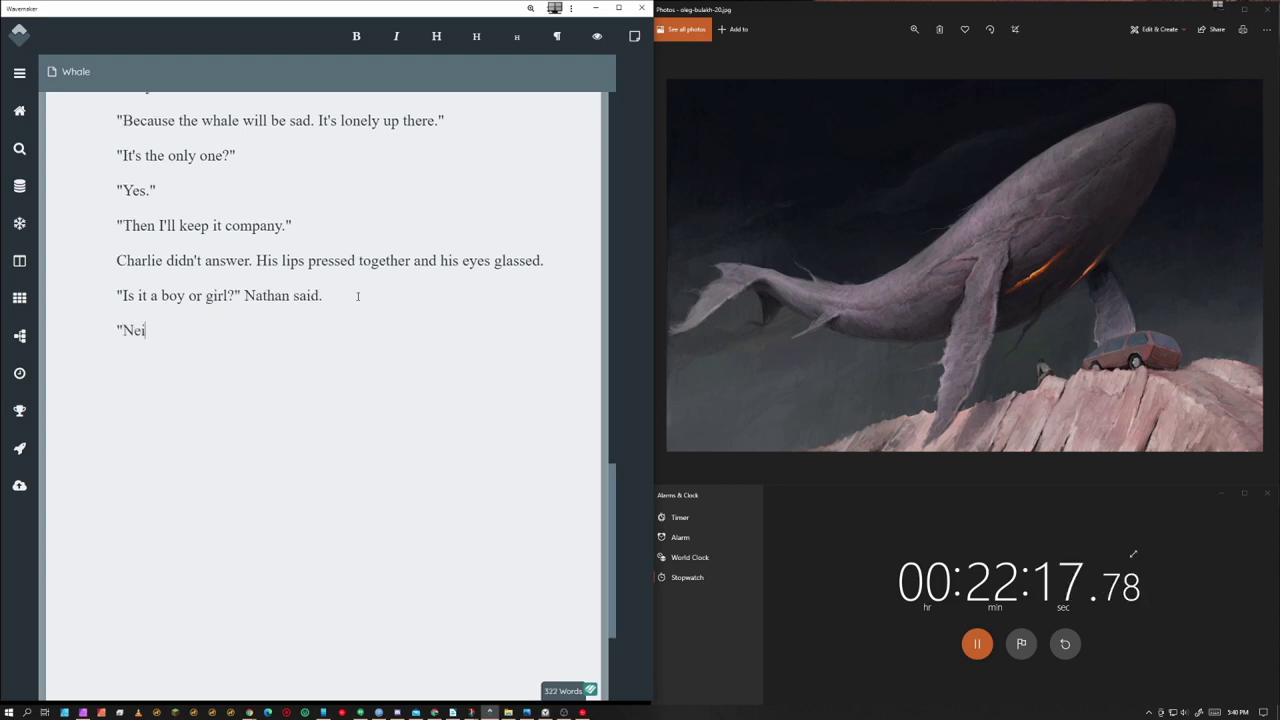
{"action": "key", "text": "Return"}
{"action": "type", "text": "\"I see.\""}
{"action": "key", "text": "Return"}
Add narration of the clouds through the window gathering into gobs of rotten cotton candy
{"action": "type", "text": "Charlie"}
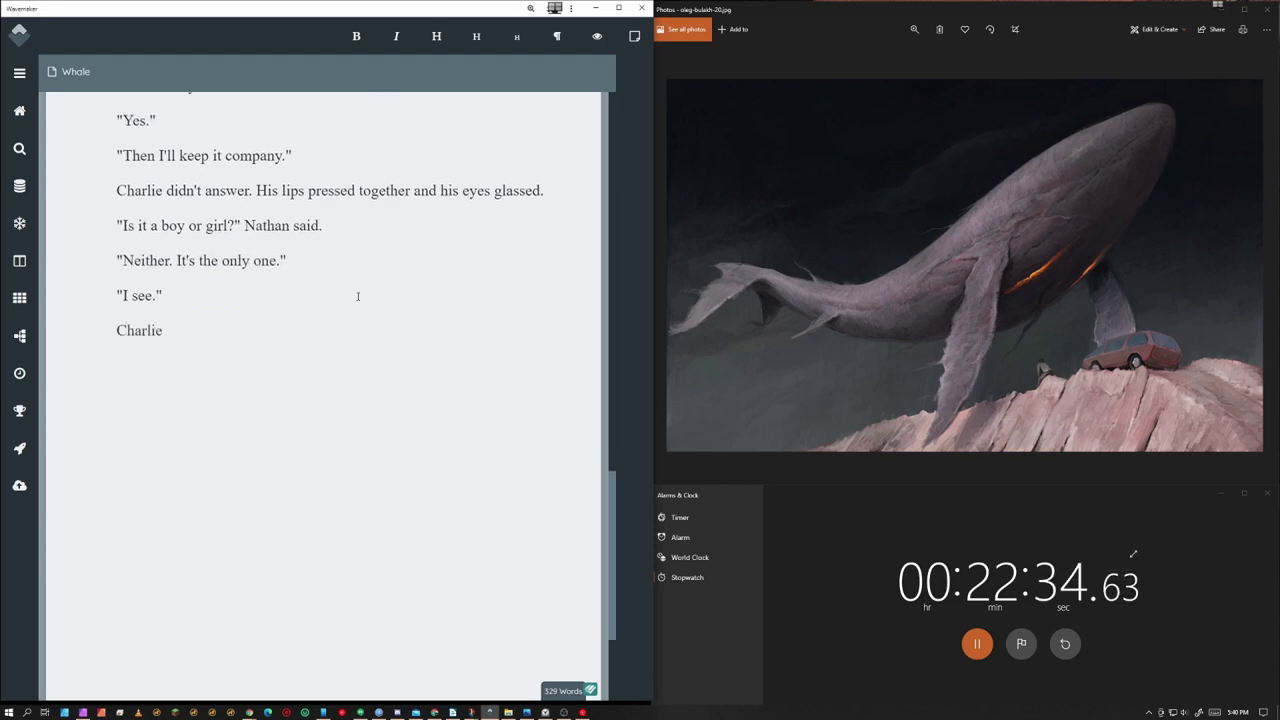
{"action": "key", "text": "BackSpace"}
{"action": "key", "text": "BackSpace"}
{"action": "key", "text": "BackSpace"}
{"action": "key", "text": "BackSpace"}
{"action": "key", "text": "BackSpace"}
{"action": "key", "text": "BackSpace"}
{"action": "key", "text": "BackSpace"}
{"action": "type", "text": "The clouds outsi"}
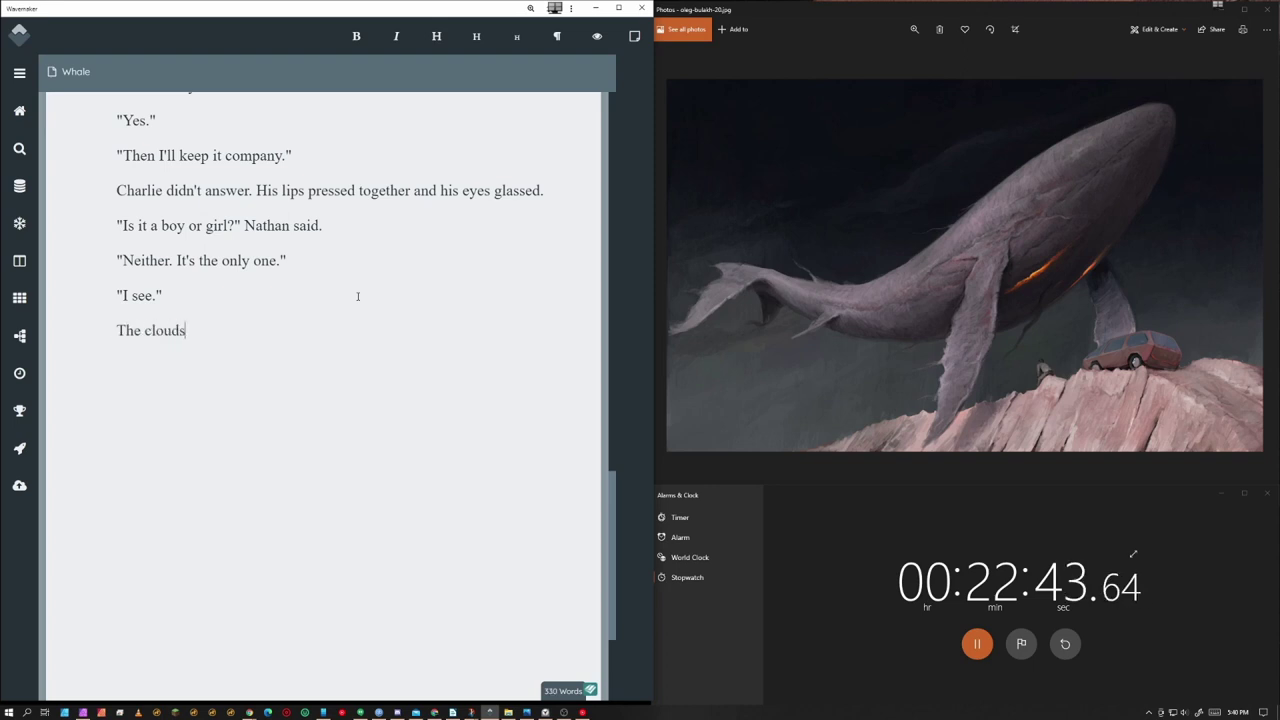
{"action": "key", "text": "BackSpace"}
{"action": "key", "text": "BackSpace"}
{"action": "key", "text": "BackSpace"}
{"action": "key", "text": "BackSpace"}
{"action": "key", "text": "BackSpace"}
{"action": "key", "text": "BackSpace"}
{"action": "key", "text": "BackSpace"}
{"action": "key", "text": "BackSpace"}
{"action": "key", "text": "BackSpace"}
{"action": "key", "text": "BackSpace"}
{"action": "key", "text": "BackSpace"}
{"action": "key", "text": "BackSpace"}
{"action": "key", "text": "BackSpace"}
{"action": "key", "text": "BackSpace"}
{"action": "key", "text": "BackSpace"}
{"action": "key", "text": "BackSpace"}
{"action": "type", "text": "Through the win"}
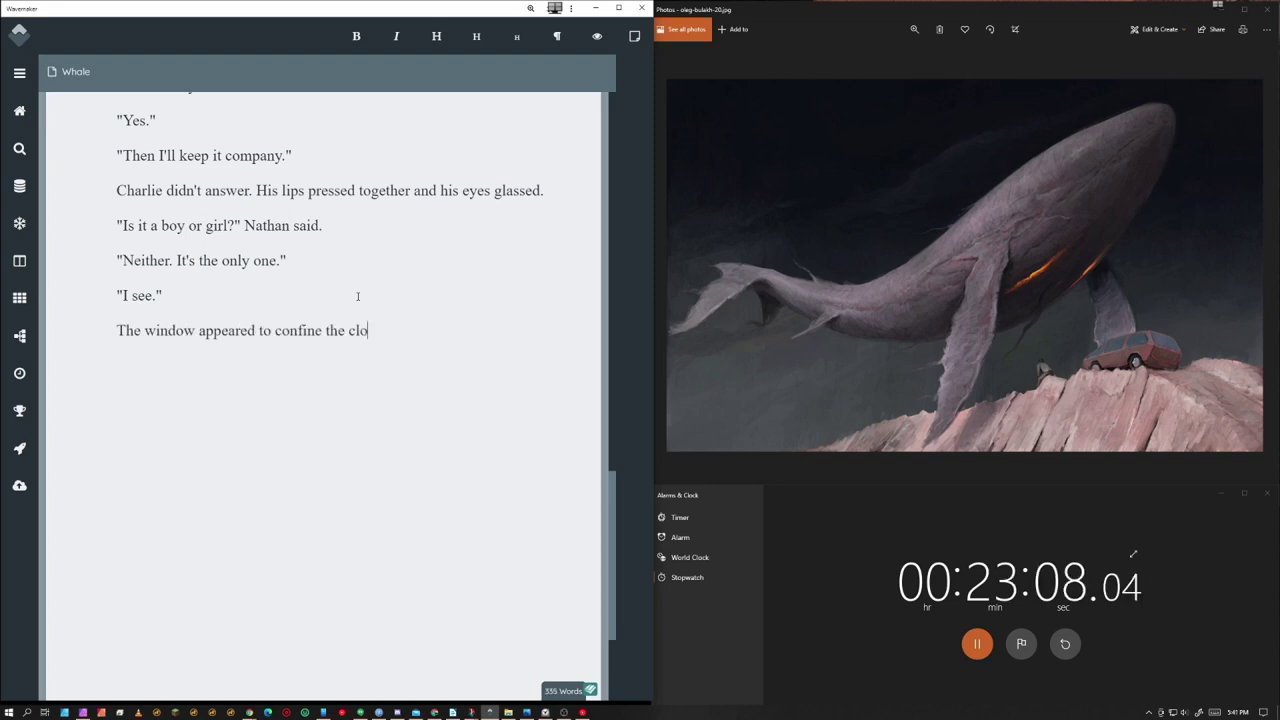
{"action": "type", "text": "ouds, they gathered "}
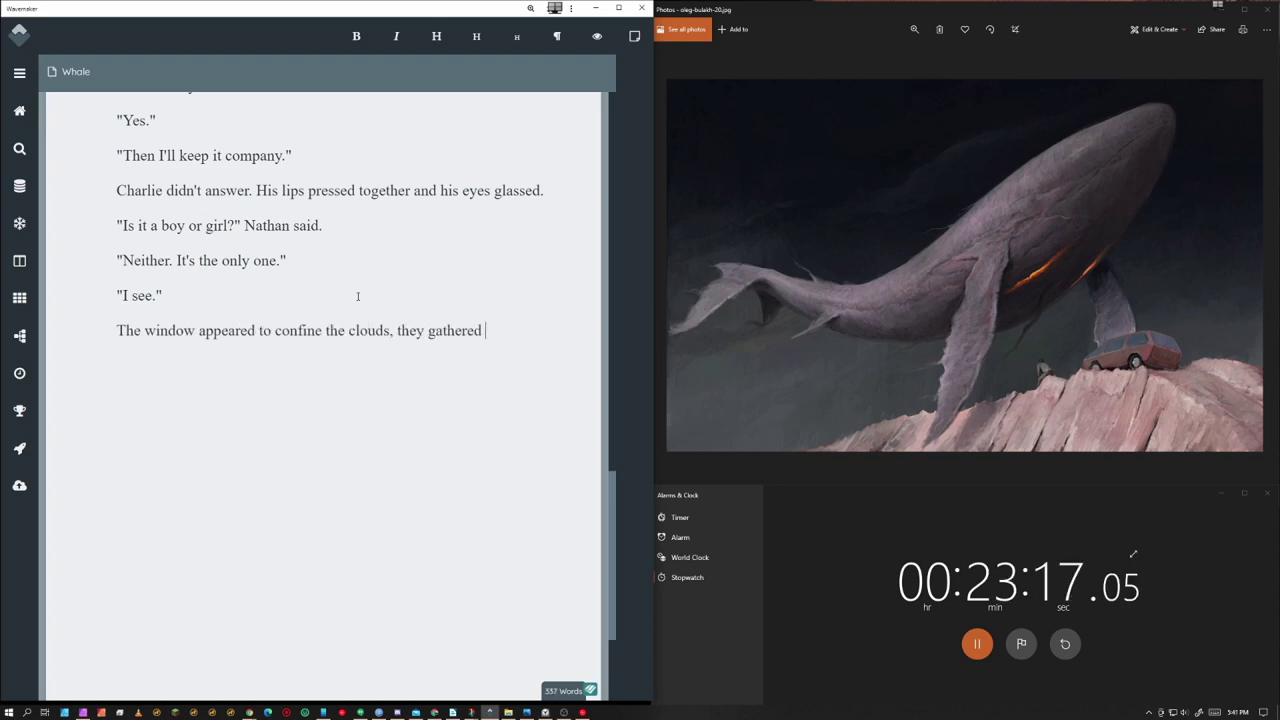
{"action": "type", "text": "upon themselves into gobs"}
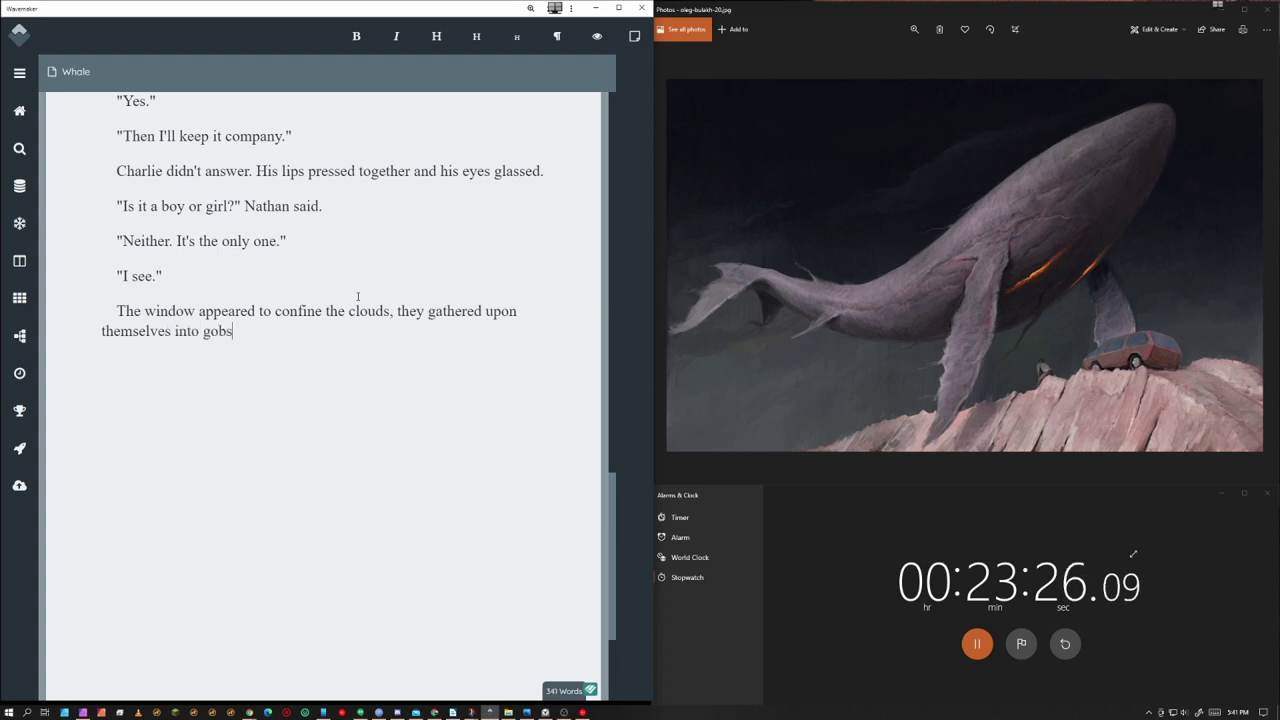
{"action": "type", "text": " of inedible cotton candy."}
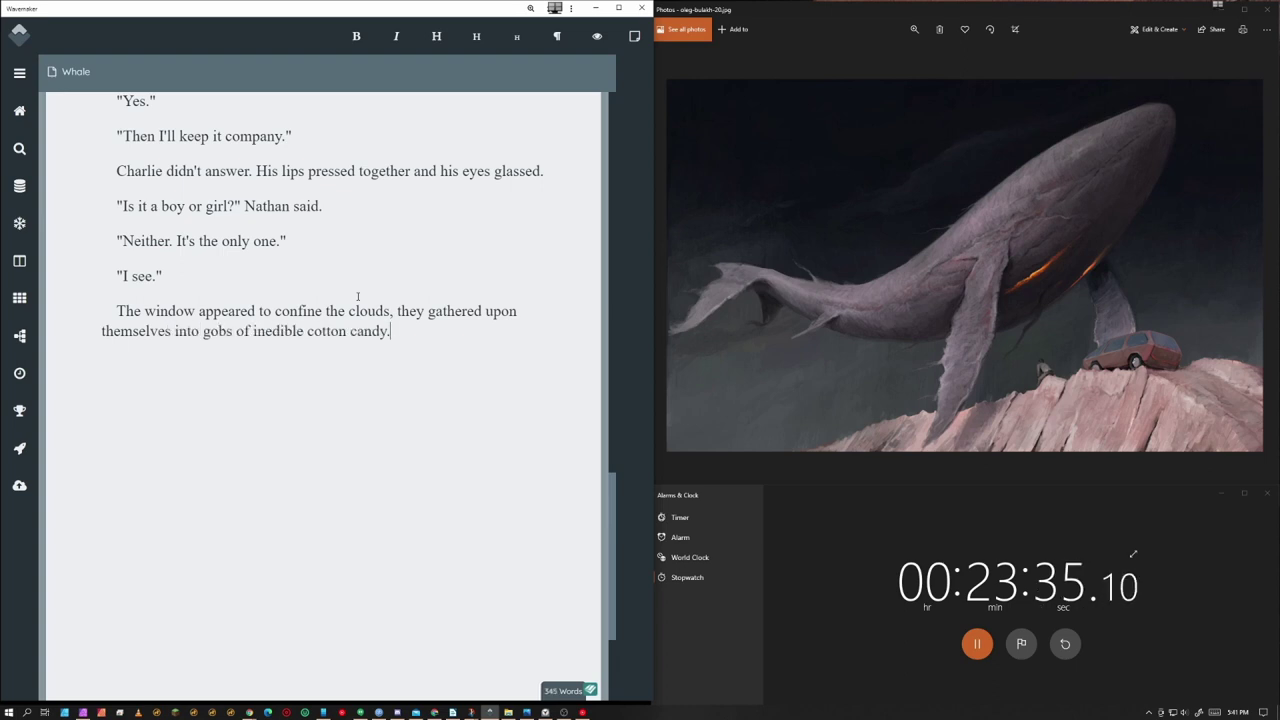
{"action": "key", "text": "ctrl+BackSpace"}
{"action": "key", "text": "ctrl+BackSpace"}
{"action": "key", "text": "ctrl+BackSpace"}
{"action": "type", "text": "rotten cotton candy.\""}
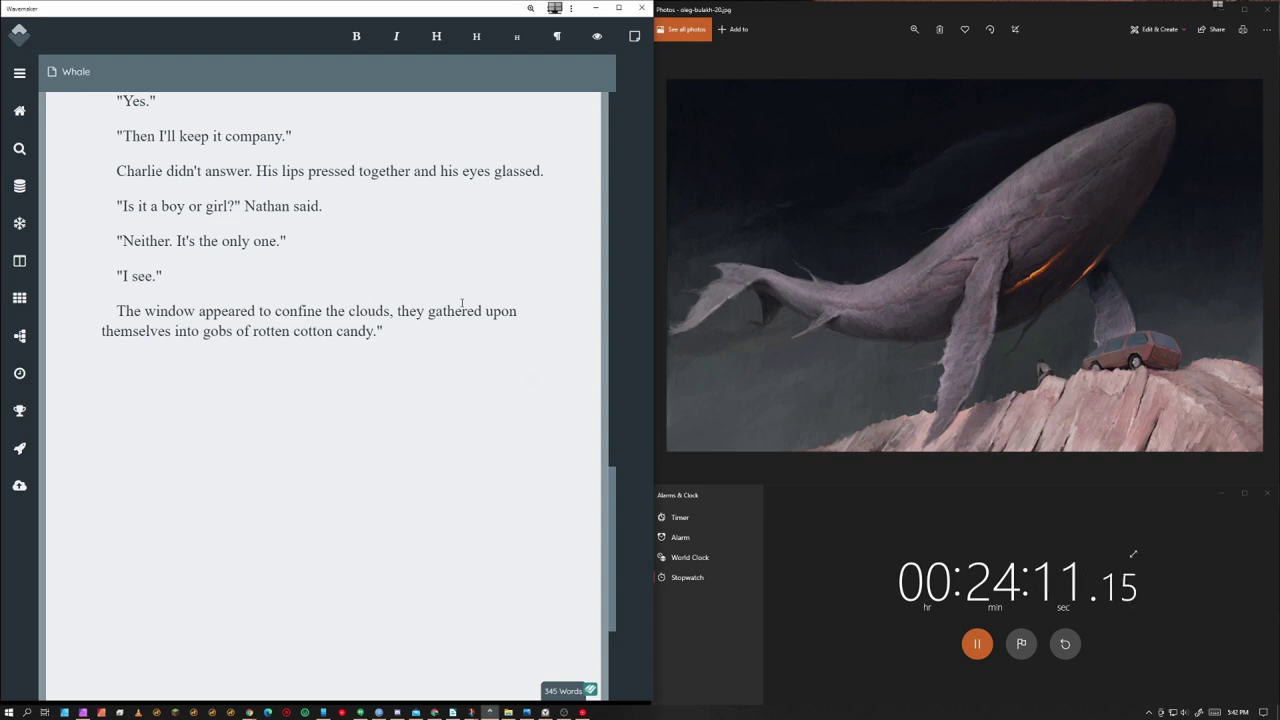
Add Charlie asking "Where's mom?" and her sobbing in the hallway with a swollen face
{"action": "key", "text": "Return"}
{"action": "type", "text": "\"Where's m"}
{"action": "type", "text": "om?\" Charlie said."}
{"action": "key", "text": "Return"}
{"action": "type", "text": "Sobbing in the hallway, glued to the bench with"}
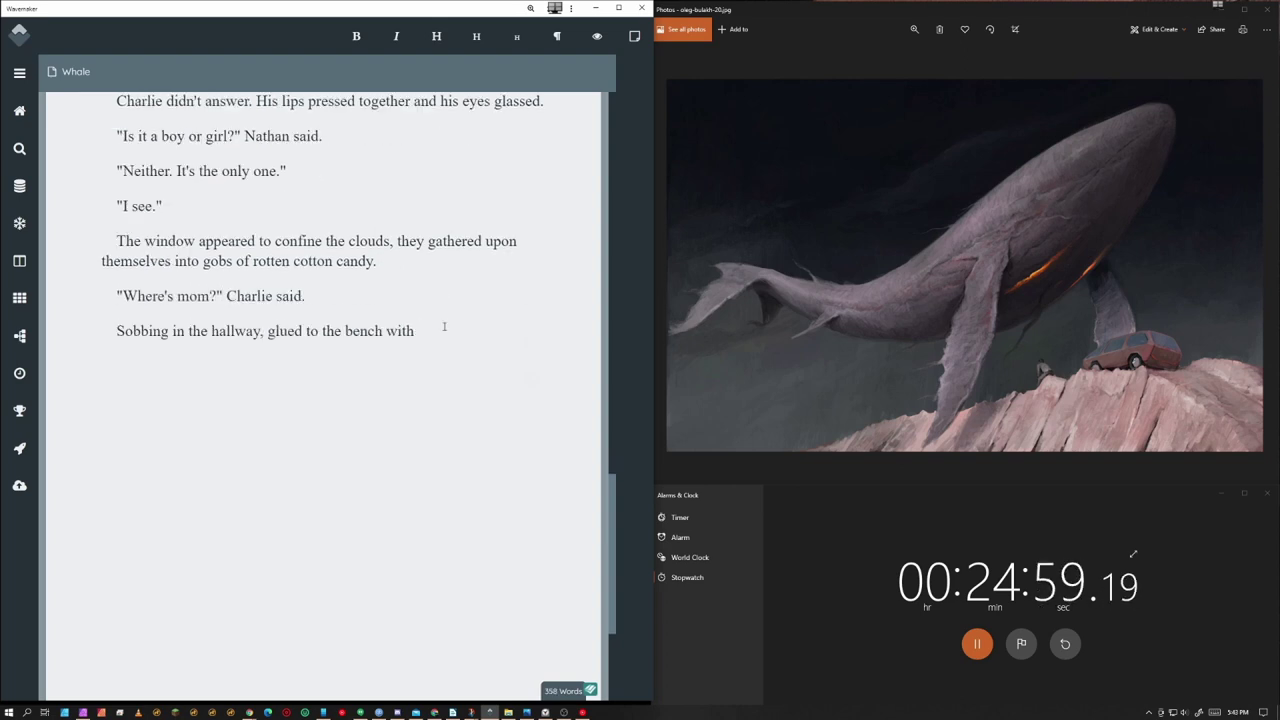
{"action": "type", "text": " a rubs for a"}
{"action": "key", "text": "BackSpace"}
{"action": "key", "text": "BackSpace"}
{"action": "key", "text": "BackSpace"}
{"action": "key", "text": "BackSpace"}
{"action": "key", "text": "BackSpace"}
{"action": "key", "text": "BackSpace"}
{"action": "key", "text": "BackSpace"}
{"action": "key", "text": "BackSpace"}
{"action": "key", "text": "BackSpace"}
{"action": "key", "text": "BackSpace"}
{"action": "key", "text": "BackSpace"}
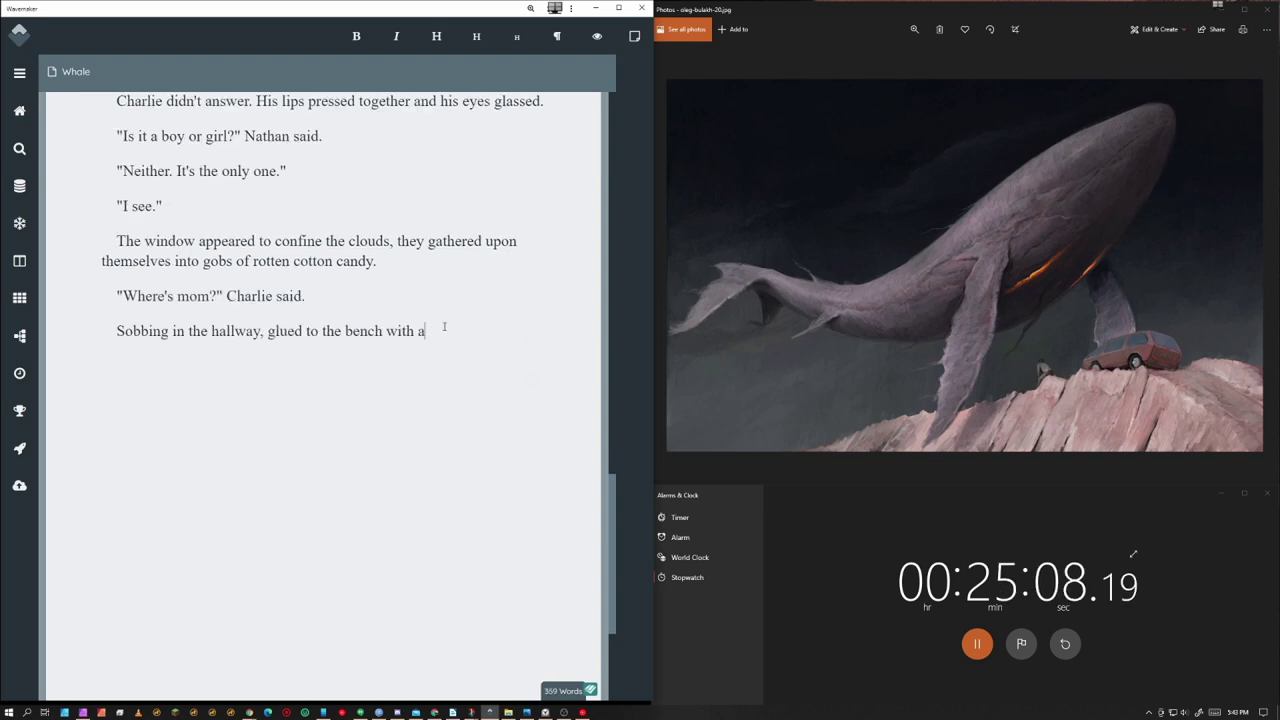
{"action": "key", "text": "BackSpace"}
{"action": "type", "text": "swollen face she couldn't bear for Charlie to see."}
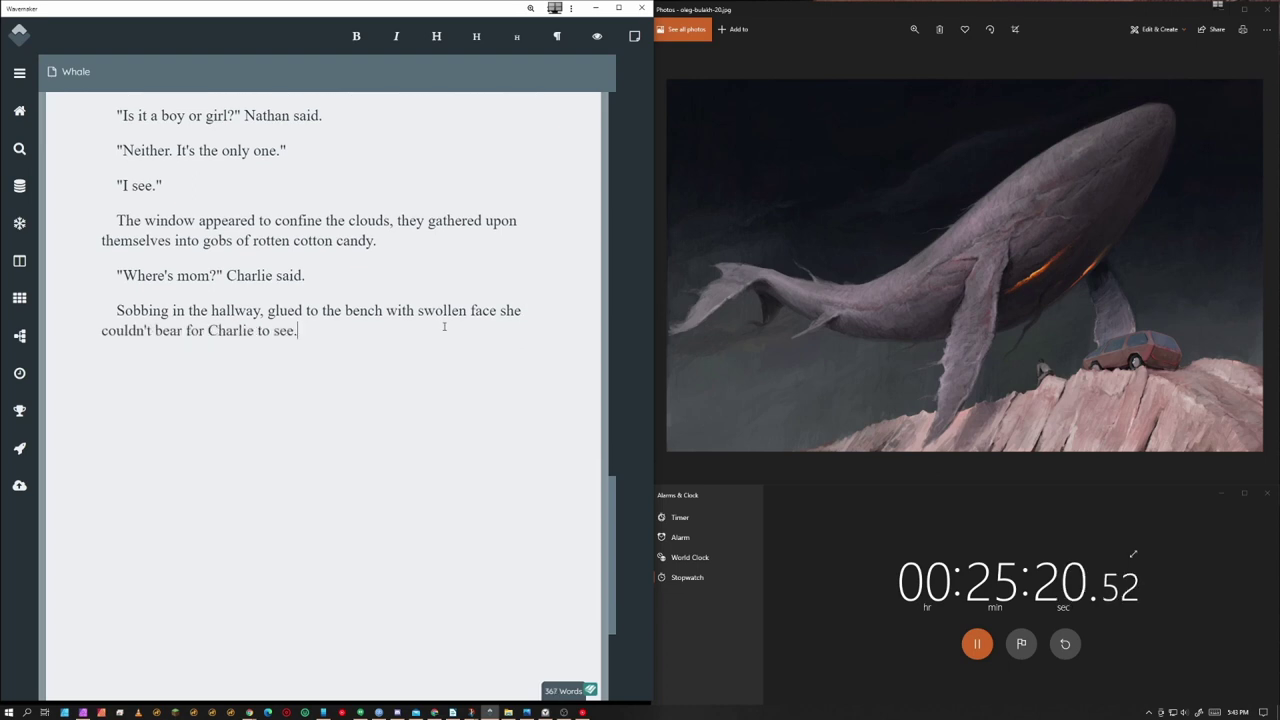
Add Nathan's reply "She went to get a surprise for you."
{"action": "key", "text": "Return"}
{"action": "type", "text": "\"She went to get a snack"}
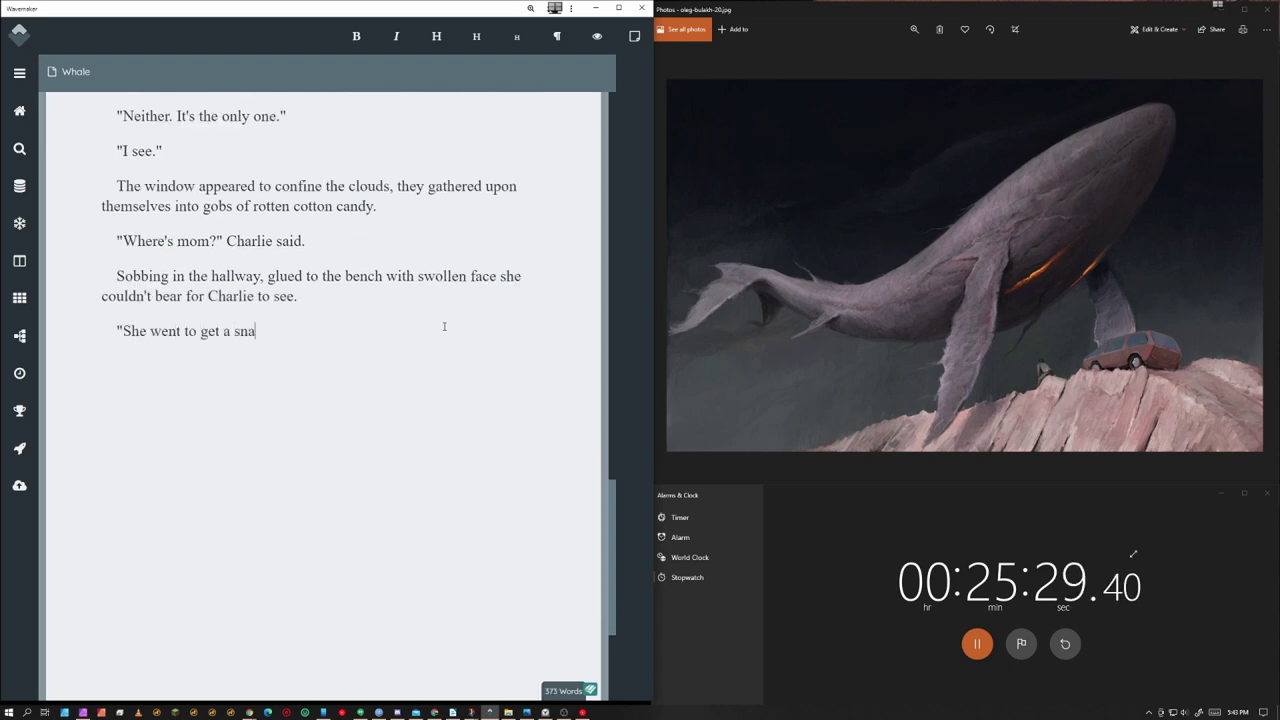
{"action": "key", "text": "BackSpace"}
{"action": "key", "text": "BackSpace"}
{"action": "key", "text": "BackSpace"}
{"action": "key", "text": "BackSpace"}
{"action": "key", "text": "BackSpace"}
{"action": "type", "text": "surprise for you.\""}
Add the no-smile, unchanged-pulse narration and Nathan's "I know."
{"action": "key", "text": "Return"}
{"action": "type", "text": "\""}
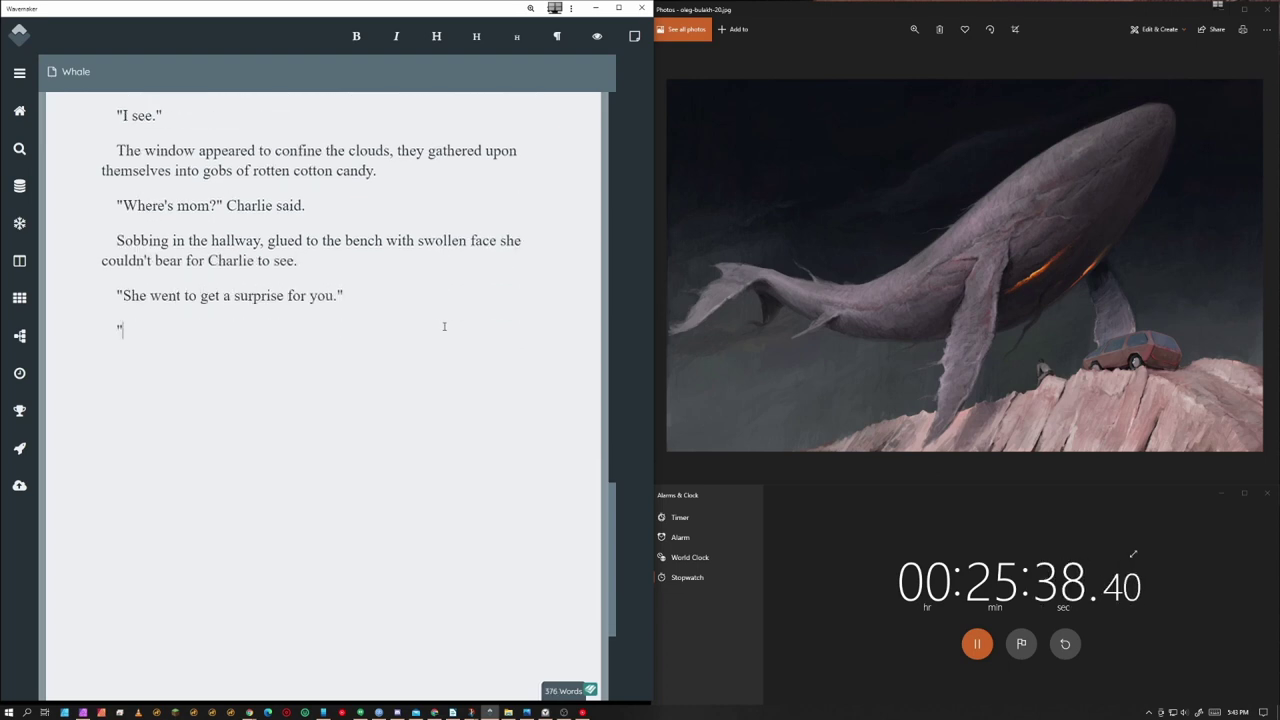
{"action": "type", "text": "That didn't"}
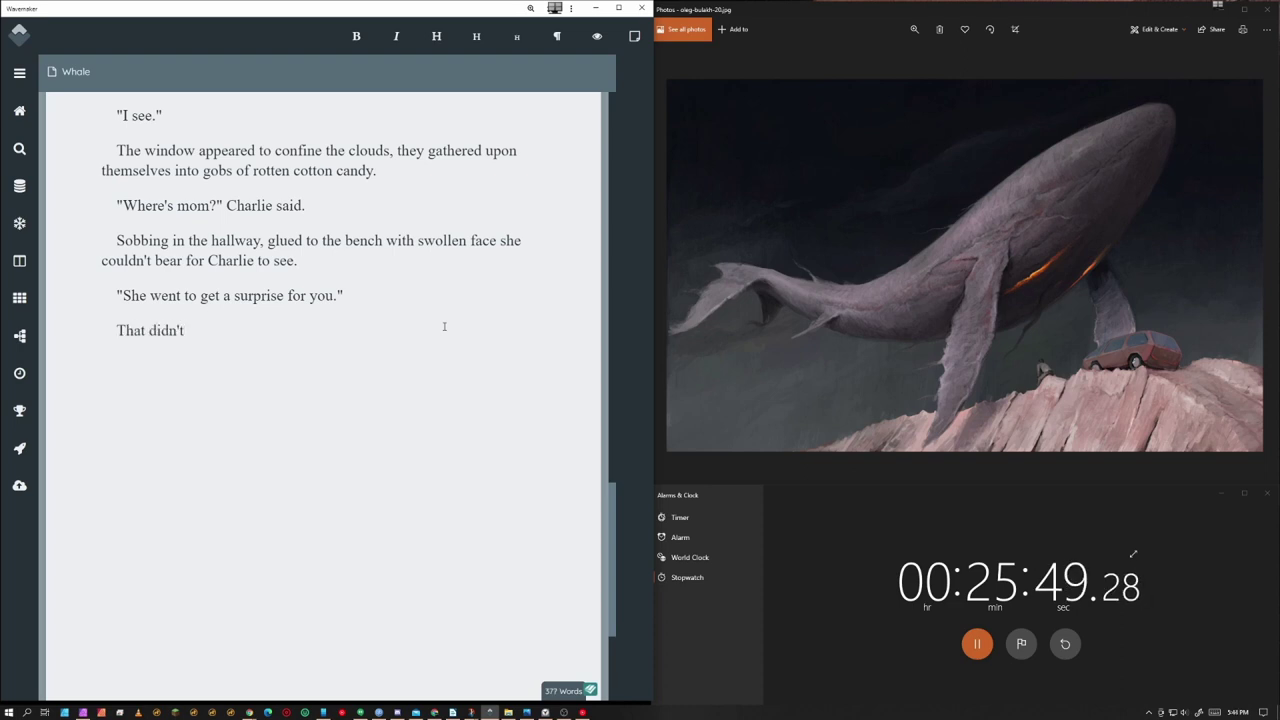
{"action": "type", "text": " garner a smile"}
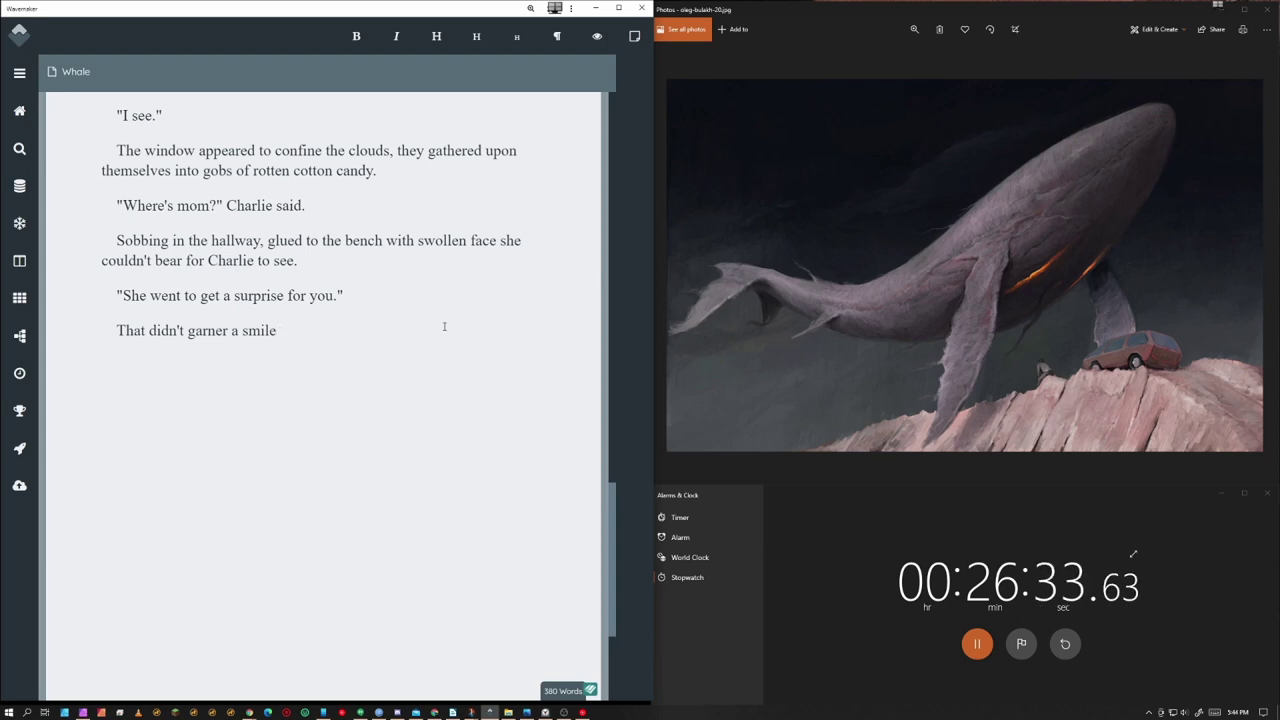
{"action": "type", "text": ". Not a change in pul"}
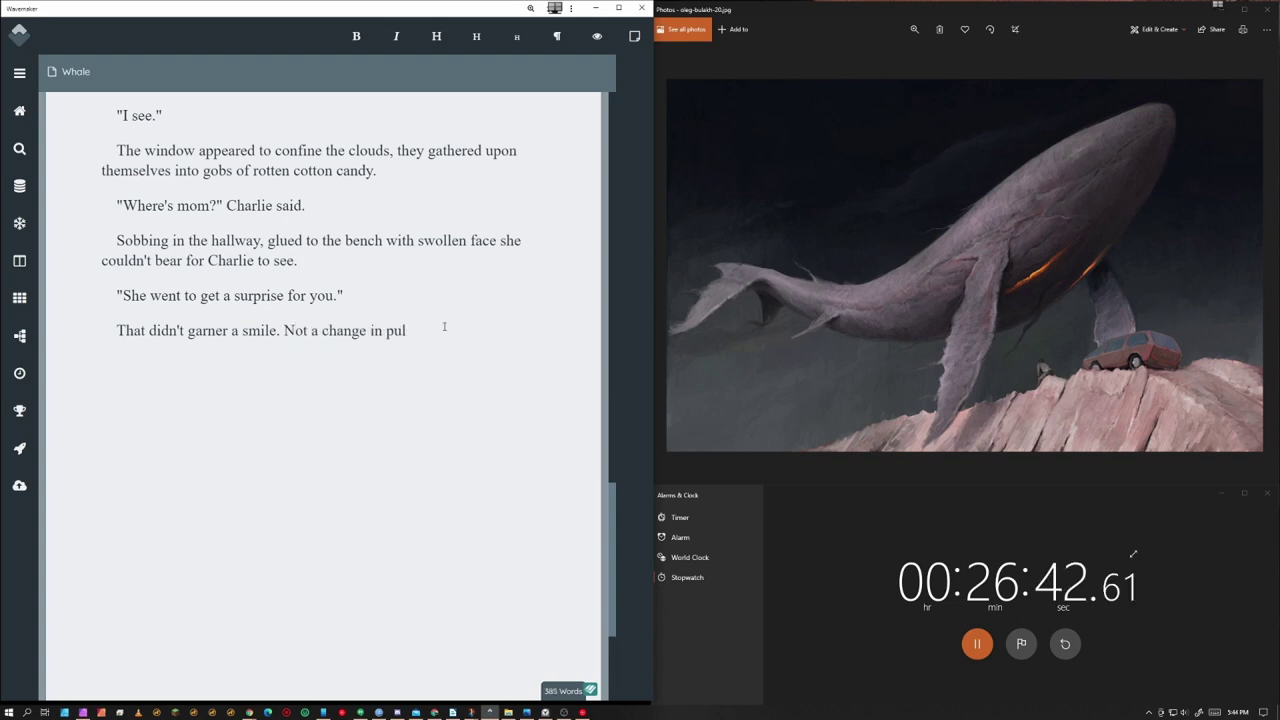
{"action": "type", "text": "se, and Nathan knew, because he held Charlie's wrist, so small"}
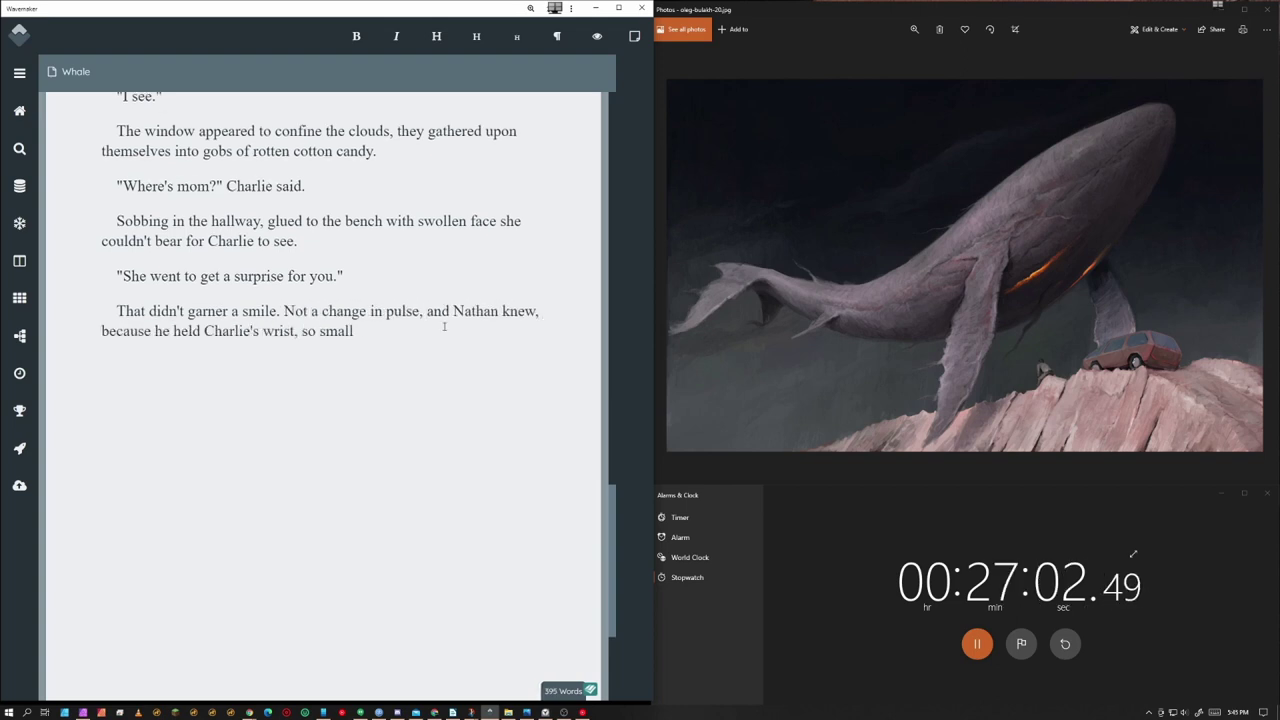
{"action": "type", "text": ", fragile. \"She's been gone a long time,\" Charlie said."}
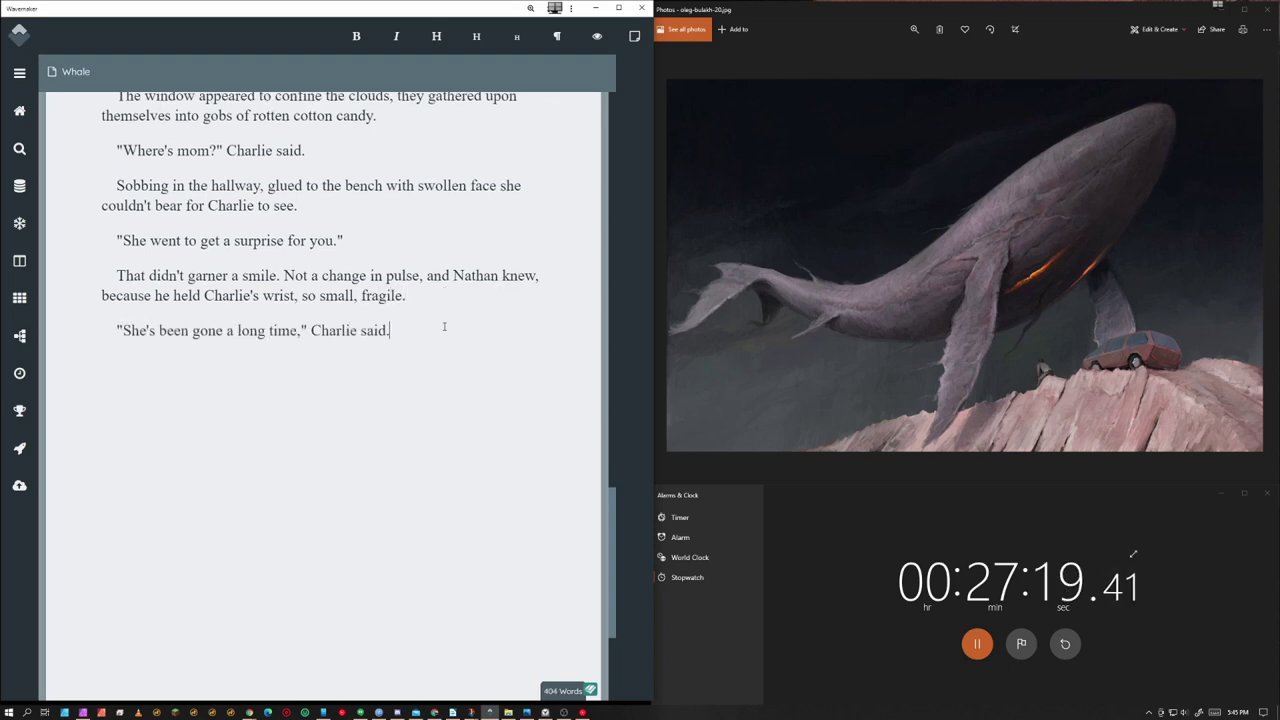
{"action": "key", "text": "Return"}
{"action": "type", "text": "\"I know.\""}
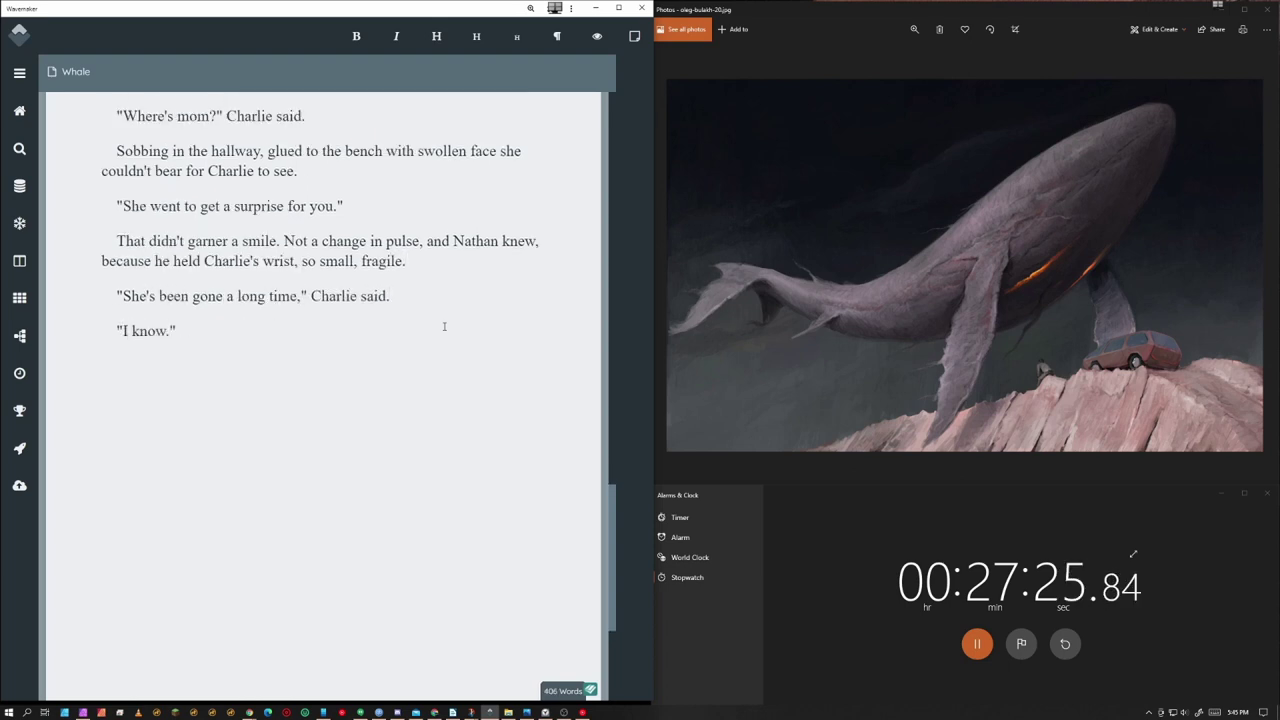
{"action": "scroll", "coordinate": [444, 326], "scroll_direction": "up", "scroll_amount": 15}
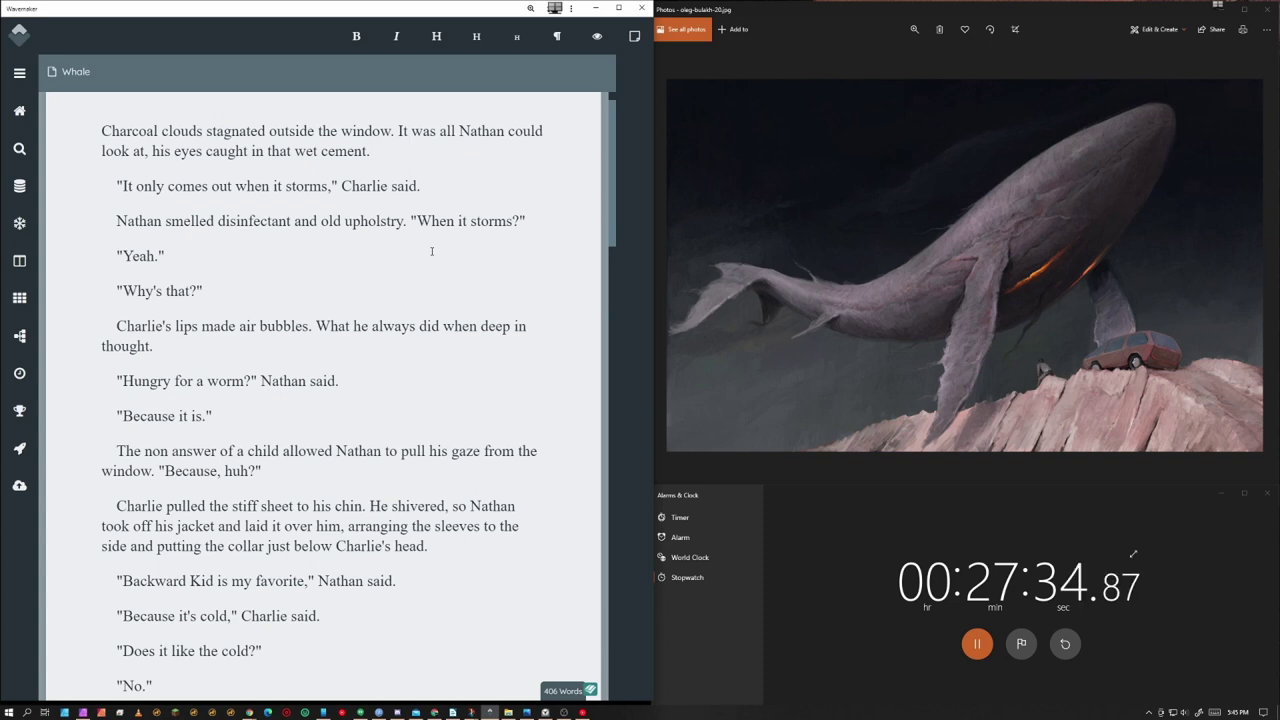
Review the story, then add Nathan taking his jacket back onto his lap
{"action": "scroll", "coordinate": [432, 251], "scroll_direction": "up", "scroll_amount": 1}
{"action": "scroll", "coordinate": [427, 254], "scroll_direction": "down", "scroll_amount": 5}
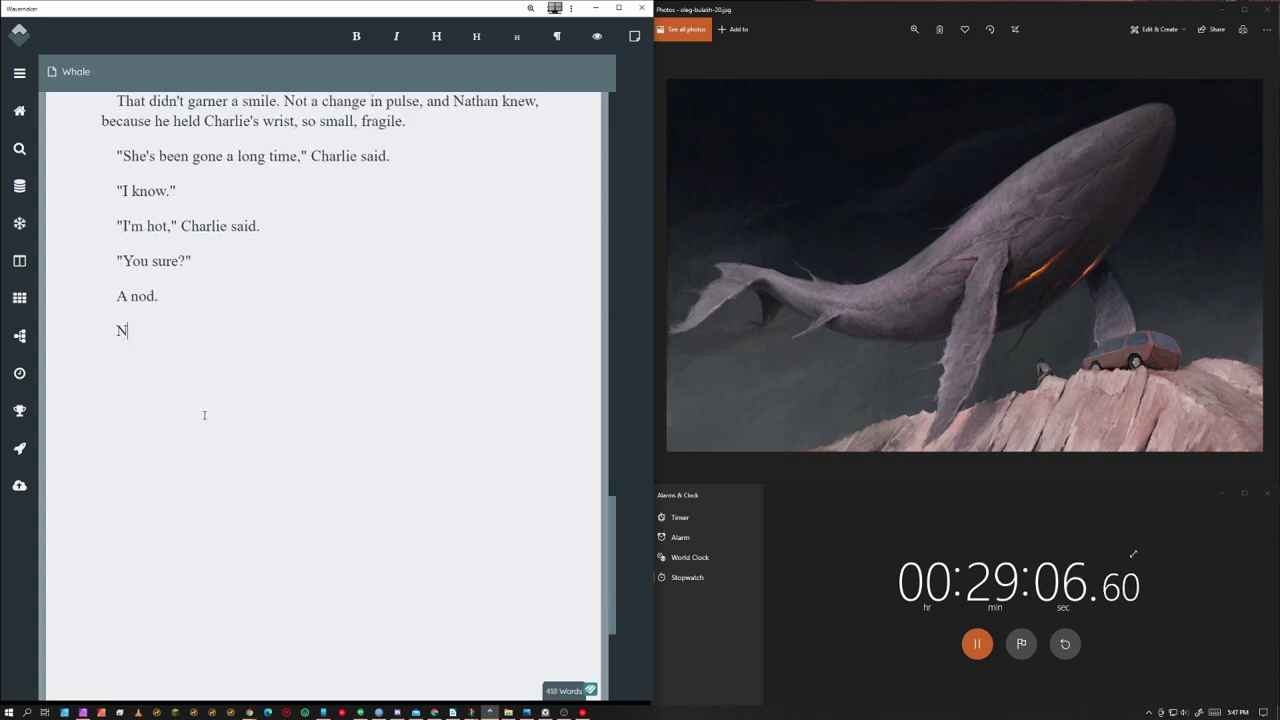
{"action": "type", "text": "athan took his jacket back"}
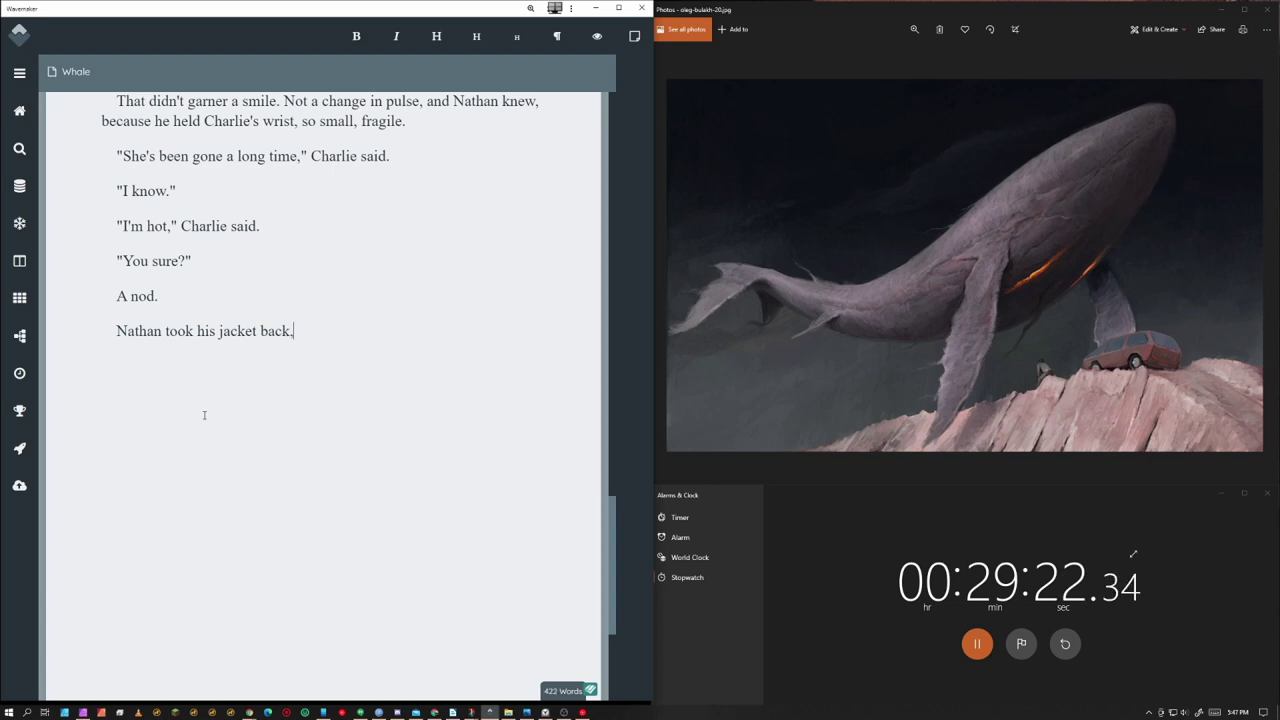
{"action": "type", "text": " and put it on his lap, but when he felt the warmth, smelled"}
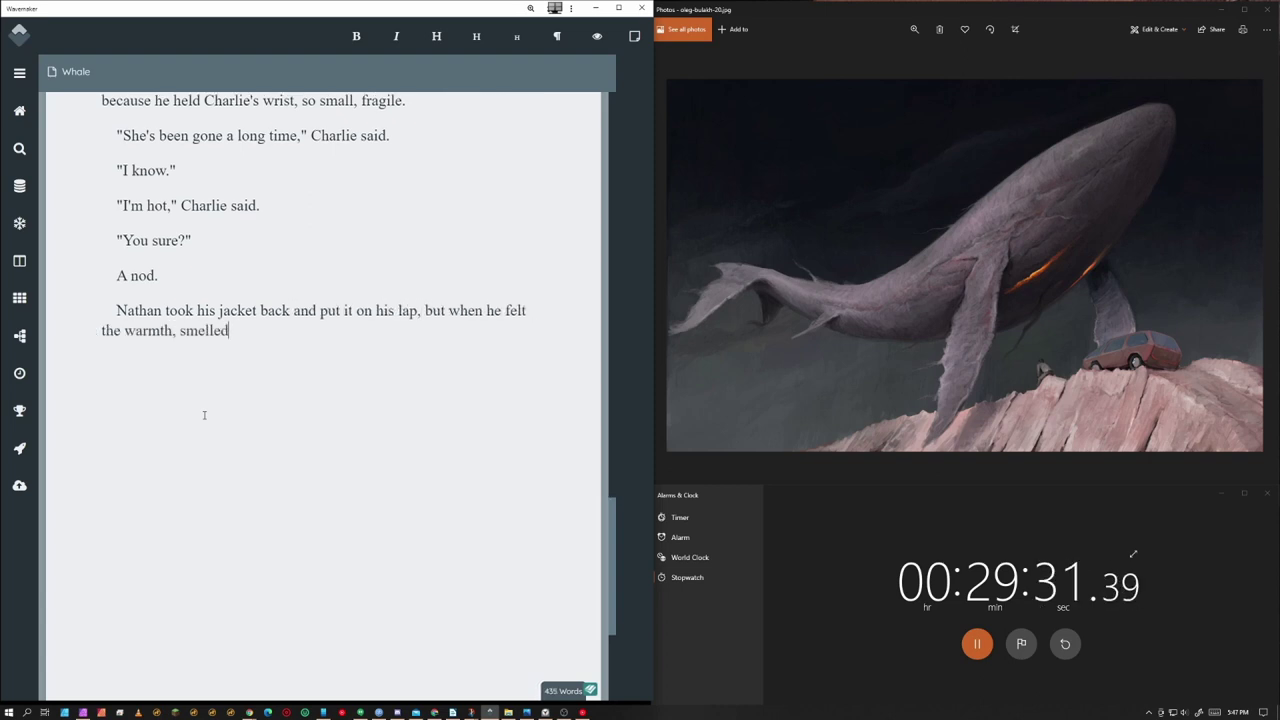
{"action": "type", "text": " Charlie on it, he put it o"}
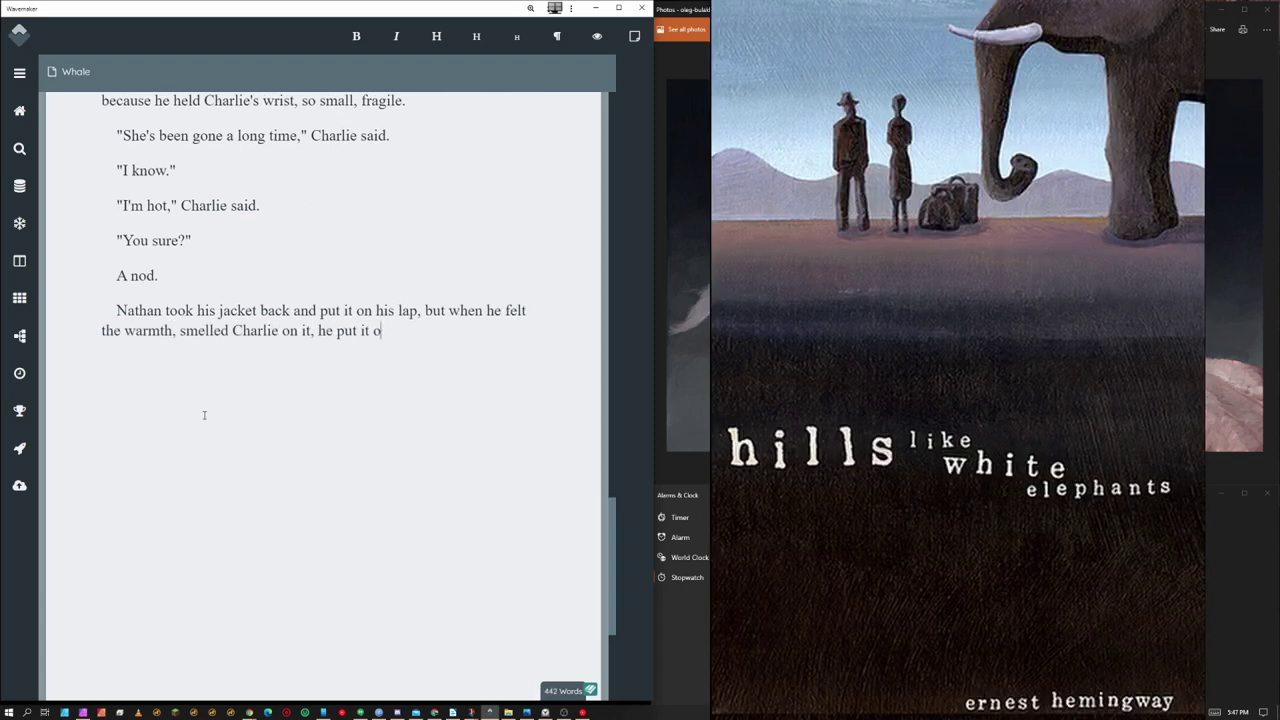
{"action": "type", "text": "n, zipped it up so th"}
Extend the jacket sentence so the collar sits close to Nathan's nose
{"action": "key", "text": "BackSpace"}
{"action": "key", "text": "BackSpace"}
{"action": "key", "text": "BackSpace"}
{"action": "key", "text": "BackSpace"}
{"action": "key", "text": "BackSpace"}
{"action": "type", "text": "so the "}
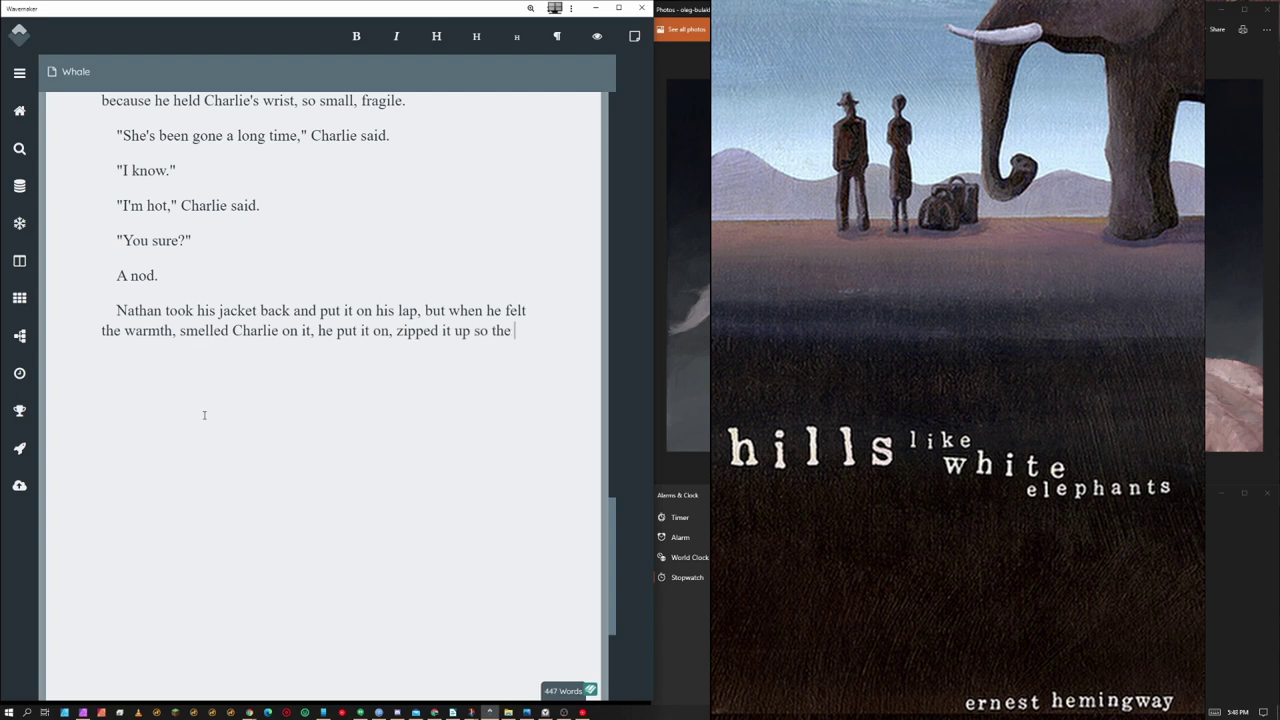
{"action": "type", "text": "collar was close to his nose, and he"}
{"action": "key", "text": "BackSpace"}
{"action": "key", "text": "BackSpace"}
{"action": "key", "text": "BackSpace"}
{"action": "key", "text": "BackSpace"}
{"action": "key", "text": "BackSpace"}
{"action": "key", "text": "BackSpace"}
{"action": "key", "text": "BackSpace"}
{"action": "key", "text": "BackSpace"}
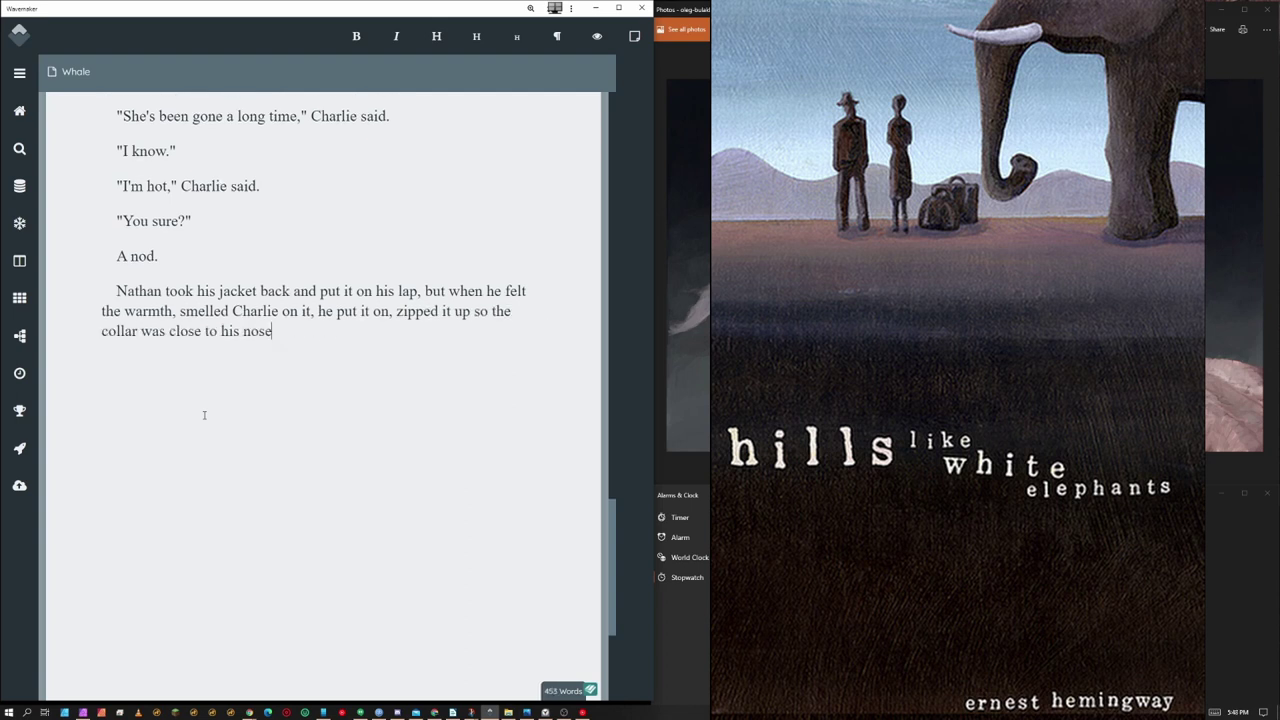
{"action": "type", "text": "."}
Add Charlie asking 'Are you cold?' and Nathan's reply 'Yes. So cold'
{"action": "key", "text": "Return"}
{"action": "type", "text": "\"Are you cold?\" Charlie said."}
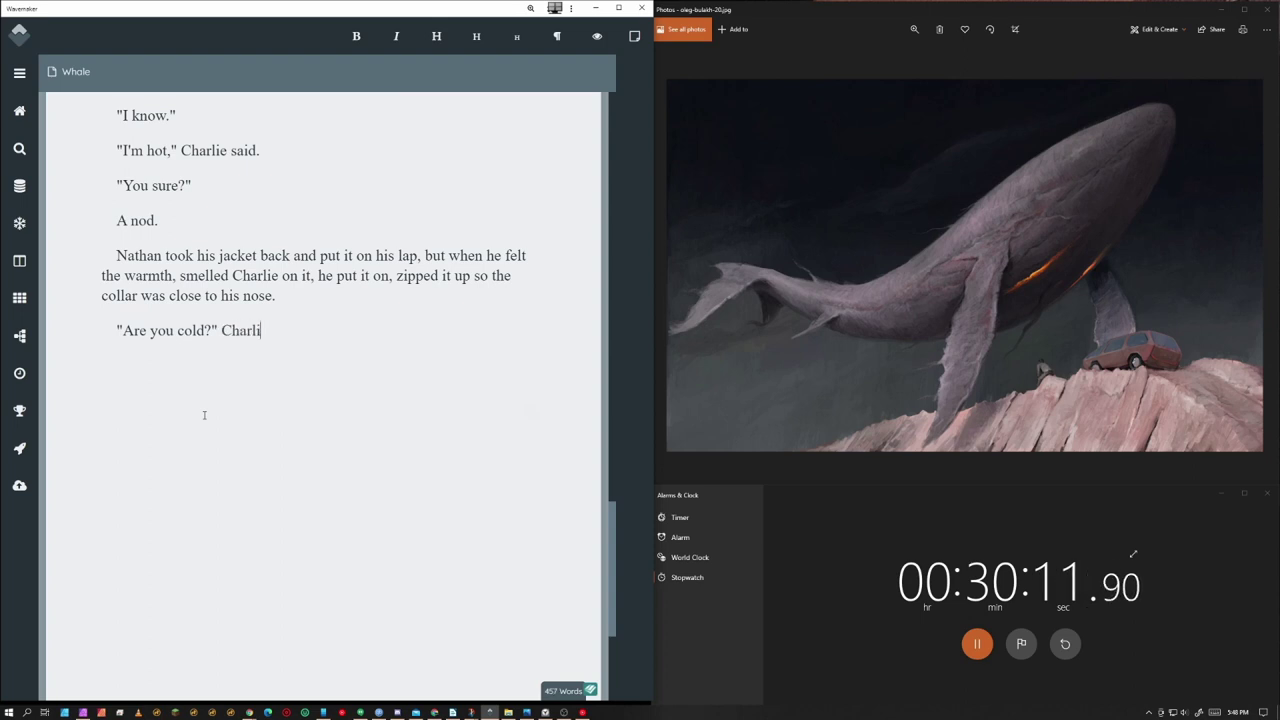
{"action": "key", "text": "Return"}
{"action": "type", "text": "Yes. "}
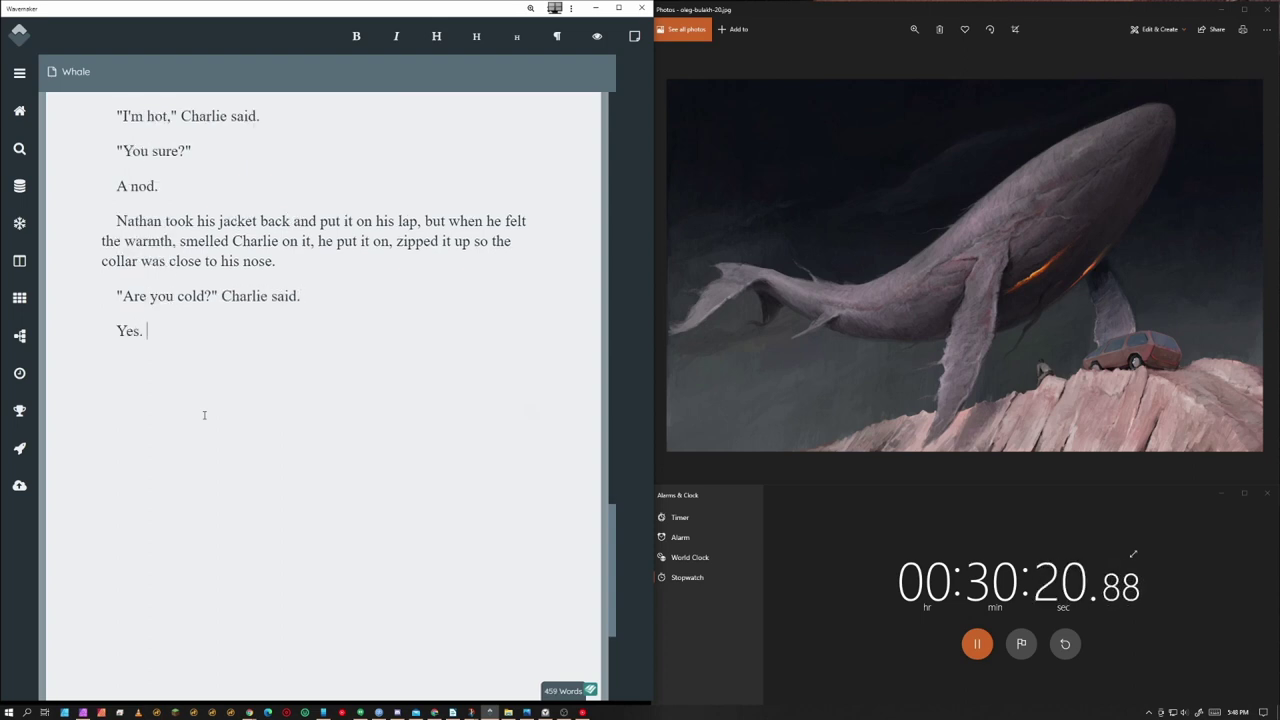
{"action": "type", "text": "So cold"}
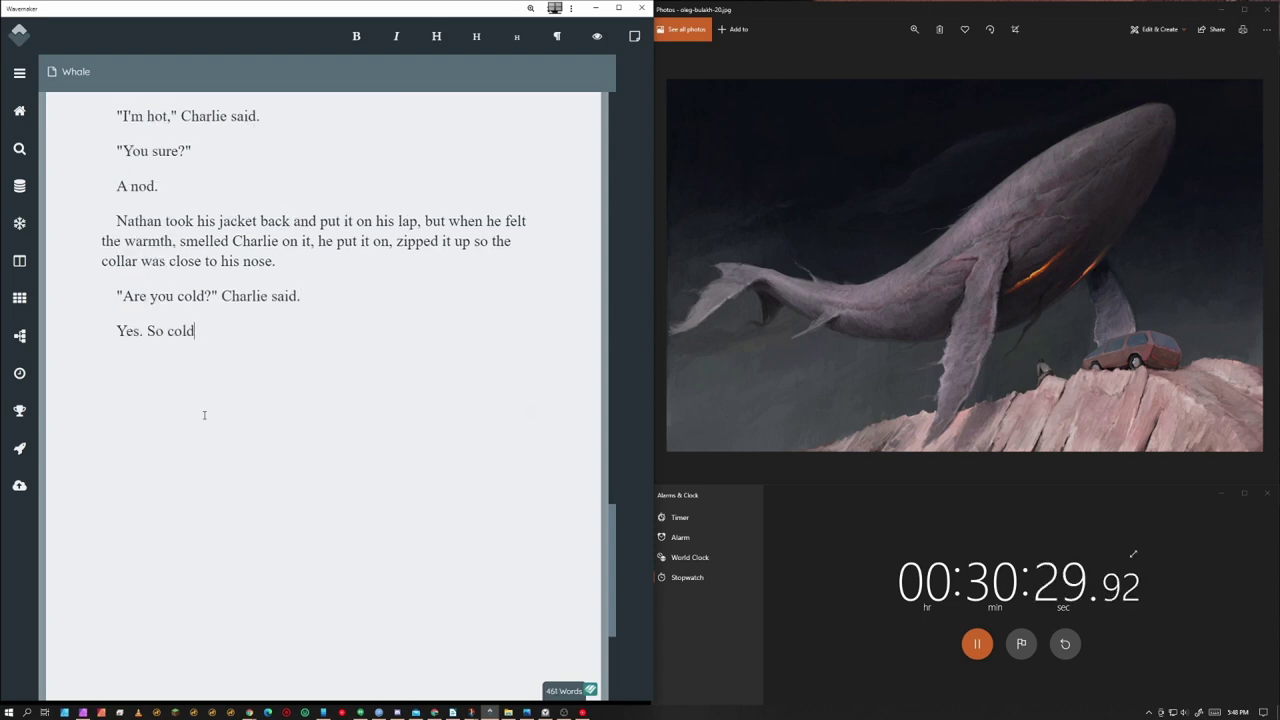
Rewrite Nathan's reply as 'Sweating. A furnace. "Yes." Nathan said.'
{"action": "key", "text": "ctrl+BackSpace"}
{"action": "key", "text": "ctrl+BackSpace"}
{"action": "key", "text": "ctrl+BackSpace"}
{"action": "type", "text": "Sweating"}
{"action": "key", "text": "ctrl+BackSpace"}
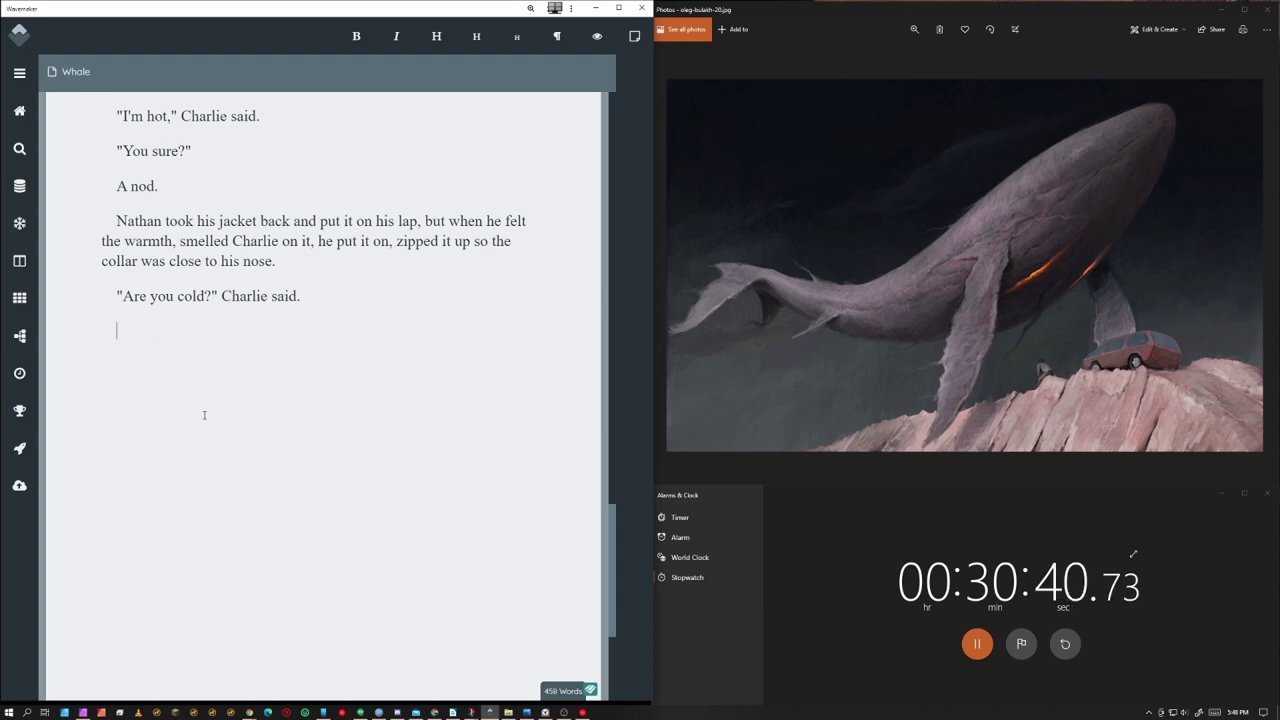
{"action": "type", "text": "No"}
{"action": "key", "text": "ctrl+BackSpace"}
{"action": "type", "text": "No"}
{"action": "key", "text": "ctrl+BackSpace"}
{"action": "type", "text": "Sweating. A furnace. \"No,"}
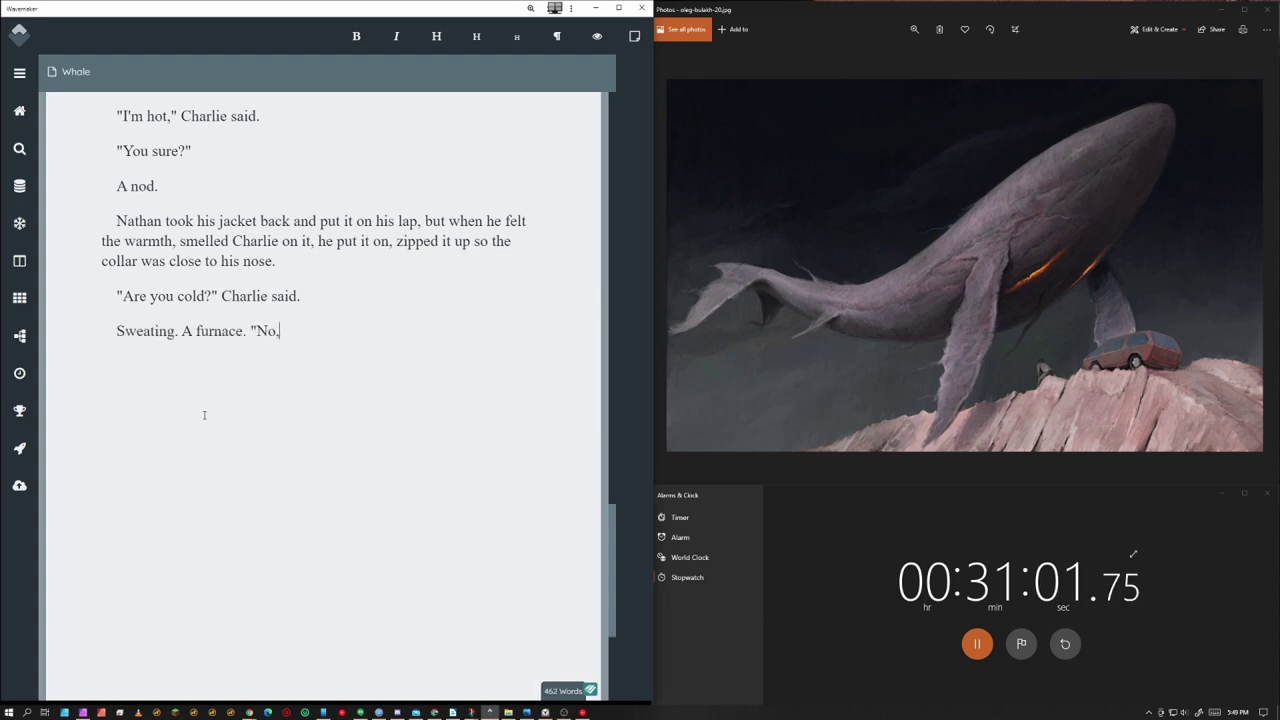
{"action": "key", "text": "BackSpace"}
{"action": "key", "text": "BackSpace"}
{"action": "key", "text": "BackSpace"}
{"action": "type", "text": "Yes.\" Nathan said."}
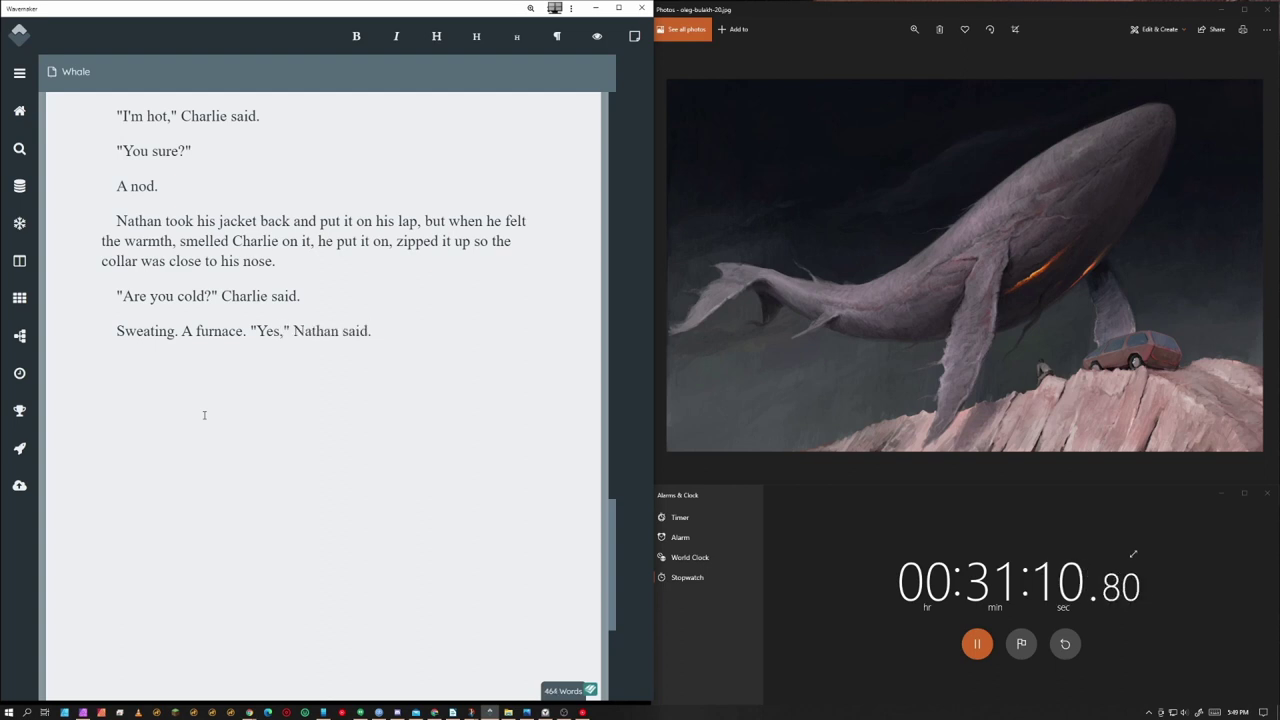
Add Charlie's 'Sorry.' and Nathan almost losing it, ending 'He looked so small.'
{"action": "key", "text": "Return"}
{"action": "type", "text": "\"Sorry.\""}
{"action": "key", "text": "Return"}
{"action": "type", "text": "Nathan a"}
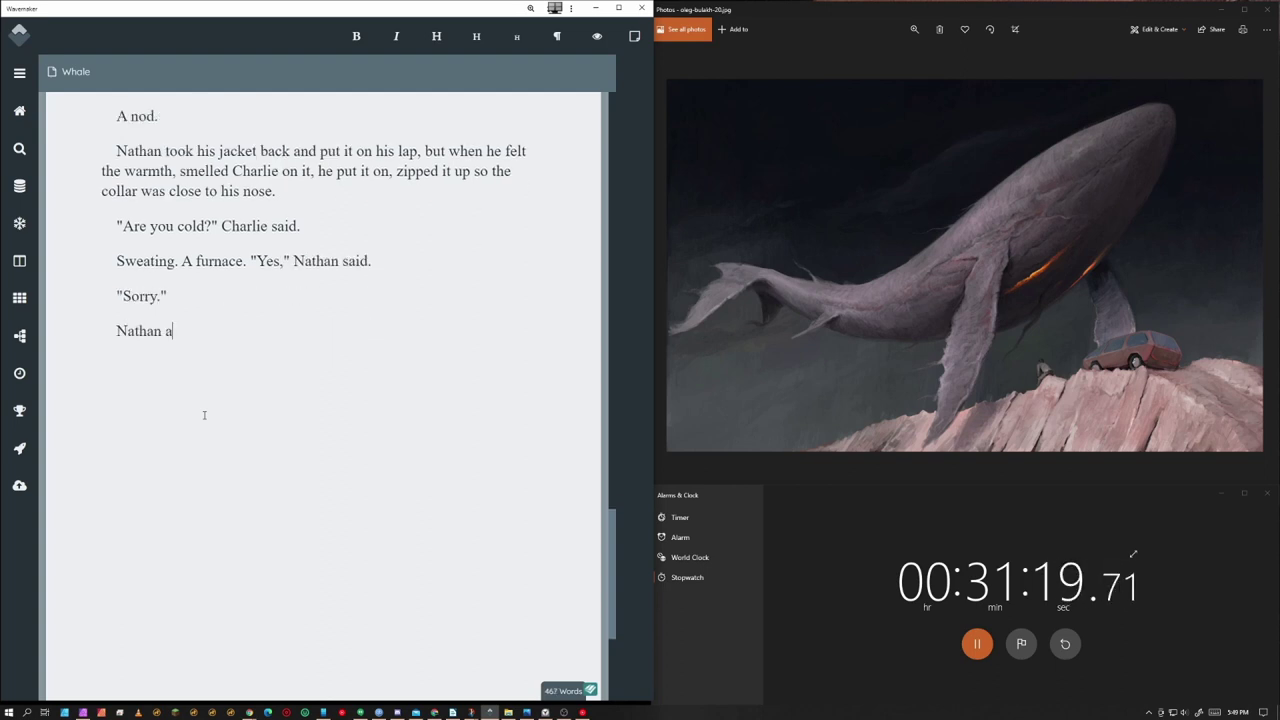
{"action": "type", "text": "lmost lost it then, seeing his son"}
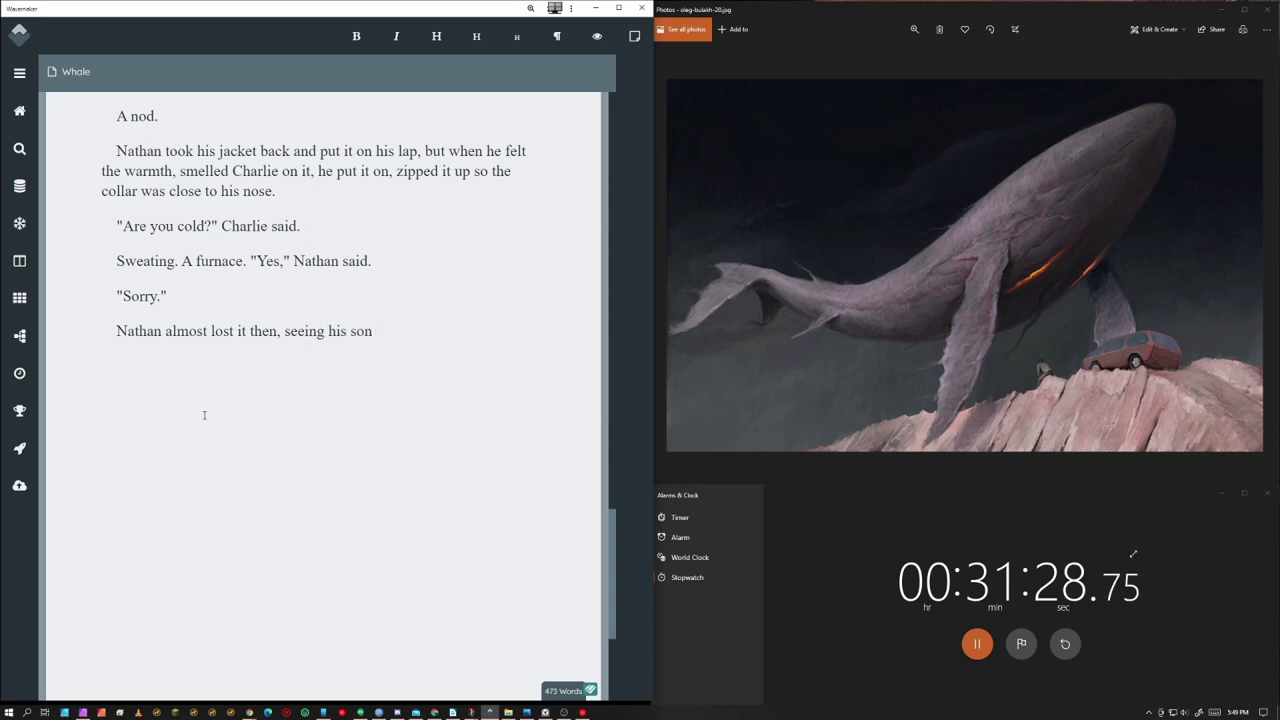
{"action": "type", "text": " there, sorry for something that he h"}
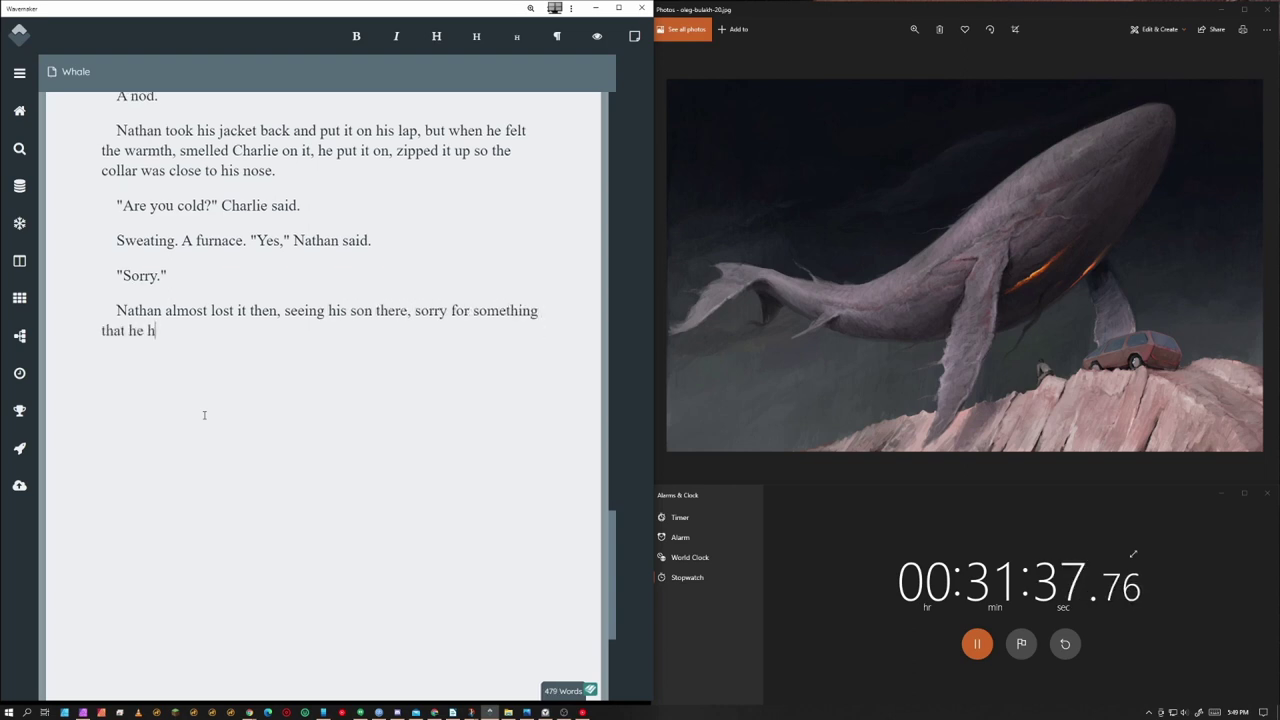
{"action": "type", "text": "ad no reason to be sorry for, the bed slowly swallowing him,"}
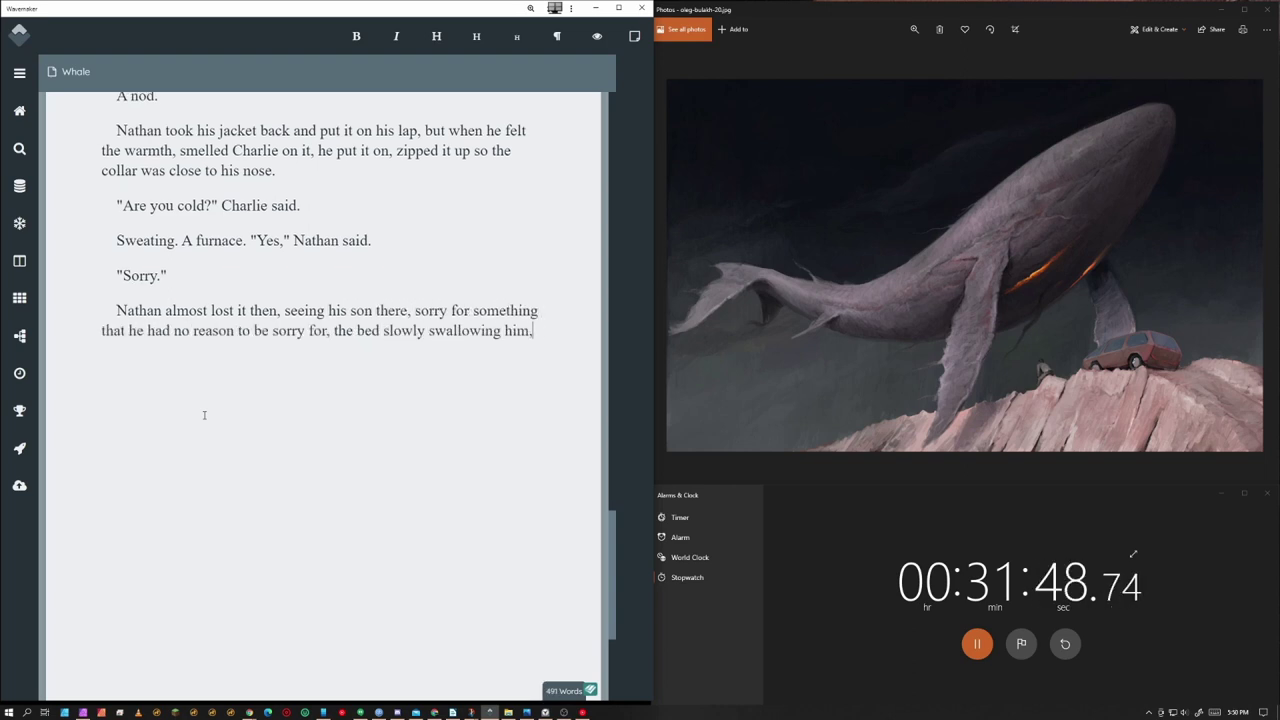
{"action": "type", "text": " no matter how hard Nathan he"}
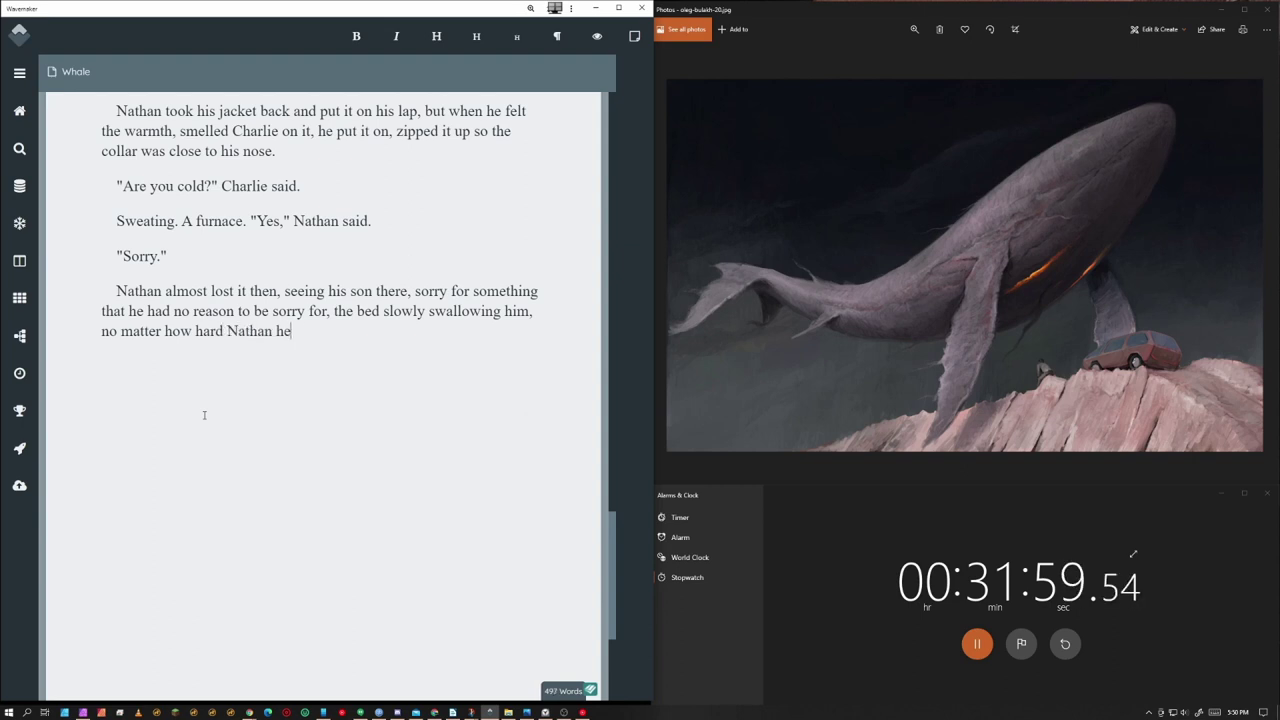
{"action": "type", "text": "ld on, with his hands, his mind. His heart."}
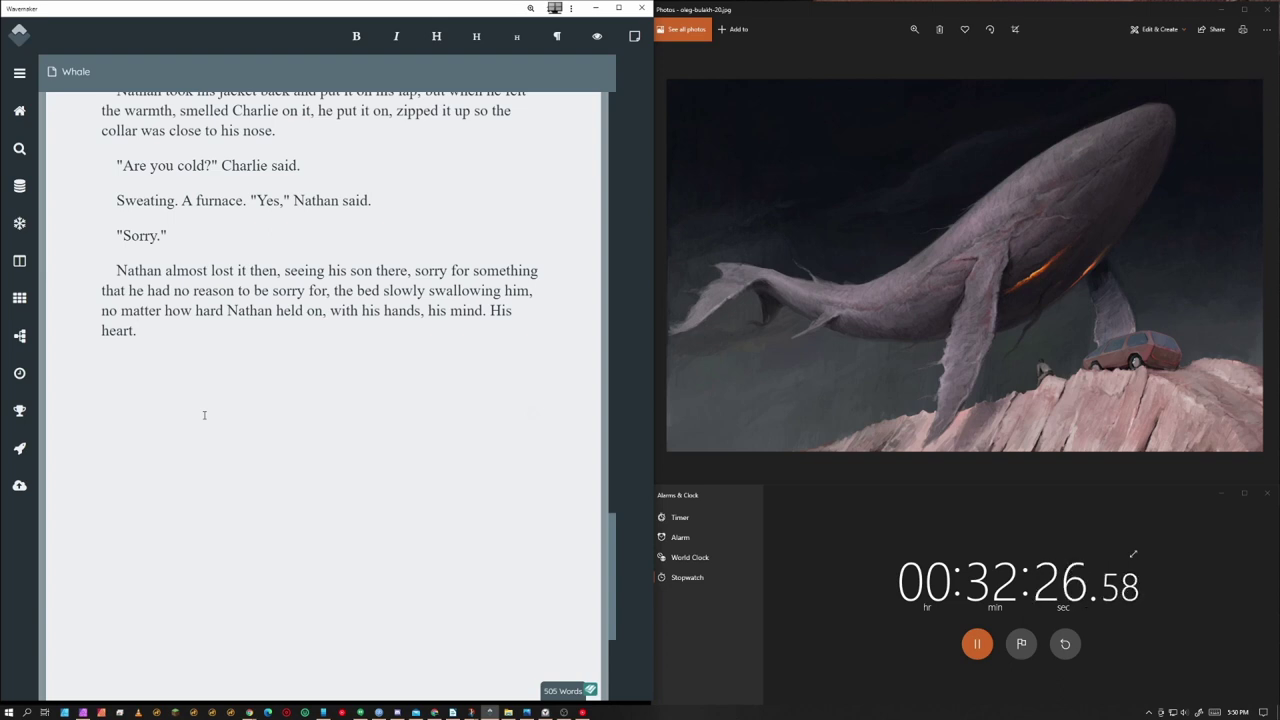
{"action": "type", "text": " He looked so small."}
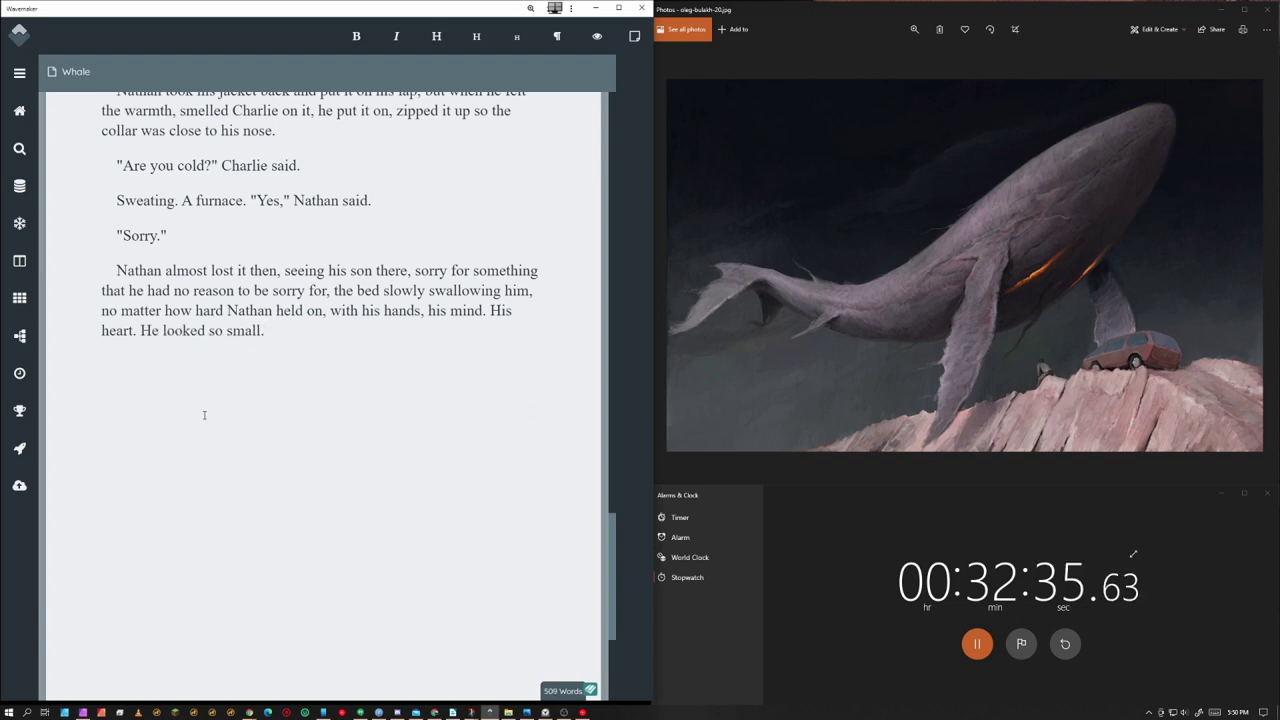
{"action": "key", "text": "Return"}
Add '"It's not your fault," Nathan said.' ending 'Neither of which were convincing.'
{"action": "type", "text": "\""}
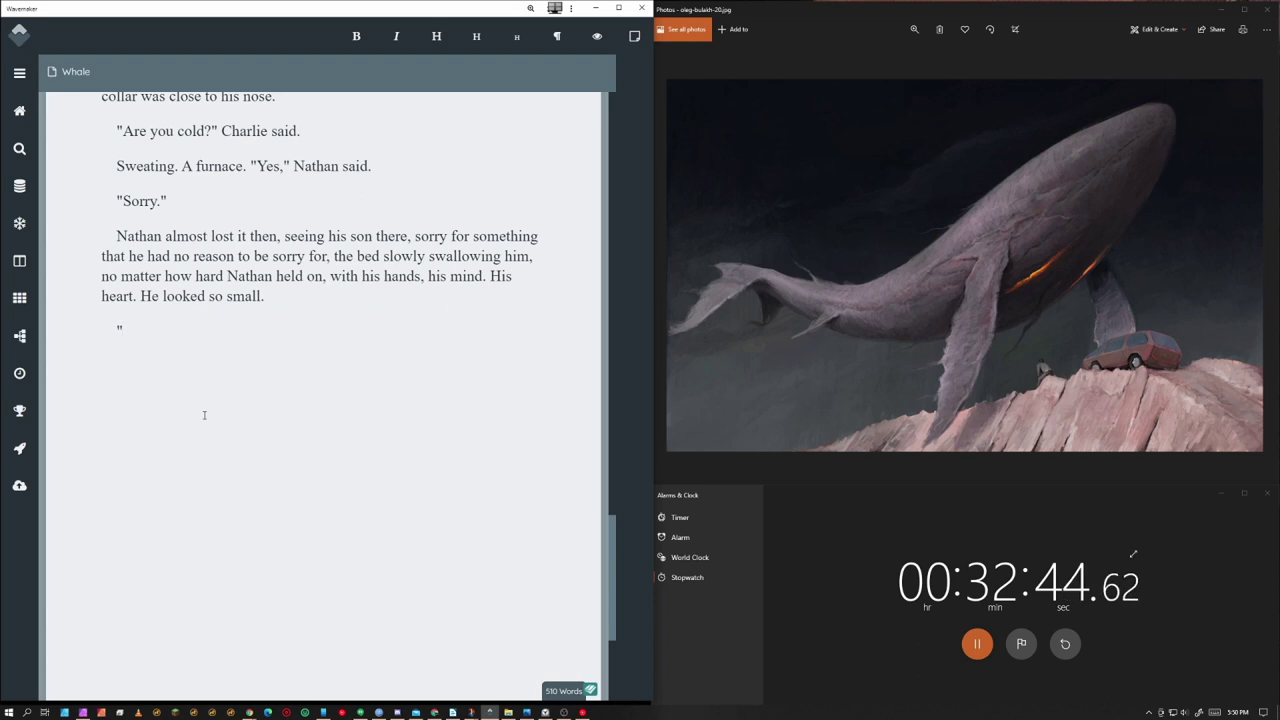
{"action": "type", "text": "It's not your fault,\" Nathan said."}
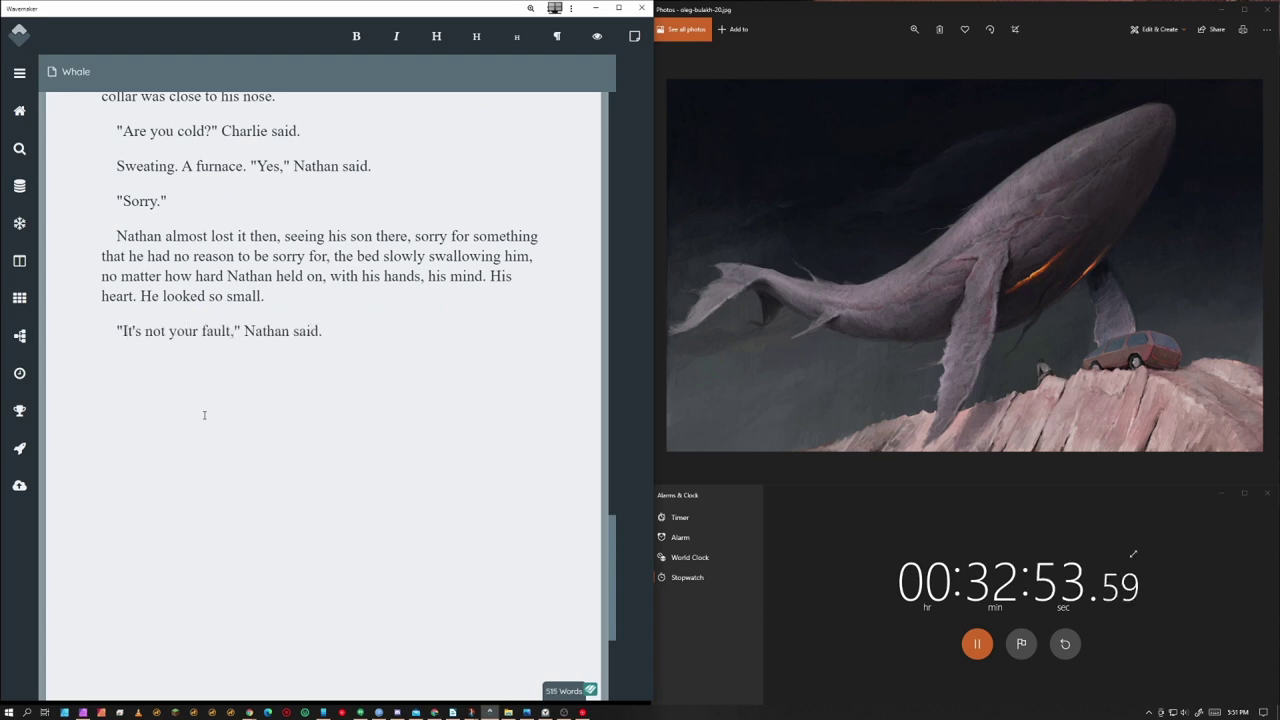
{"action": "type", "text": " Those words broke"}
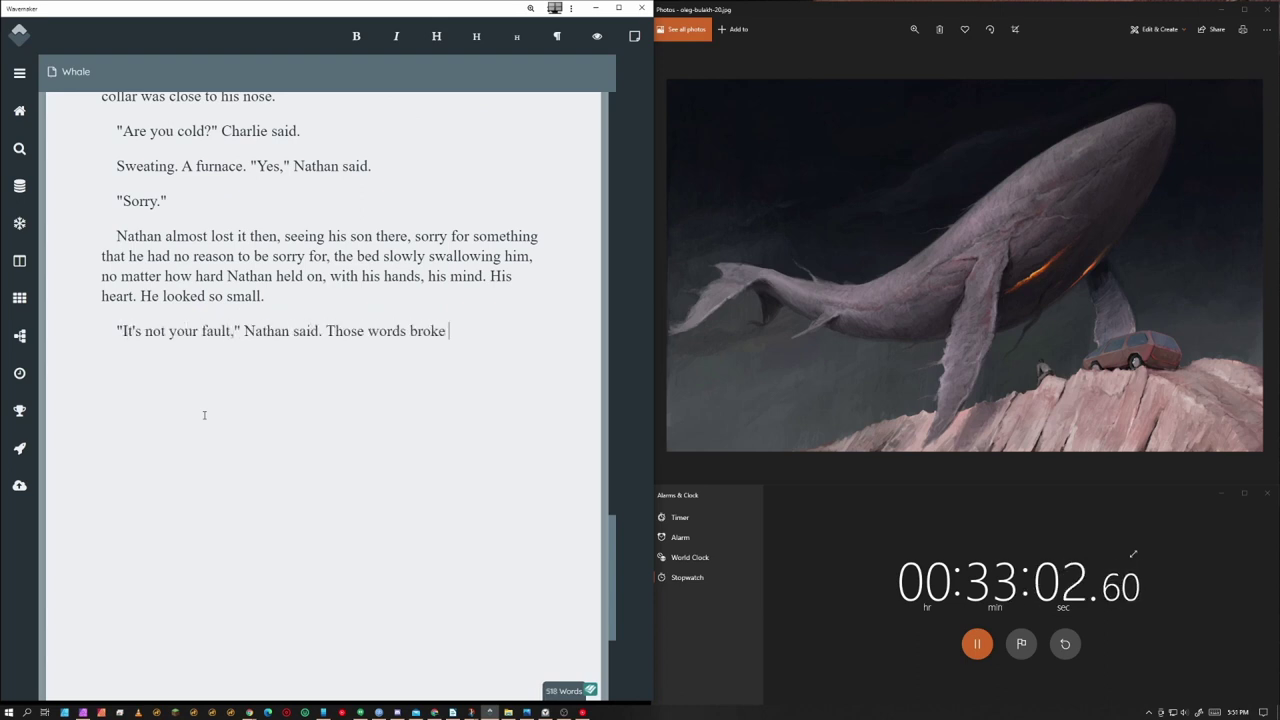
{"action": "type", "text": " his grip on what he had been holding back, and he "}
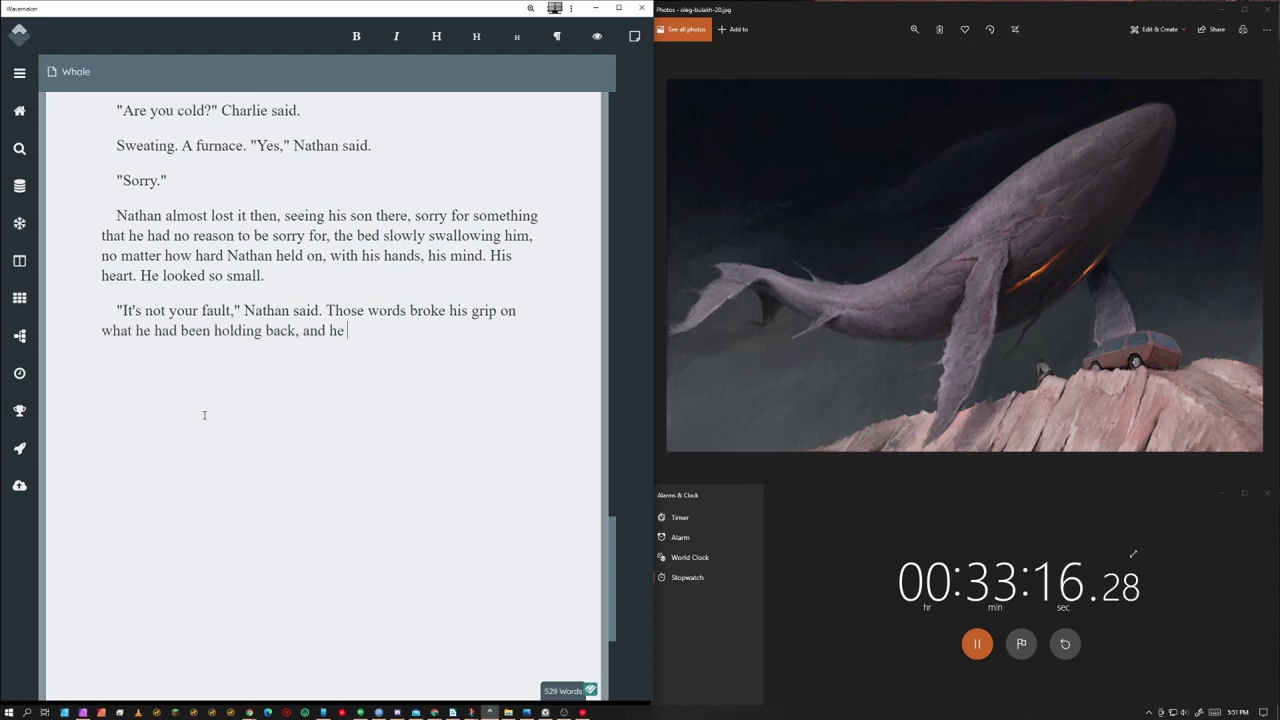
{"action": "type", "text": "turned his head away from Charlie, "}
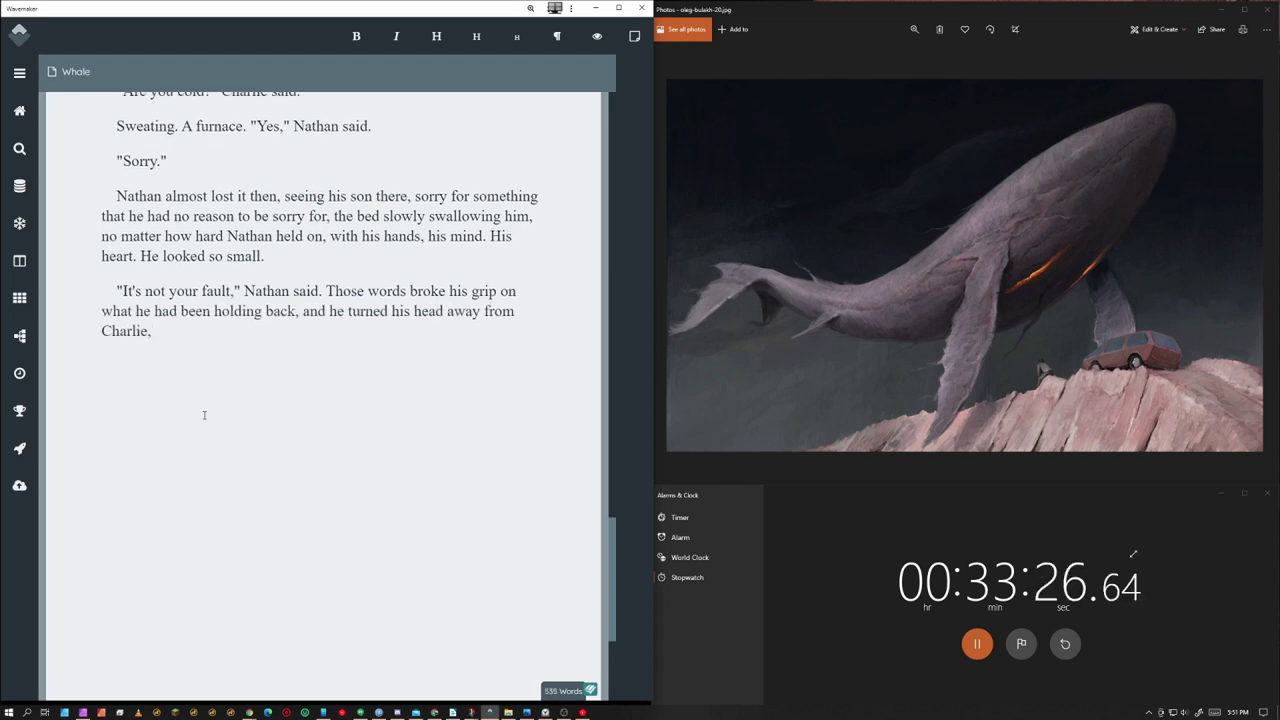
{"action": "type", "text": "turning into a sneeze, then a "}
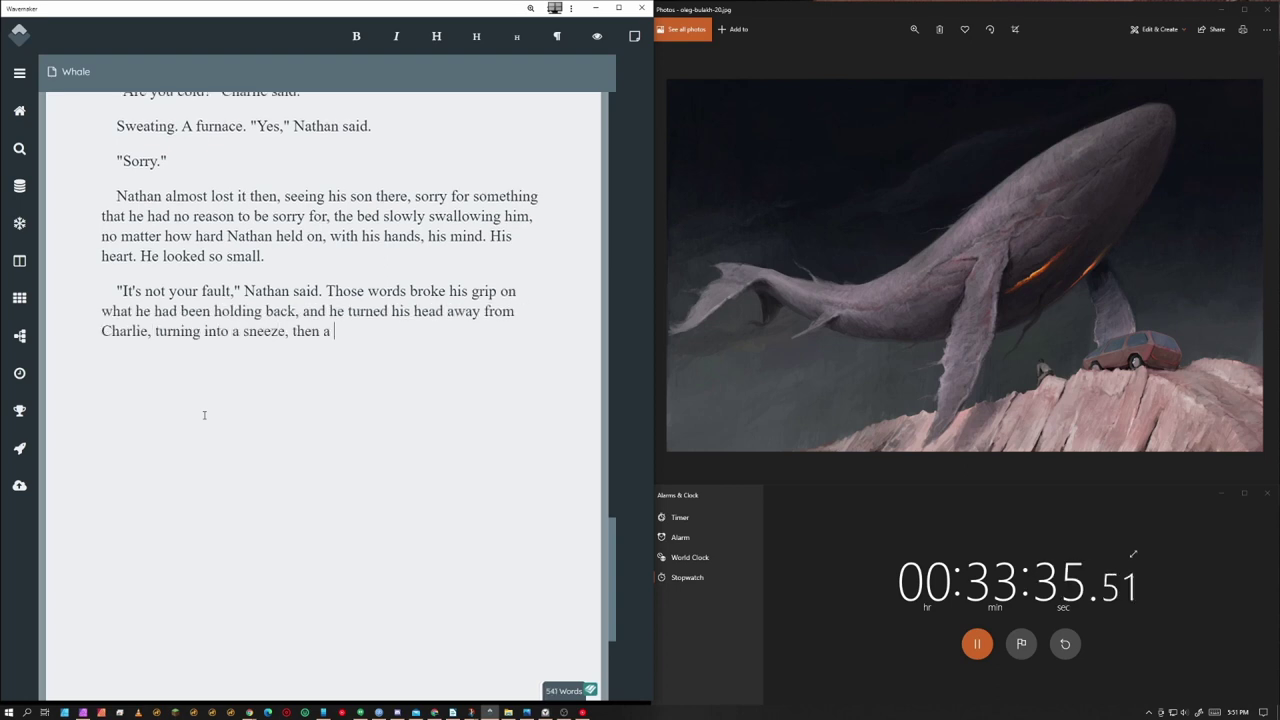
{"action": "type", "text": "cough. Neither of which were"}
{"action": "key", "text": "BackSpace"}
{"action": "key", "text": "BackSpace"}
{"action": "key", "text": "BackSpace"}
{"action": "key", "text": "BackSpace"}
{"action": "key", "text": "BackSpace"}
{"action": "key", "text": "BackSpace"}
{"action": "key", "text": "BackSpace"}
{"action": "key", "text": "BackSpace"}
{"action": "key", "text": "BackSpace"}
{"action": "key", "text": "BackSpace"}
{"action": "key", "text": "BackSpace"}
{"action": "key", "text": "BackSpace"}
{"action": "key", "text": "BackSpace"}
{"action": "key", "text": "BackSpace"}
{"action": "key", "text": "BackSpace"}
{"action": "key", "text": "BackSpace"}
{"action": "key", "text": "BackSpace"}
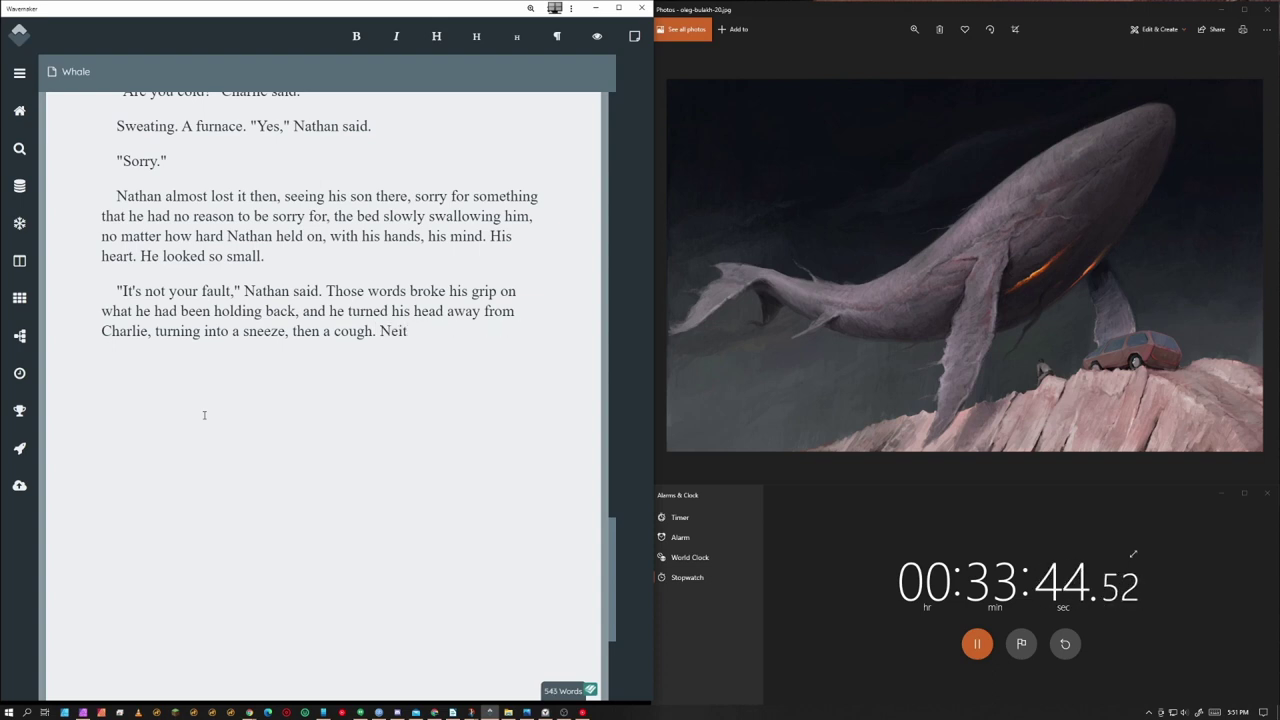
{"action": "type", "text": "her of which were convincing."}
{"action": "key", "text": "Return"}
Add 'You don't have to be sad.', 'See.', and Nathan's 'I don't want to, but I can't help it.'
{"action": "type", "text": "\"You don't have to be sad.\""}
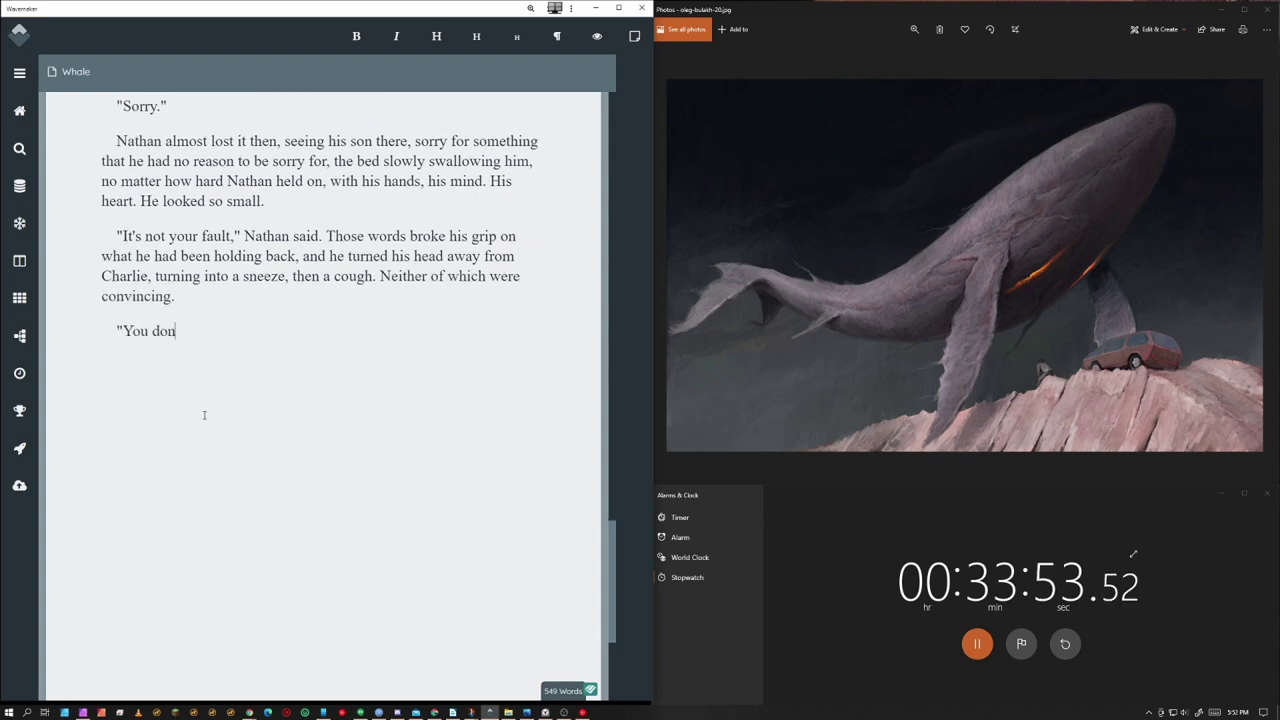
{"action": "key", "text": "Return"}
{"action": "type", "text": "See."}
{"action": "key", "text": "Return"}
{"action": "type", "text": "\""}
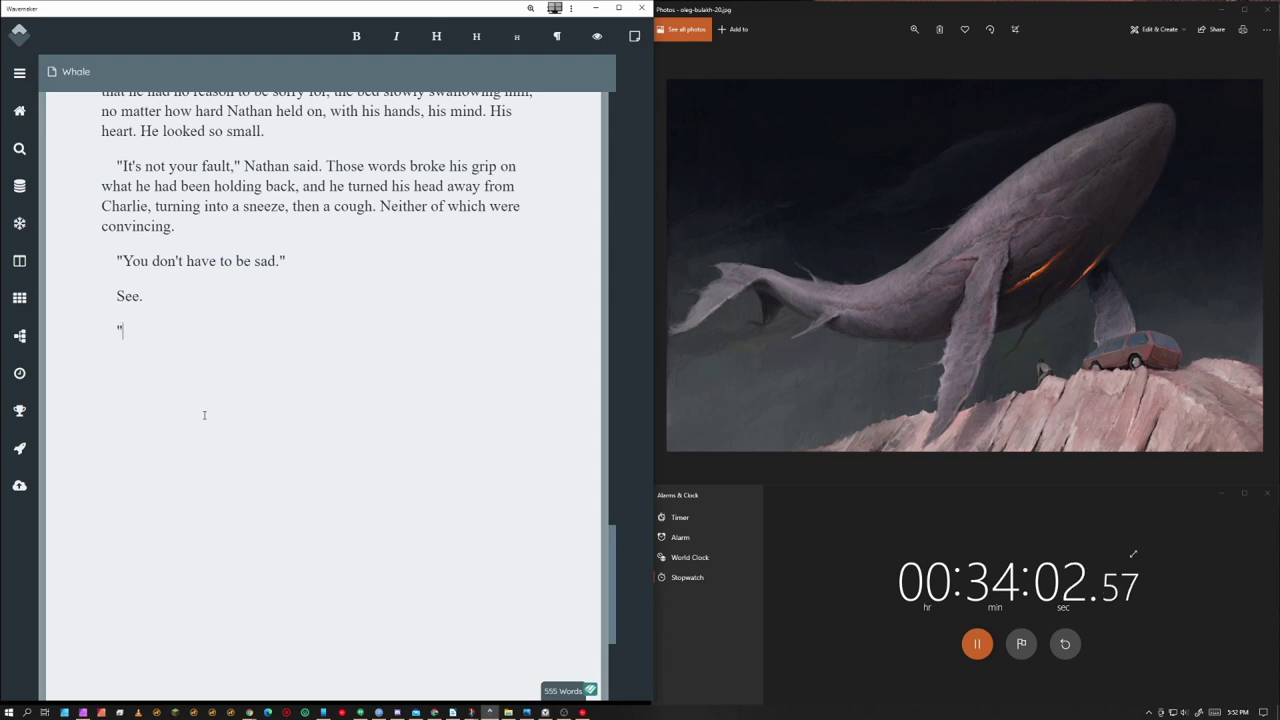
{"action": "type", "text": "I don't want to, but I can't hel"}
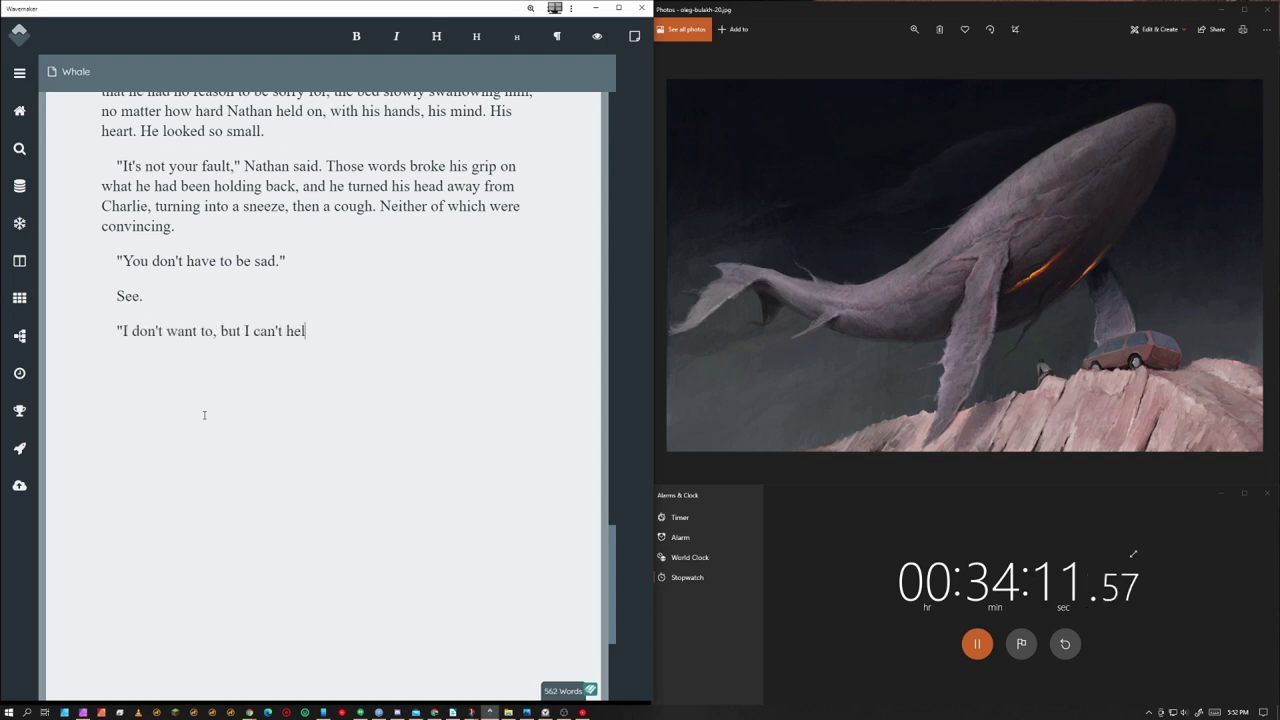
{"action": "type", "text": "p it.\""}
Add Charlie's 'But you should be happy.' and Nathan wiping his nose: 'No, I shouldn't.'
{"action": "key", "text": "Return"}
{"action": "type", "text": "\"But you should be happy"}
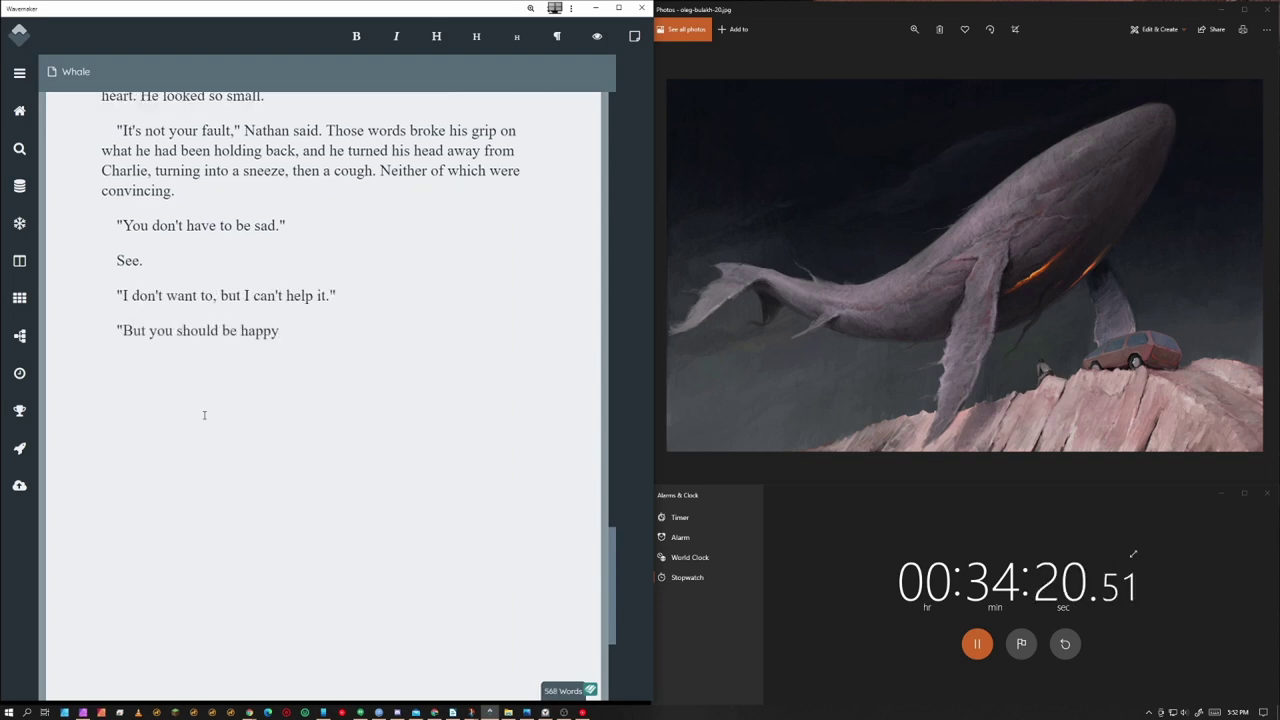
{"action": "type", "text": ".\""}
{"action": "key", "text": "Return"}
{"action": "type", "text": "\"Na"}
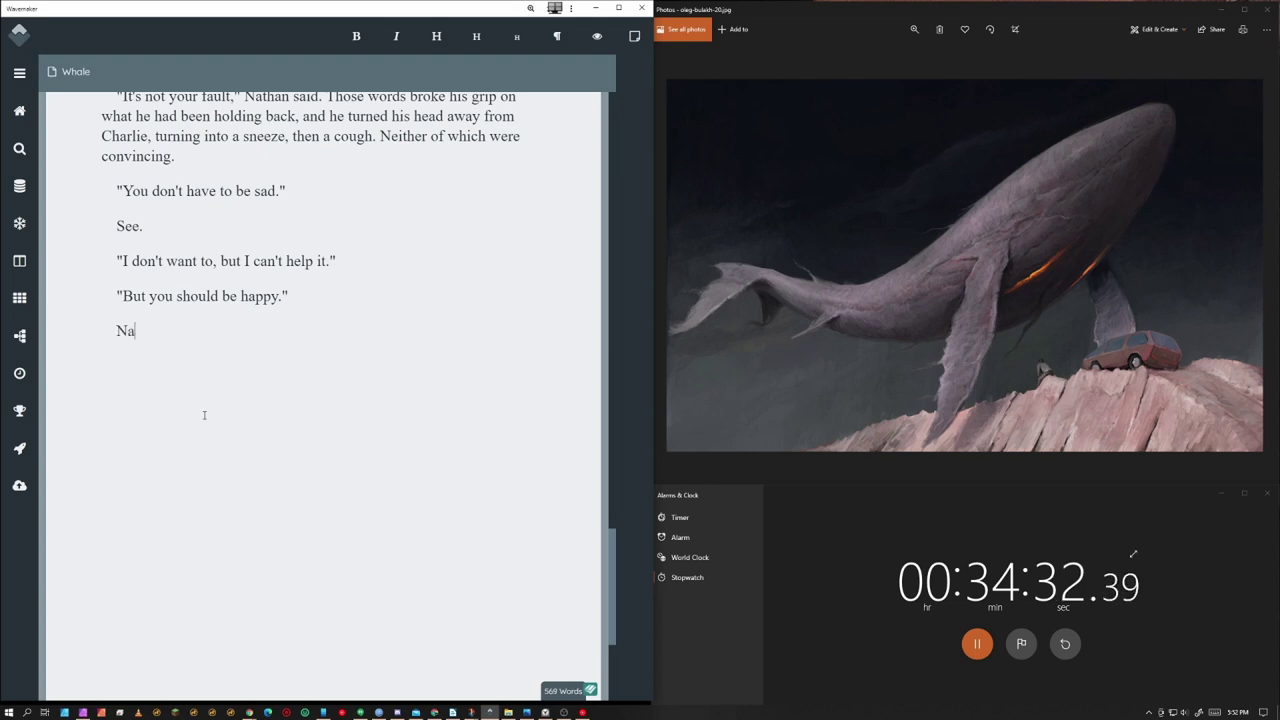
{"action": "type", "text": "than wiped his nose. \"No, I shouldn't.\""}
{"action": "key", "text": "Return"}
Write Charlie's speech from 'You should. Because you can't both be sad' through 'You have to.'
{"action": "type", "text": "\"You should. Because you "}
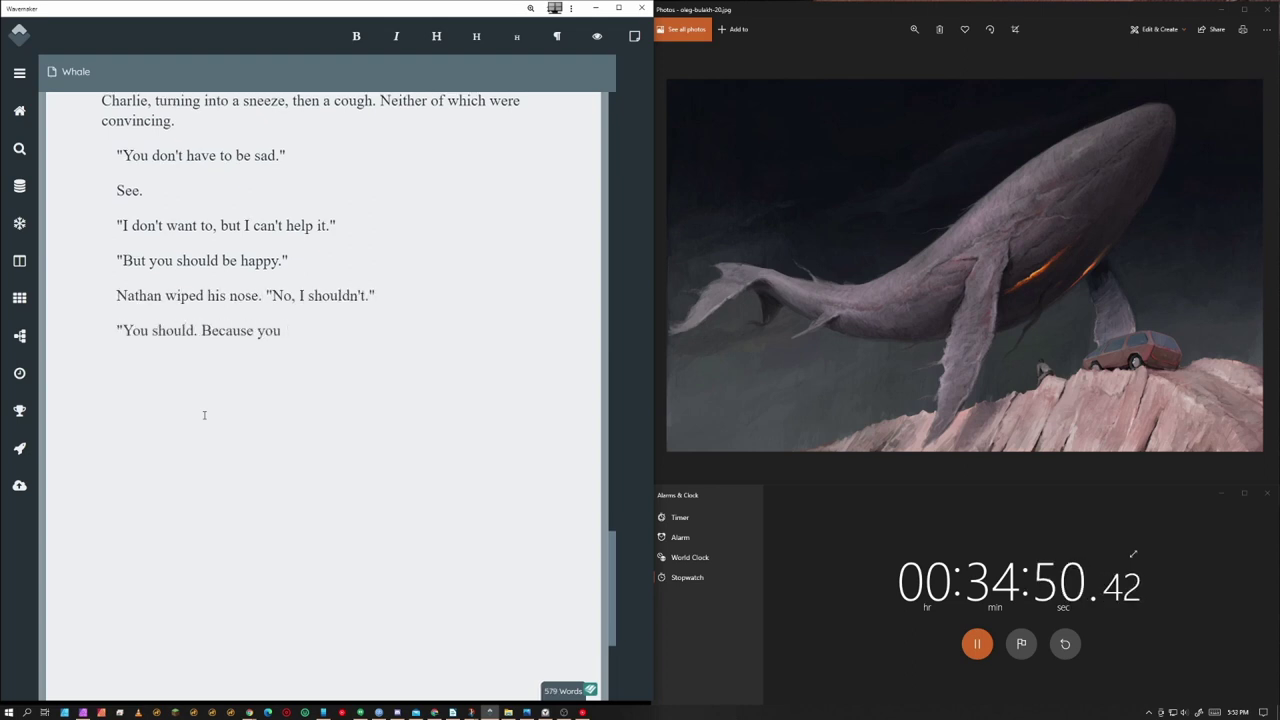
{"action": "type", "text": "get tom"}
{"action": "key", "text": "BackSpace"}
{"action": "key", "text": "BackSpace"}
{"action": "key", "text": "BackSpace"}
{"action": "key", "text": "BackSpace"}
{"action": "key", "text": "BackSpace"}
{"action": "key", "text": "BackSpace"}
{"action": "key", "text": "BackSpace"}
{"action": "type", "text": "can't"}
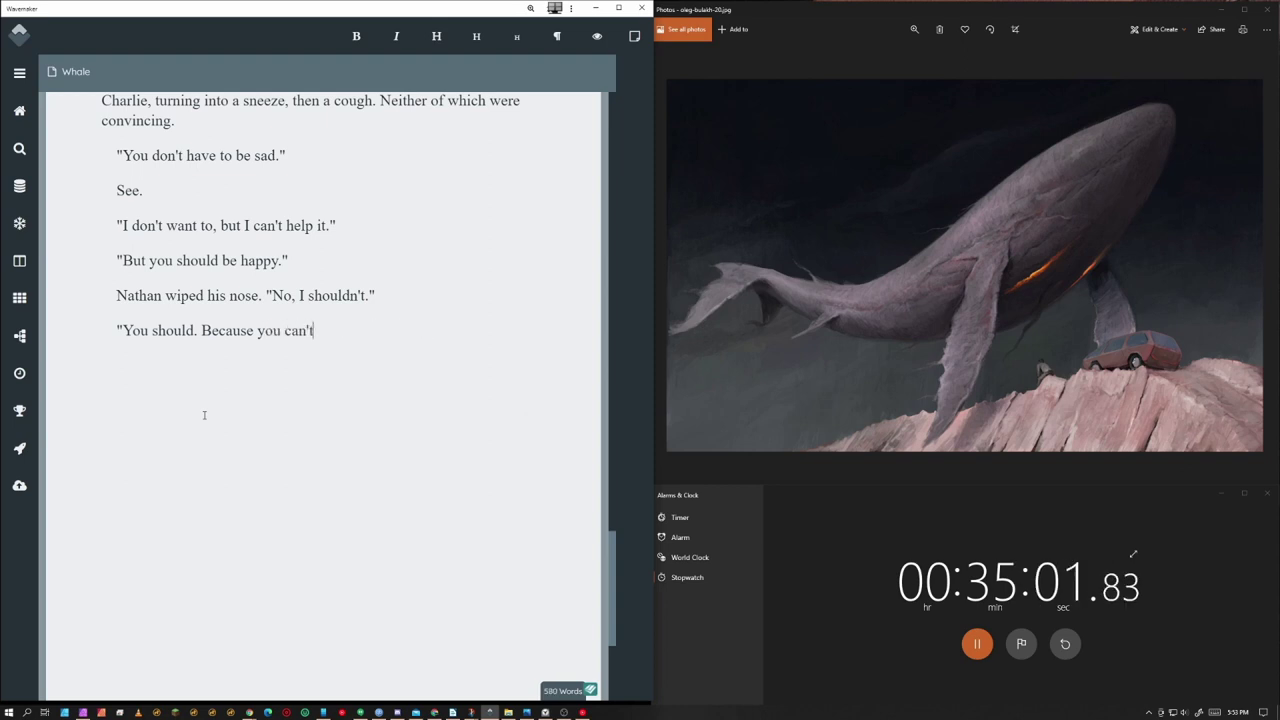
{"action": "type", "text": " both be sade"}
{"action": "type", "text": " He's"}
{"action": "key", "text": "BackSpace"}
{"action": "key", "text": "BackSpace"}
{"action": "key", "text": "BackSpace"}
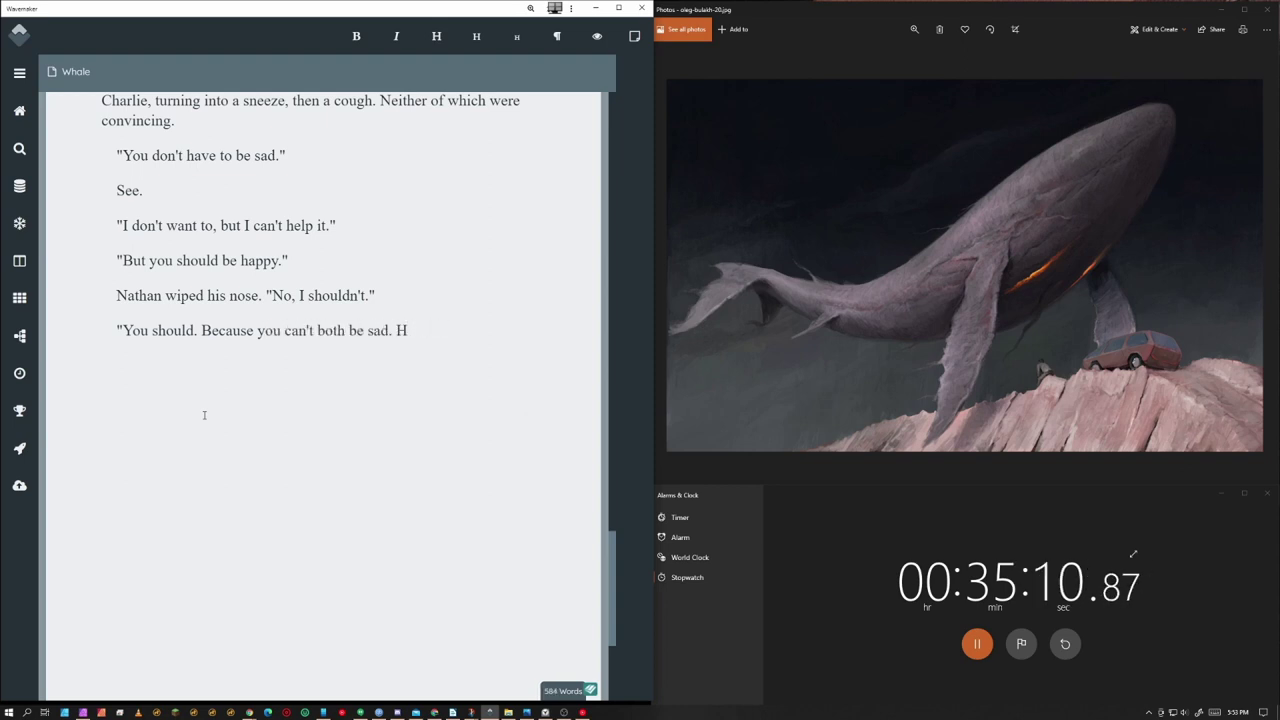
{"action": "key", "text": "BackSpace"}
{"action": "type", "text": "It's lonely. It needs you to be happy. I haven't told anywhere"}
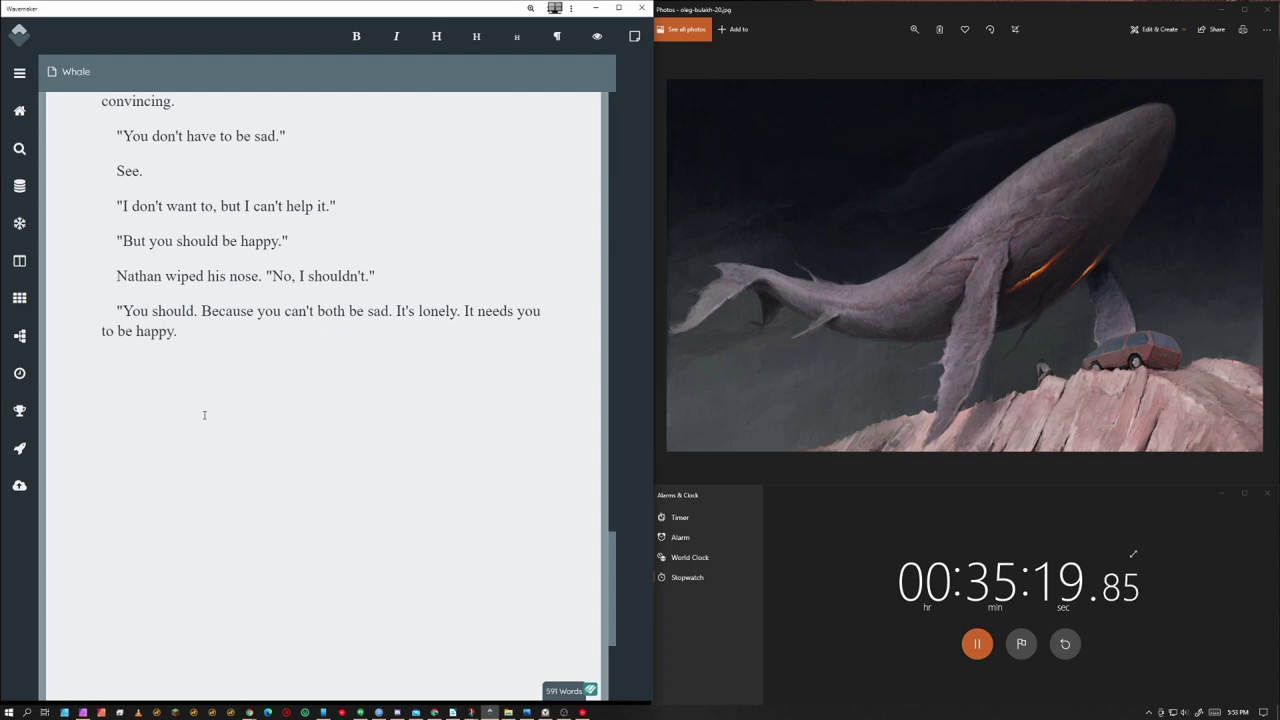
{"action": "key", "text": "BackSpace"}
{"action": "key", "text": "BackSpace"}
{"action": "key", "text": "BackSpace"}
{"action": "key", "text": "BackSpace"}
{"action": "key", "text": "BackSpace"}
{"action": "type", "text": "one else where to find i"}
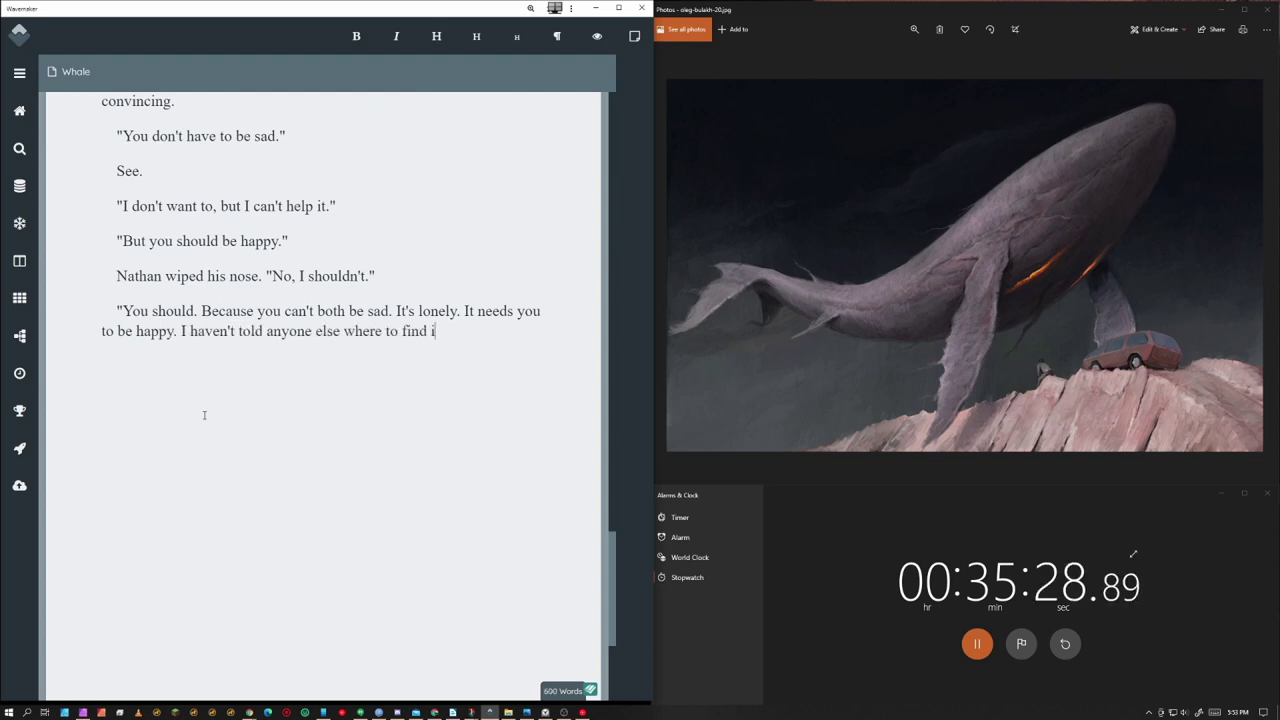
{"action": "type", "text": "t. Just you. So you have to be happy. You have to.\""}
{"action": "key", "text": "Return"}
Write Nathan never having known such pain as smiling, burning with hot and cold
{"action": "type", "text": "\""}
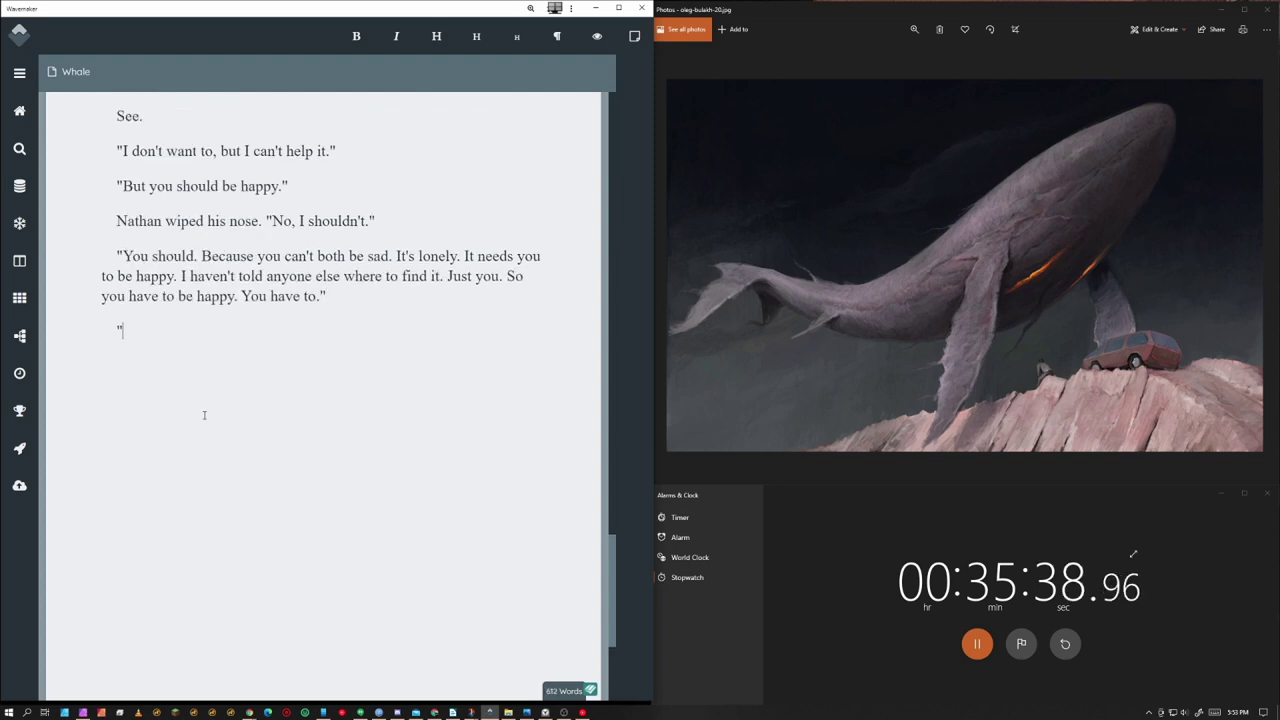
{"action": "key", "text": "BackSpace"}
{"action": "type", "text": "Smiling was the most painful thing Nath"}
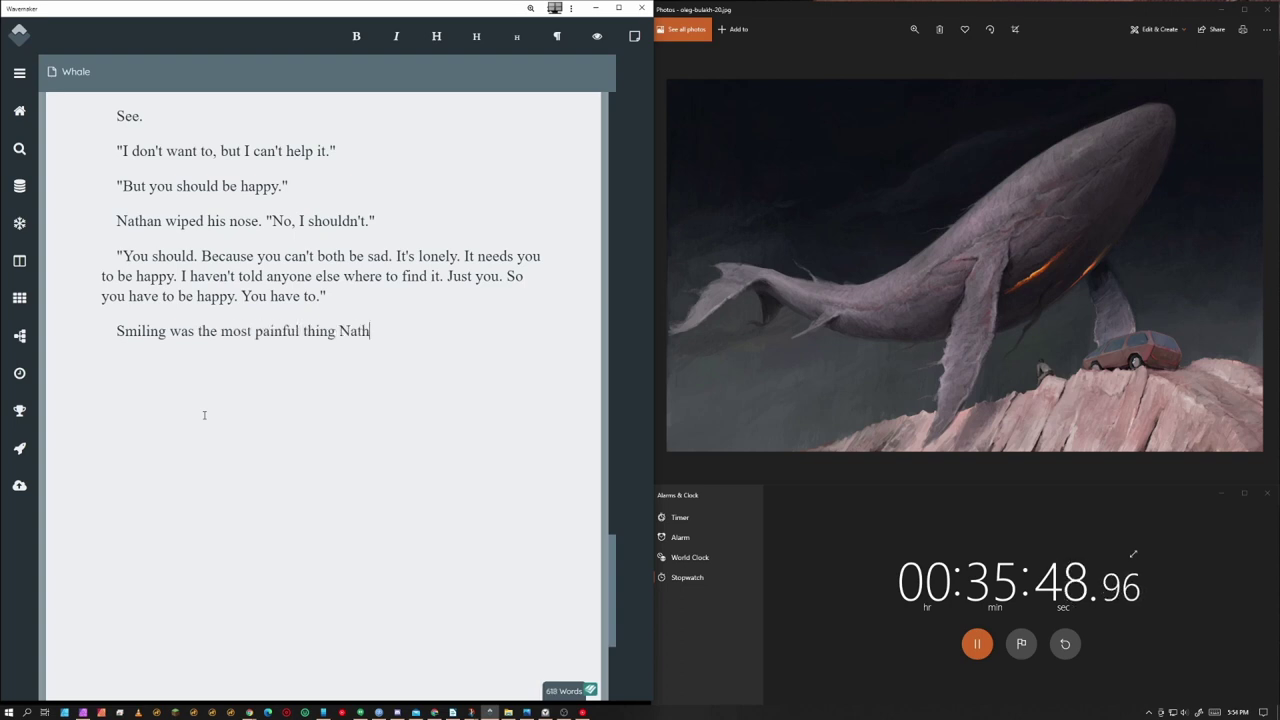
{"action": "key", "text": "BackSpace"}
{"action": "key", "text": "BackSpace"}
{"action": "key", "text": "BackSpace"}
{"action": "key", "text": "BackSpace"}
{"action": "key", "text": "BackSpace"}
{"action": "key", "text": "BackSpace"}
{"action": "key", "text": "BackSpace"}
{"action": "key", "text": "BackSpace"}
{"action": "key", "text": "BackSpace"}
{"action": "key", "text": "BackSpace"}
{"action": "key", "text": "BackSpace"}
{"action": "key", "text": "BackSpace"}
{"action": "key", "text": "BackSpace"}
{"action": "key", "text": "BackSpace"}
{"action": "key", "text": "BackSpace"}
{"action": "key", "text": "BackSpace"}
{"action": "key", "text": "BackSpace"}
{"action": "key", "text": "BackSpace"}
{"action": "key", "text": "BackSpace"}
{"action": "key", "text": "BackSpace"}
{"action": "key", "text": "BackSpace"}
{"action": "key", "text": "BackSpace"}
{"action": "key", "text": "BackSpace"}
{"action": "key", "text": "BackSpace"}
{"action": "key", "text": "BackSpace"}
{"action": "key", "text": "BackSpace"}
{"action": "key", "text": "BackSpace"}
{"action": "key", "text": "BackSpace"}
{"action": "key", "text": "BackSpace"}
{"action": "key", "text": "BackSpace"}
{"action": "key", "text": "BackSpace"}
{"action": "key", "text": "BackSpace"}
{"action": "key", "text": "BackSpace"}
{"action": "key", "text": "BackSpace"}
{"action": "key", "text": "BackSpace"}
{"action": "type", "text": "Nathan never knew smiling to"}
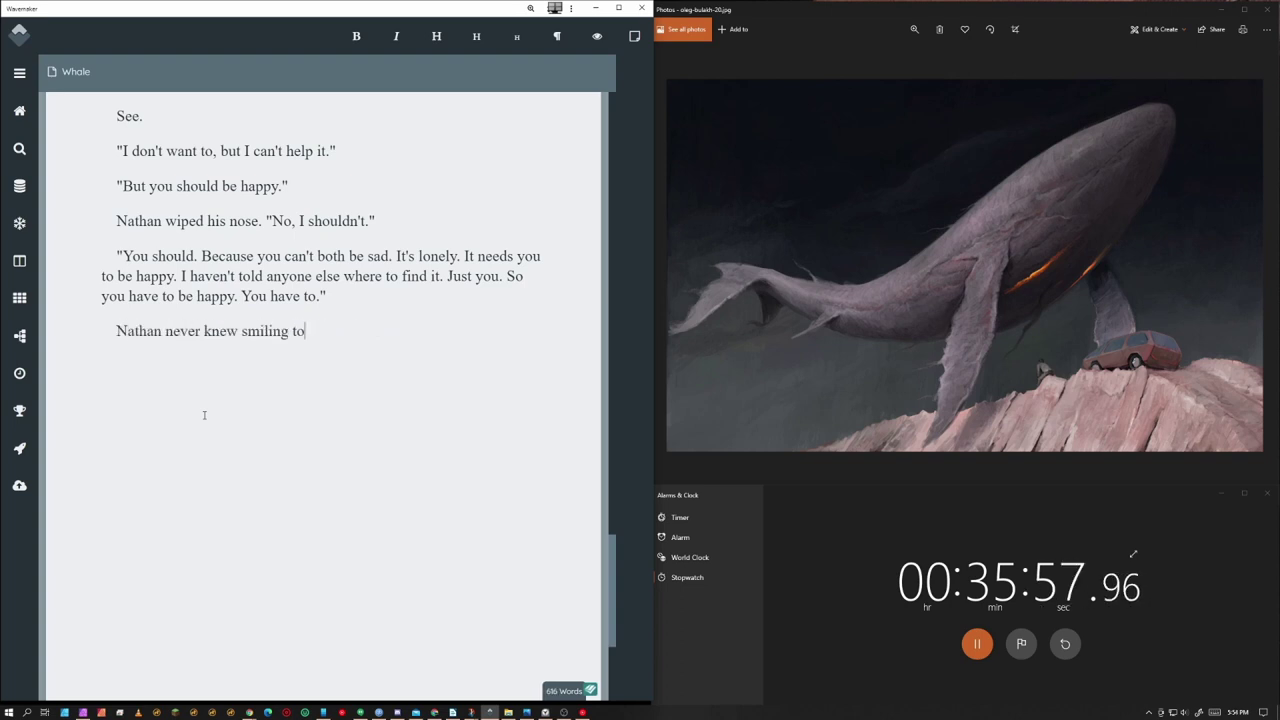
{"action": "type", "text": " hurt so much. It felt l"}
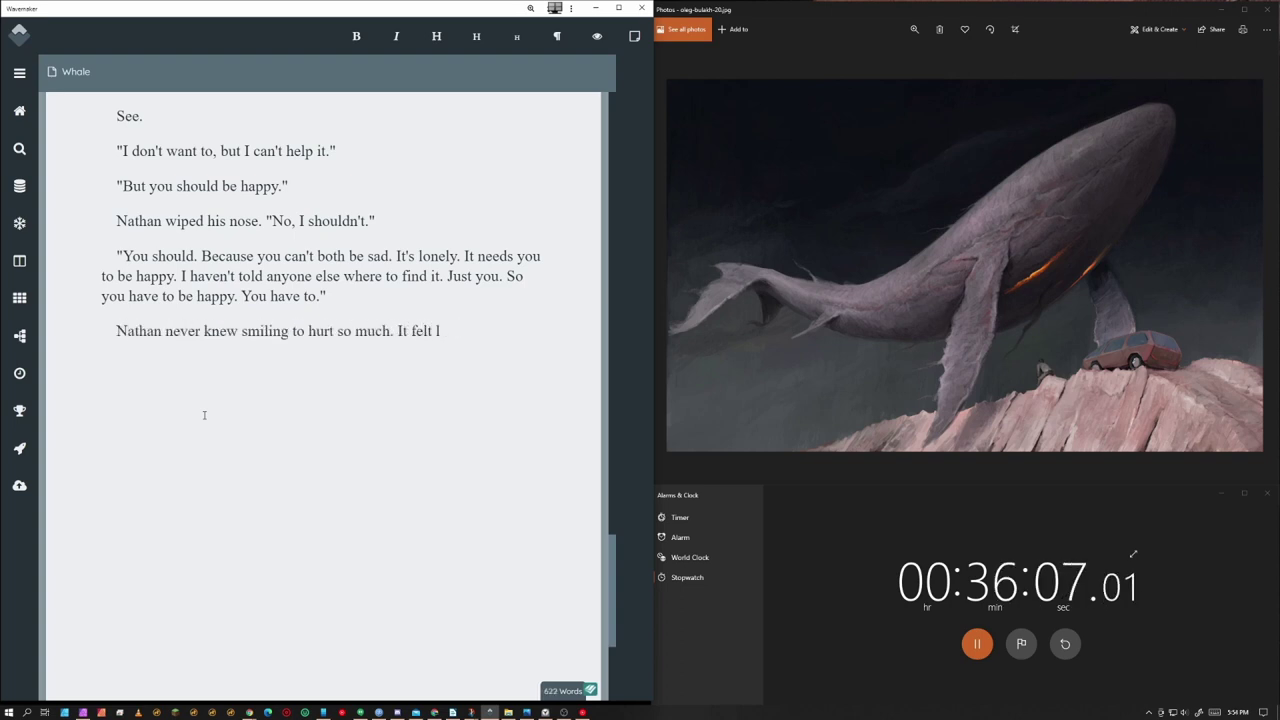
{"action": "key", "text": "BackSpace"}
{"action": "key", "text": "BackSpace"}
{"action": "key", "text": "BackSpace"}
{"action": "key", "text": "BackSpace"}
{"action": "key", "text": "BackSpace"}
{"action": "key", "text": "BackSpace"}
{"action": "key", "text": "BackSpace"}
{"action": "key", "text": "BackSpace"}
{"action": "key", "text": "BackSpace"}
{"action": "key", "text": "BackSpace"}
{"action": "key", "text": "BackSpace"}
{"action": "key", "text": "BackSpace"}
{"action": "key", "text": "BackSpace"}
{"action": "key", "text": "BackSpace"}
{"action": "key", "text": "BackSpace"}
{"action": "key", "text": "BackSpace"}
{"action": "key", "text": "BackSpace"}
{"action": "key", "text": "BackSpace"}
{"action": "key", "text": "BackSpace"}
{"action": "key", "text": "BackSpace"}
{"action": "key", "text": "BackSpace"}
{"action": "key", "text": "BackSpace"}
{"action": "key", "text": "BackSpace"}
{"action": "key", "text": "BackSpace"}
{"action": "key", "text": "BackSpace"}
{"action": "key", "text": "BackSpace"}
{"action": "key", "text": "BackSpace"}
{"action": "key", "text": "BackSpace"}
{"action": "key", "text": "BackSpace"}
{"action": "key", "text": "BackSpace"}
{"action": "key", "text": "BackSpace"}
{"action": "key", "text": "BackSpace"}
{"action": "key", "text": "BackSpace"}
{"action": "key", "text": "BackSpace"}
{"action": "key", "text": "BackSpace"}
{"action": "key", "text": "BackSpace"}
{"action": "key", "text": "BackSpace"}
{"action": "key", "text": "BackSpace"}
{"action": "type", "text": "had never known such pain as smiling in this moment."}
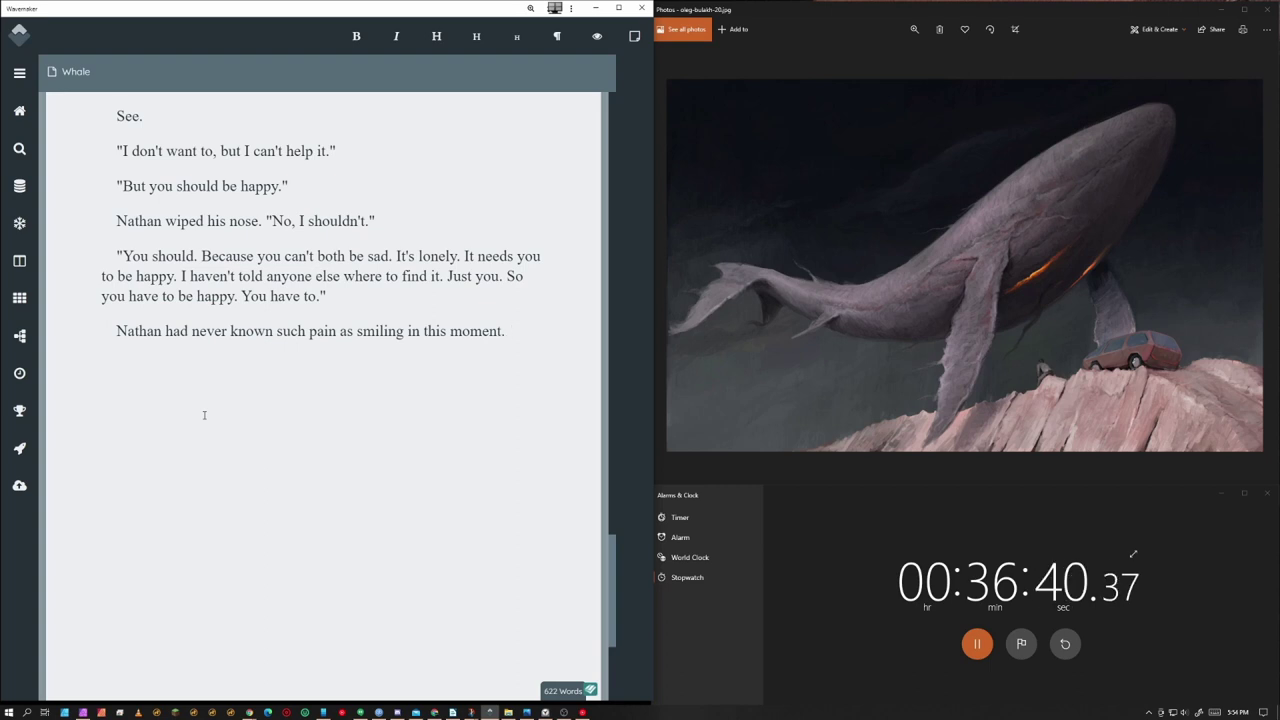
{"action": "type", "text": "It burned with hot and col"}
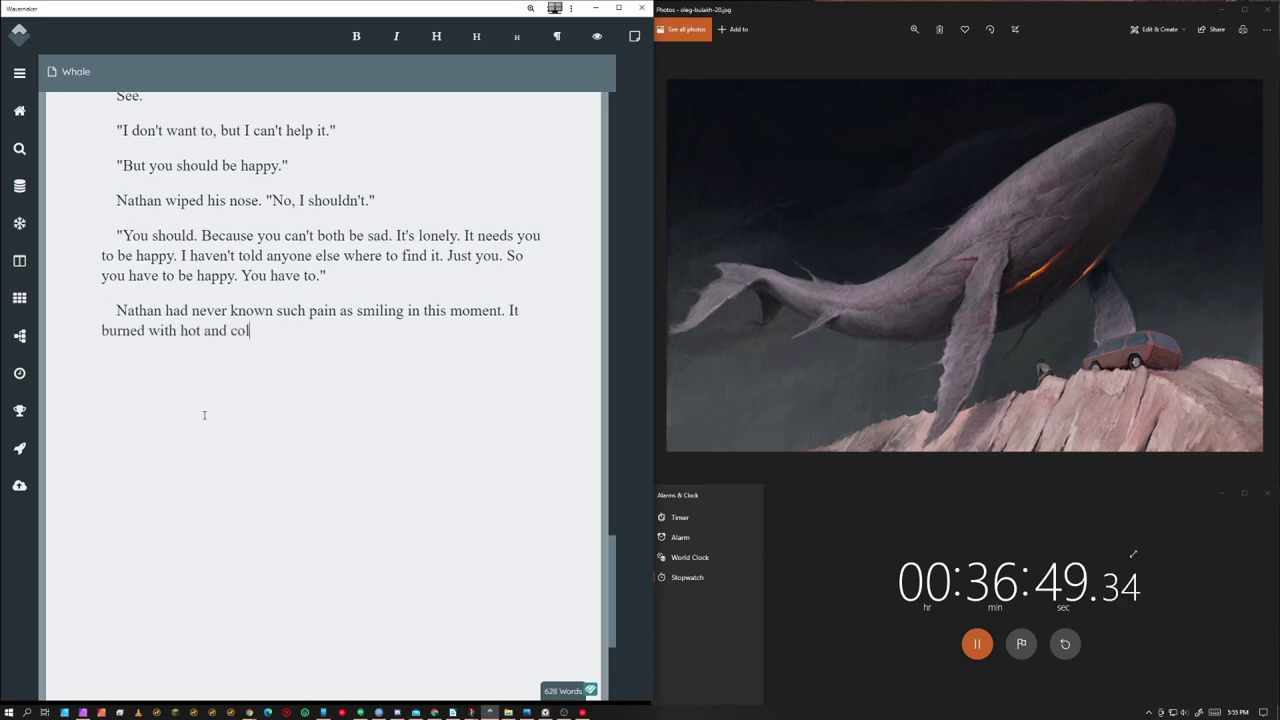
{"action": "type", "text": "d, and he swore his lips were bleeding."}
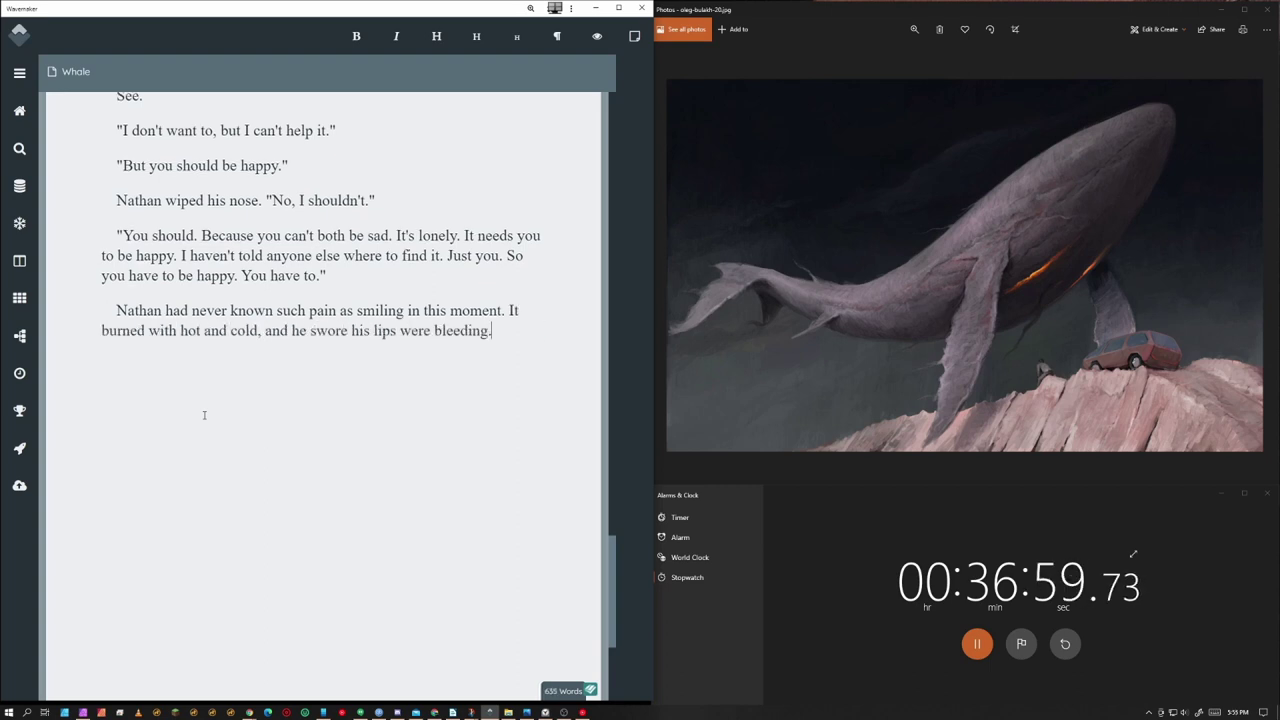
Reword the ending: but for Charlie's calm expression, he'd believe his mouth was bleeding
{"action": "key", "text": "shift+Return"}
{"action": "type", "text": "Charlie"}
{"action": "key", "text": "BackSpace"}
{"action": "key", "text": "BackSpace"}
{"action": "key", "text": "BackSpace"}
{"action": "key", "text": "BackSpace"}
{"action": "key", "text": "BackSpace"}
{"action": "key", "text": "BackSpace"}
{"action": "key", "text": "BackSpace"}
{"action": "key", "text": "BackSpace"}
{"action": "key", "text": "BackSpace"}
{"action": "type", "text": "C"}
{"action": "key", "text": "BackSpace"}
{"action": "key", "text": "BackSpace"}
{"action": "key", "text": "BackSpace"}
{"action": "key", "text": "BackSpace"}
{"action": "key", "text": "BackSpace"}
{"action": "key", "text": "BackSpace"}
{"action": "key", "text": "BackSpace"}
{"action": "key", "text": "BackSpace"}
{"action": "key", "text": "BackSpace"}
{"action": "key", "text": "BackSpace"}
{"action": "key", "text": "BackSpace"}
{"action": "key", "text": "BackSpace"}
{"action": "key", "text": "BackSpace"}
{"action": "key", "text": "BackSpace"}
{"action": "key", "text": "BackSpace"}
{"action": "key", "text": "BackSpace"}
{"action": "key", "text": "BackSpace"}
{"action": "key", "text": "BackSpace"}
{"action": "key", "text": "BackSpace"}
{"action": "key", "text": "BackSpace"}
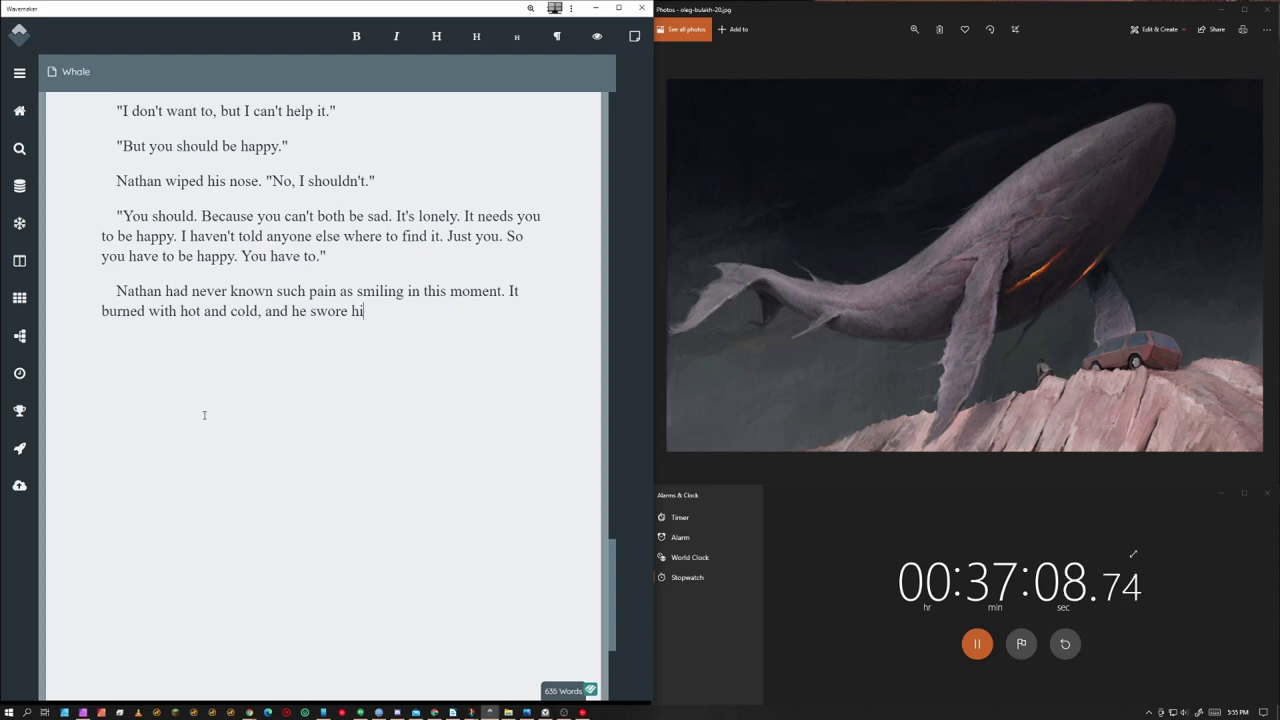
{"action": "type", "text": "if it weren't for Charlie's calm expressio"}
{"action": "type", "text": "n, he might have believe his mouth was bleed"}
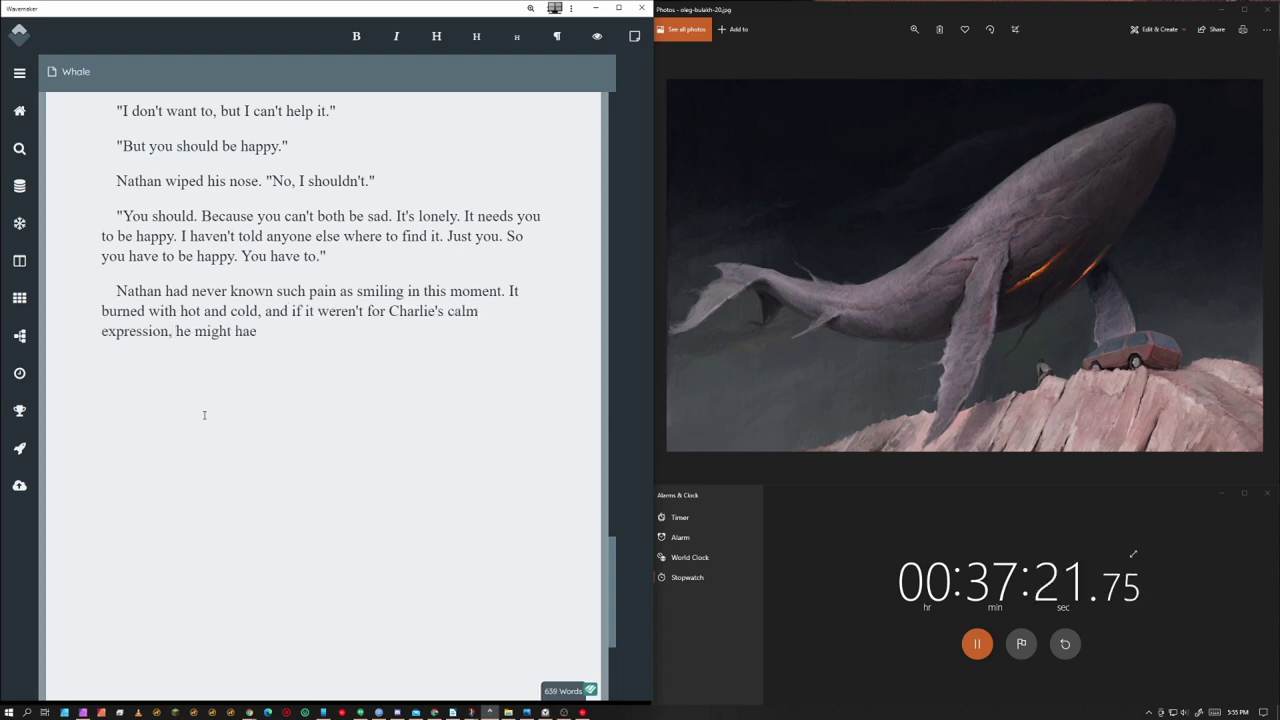
{"action": "type", "text": "ing."}
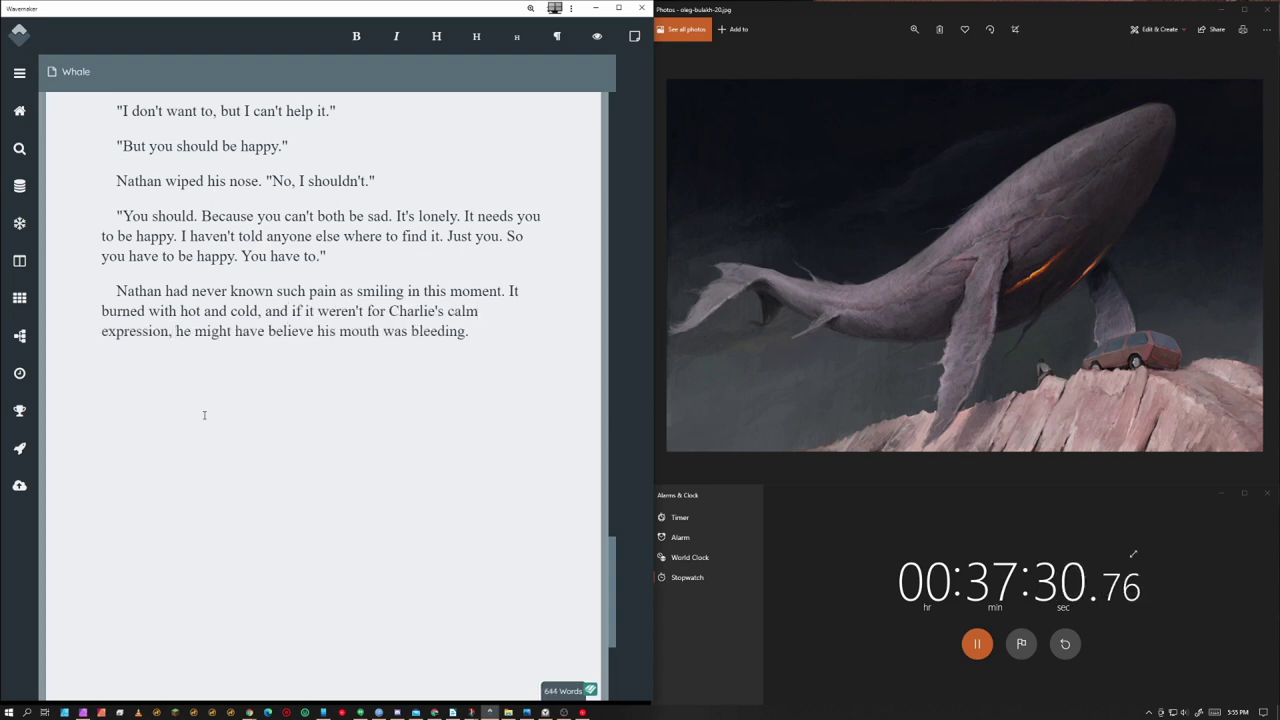
Add '"All right," Nathan said.' and clouds lowering over rooftops until the sky would burst
{"action": "key", "text": "Return"}
{"action": "type", "text": "\"All right.\""}
{"action": "key", "text": "BackSpace"}
{"action": "key", "text": "BackSpace"}
{"action": "type", "text": ",\" Nathan said. "}
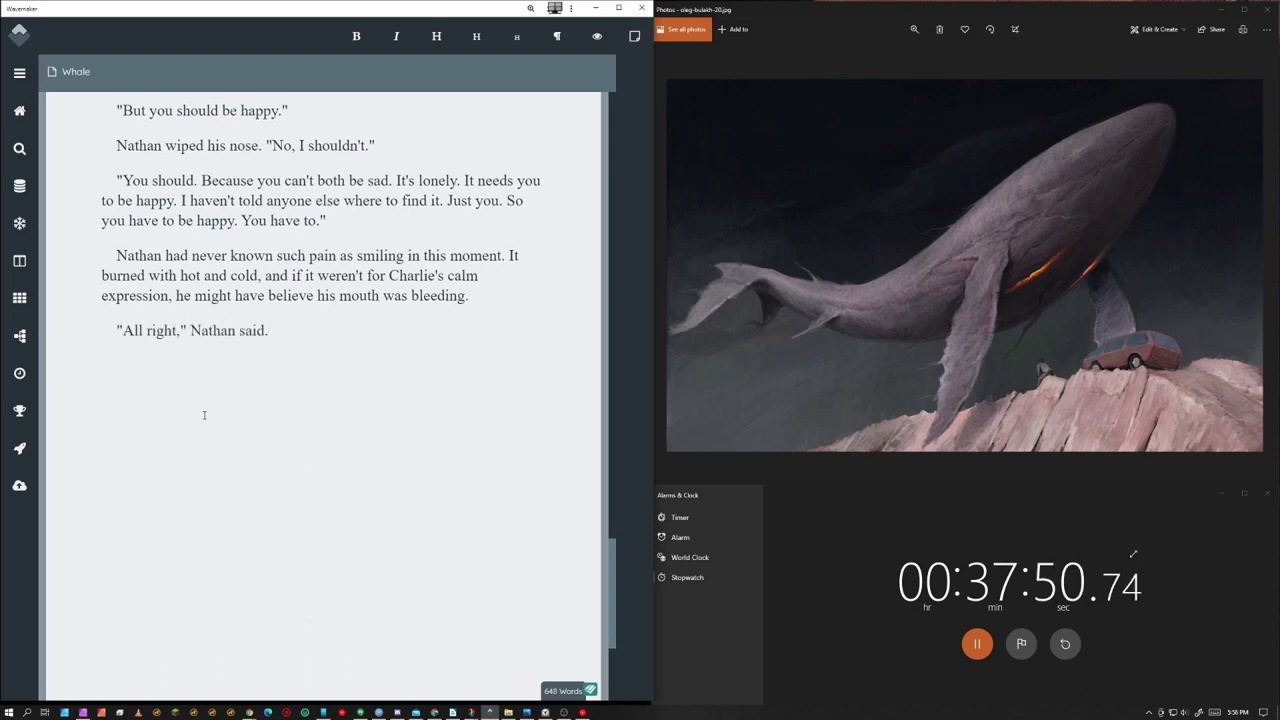
{"action": "type", "text": "The clouds had lowered"}
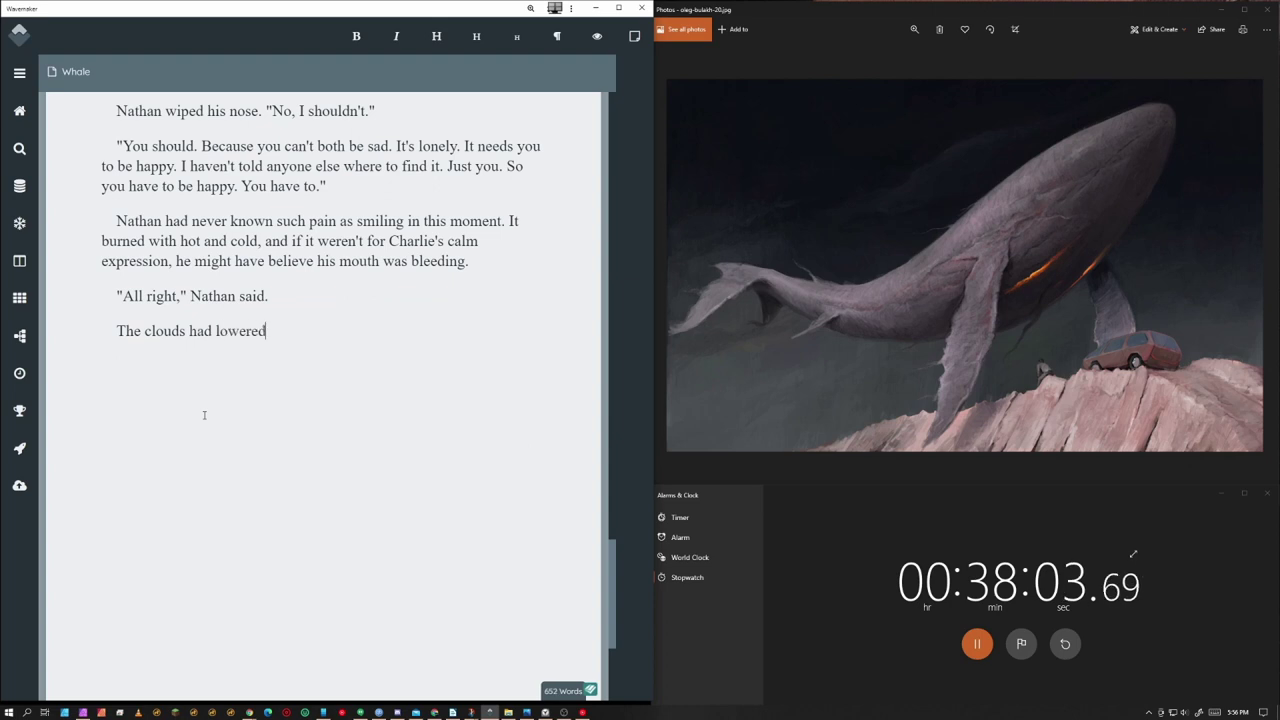
{"action": "type", "text": " on the horizon, reaching the rooftops"}
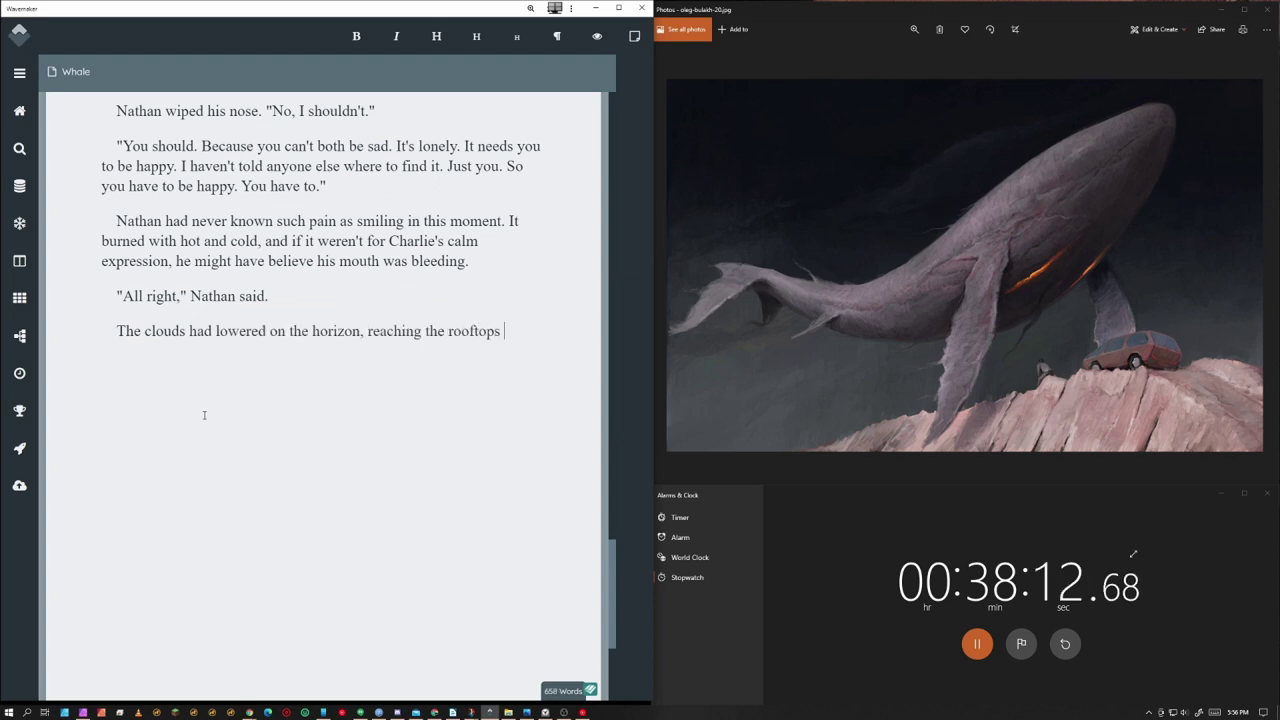
{"action": "key", "text": "BackSpace"}
{"action": "key", "text": "BackSpace"}
{"action": "key", "text": "BackSpace"}
{"action": "key", "text": "BackSpace"}
{"action": "key", "text": "BackSpace"}
{"action": "key", "text": "BackSpace"}
{"action": "key", "text": "BackSpace"}
{"action": "key", "text": "BackSpace"}
{"action": "key", "text": "BackSpace"}
{"action": "key", "text": "BackSpace"}
{"action": "key", "text": "BackSpace"}
{"action": "key", "text": "BackSpace"}
{"action": "key", "text": "BackSpace"}
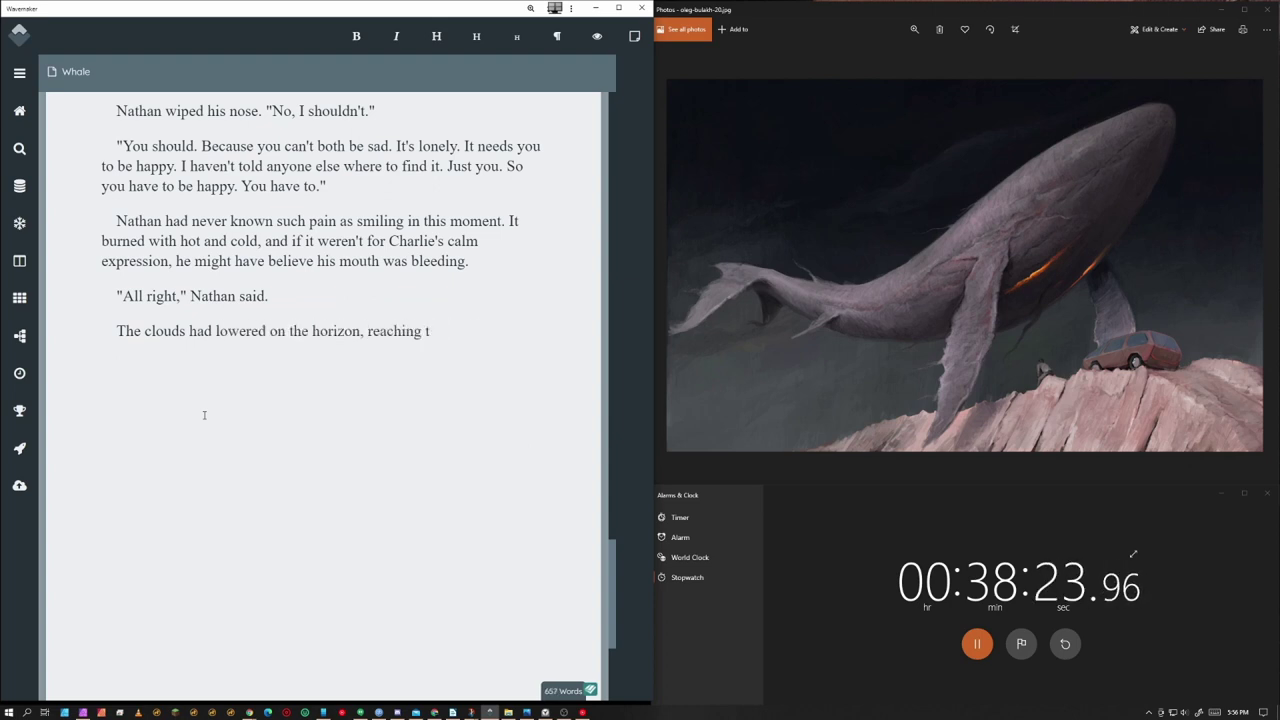
{"action": "type", "text": "house rooftops, b"}
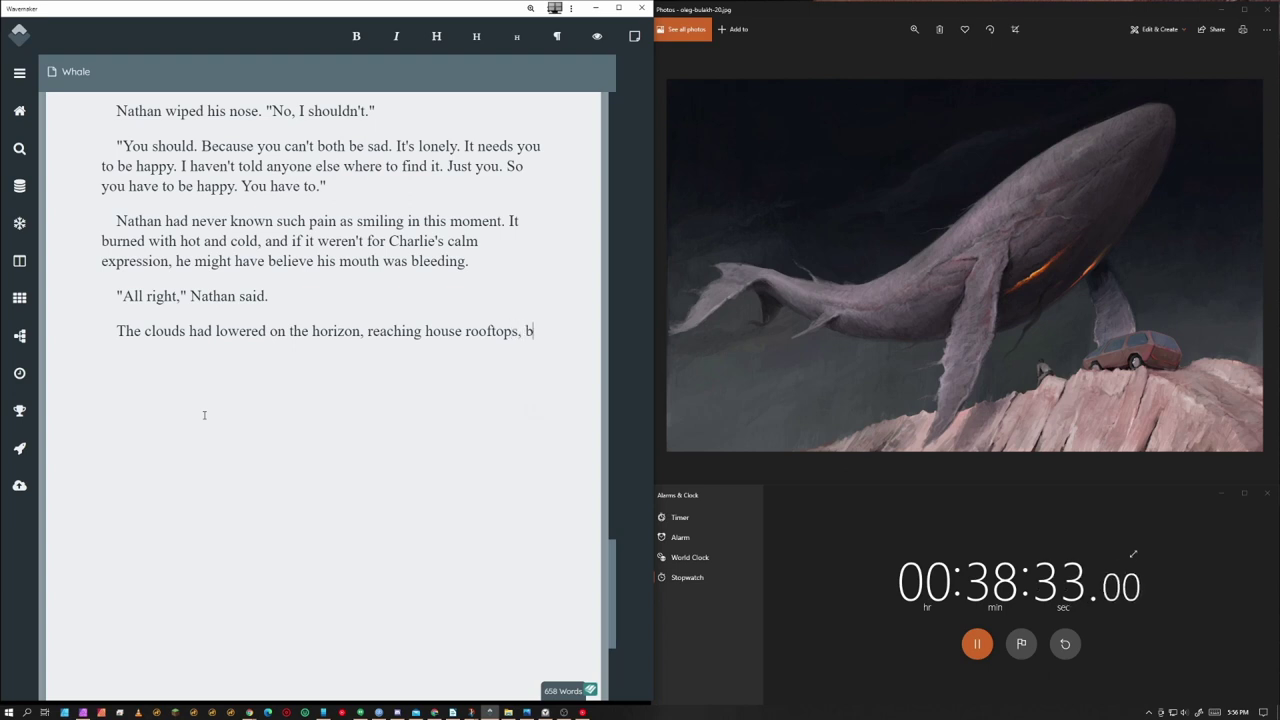
{"action": "type", "text": "uilding, collecting, so much pressure that th"}
{"action": "key", "text": "BackSpace"}
{"action": "key", "text": "BackSpace"}
{"action": "key", "text": "BackSpace"}
{"action": "key", "text": "BackSpace"}
{"action": "key", "text": "BackSpace"}
{"action": "key", "text": "BackSpace"}
{"action": "key", "text": "BackSpace"}
{"action": "type", "text": "the world"}
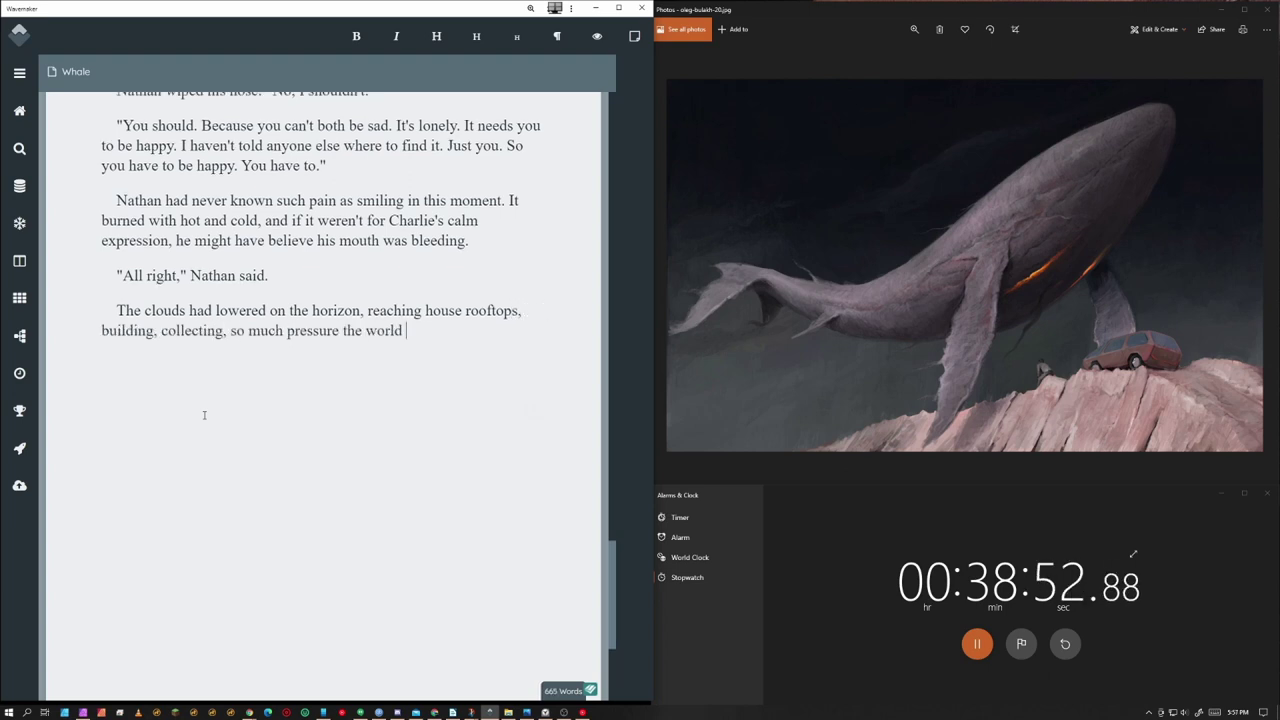
{"action": "key", "text": "BackSpace"}
{"action": "key", "text": "BackSpace"}
{"action": "key", "text": "BackSpace"}
{"action": "key", "text": "BackSpace"}
{"action": "key", "text": "BackSpace"}
{"action": "key", "text": "BackSpace"}
{"action": "type", "text": "sky would burs"}
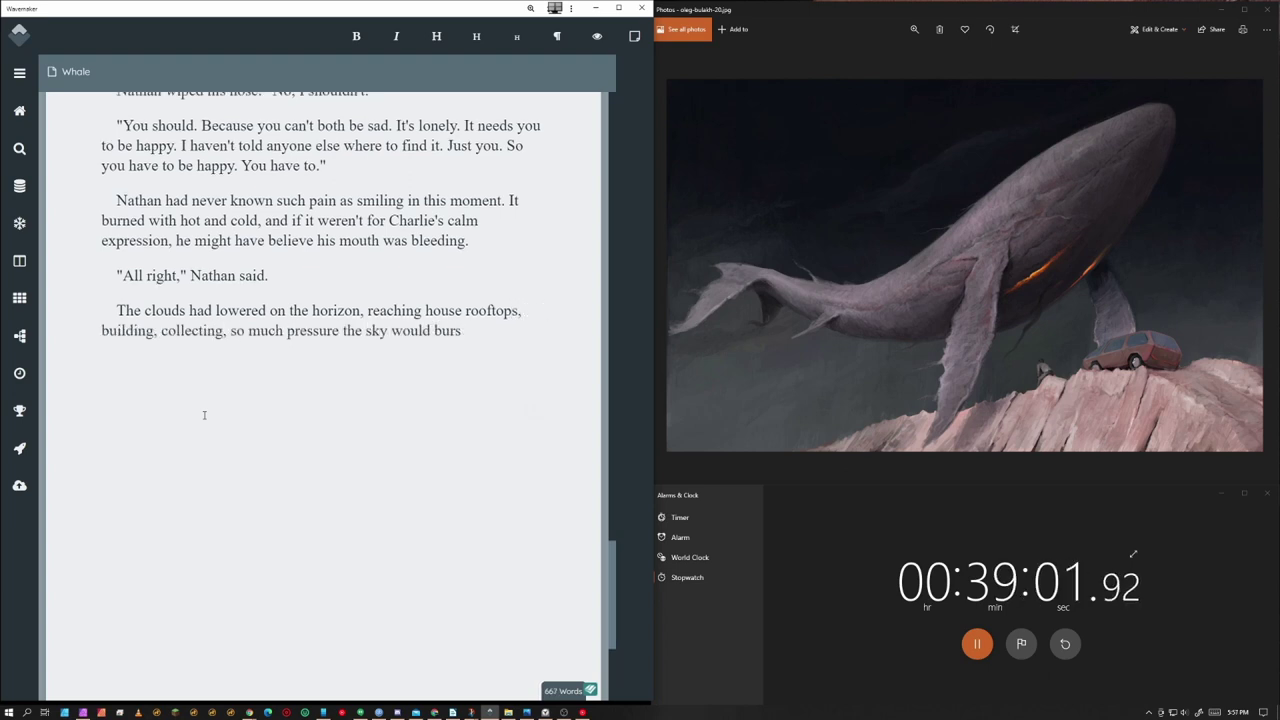
{"action": "type", "text": "t."}
{"action": "key", "text": "Return"}
{"action": "type", "text": "\""}
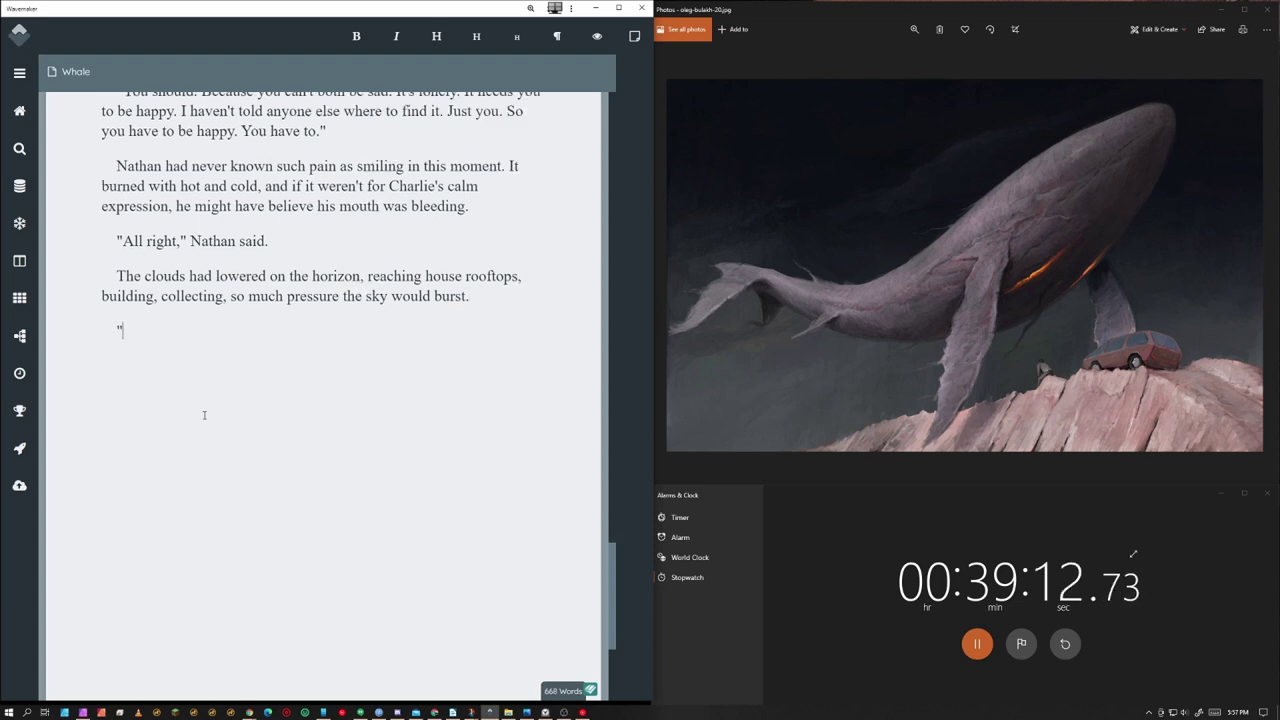
{"action": "type", "text": "Charlie"}
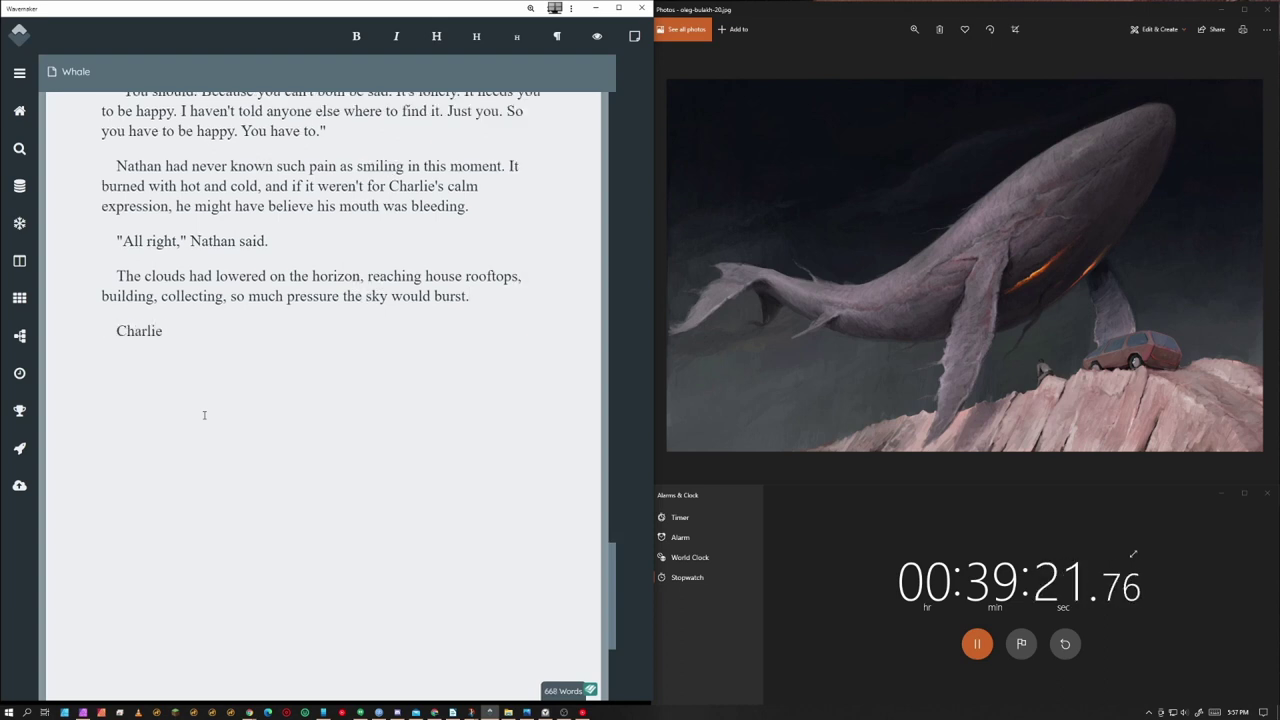
{"action": "type", "text": " smiled with his teeth, one of those fake-"}
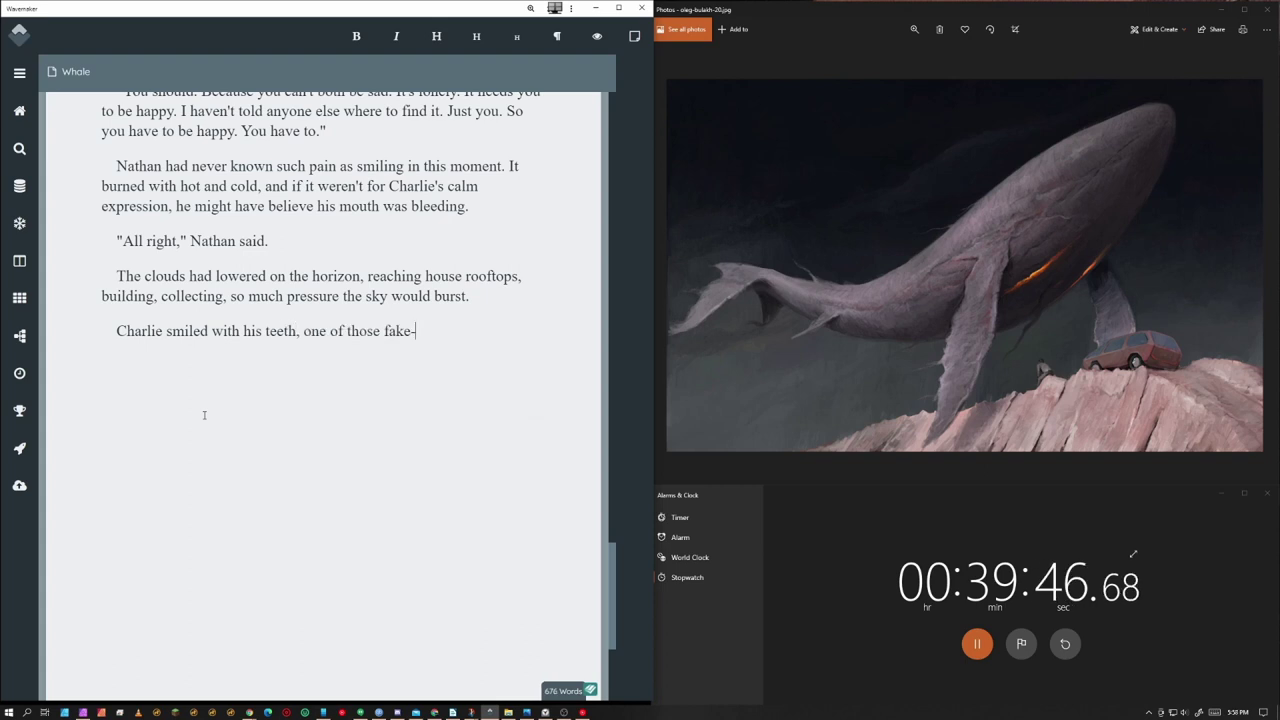
Add Charlie's fake-kid smile, 'Are you ready to see it now?', and Nathan furiously wiping his eyes
{"action": "key", "text": "BackSpace"}
{"action": "key", "text": "BackSpace"}
{"action": "key", "text": "BackSpace"}
{"action": "key", "text": "BackSpace"}
{"action": "key", "text": "BackSpace"}
{"action": "type", "text": "fake-kid smiles but not fake at all. His eyes"}
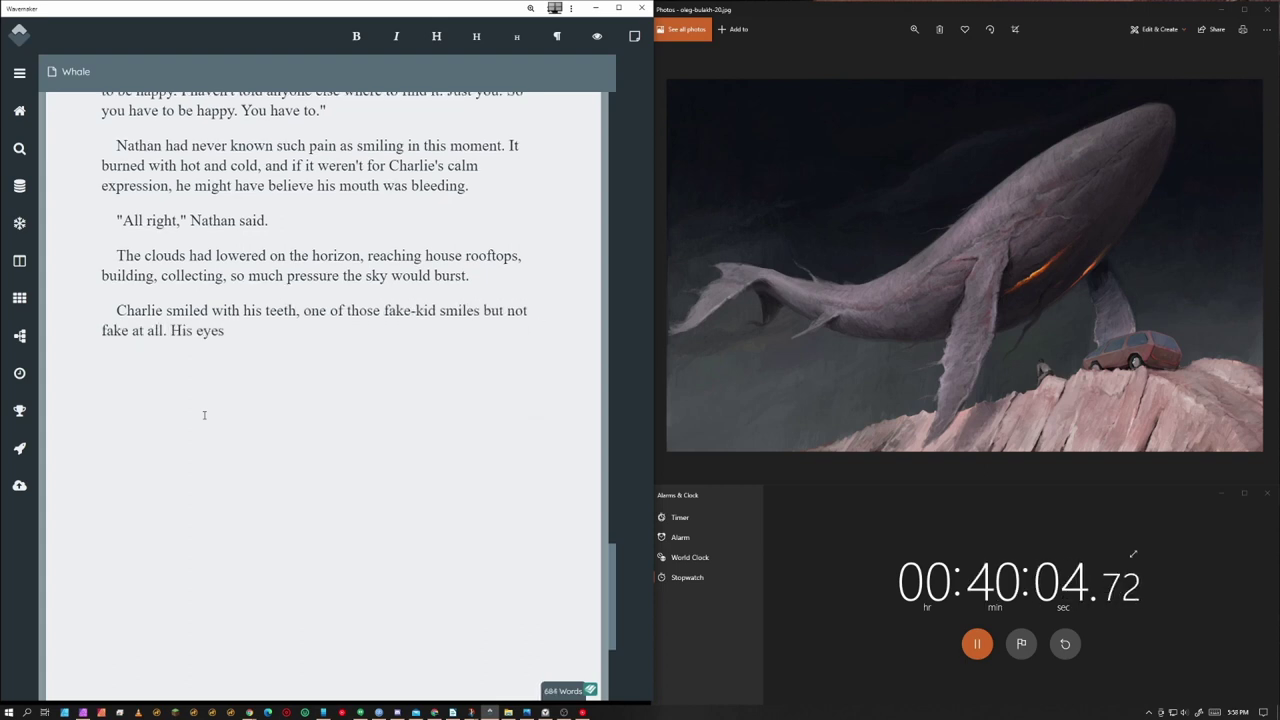
{"action": "key", "text": "BackSpace"}
{"action": "type", "text": "lids droope"}
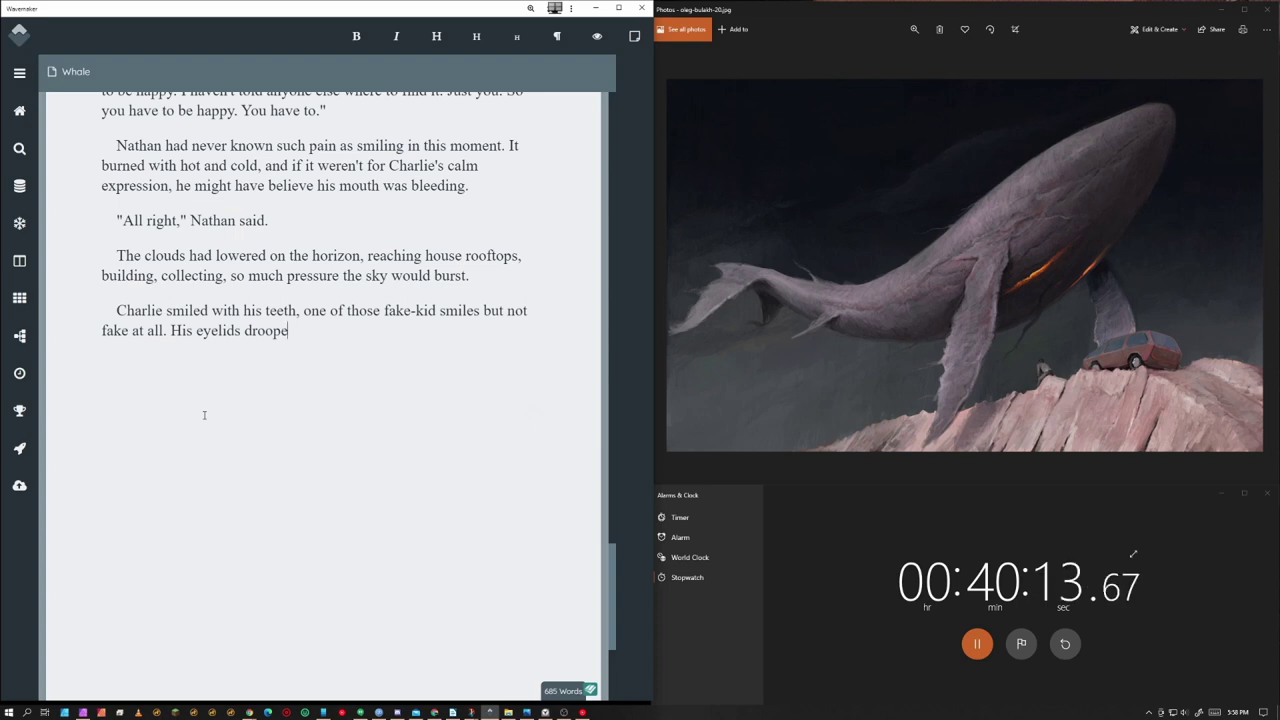
{"action": "type", "text": "d. \"Are you "}
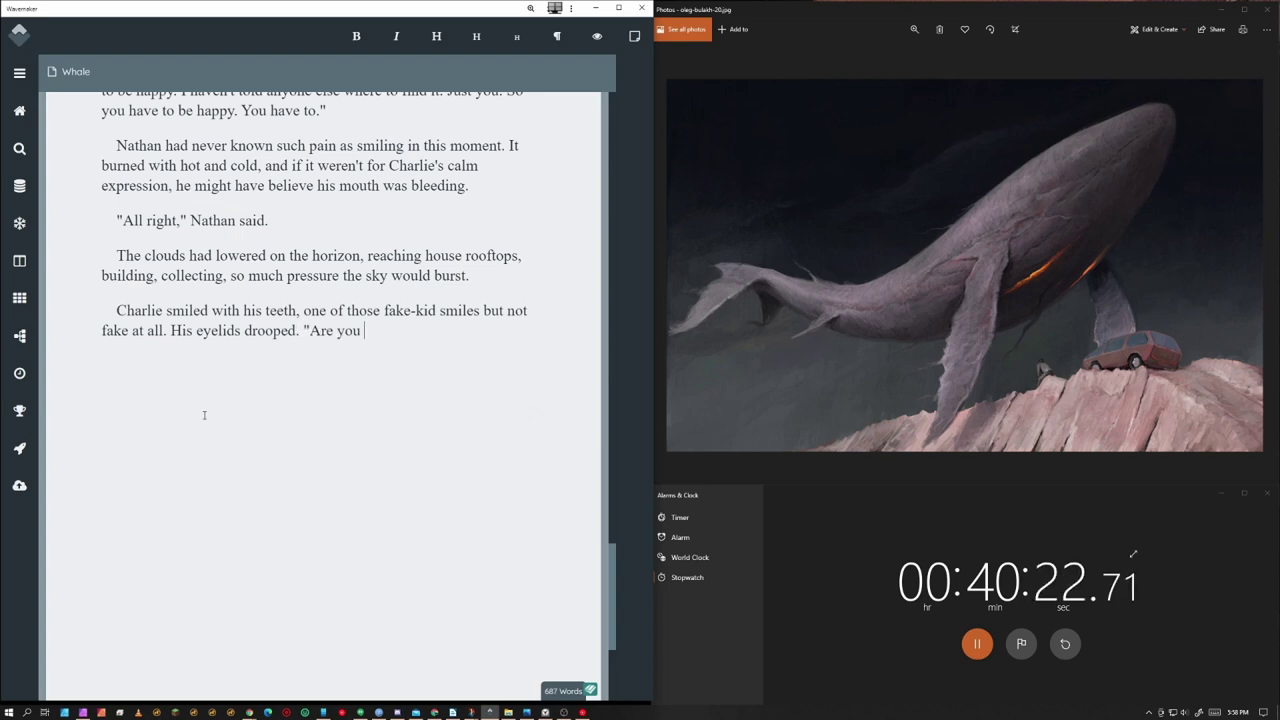
{"action": "type", "text": "ready to see it now?\""}
{"action": "key", "text": "Return"}
{"action": "type", "text": "\""}
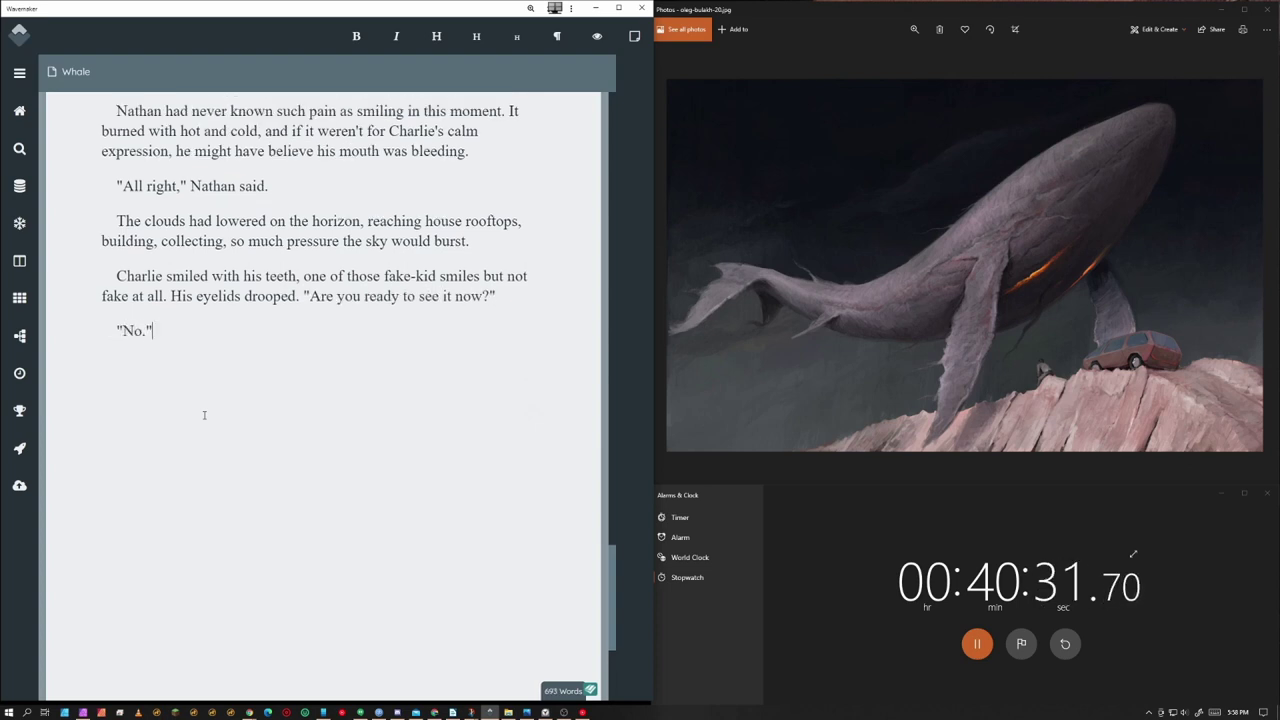
{"action": "type", "text": "No,\" Nathan coul"}
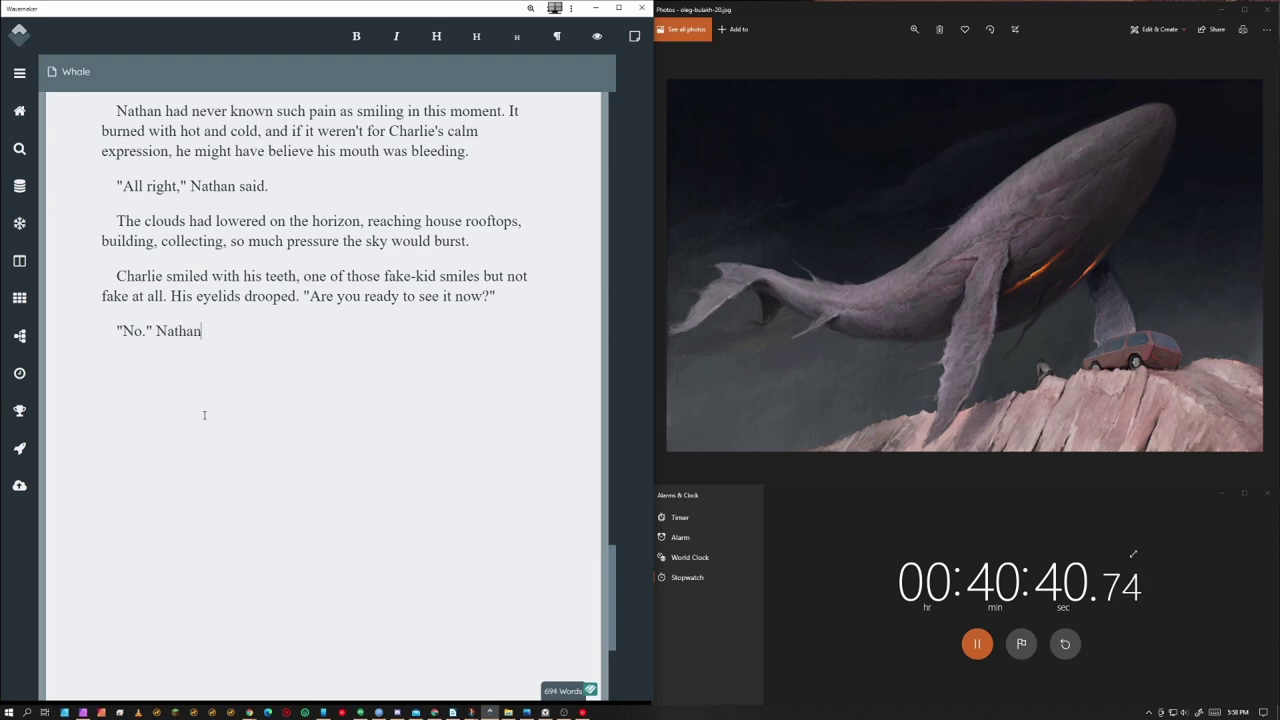
{"action": "type", "text": "furiously wiped his eyes. He wouldn't let h"}
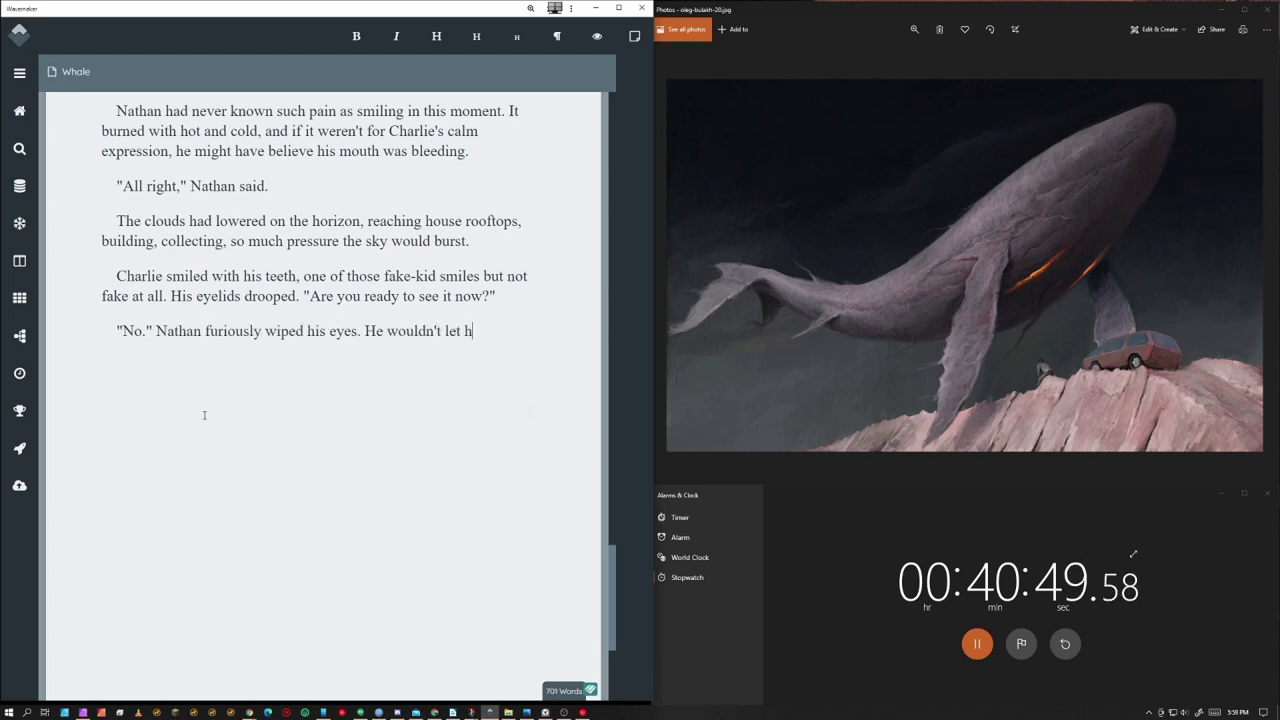
{"action": "type", "text": "imself see his son in any way but crystal clarity."}
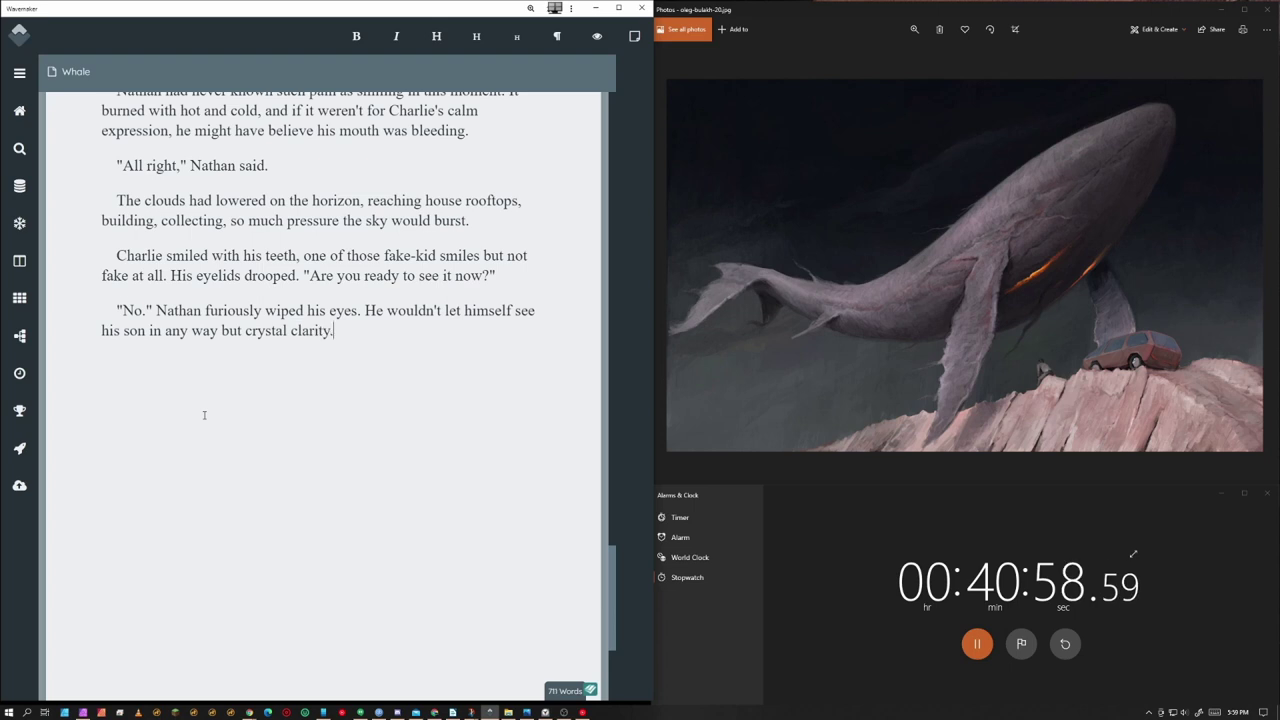
Add the lines 'For me.', 'He's waiting.', and 'He? I thought you said. . . .'
{"action": "key", "text": "Return"}
{"action": "type", "text": "\"I think you can. Please."}
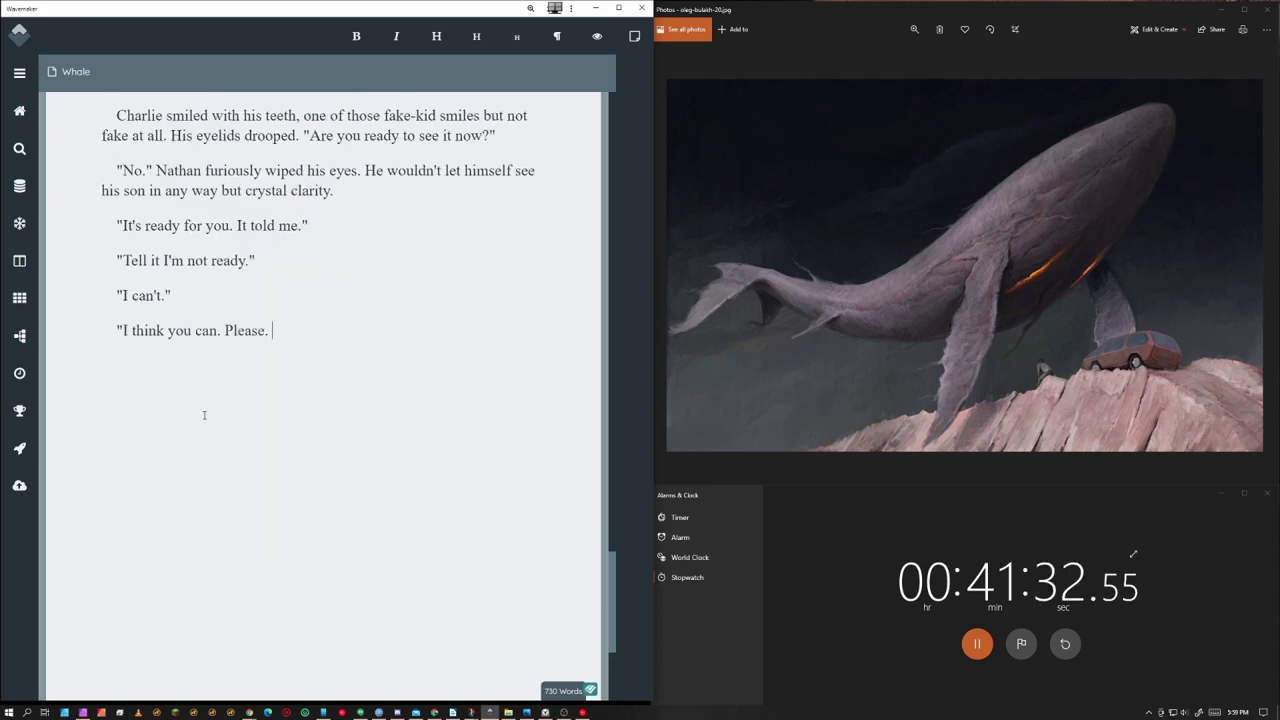
{"action": "type", "text": "For me.\""}
{"action": "key", "text": "Return"}
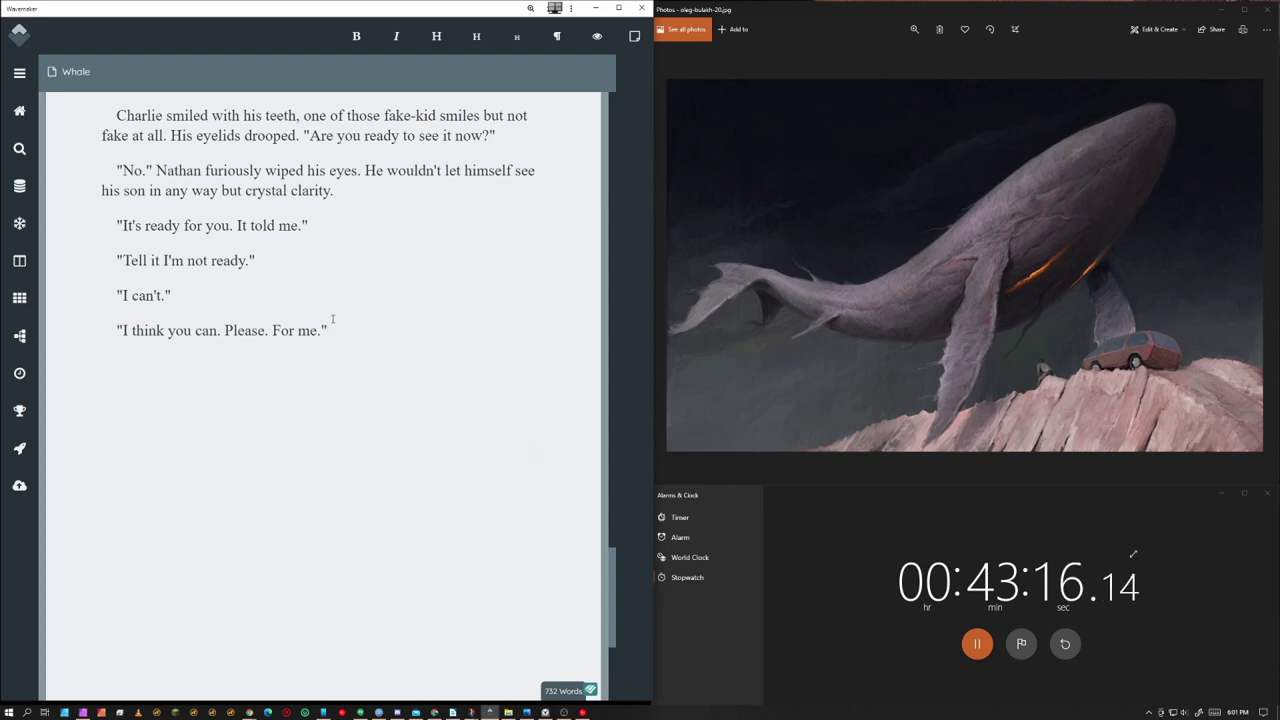
{"action": "key", "text": "Return"}
{"action": "type", "text": "\""}
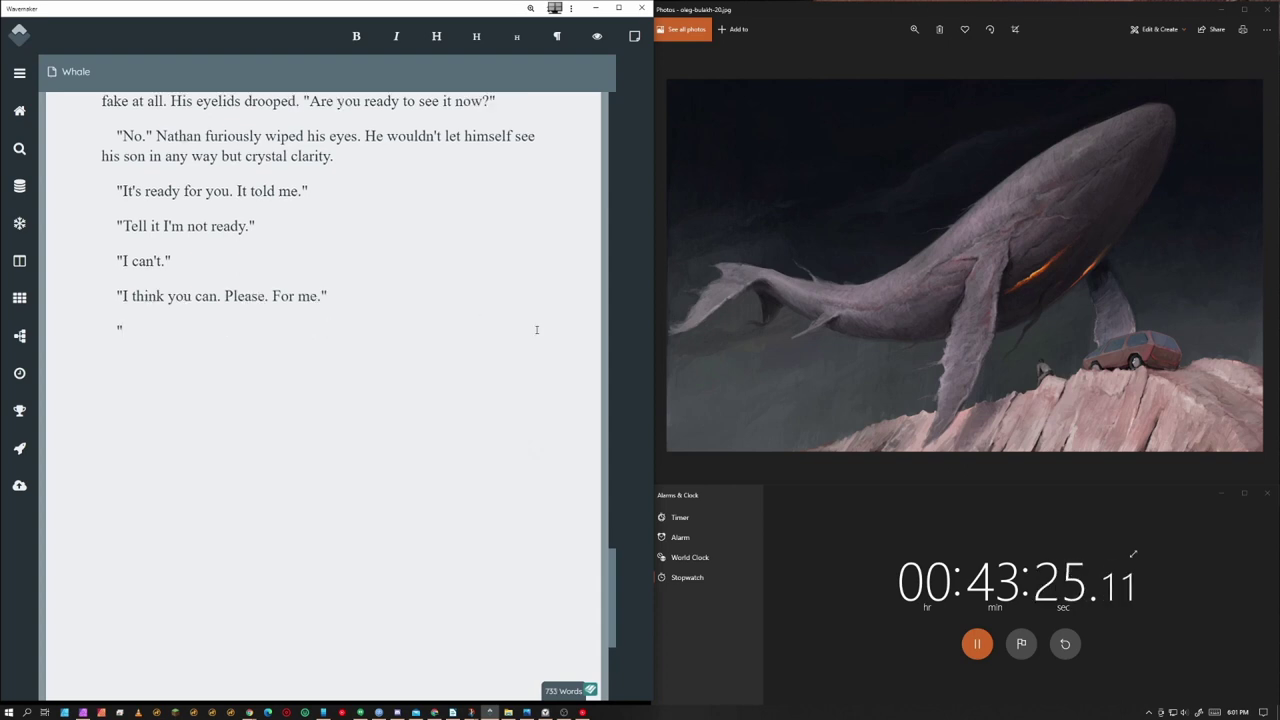
{"action": "type", "text": "He's waiting.\""}
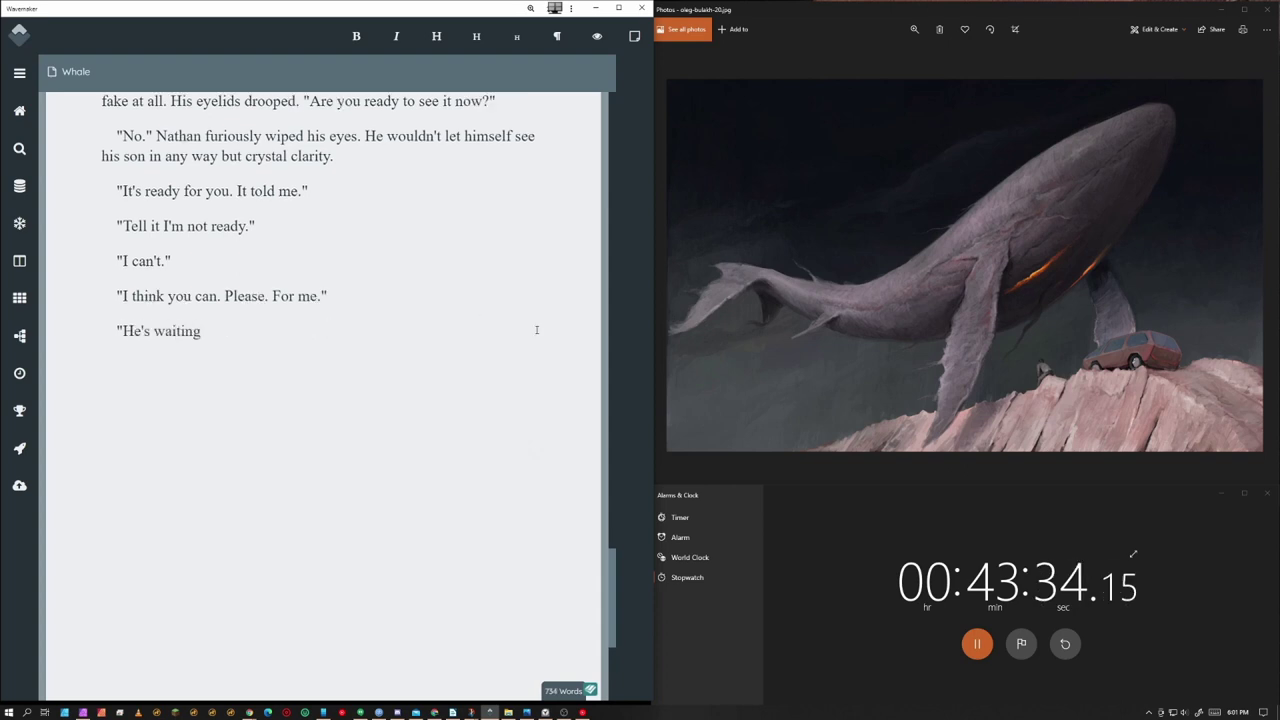
{"action": "key", "text": "Return"}
{"action": "type", "text": "\"He? I thought you said. . . .\""}
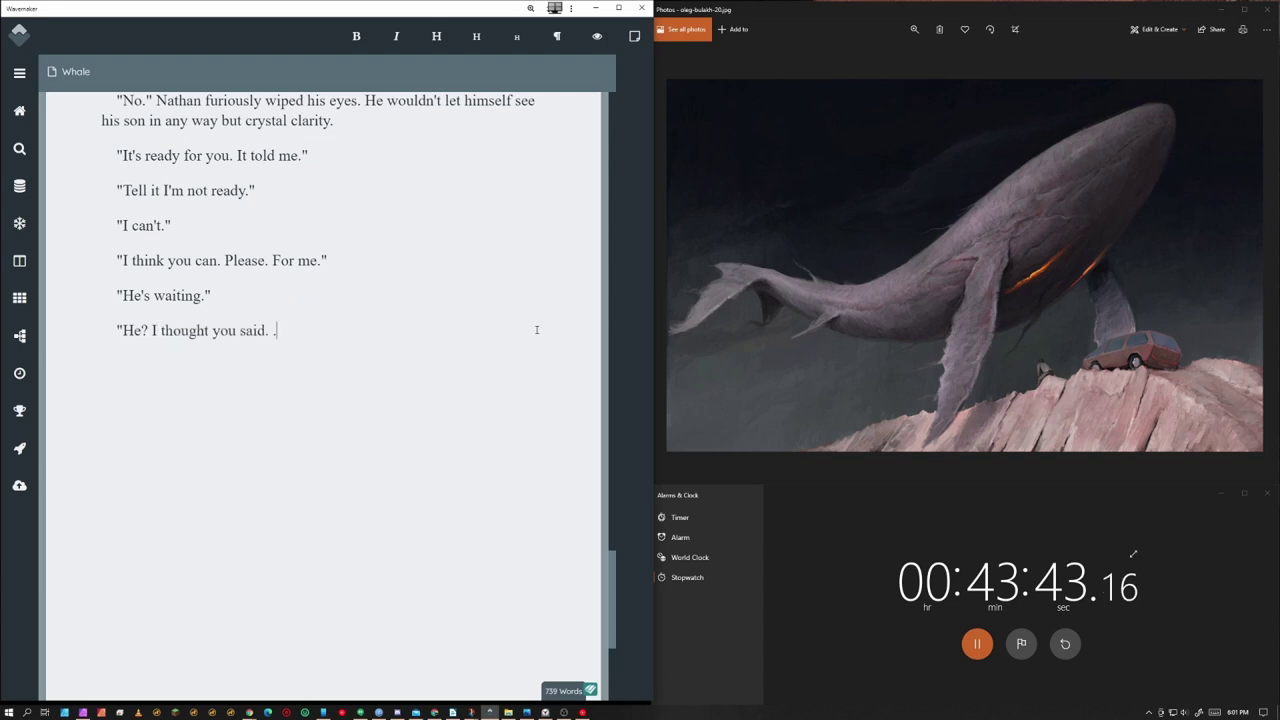
{"action": "key", "text": "Return"}
Write Charlie lying still and Nathan throwing his phone across the room, disgusted by the thought
{"action": "type", "text": "Charlie lay stil"}
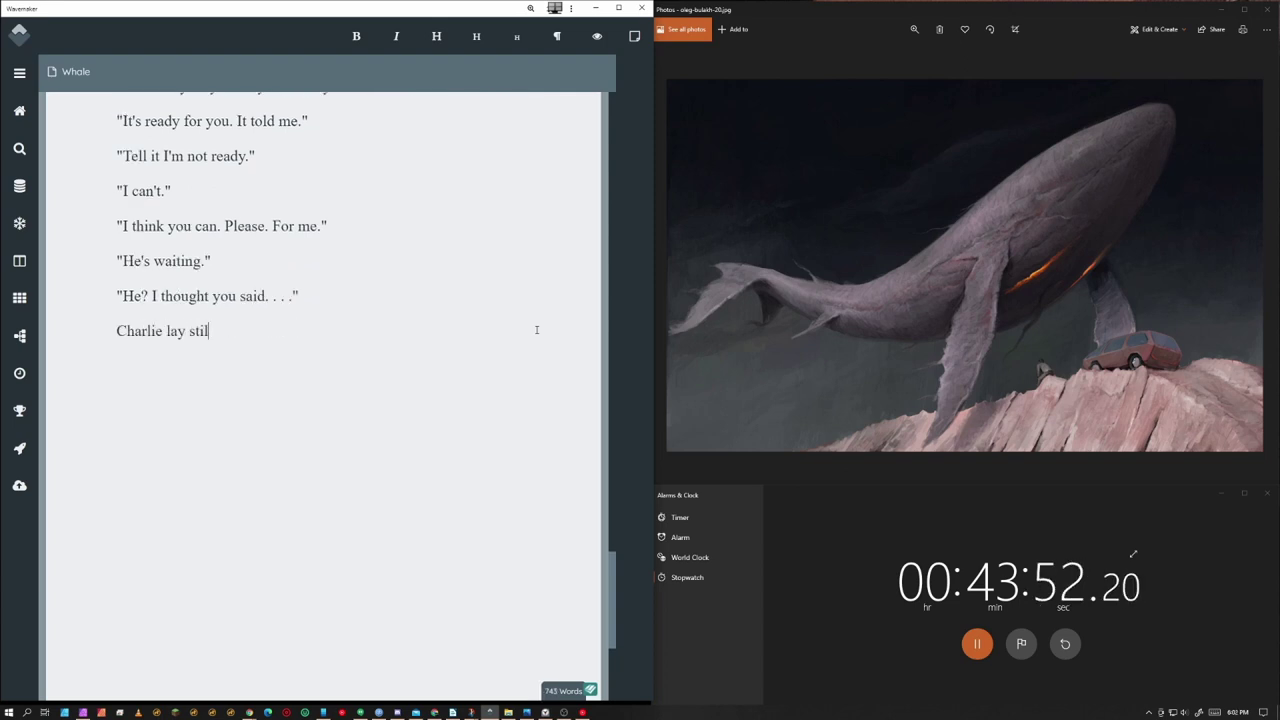
{"action": "type", "text": "l. Perfect. Unblem"}
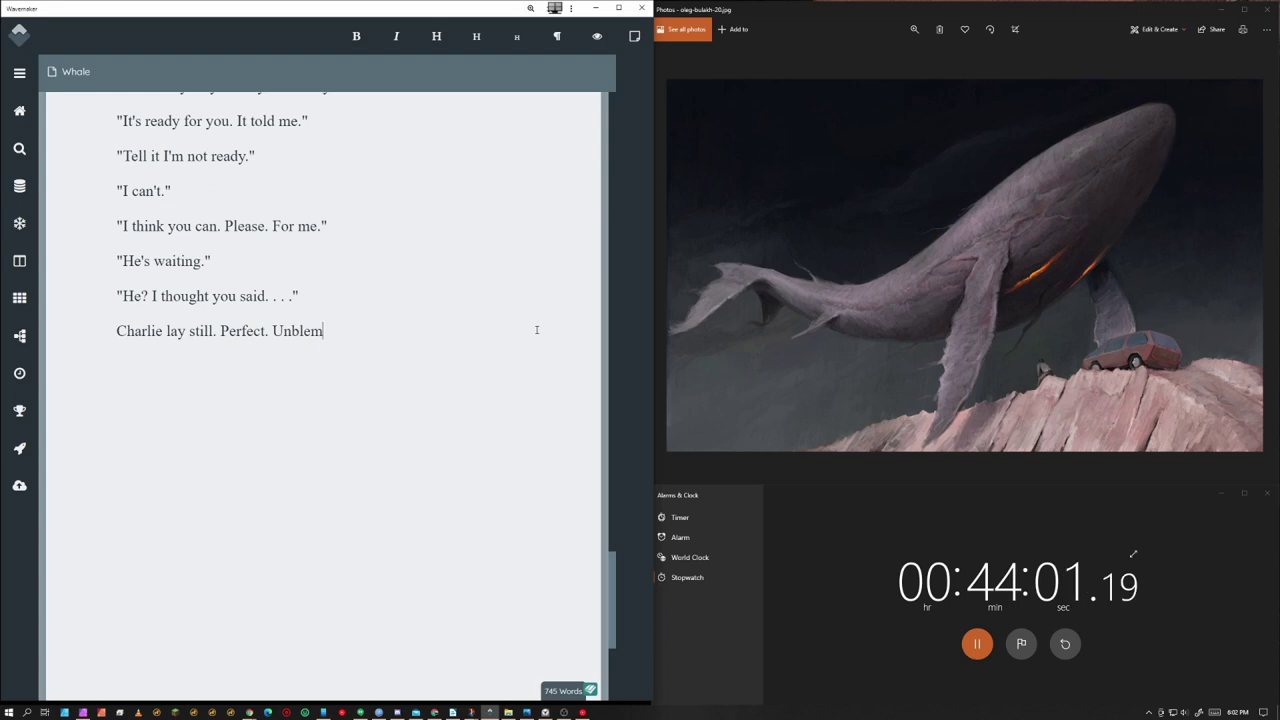
{"action": "type", "text": "ished. Healthy to anyone who didn't know. And Nathan "}
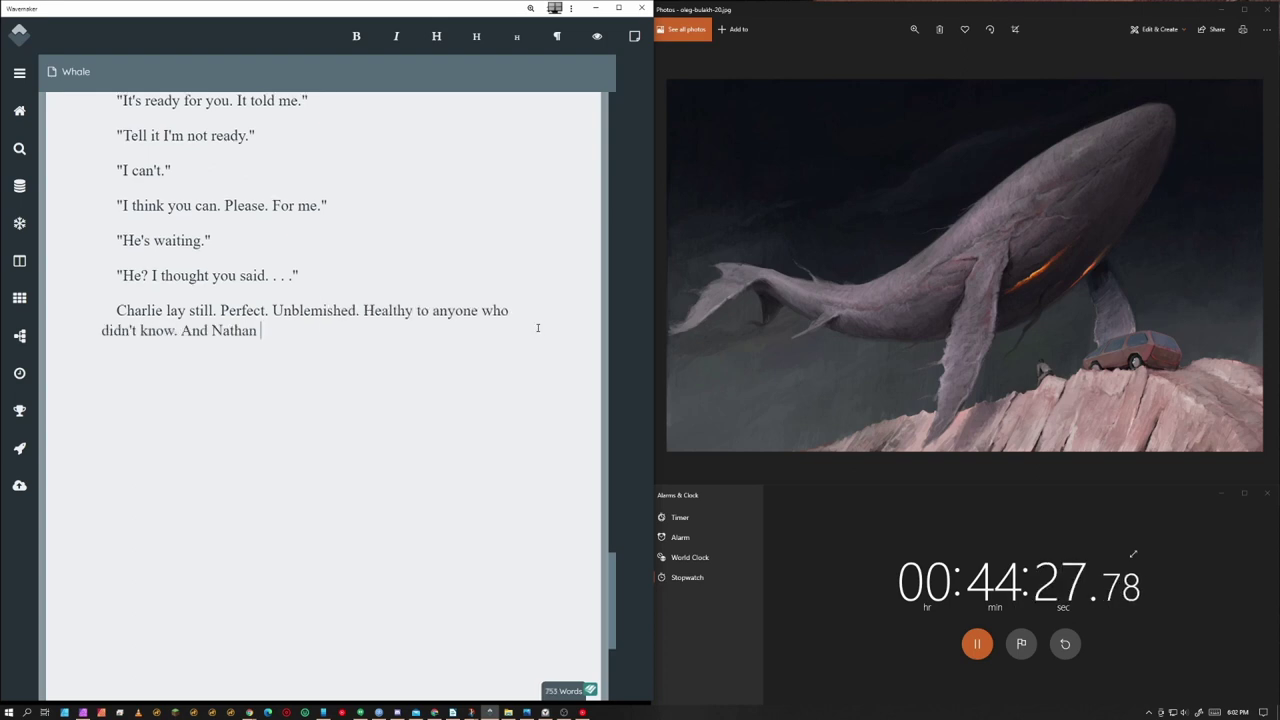
{"action": "type", "text": "fumbled with his phone to take a picture because he knew"}
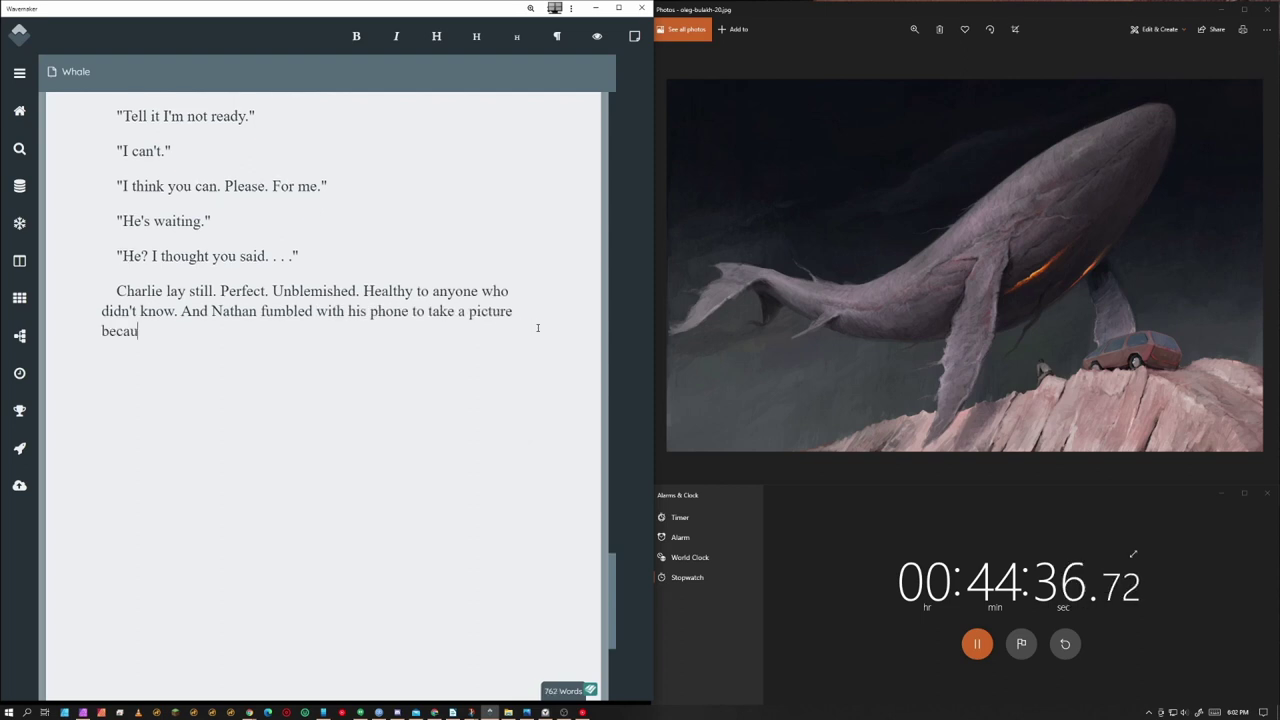
{"action": "key", "text": "BackSpace"}
{"action": "key", "text": "BackSpace"}
{"action": "key", "text": "BackSpace"}
{"action": "key", "text": "BackSpace"}
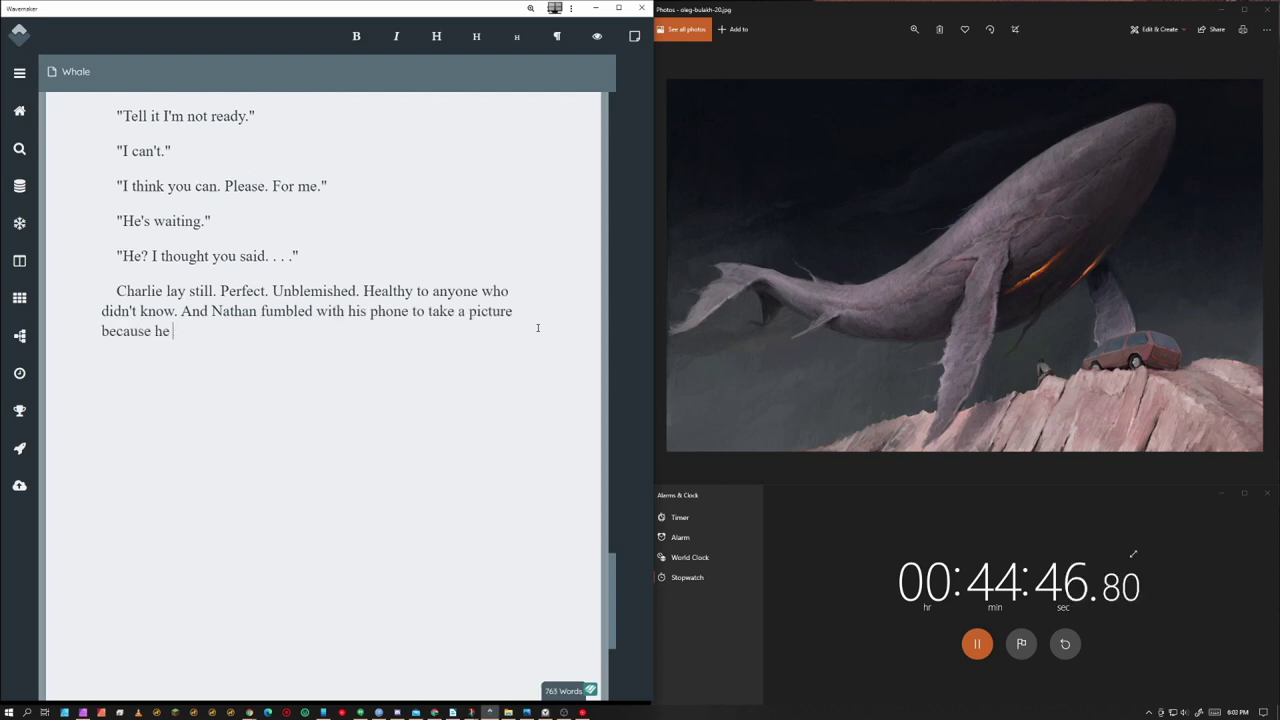
{"action": "key", "text": "BackSpace"}
{"action": "key", "text": "BackSpace"}
{"action": "key", "text": "BackSpace"}
{"action": "type", "text": "Charlie looked so alive"}
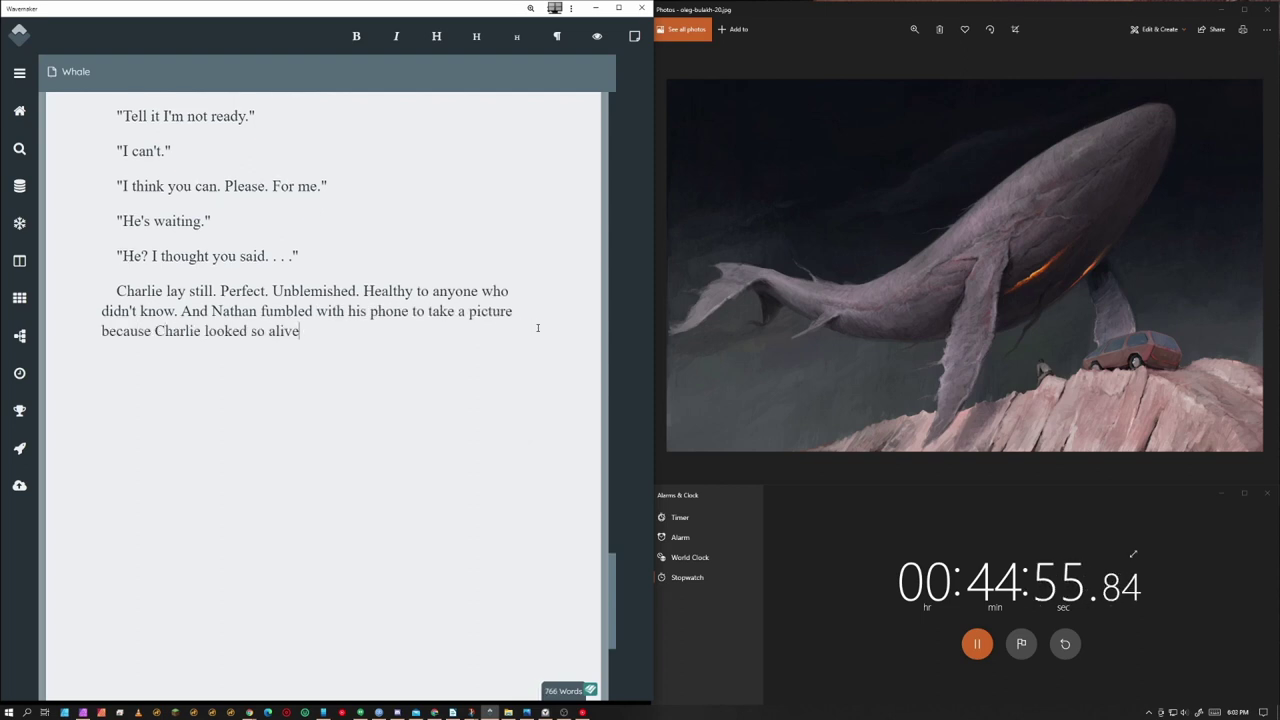
{"action": "type", "text": ", and he wanted to have that forever"}
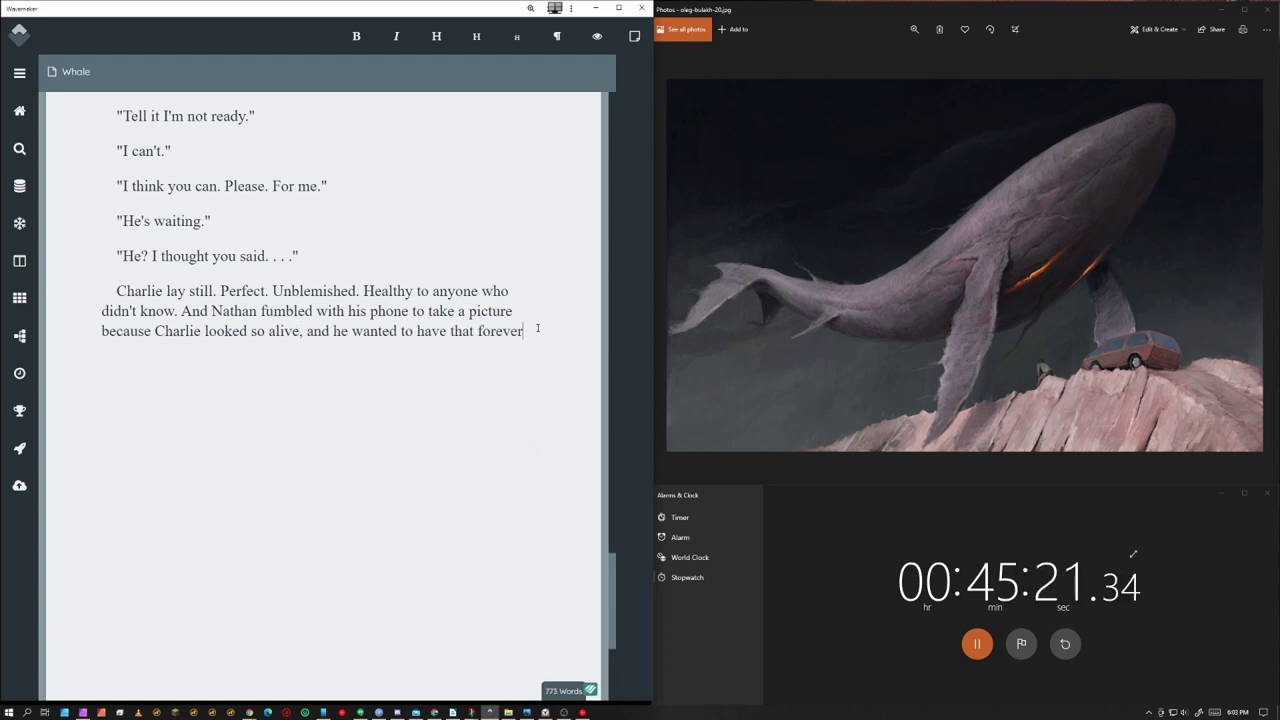
{"action": "type", "text": ". He knew his memory would "}
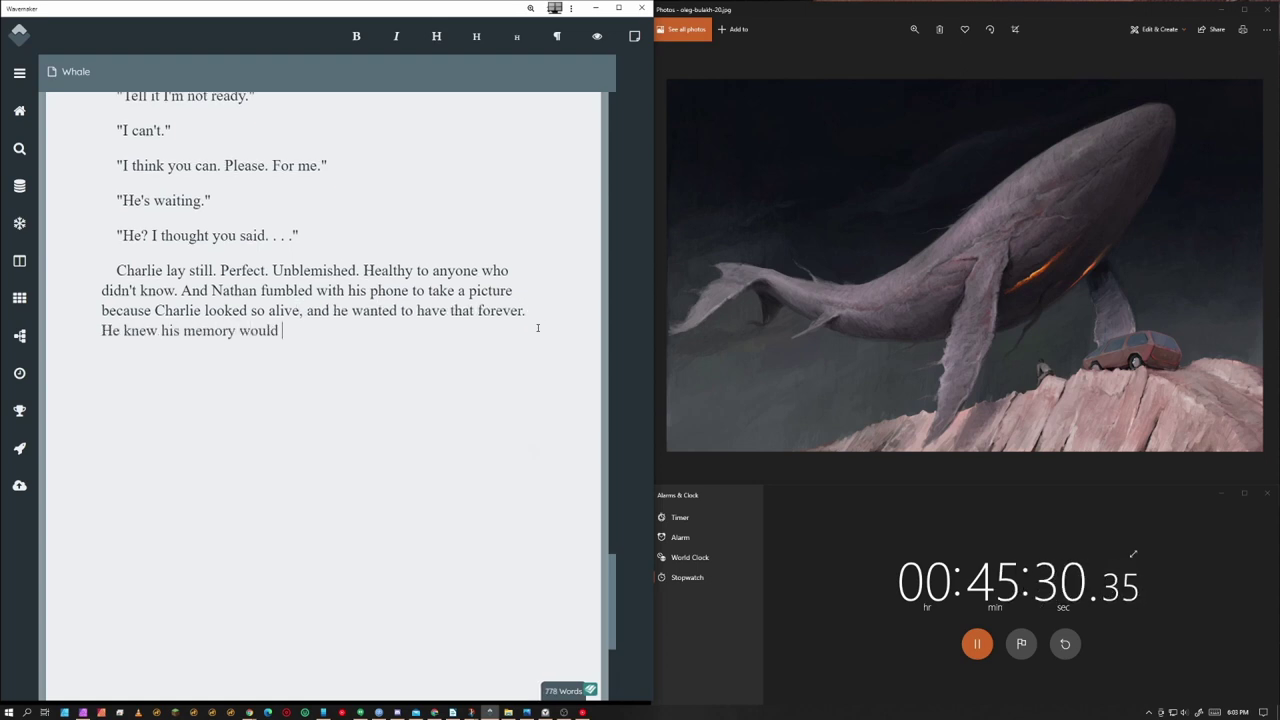
{"action": "type", "text": "make mistakes, leave out details, paint"}
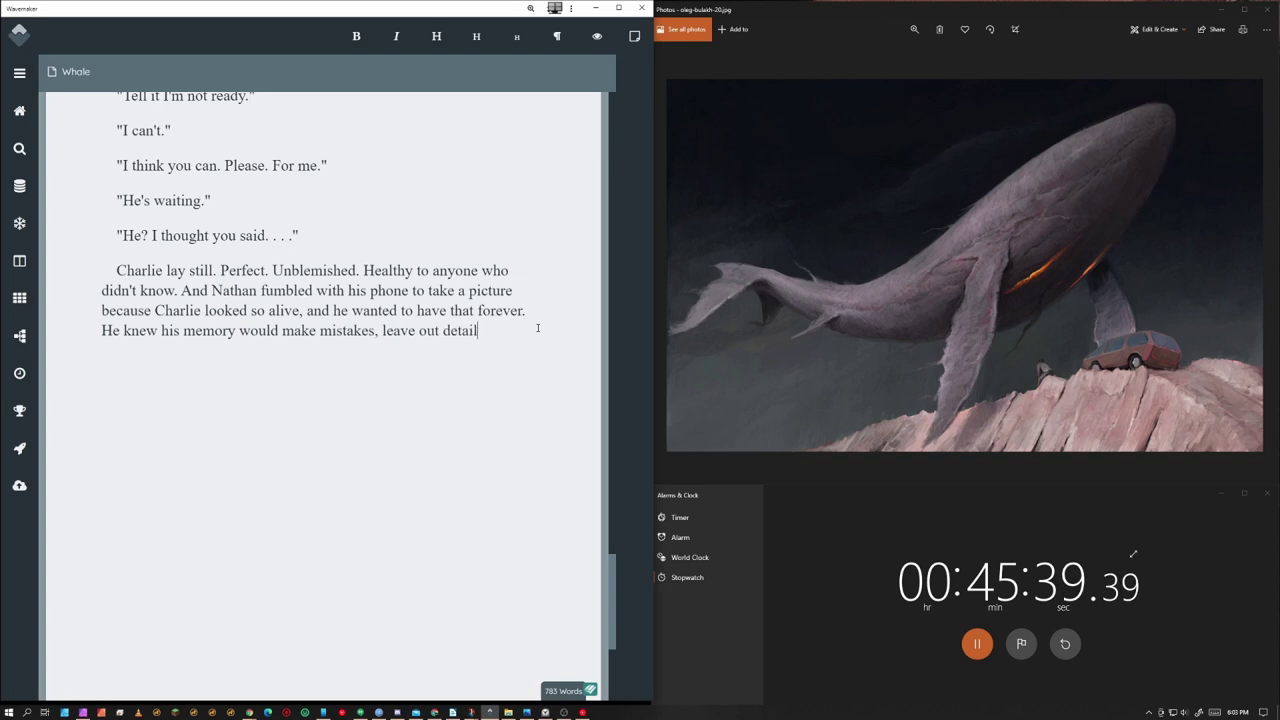
{"action": "key", "text": "BackSpace"}
{"action": "key", "text": "BackSpace"}
{"action": "key", "text": "BackSpace"}
{"action": "key", "text": "BackSpace"}
{"action": "key", "text": "BackSpace"}
{"action": "key", "text": "BackSpace"}
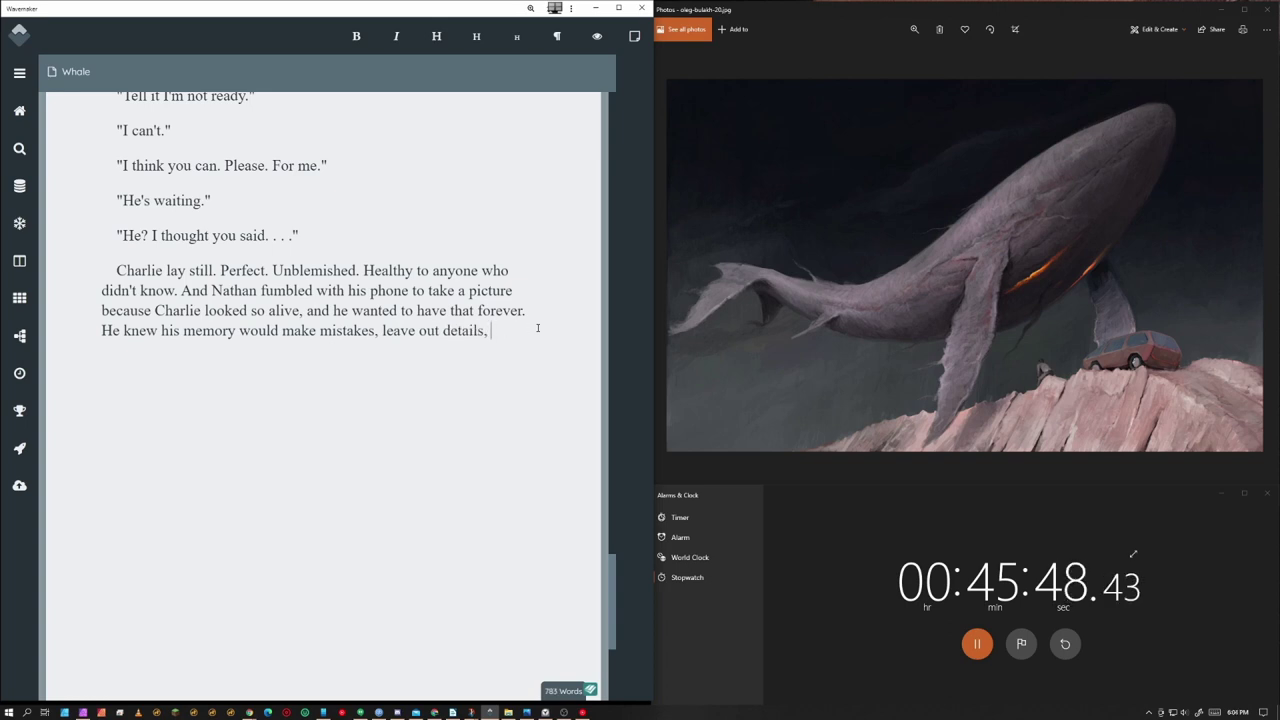
{"action": "type", "text": "twist the image into something it wasn't"}
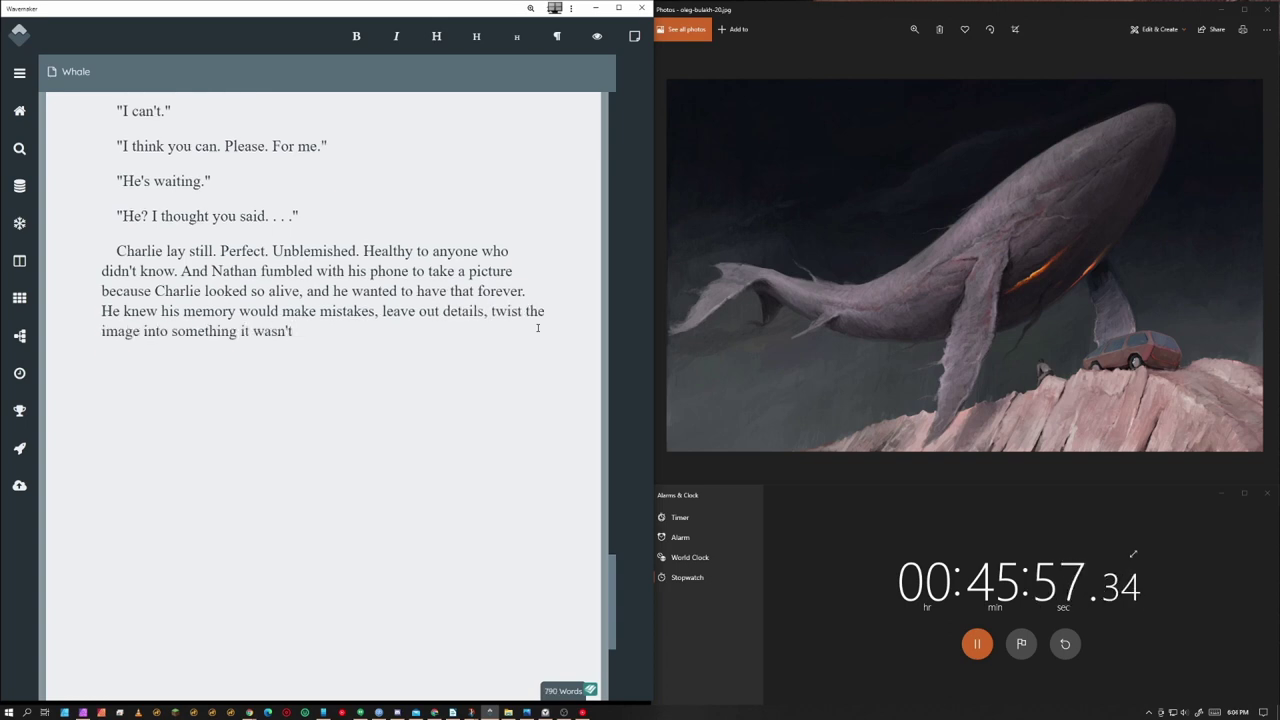
{"action": "type", "text": ", bring the inside to the outside."}
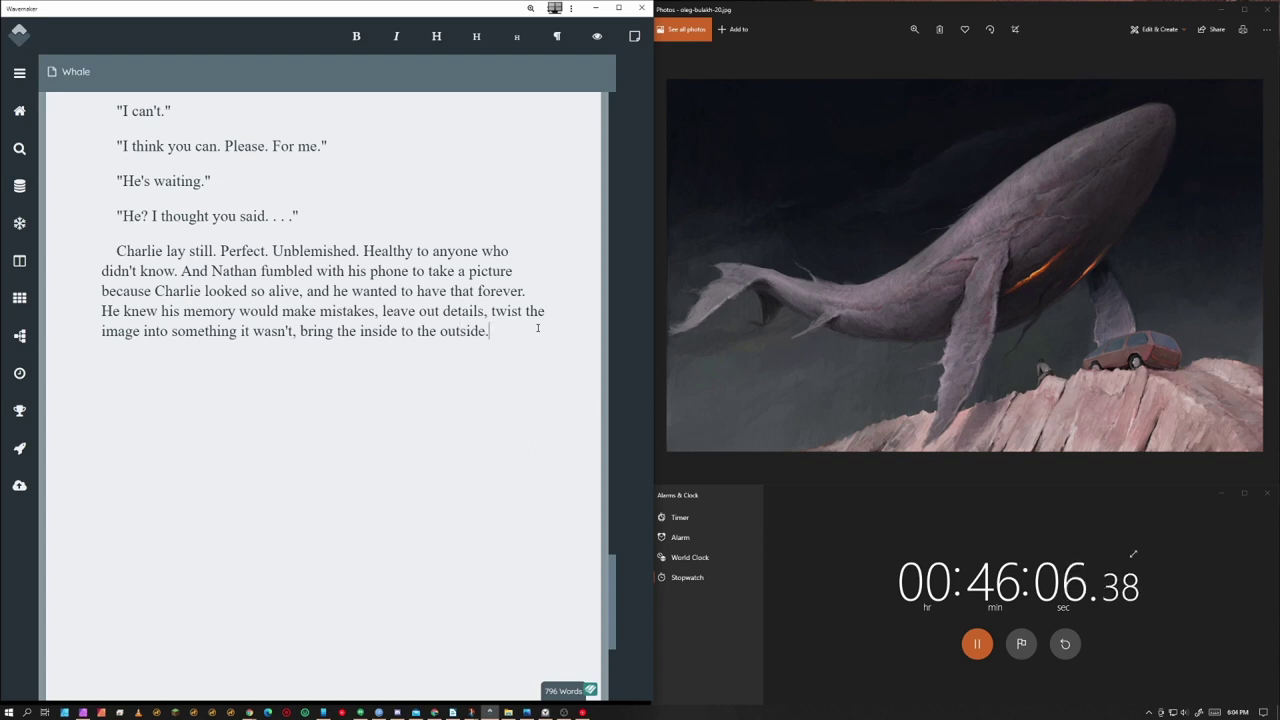
{"action": "type", "text": " But he couldn't do it"}
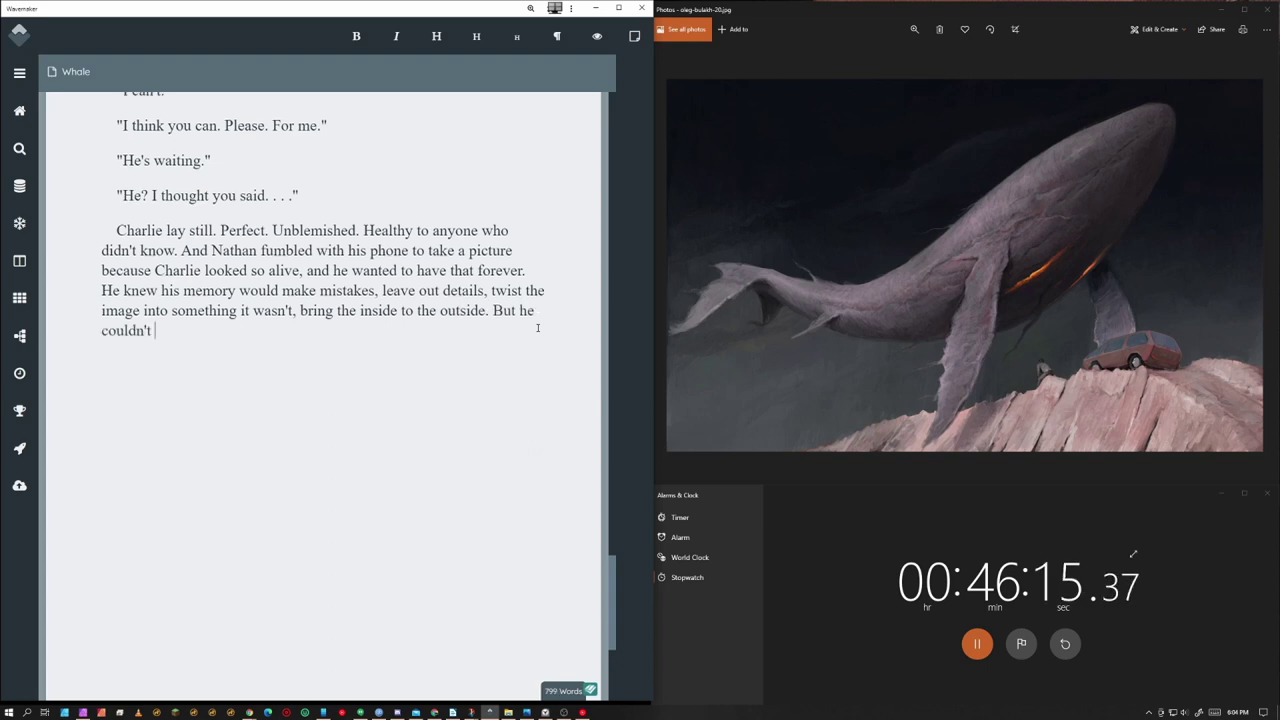
{"action": "key", "text": "ctrl+BackSpace"}
{"action": "key", "text": "ctrl+BackSpace"}
{"action": "key", "text": "ctrl+BackSpace"}
{"action": "key", "text": "ctrl+BackSpace"}
{"action": "key", "text": "ctrl+BackSpace"}
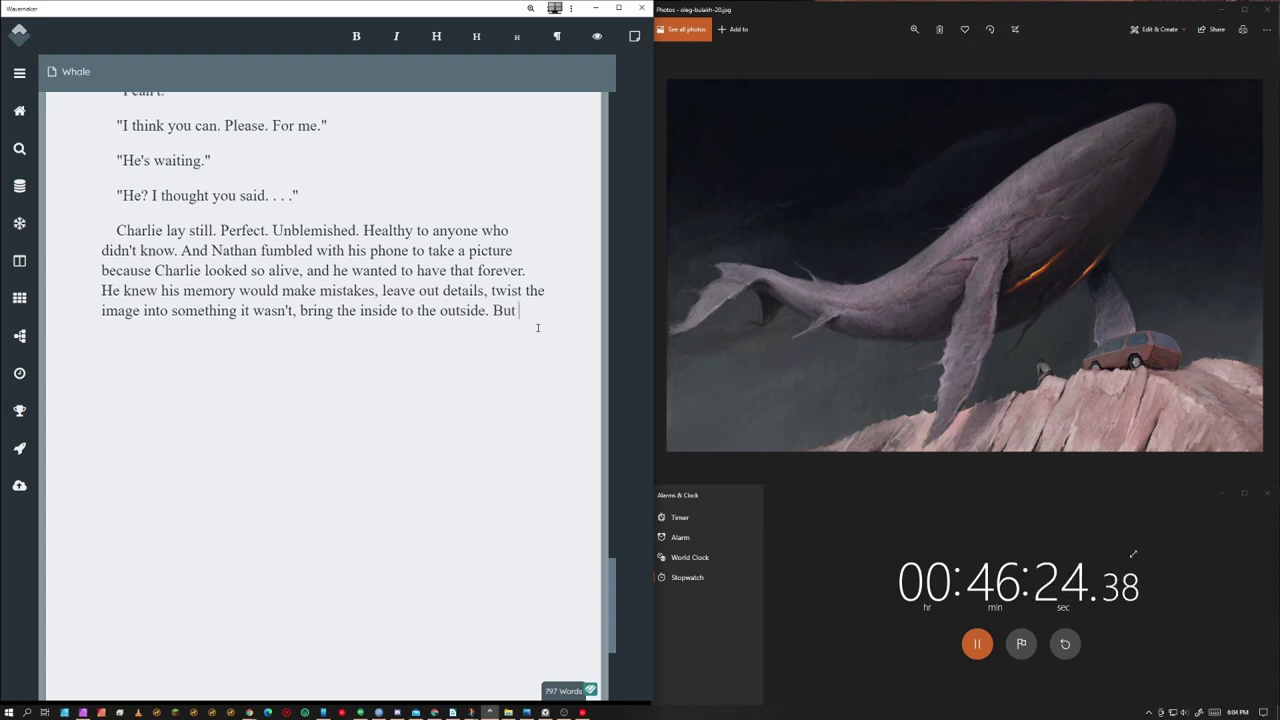
{"action": "type", "text": "Instead he threw his phone across the room, disgusted by the thought."}
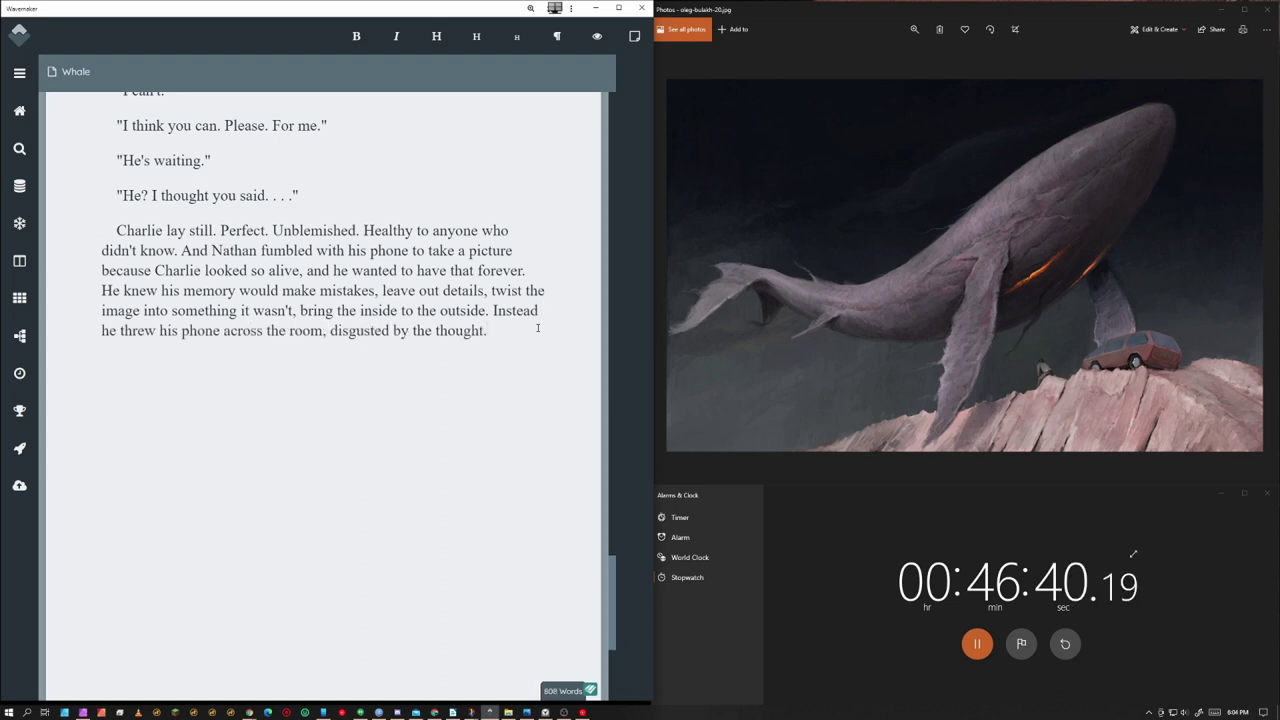
Add 'He stormed down the hall, the bench absent of his wife, and he didn't care.'
{"action": "key", "text": "Return"}
{"action": "type", "text": "He stormed down the hall, the bench absi"}
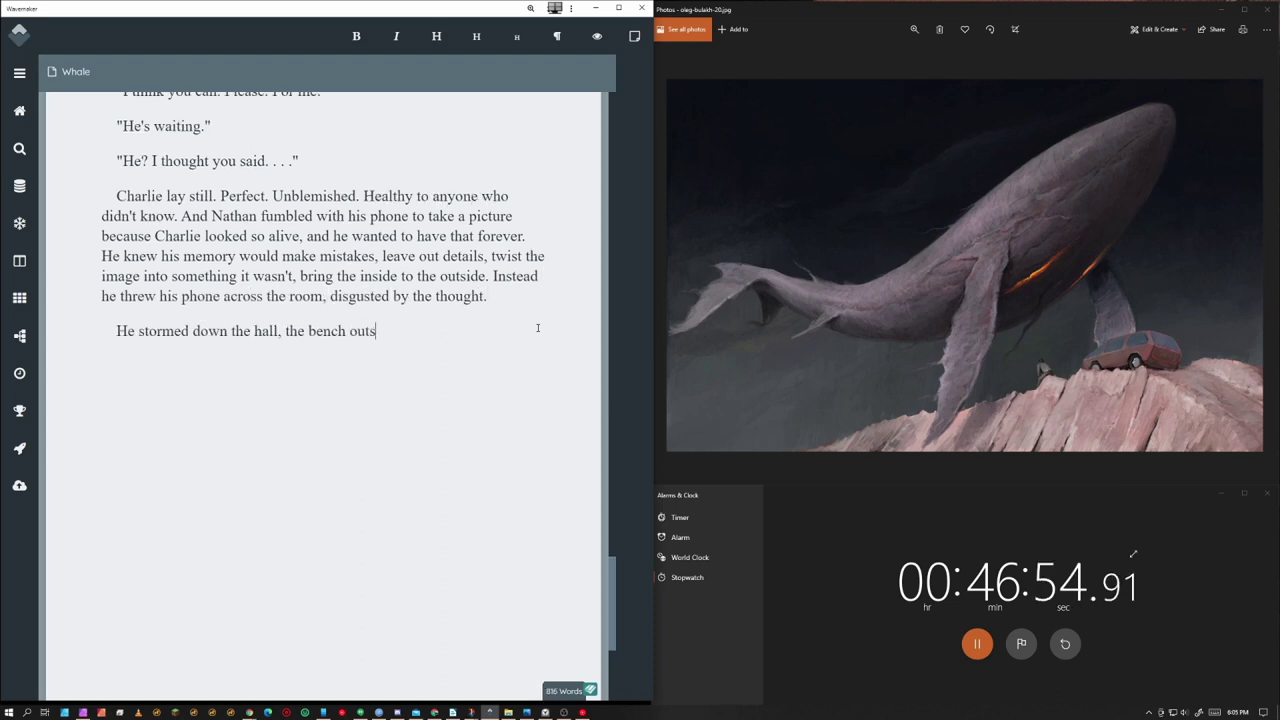
{"action": "key", "text": "ctrl+BackSpace"}
{"action": "type", "text": "absent of his wife"}
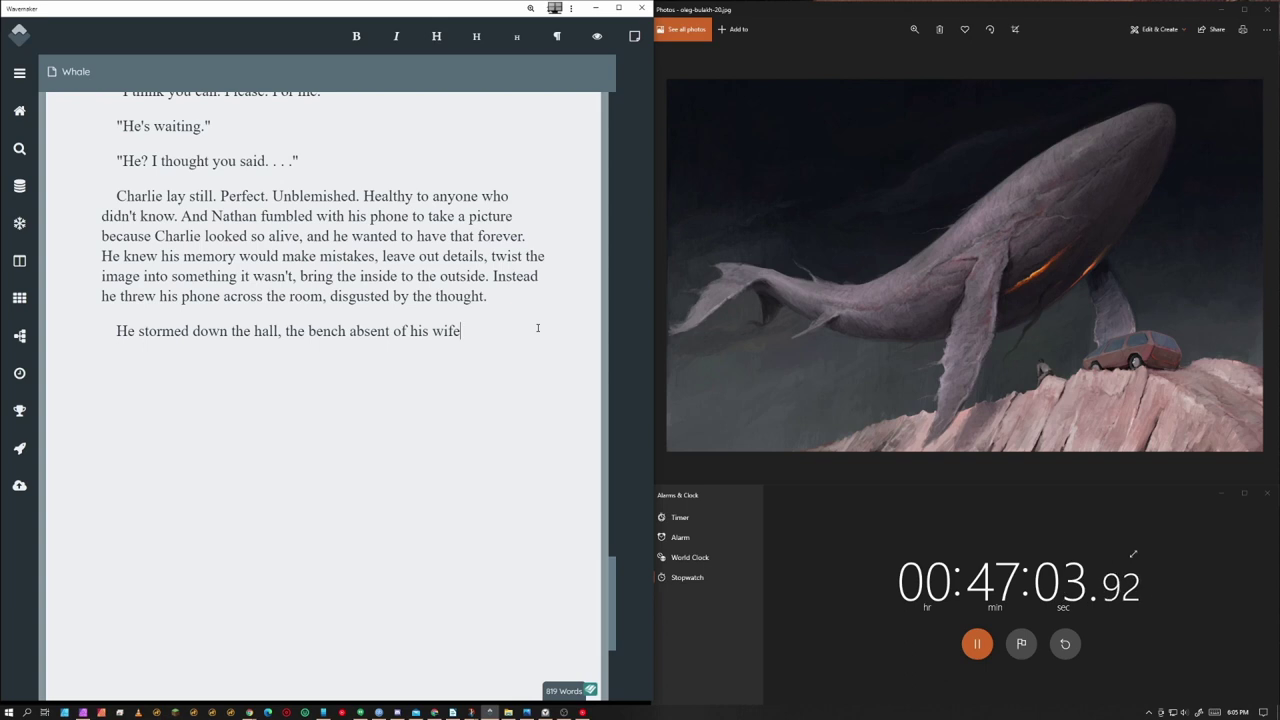
{"action": "type", "text": ", and he didn't care."}
Add the wind-tunnel parking lot paragraph ending 'Not Nathan.'
{"action": "key", "text": "Return"}
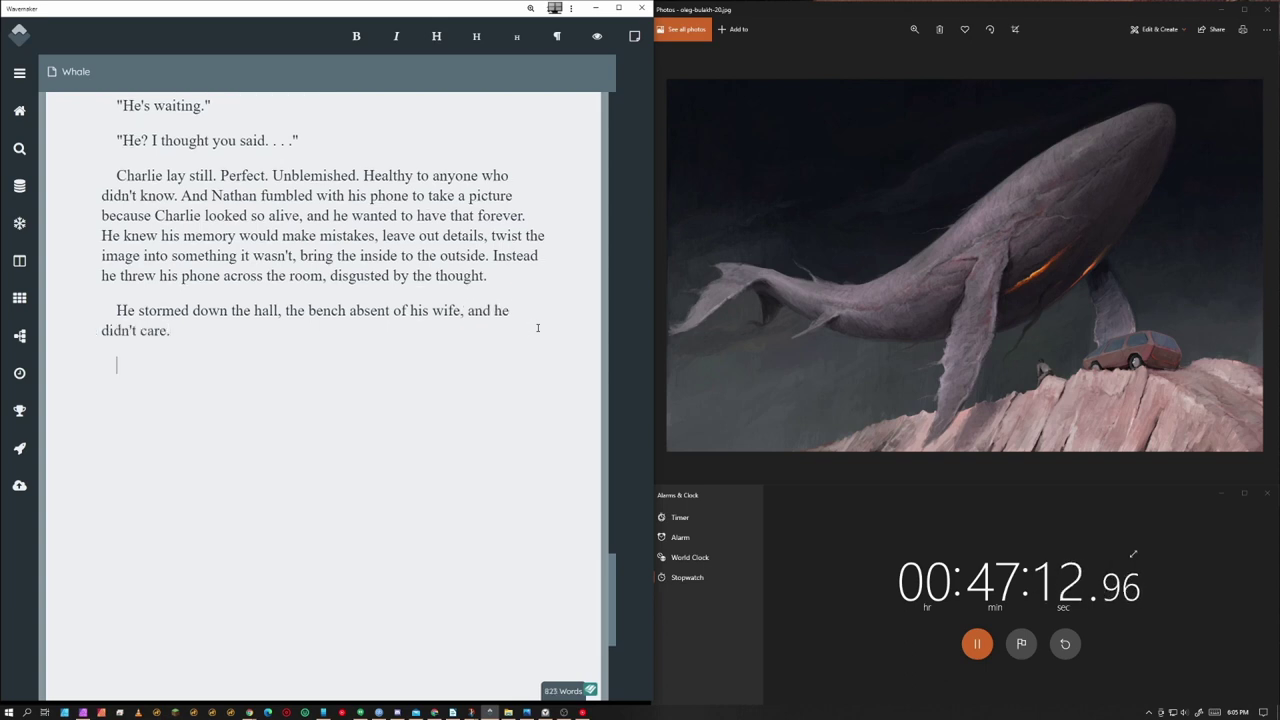
{"action": "type", "text": "The parking lot was a wind tunne"}
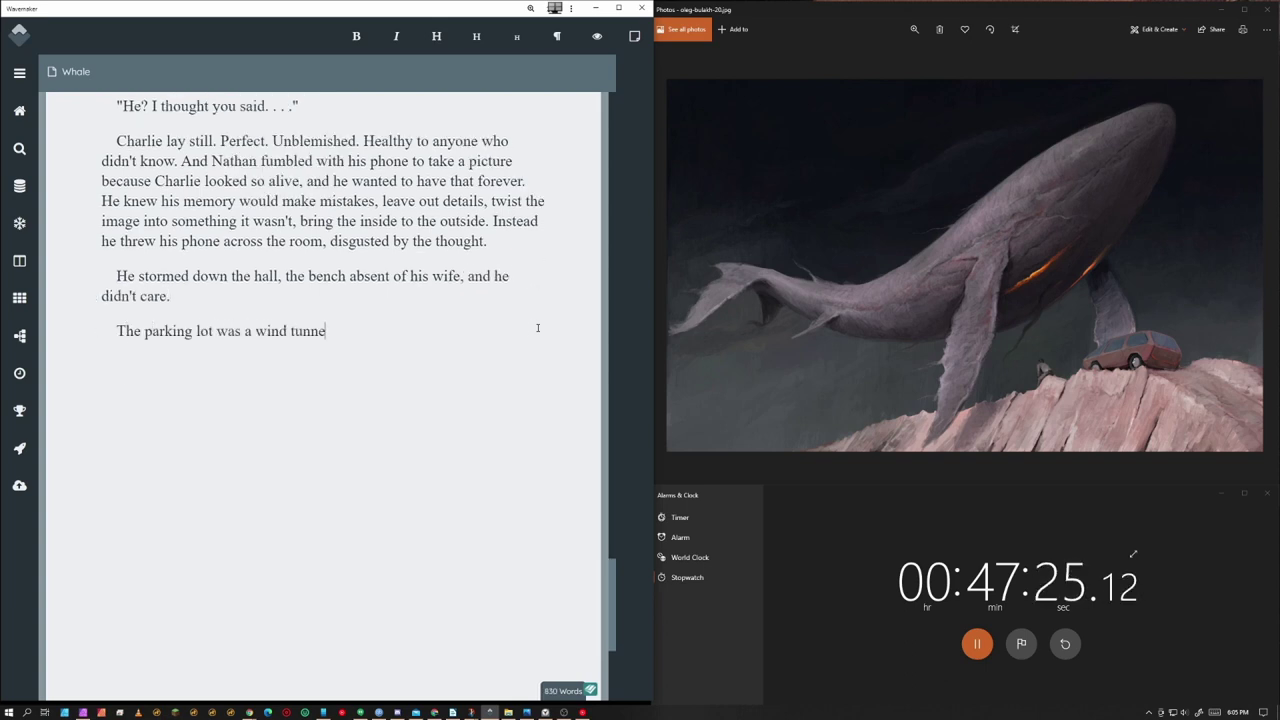
{"action": "type", "text": "l. People hurried in from th"}
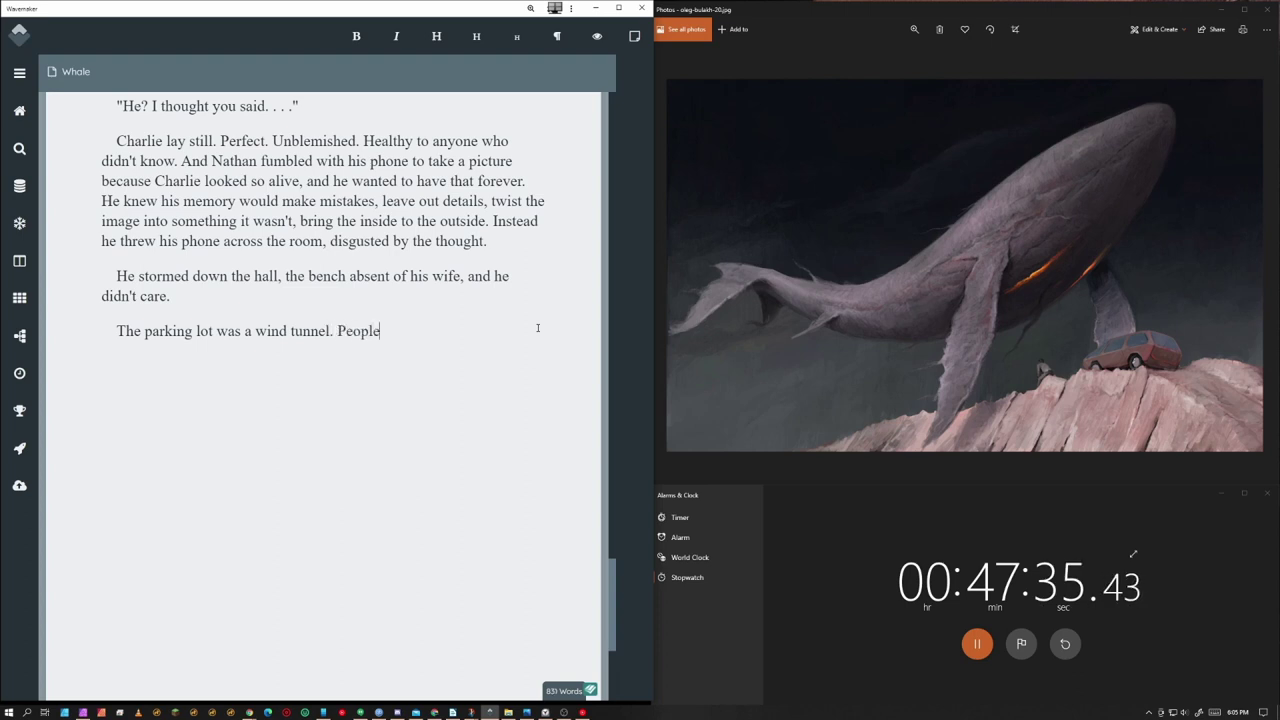
{"action": "type", "text": "e coming storm with inverted umbrellas."}
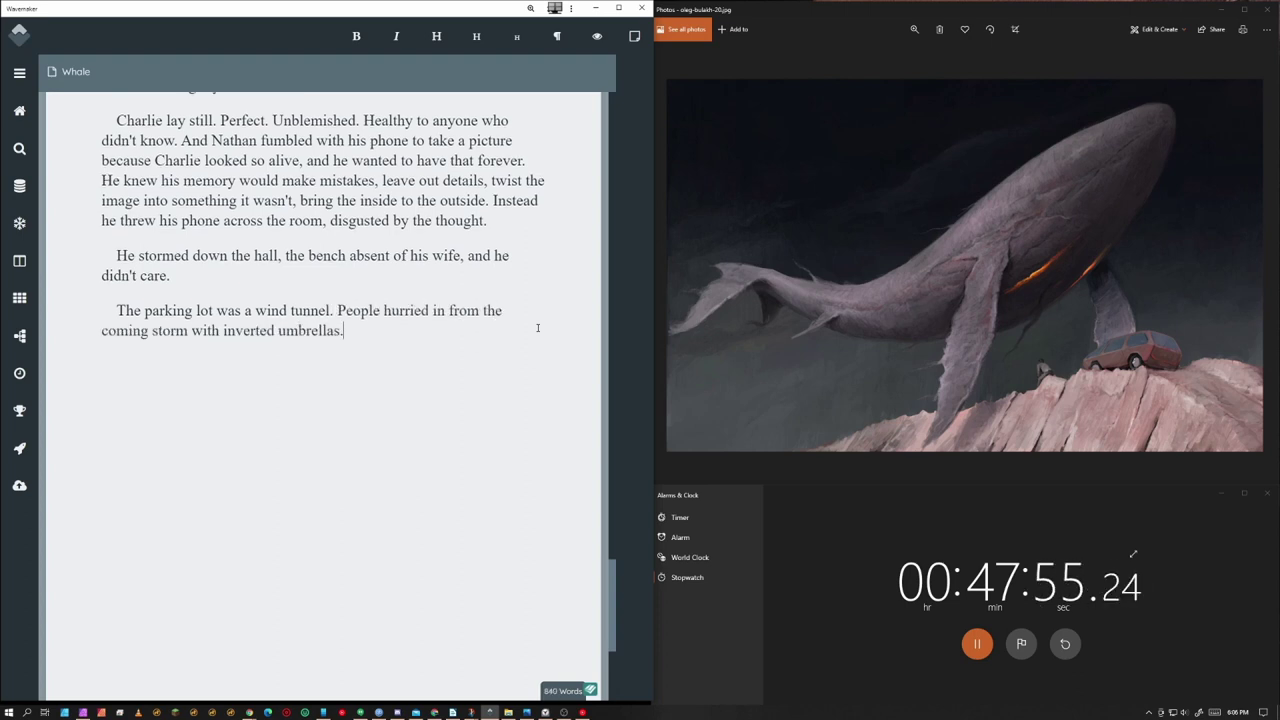
{"action": "type", "text": " Not Nathan."}
Write Nathan racing through traffic and red lights toward clouds with finlike wisps breaking free
{"action": "key", "text": "Return"}
{"action": "type", "text": "He got in his car, "}
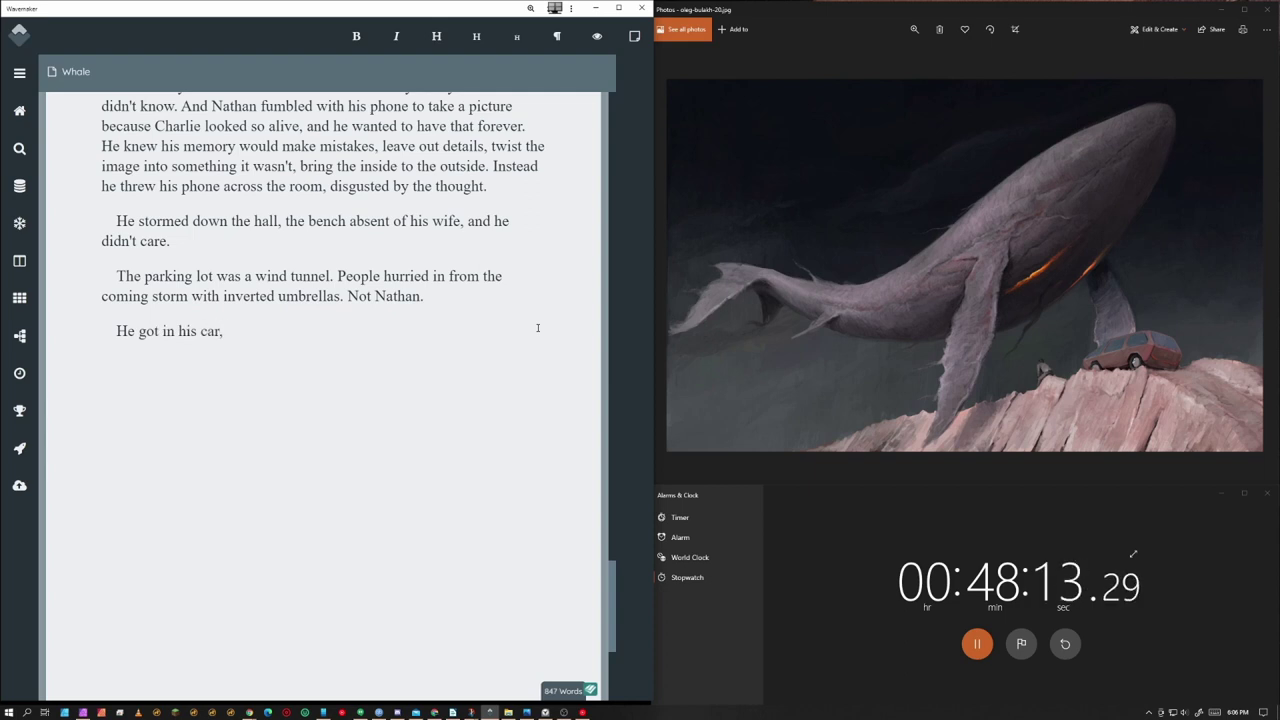
{"action": "type", "text": "weaved through traffic"}
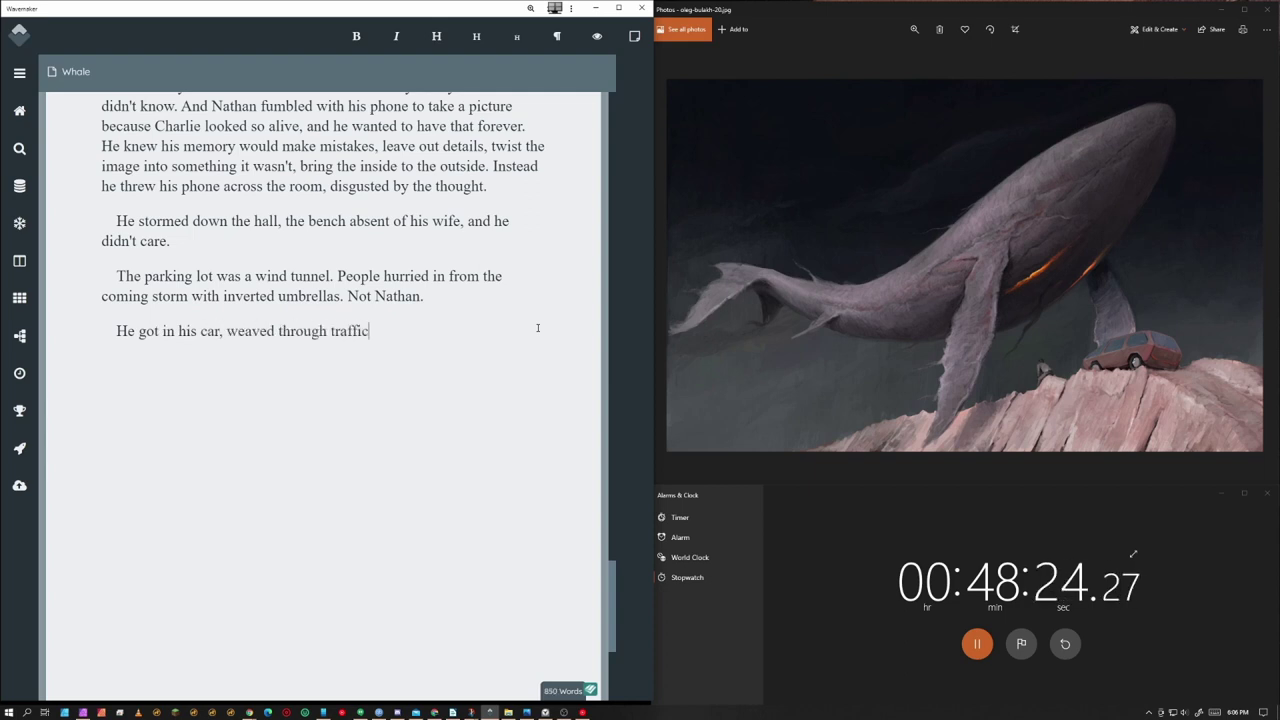
{"action": "type", "text": ", barreled through red ligh"}
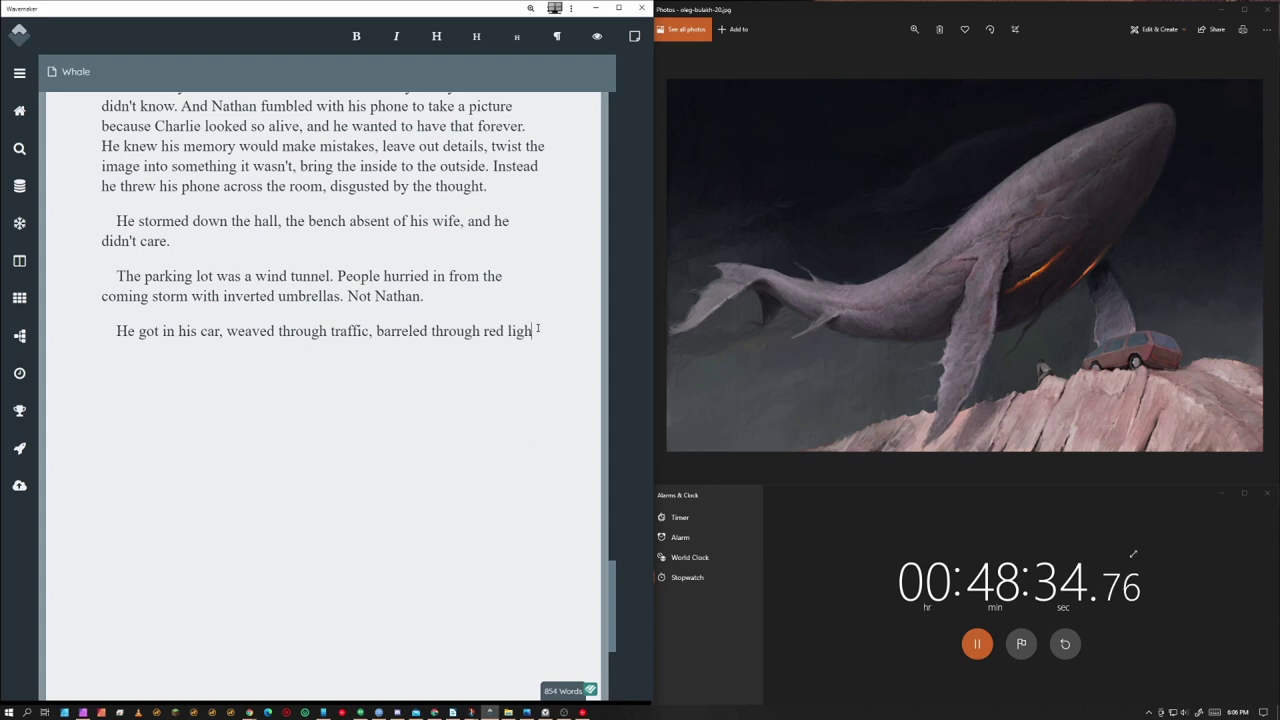
{"action": "type", "text": "ts, the honks of horns g"}
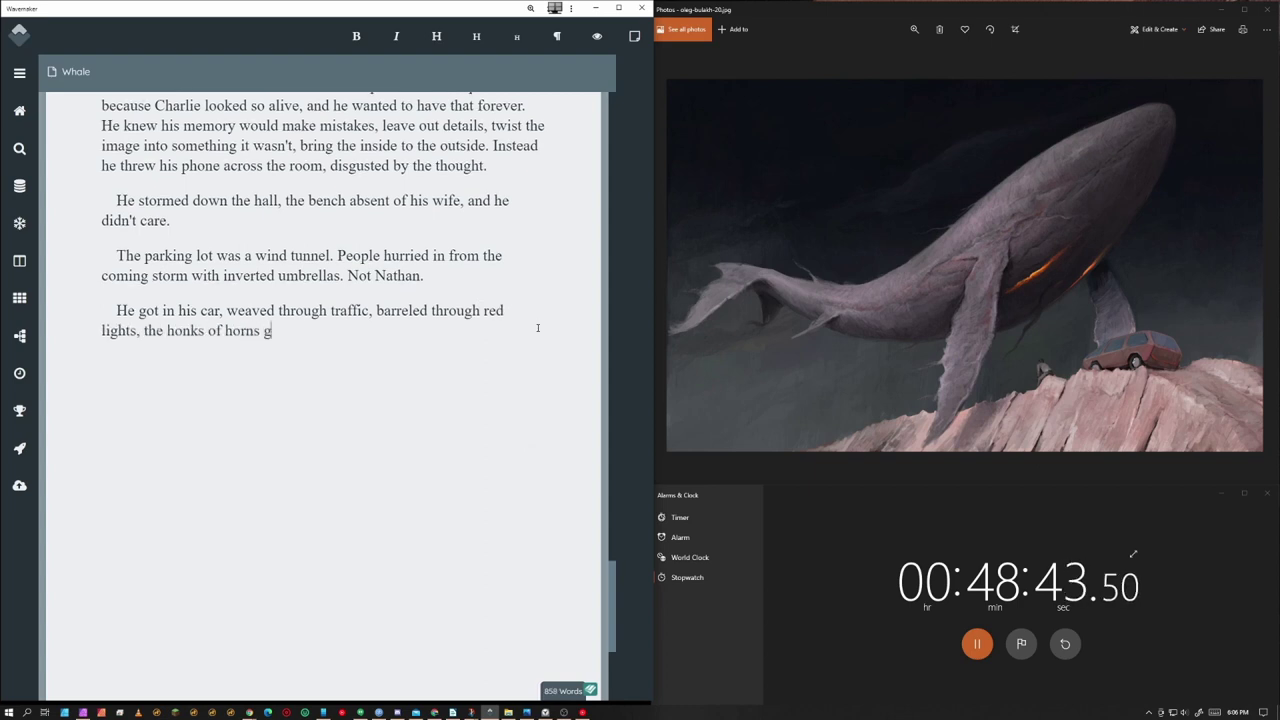
{"action": "type", "text": "nats buzzing around his head. Soon he was on the highway, chasing "}
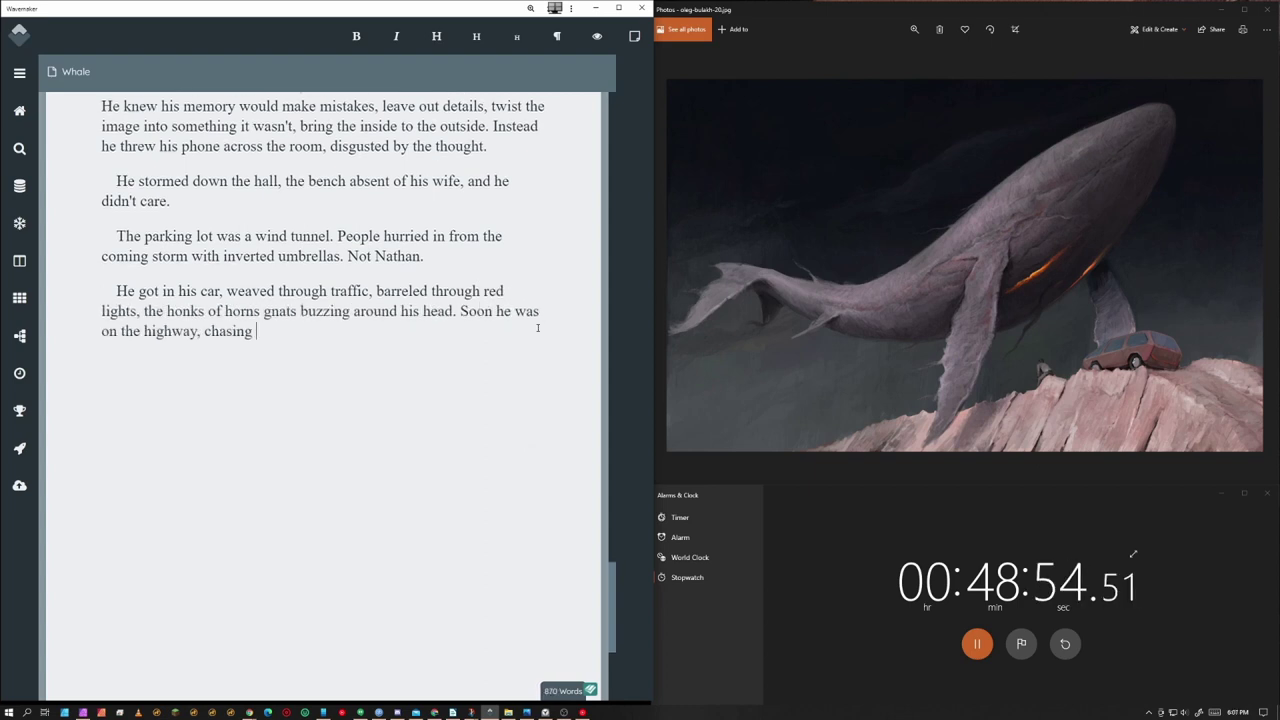
{"action": "type", "text": "the storm. I"}
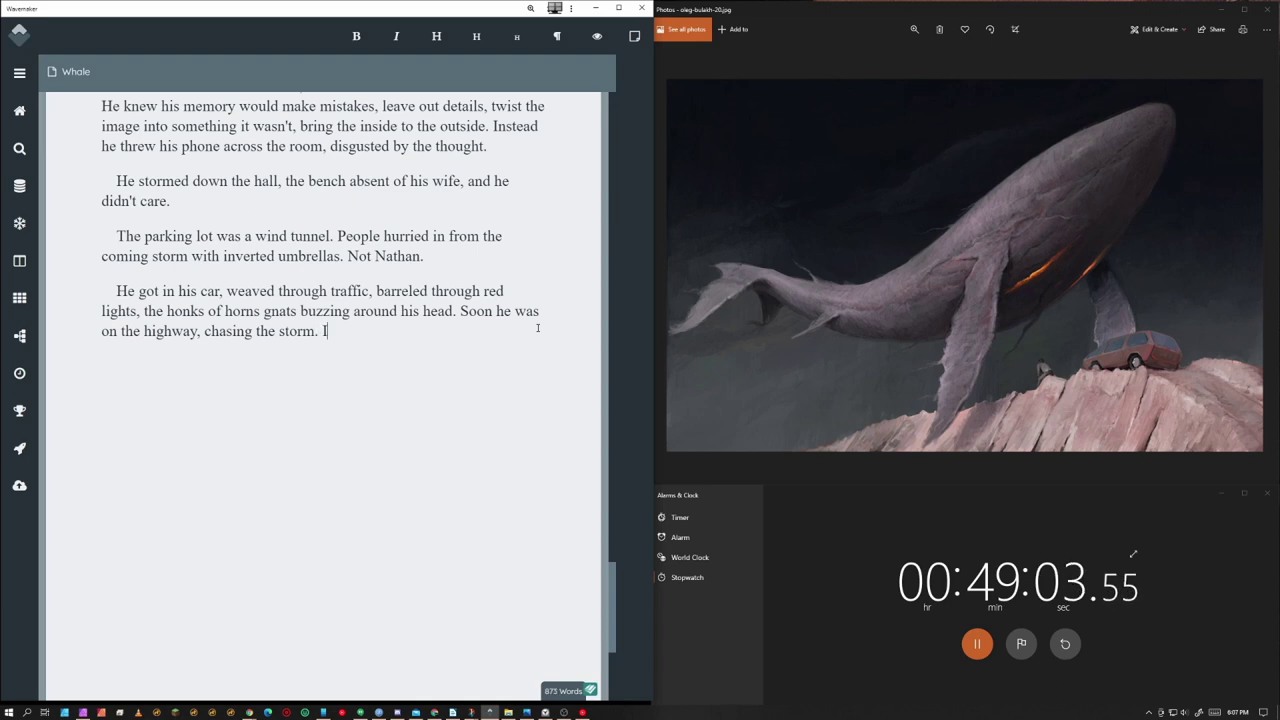
{"action": "type", "text": "ts belly sagged to mountaintop"}
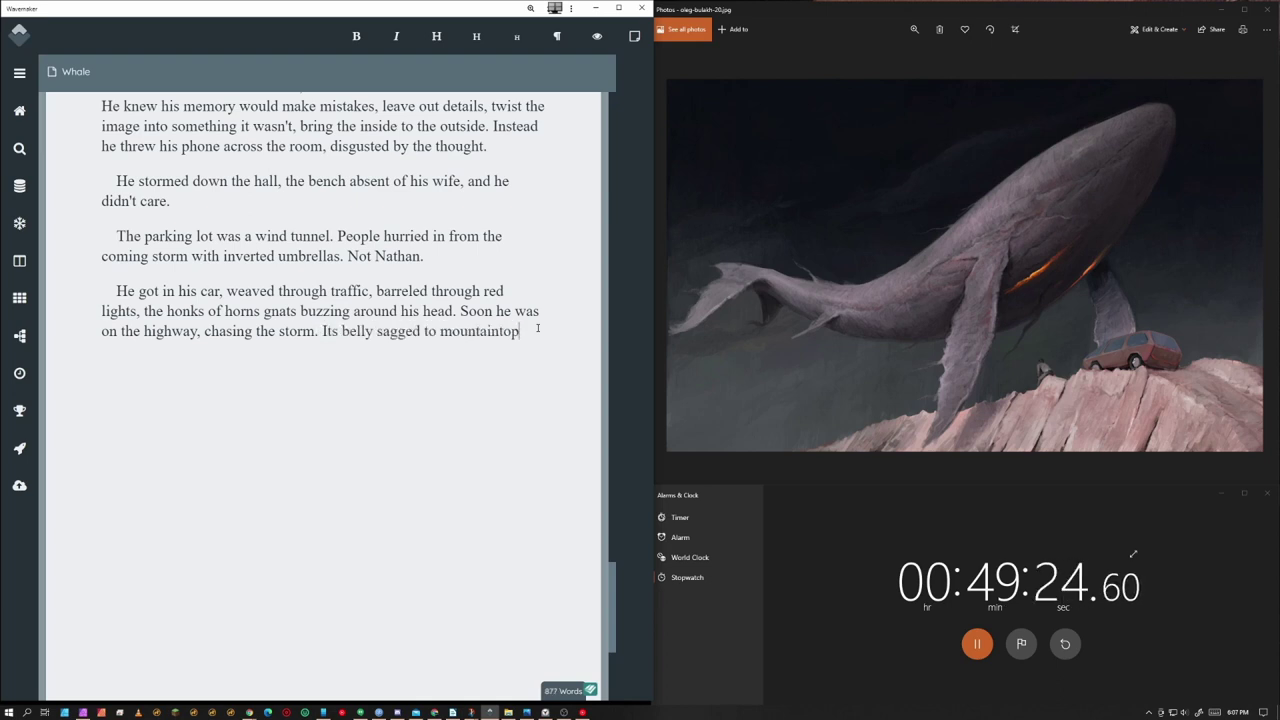
{"action": "type", "text": "s, wisps brea"}
{"action": "key", "text": "BackSpace"}
{"action": "key", "text": "BackSpace"}
{"action": "key", "text": "BackSpace"}
{"action": "key", "text": "BackSpace"}
{"action": "type", "text": "wisps break"}
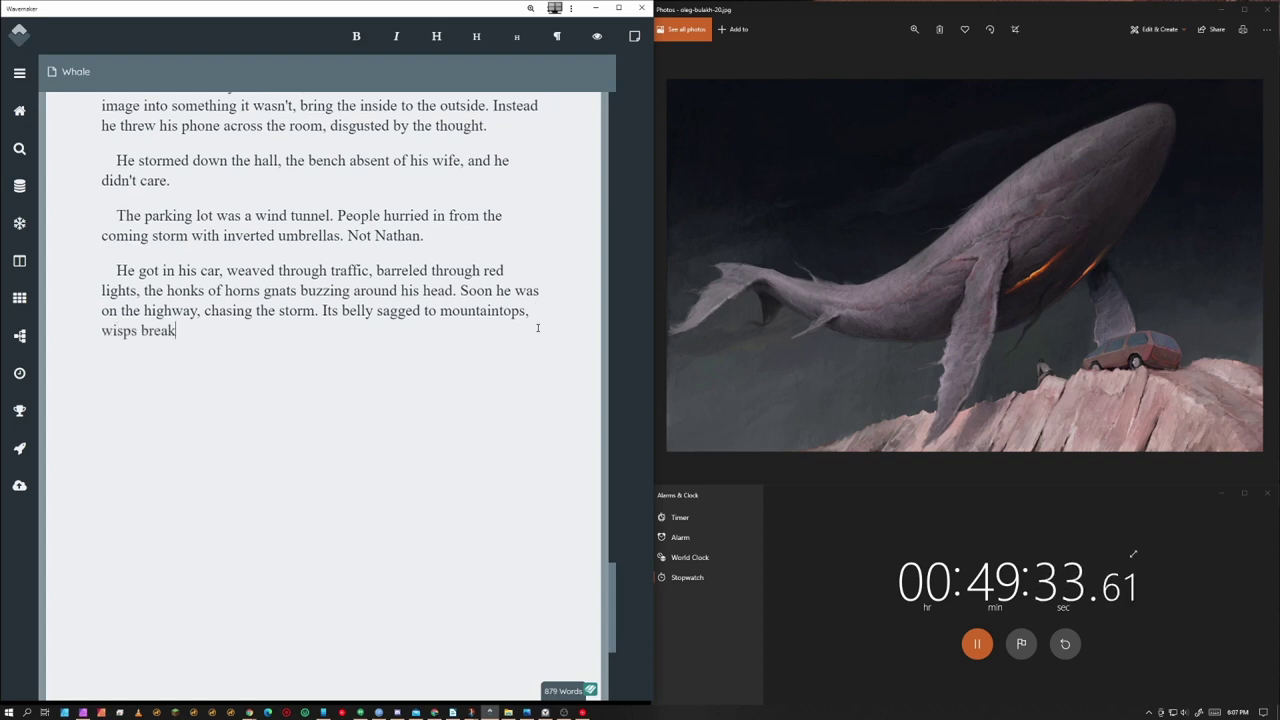
{"action": "type", "text": "ing free"}
{"action": "type", "text": ", fall"}
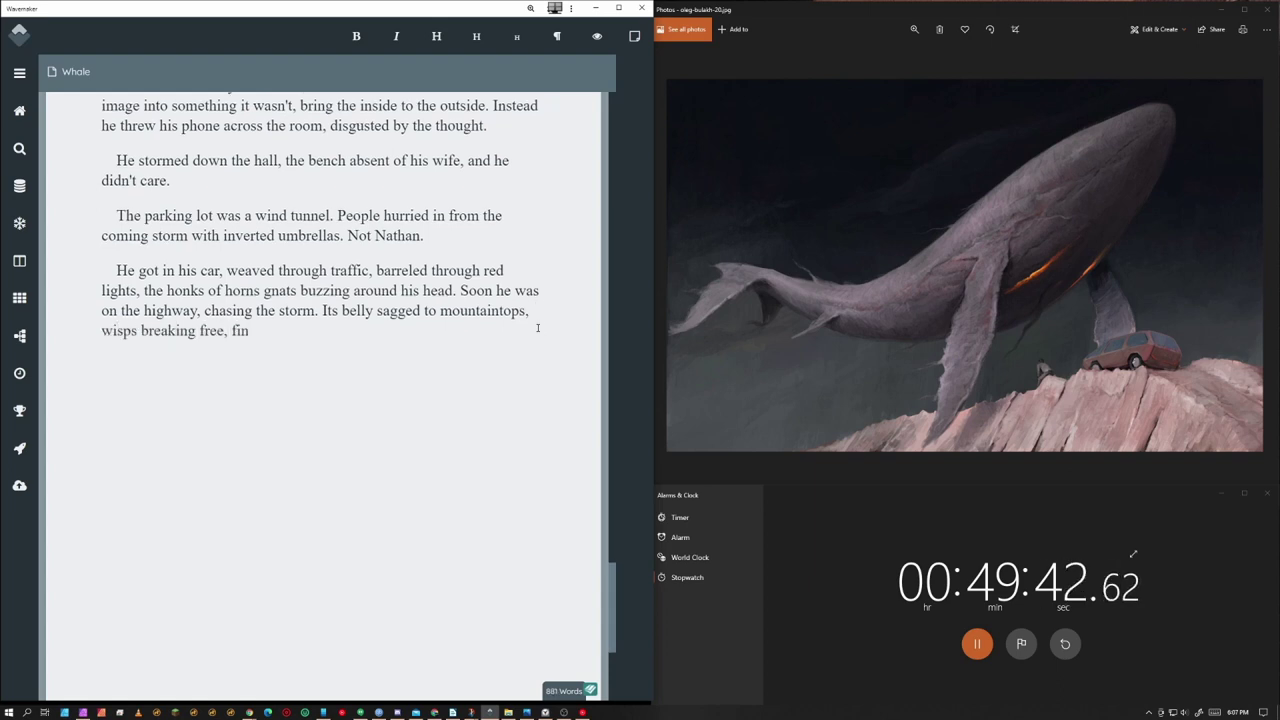
{"action": "key", "text": "ctrl+BackSpace"}
{"action": "key", "text": "ctrl+BackSpace"}
{"action": "key", "text": "ctrl+BackSpace"}
{"action": "key", "text": "ctrl+BackSpace"}
{"action": "key", "text": "ctrl+BackSpace"}
{"action": "type", "text": "finlike w"}
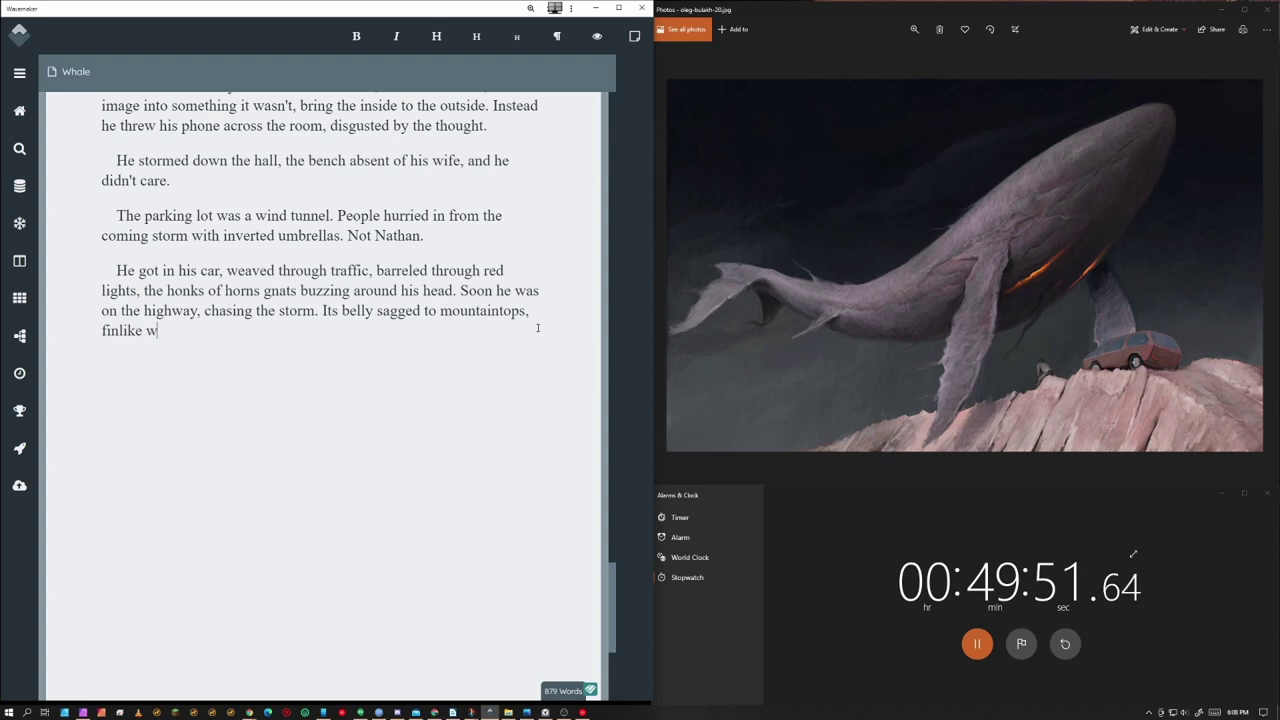
{"action": "type", "text": "isps breaking free."}
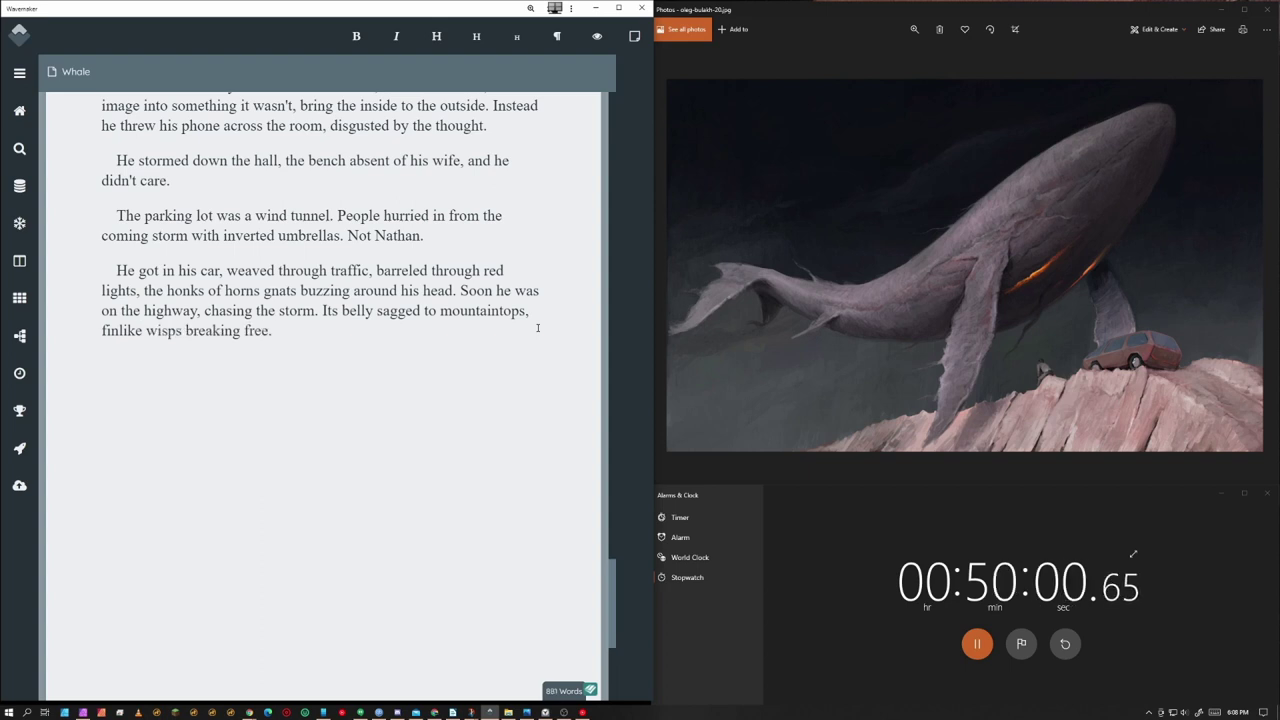
Write Nathan taking his car offroad up a winding, rocky road toward the darkest clouds
{"action": "key", "text": "Return"}
{"action": "type", "text": "His care wasn't meant for offroad, but "}
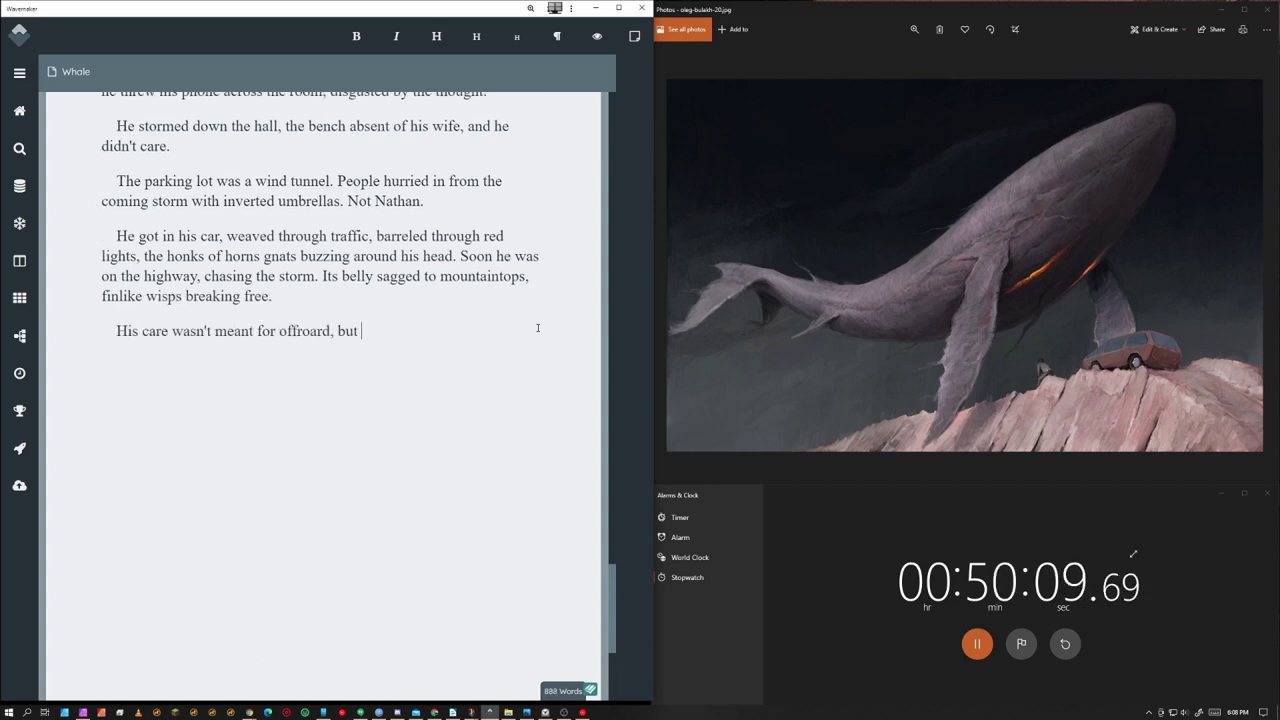
{"action": "type", "text": "he took it offroad anyway, the cab"}
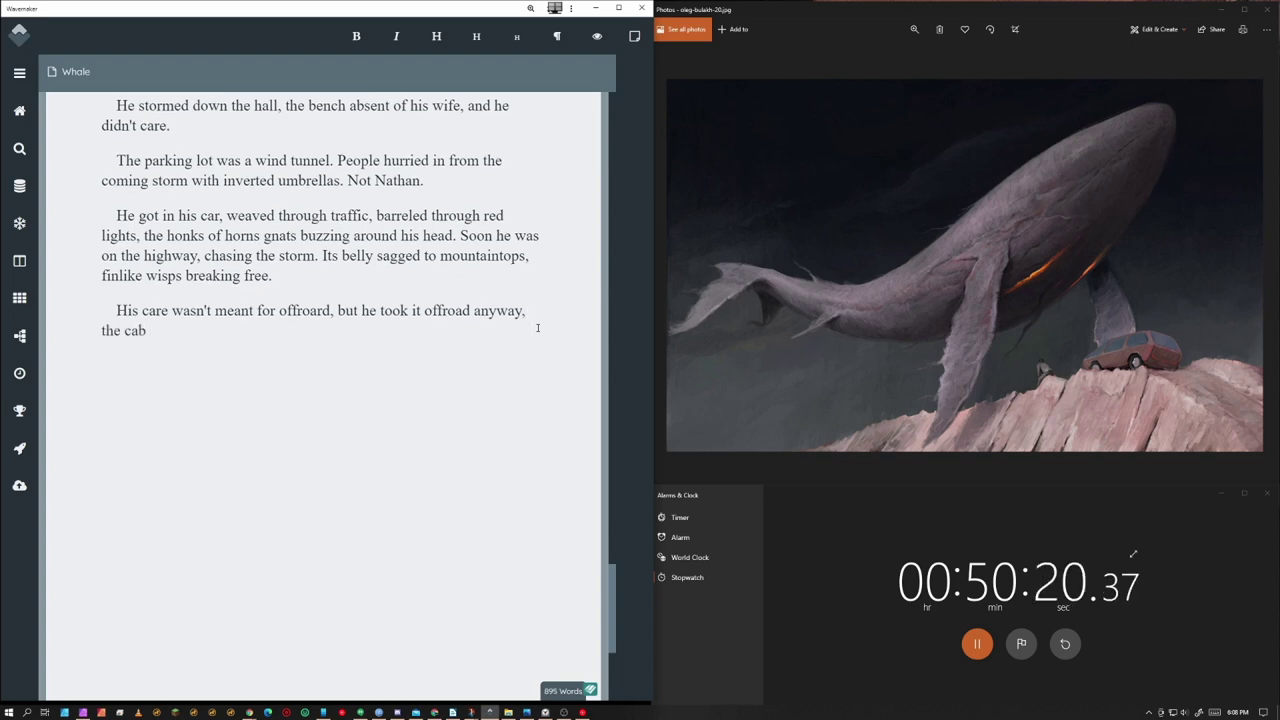
{"action": "type", "text": " jostling and making all kinds of sounds like"}
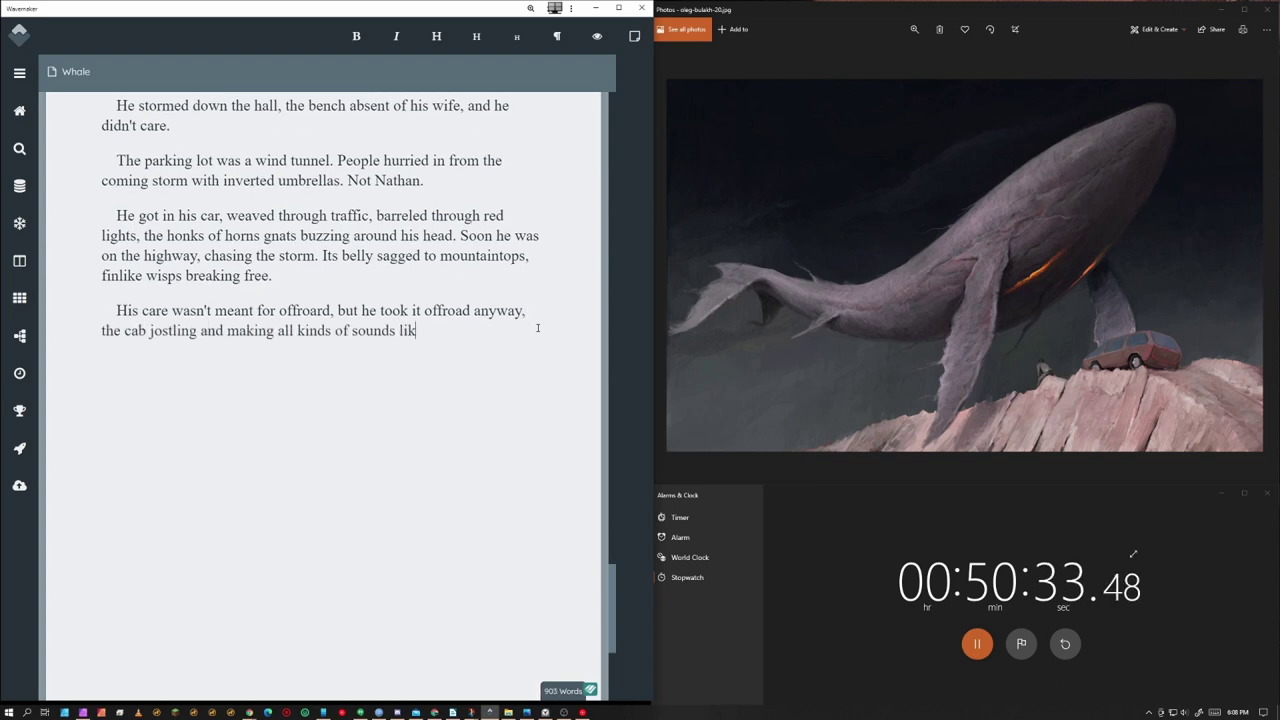
{"action": "key", "text": "BackSpace"}
{"action": "key", "text": "BackSpace"}
{"action": "key", "text": "BackSpace"}
{"action": "key", "text": "BackSpace"}
{"action": "key", "text": "BackSpace"}
{"action": "key", "text": "BackSpace"}
{"action": "key", "text": "BackSpace"}
{"action": "key", "text": "BackSpace"}
{"action": "key", "text": "BackSpace"}
{"action": "key", "text": "BackSpace"}
{"action": "key", "text": "BackSpace"}
{"action": "key", "text": "BackSpace"}
{"action": "key", "text": "BackSpace"}
{"action": "key", "text": "BackSpace"}
{"action": "key", "text": "BackSpace"}
{"action": "key", "text": "BackSpace"}
{"action": "key", "text": "BackSpace"}
{"action": "key", "text": "BackSpace"}
{"action": "key", "text": "BackSpace"}
{"action": "key", "text": "BackSpace"}
{"action": "key", "text": "BackSpace"}
{"action": "type", "text": "the sounds of destruction."}
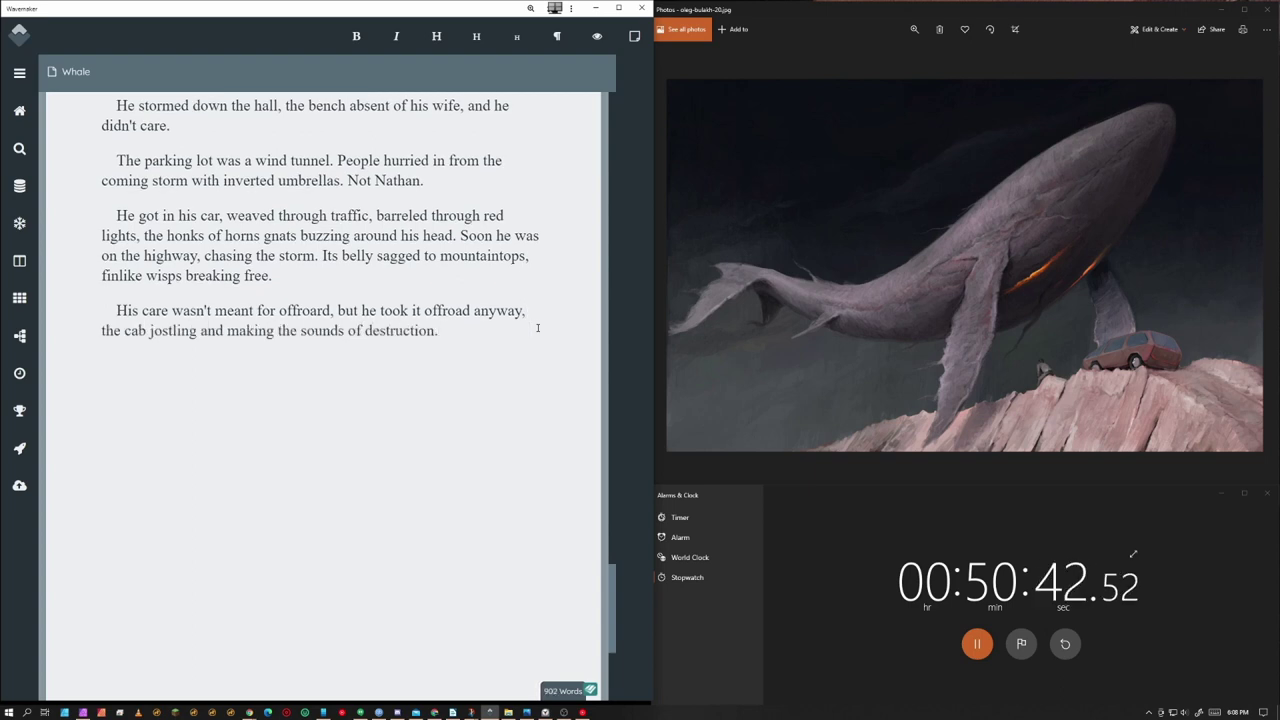
{"action": "type", "text": " A winding"}
{"action": "key", "text": "BackSpace"}
{"action": "key", "text": "BackSpace"}
{"action": "key", "text": "BackSpace"}
{"action": "key", "text": "BackSpace"}
{"action": "key", "text": "BackSpace"}
{"action": "key", "text": "BackSpace"}
{"action": "key", "text": "BackSpace"}
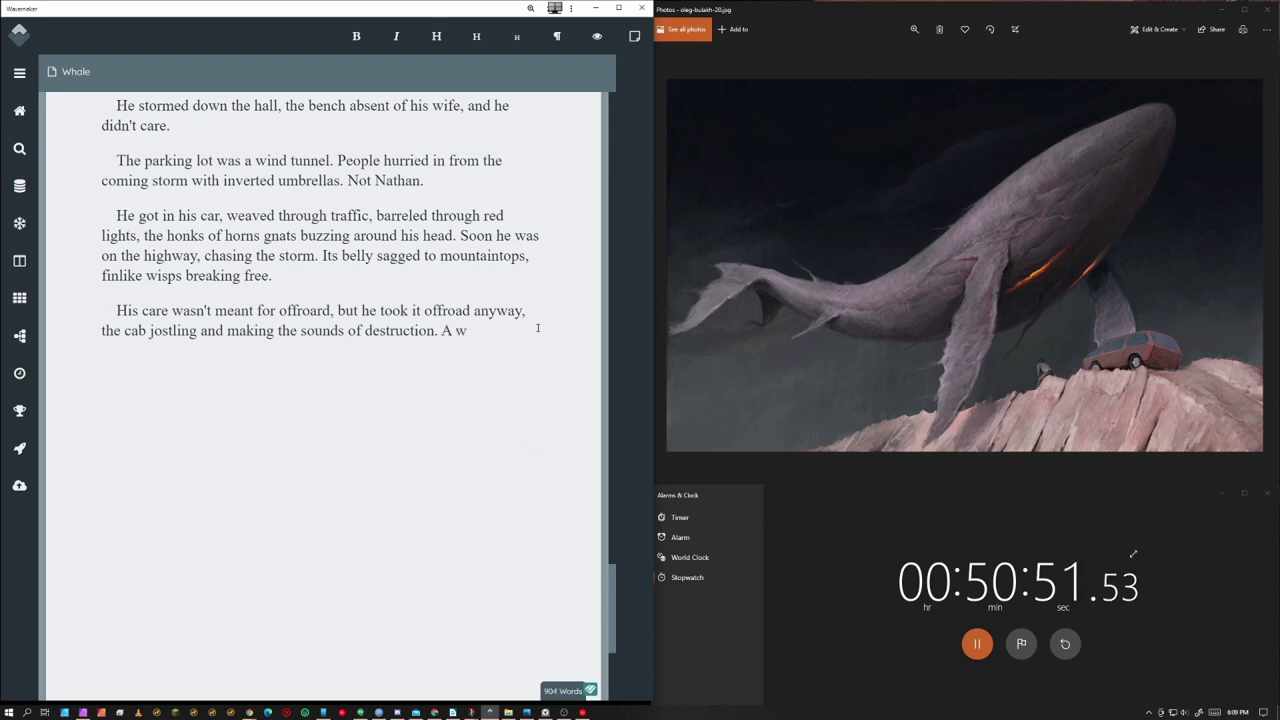
{"action": "type", "text": "winding, rocky road led to the darkest "}
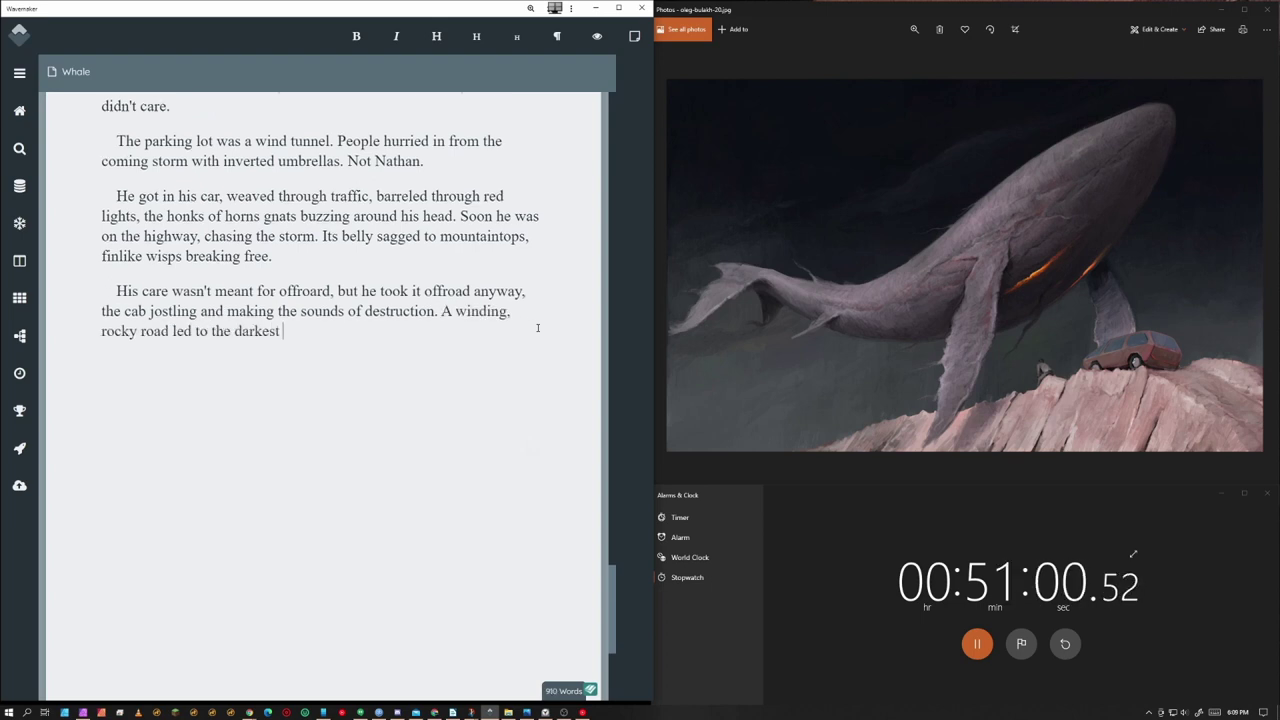
{"action": "type", "text": "and fattest cloud"}
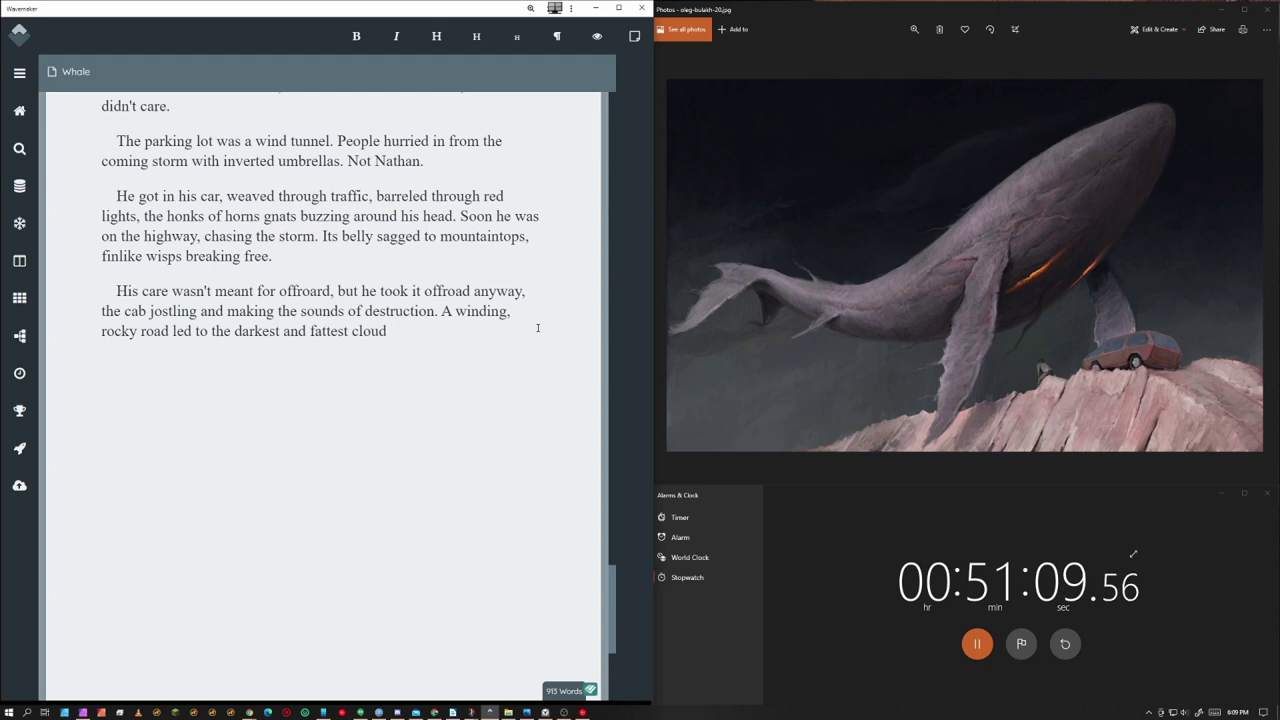
{"action": "type", "text": "s, and he sp"}
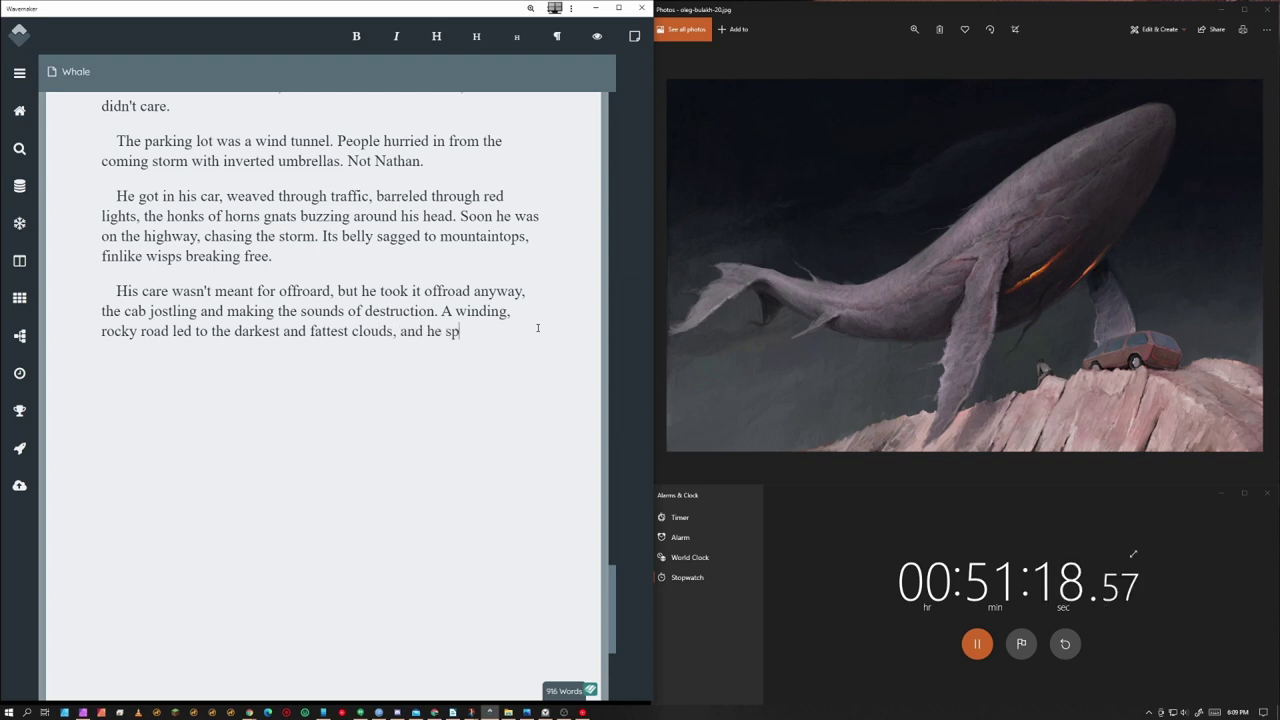
{"action": "type", "text": "ed toward it, hoping that the top ended in a "}
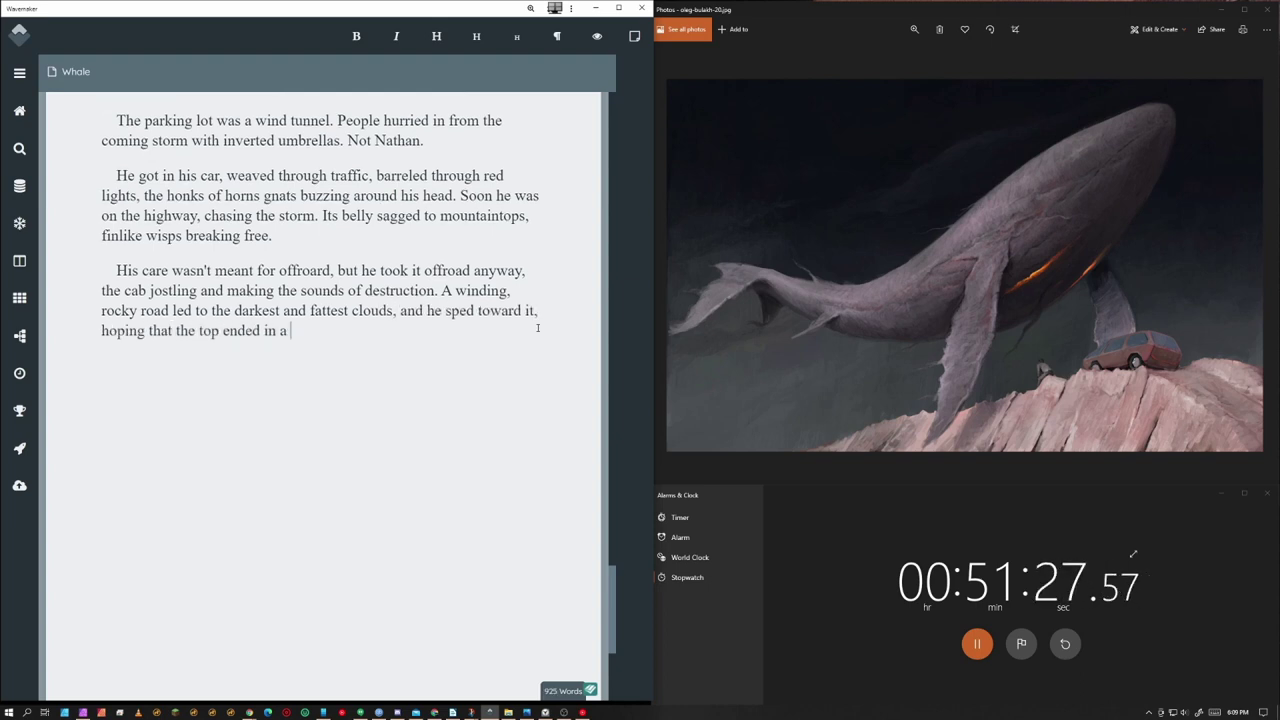
{"action": "type", "text": "cheer cliff and that would be that."}
Write him reaching a flat, broad plateau, facing the wind, and sitting on a rock
{"action": "key", "text": "Return"}
{"action": "type", "text": "It didn't."}
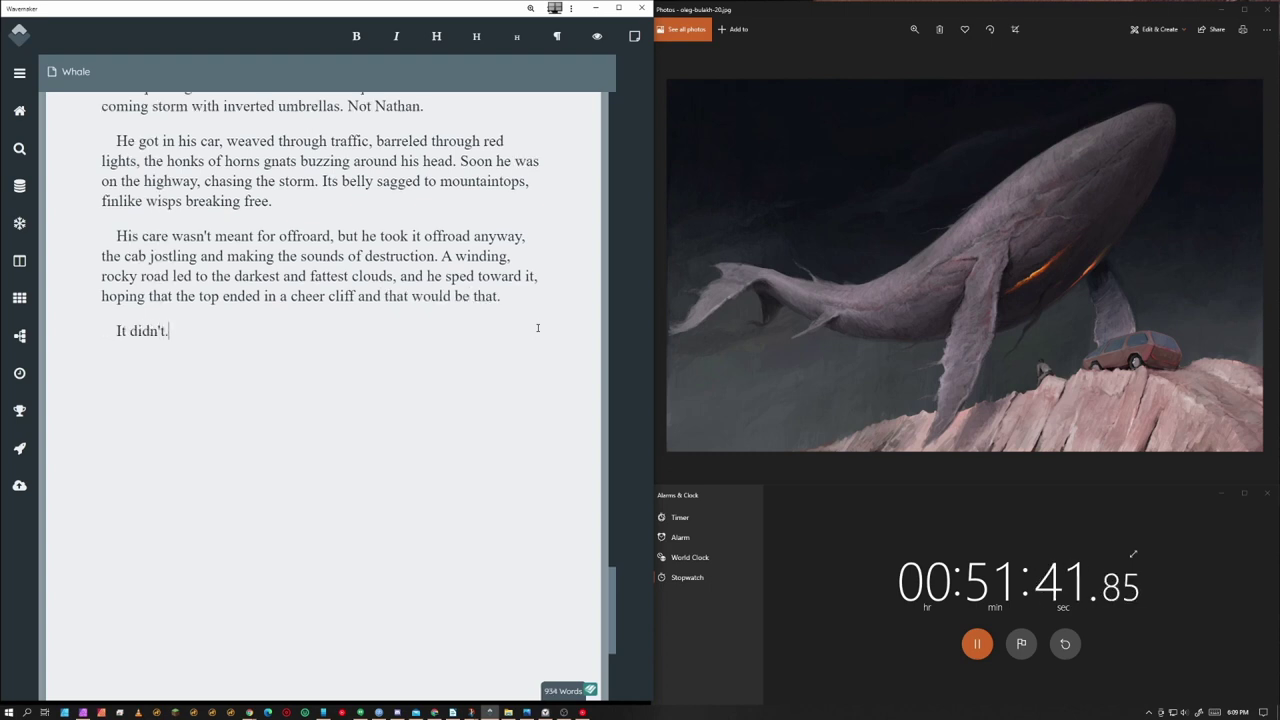
{"action": "type", "text": " A pleateau is where he found himsel"}
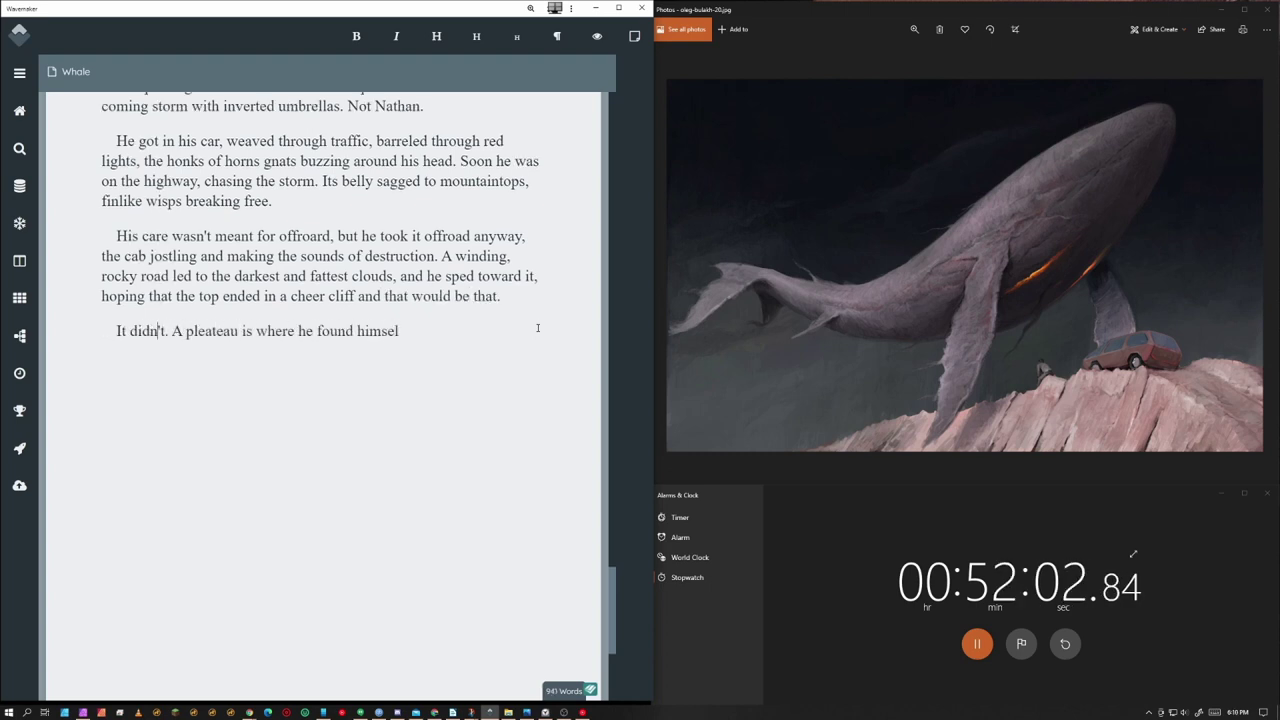
{"action": "key", "text": "BackSpace"}
{"action": "key", "text": "BackSpace"}
{"action": "key", "text": "BackSpace"}
{"action": "key", "text": "BackSpace"}
{"action": "type", "text": "wasn"}
{"action": "key", "text": "End"}
{"action": "type", "text": "f, flat and br"}
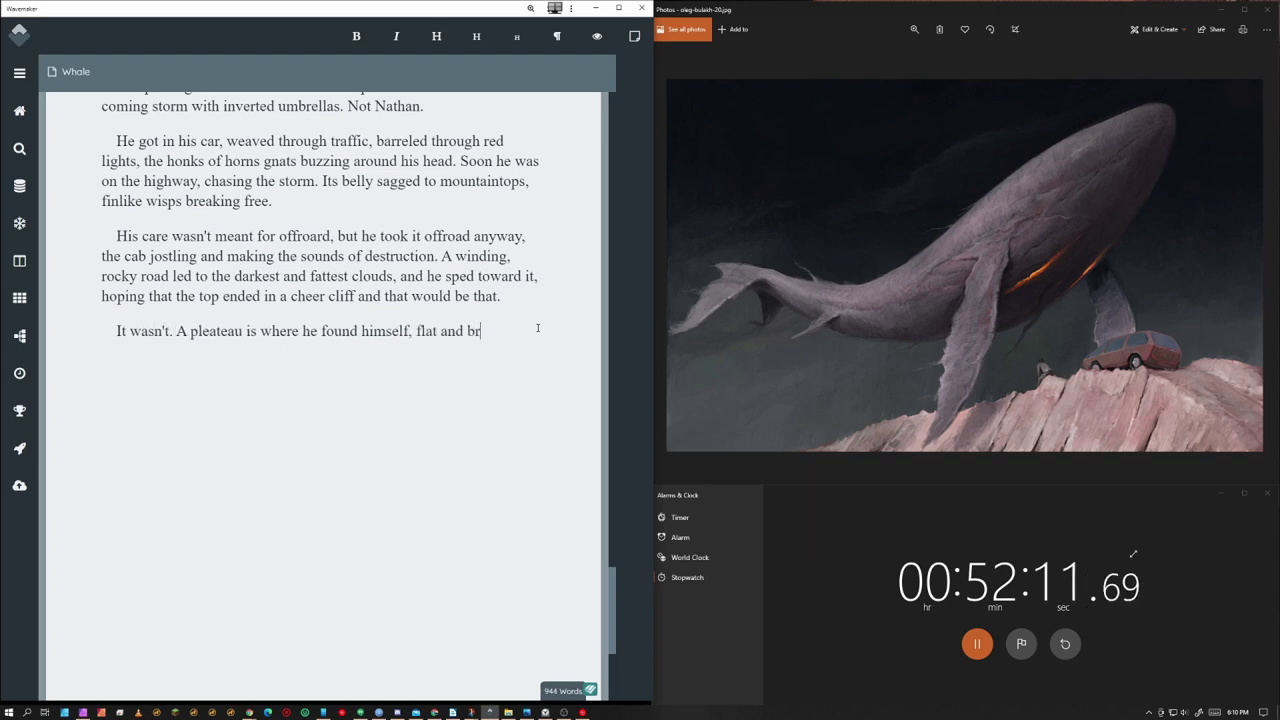
{"action": "type", "text": "oad and safe."}
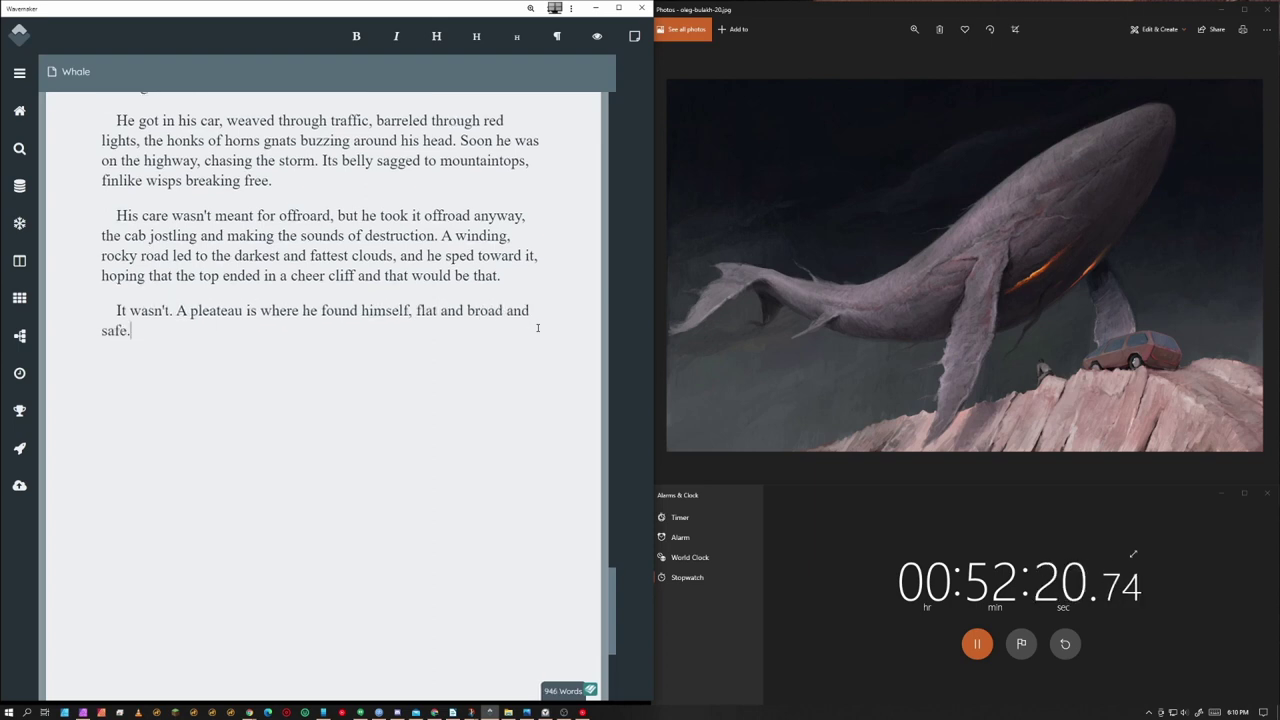
{"action": "type", "text": " He exited the car, faced the win"}
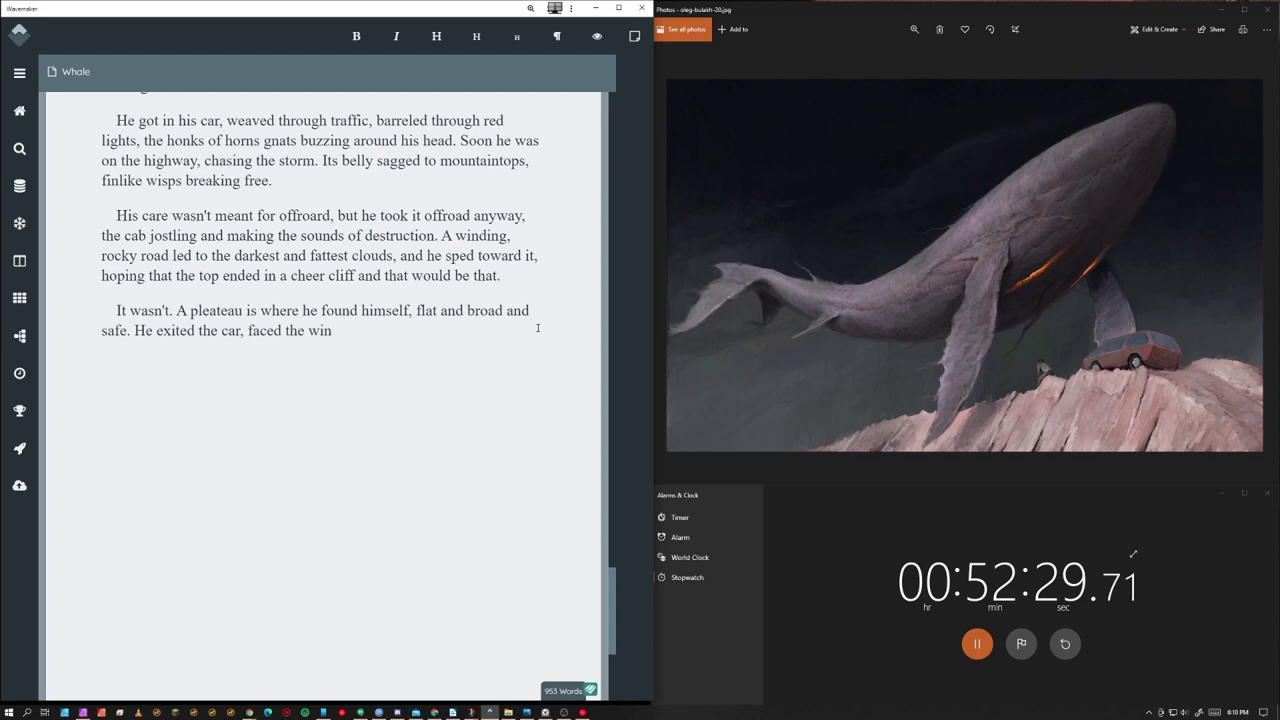
{"action": "key", "text": "BackSpace"}
{"action": "key", "text": "BackSpace"}
{"action": "key", "text": "BackSpace"}
{"action": "key", "text": "BackSpace"}
{"action": "key", "text": "BackSpace"}
{"action": "key", "text": "BackSpace"}
{"action": "key", "text": "BackSpace"}
{"action": "type", "text": "the wind, and when he couldn't"}
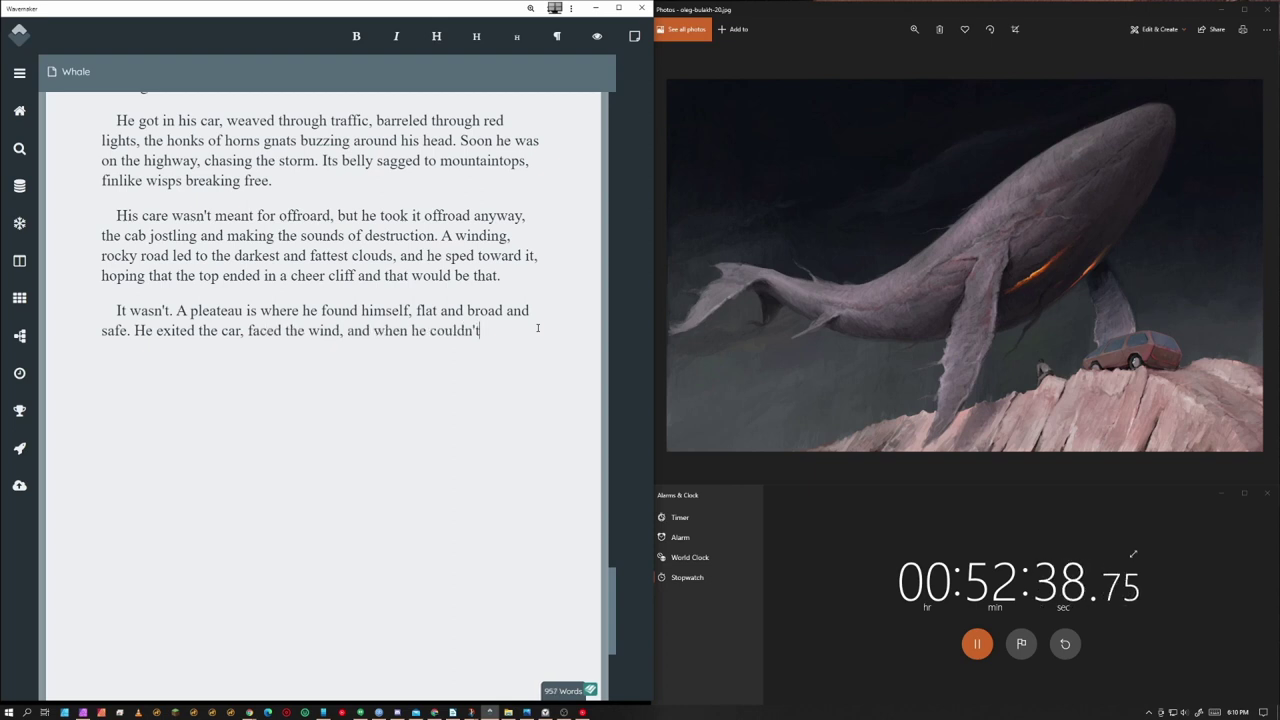
{"action": "type", "text": " face it anymore, he sat on a rock."}
{"action": "key", "text": "Return"}
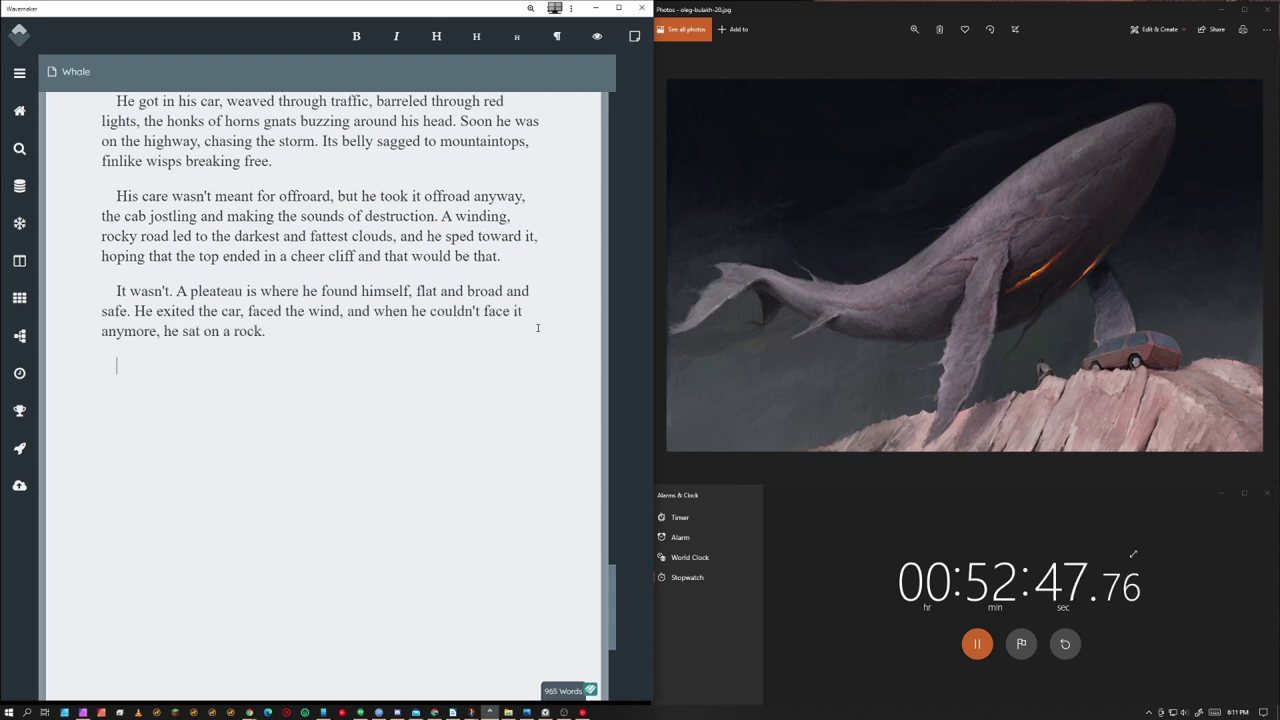
{"action": "type", "text": "The clouds were so close he could almost touch th"}
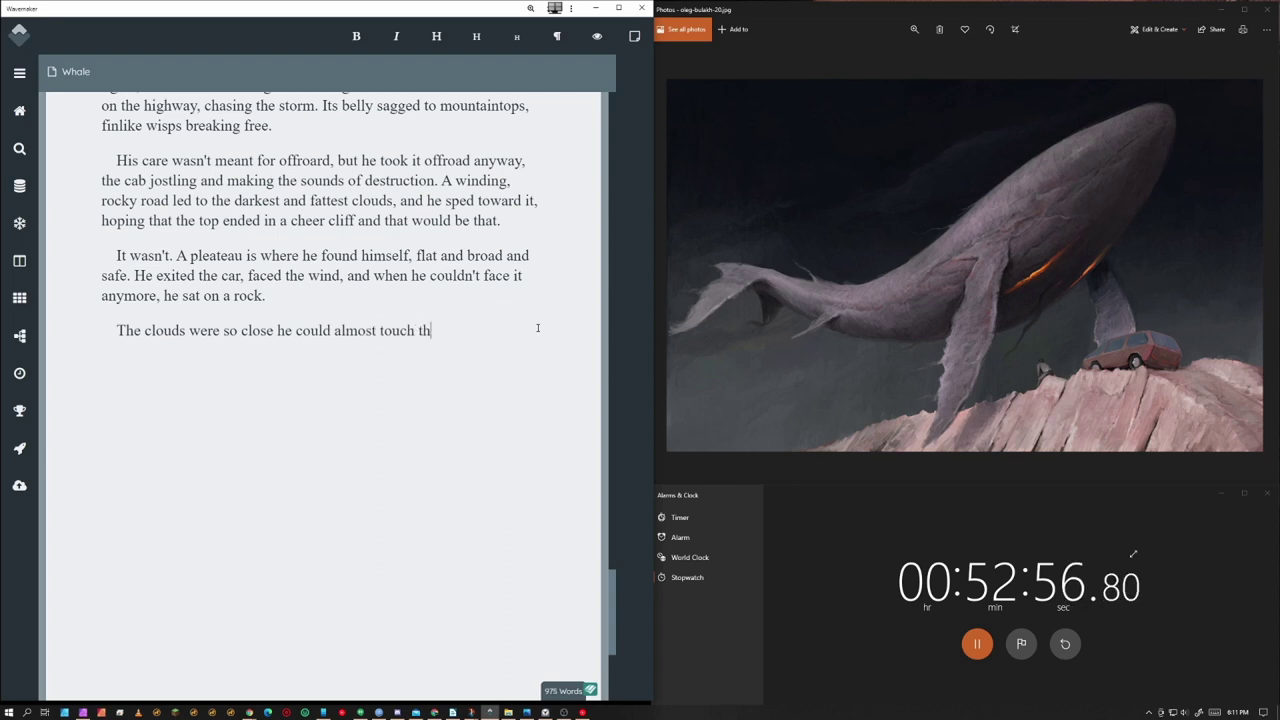
{"action": "type", "text": "em"}
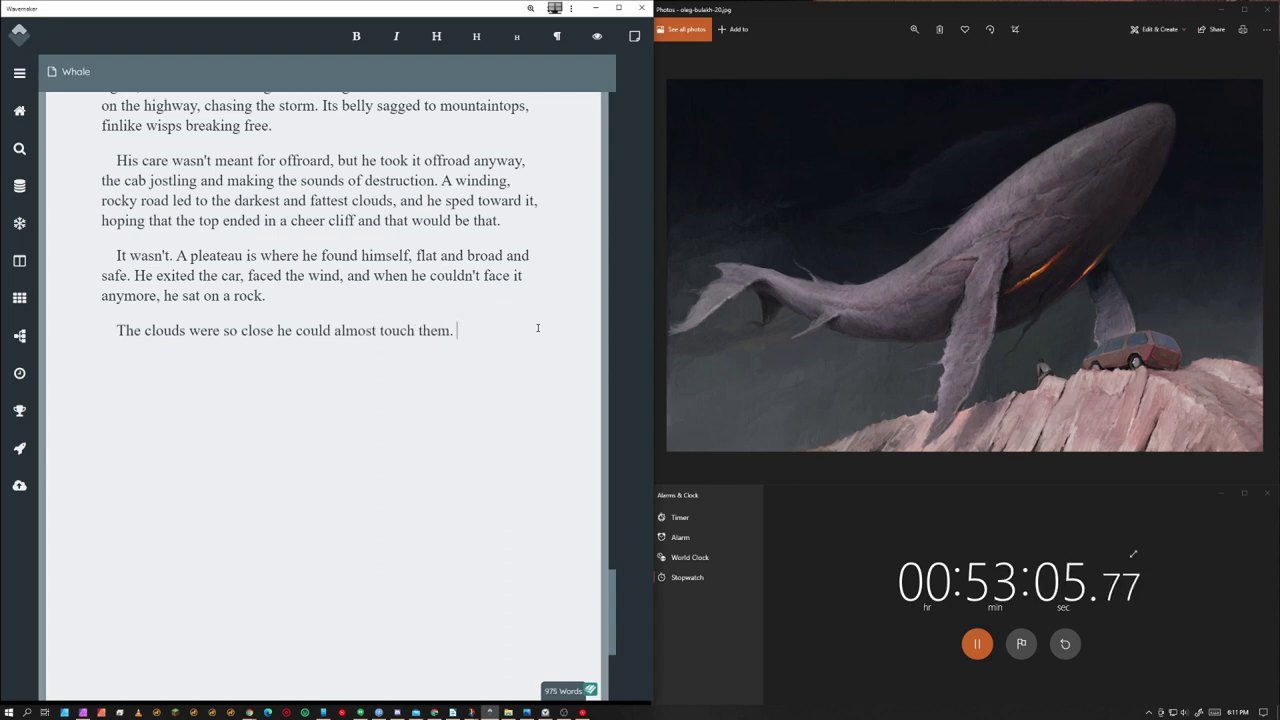
{"action": "type", "text": ". Two float"}
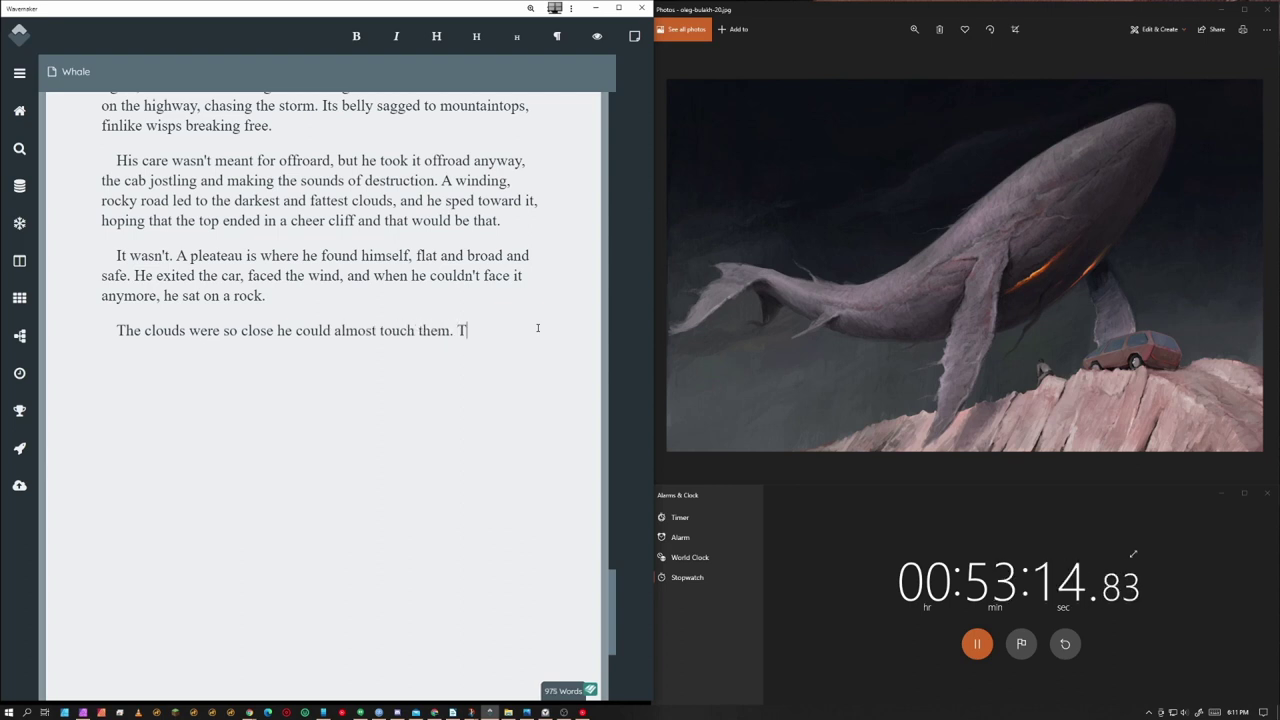
Write the whale splitting from the storm and coasting down close to Nathan but out of reach
{"action": "key", "text": "ctrl+BackSpace"}
{"action": "key", "text": "ctrl+BackSpace"}
{"action": "type", "text": "He tried."}
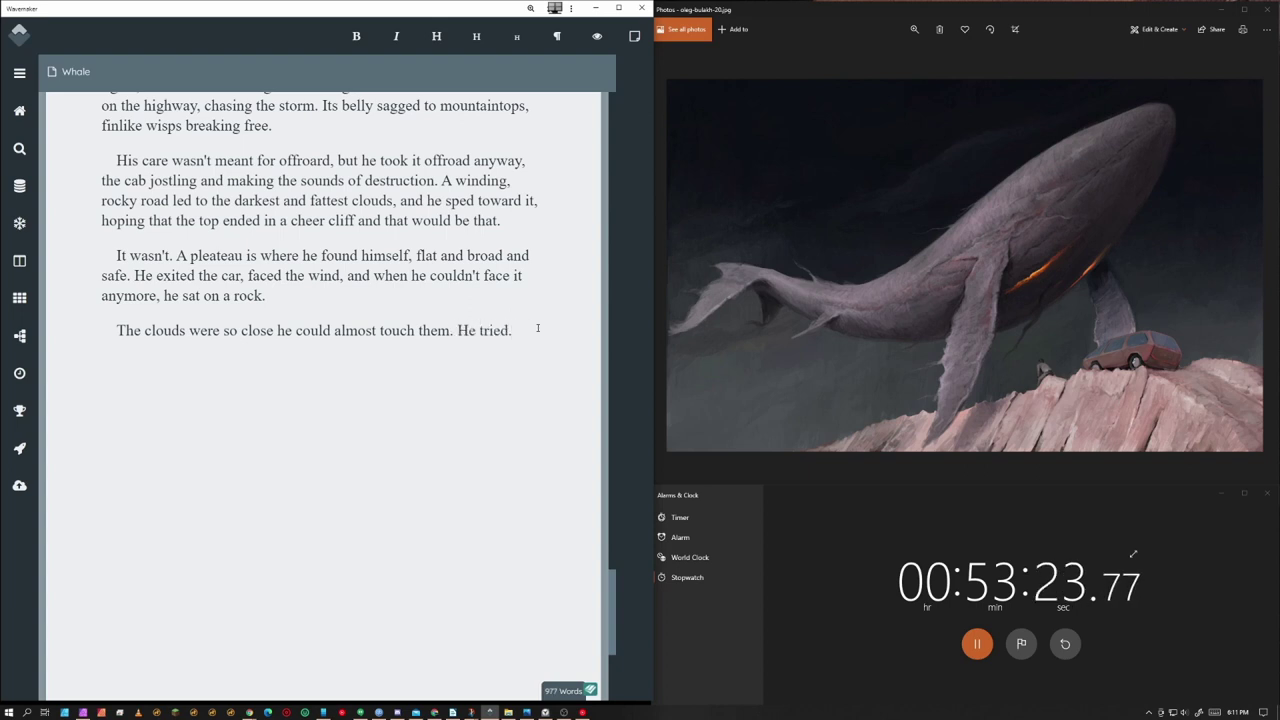
{"action": "type", "text": " There was no depth"}
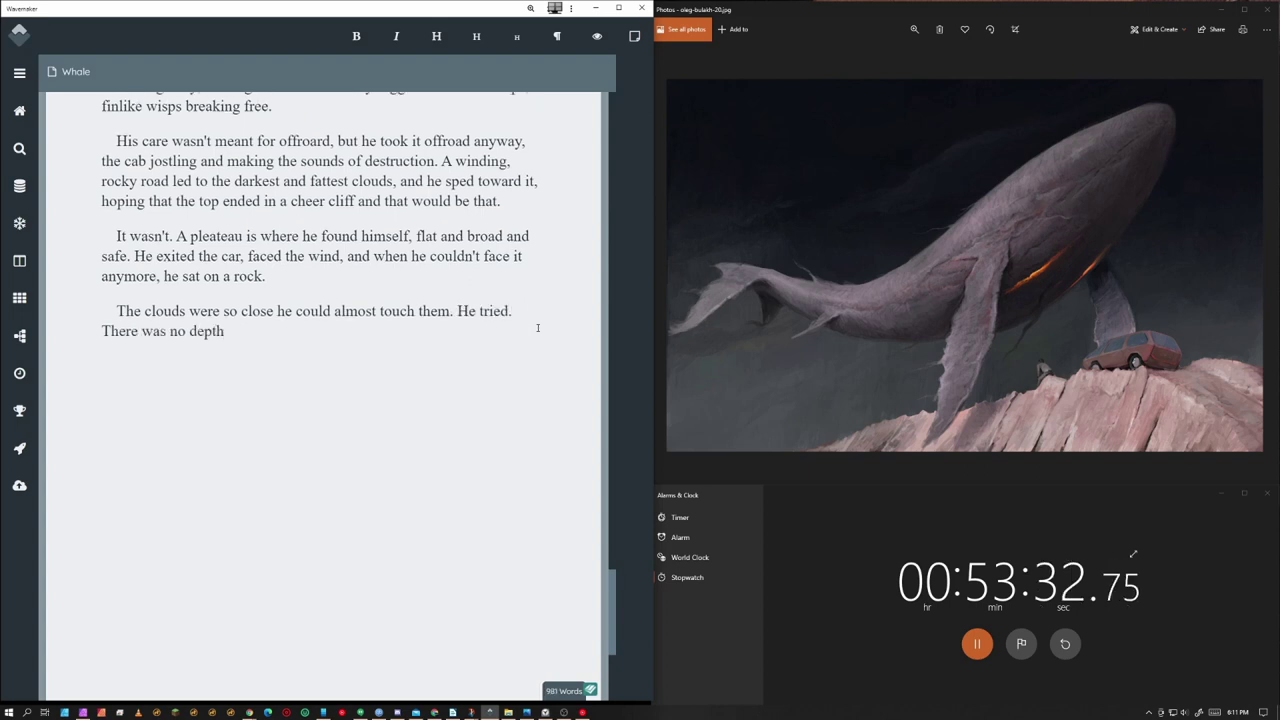
{"action": "type", "text": ". He felt like he faced"}
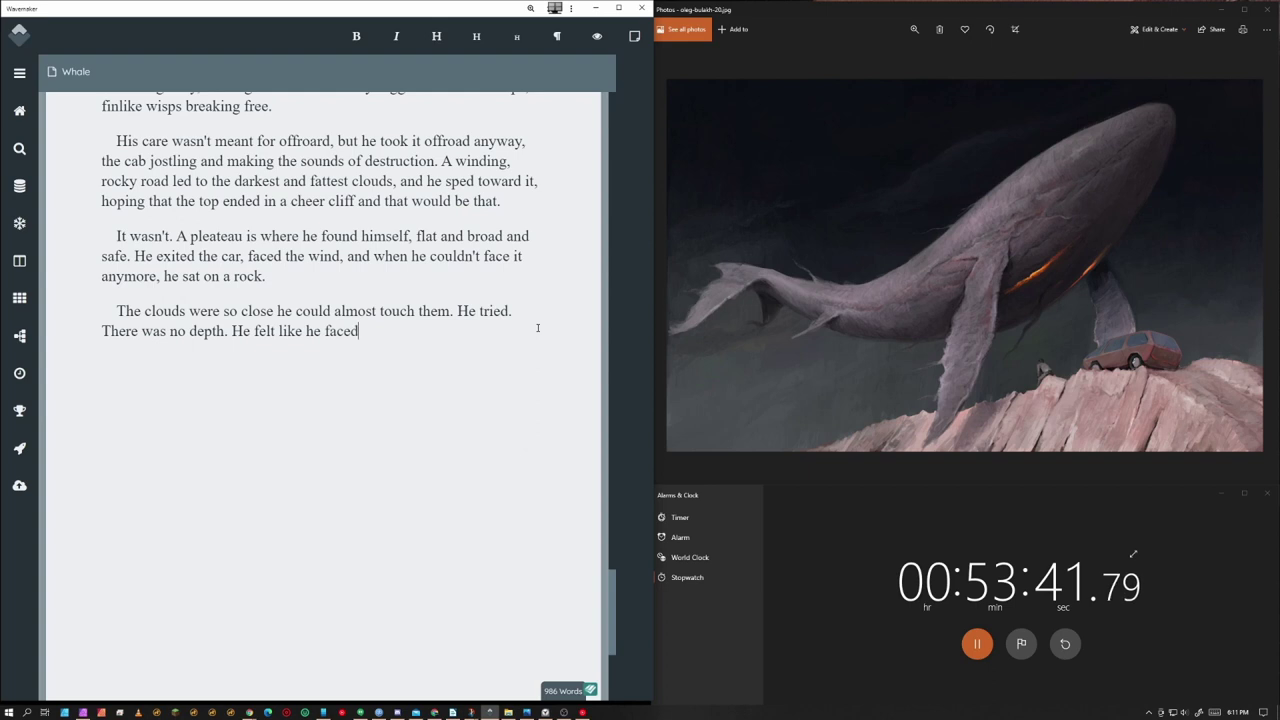
{"action": "key", "text": "BackSpace"}
{"action": "key", "text": "BackSpace"}
{"action": "key", "text": "BackSpace"}
{"action": "key", "text": "BackSpace"}
{"action": "key", "text": "BackSpace"}
{"action": "key", "text": "BackSpace"}
{"action": "key", "text": "BackSpace"}
{"action": "key", "text": "BackSpace"}
{"action": "key", "text": "BackSpace"}
{"action": "key", "text": "BackSpace"}
{"action": "key", "text": "BackSpace"}
{"action": "key", "text": "BackSpace"}
{"action": "key", "text": "BackSpace"}
{"action": "key", "text": "BackSpace"}
{"action": "key", "text": "BackSpace"}
{"action": "key", "text": "BackSpace"}
{"action": "key", "text": "BackSpace"}
{"action": "key", "text": "BackSpace"}
{"action": "key", "text": "BackSpace"}
{"action": "key", "text": "BackSpace"}
{"action": "type", "text": ". And then"}
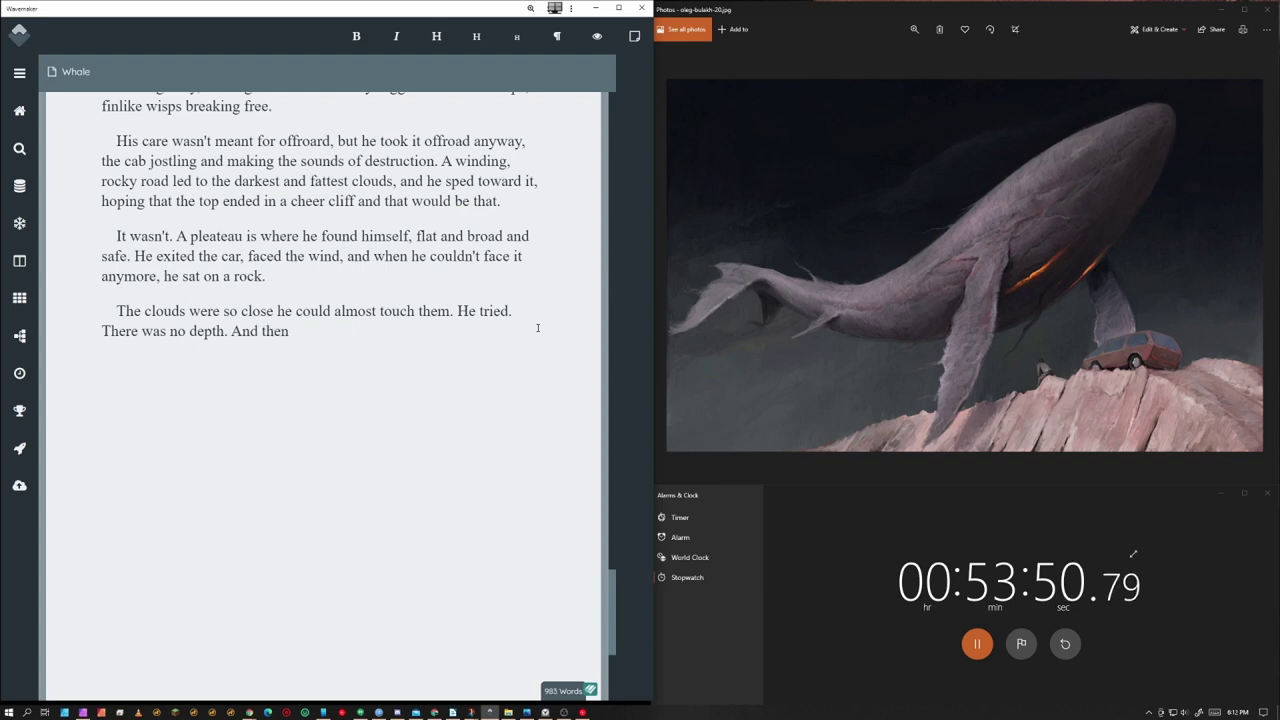
{"action": "type", "text": " it showed itself. The whale. It split"}
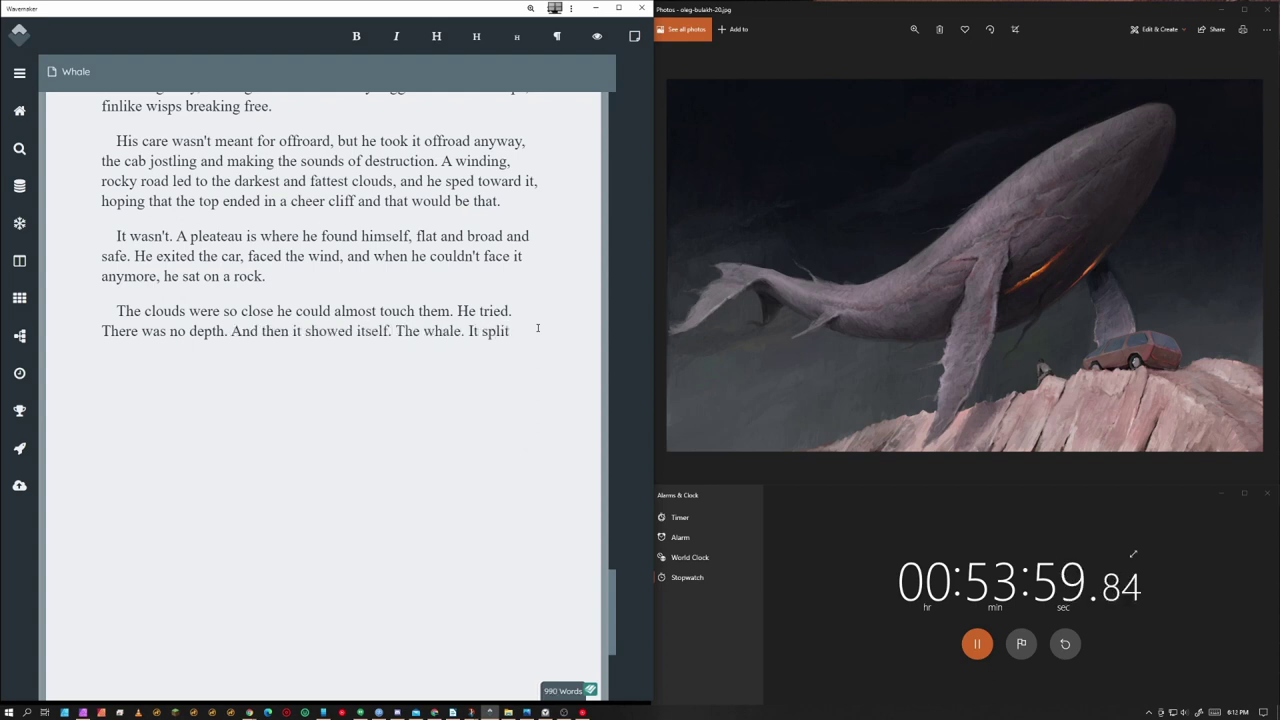
{"action": "type", "text": " from the storm in a"}
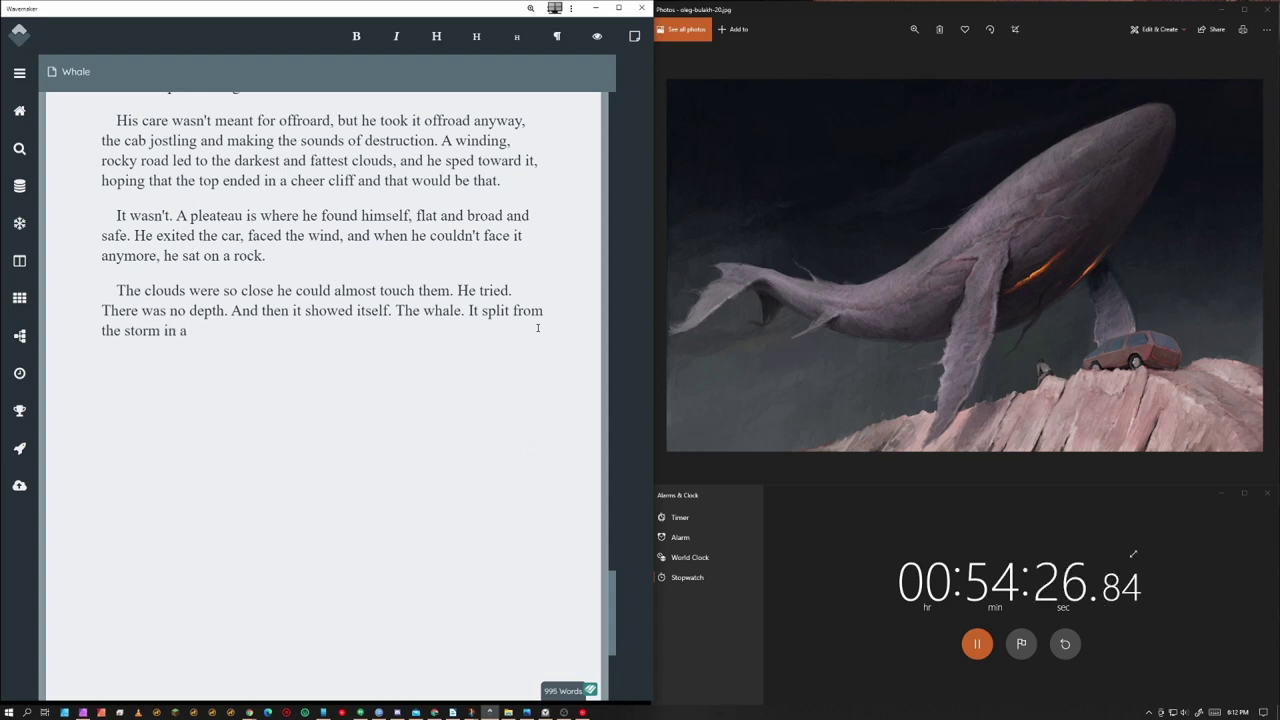
{"action": "key", "text": "BackSpace"}
{"action": "type", "text": "caress"}
{"action": "type", "text": ", coasted down"}
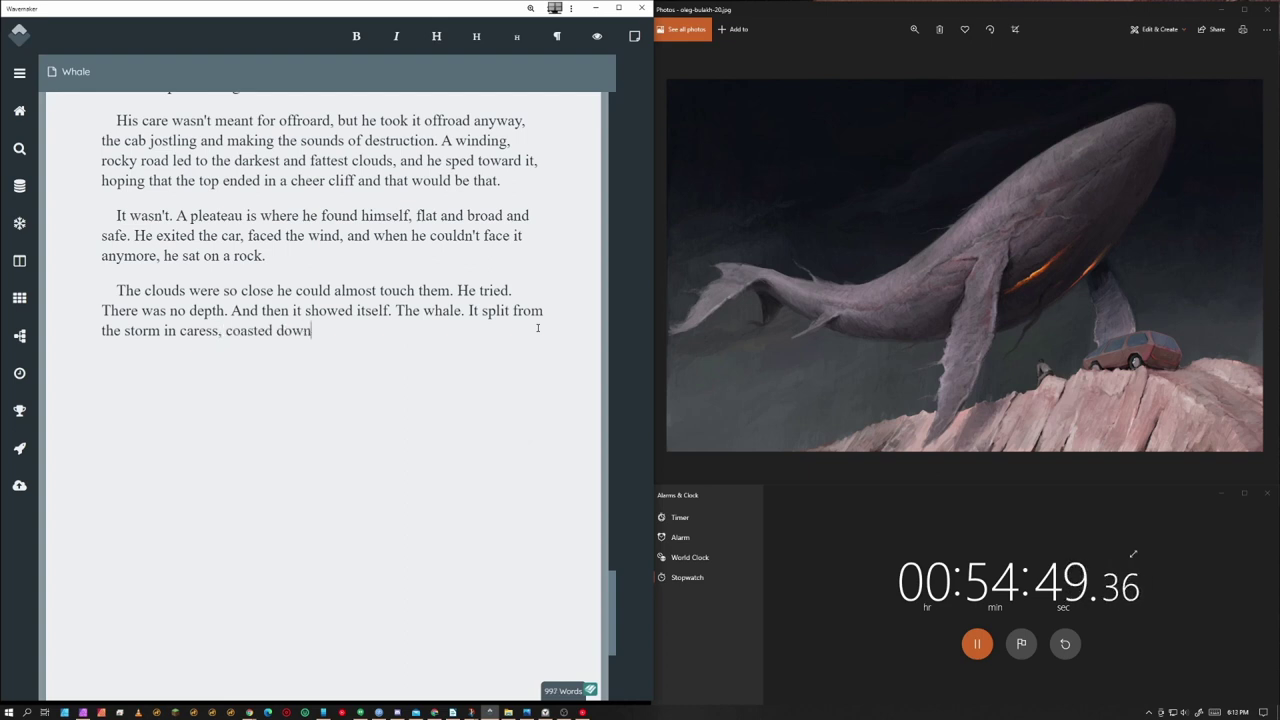
{"action": "type", "text": " to where Nathan sat, close but out of reach."}
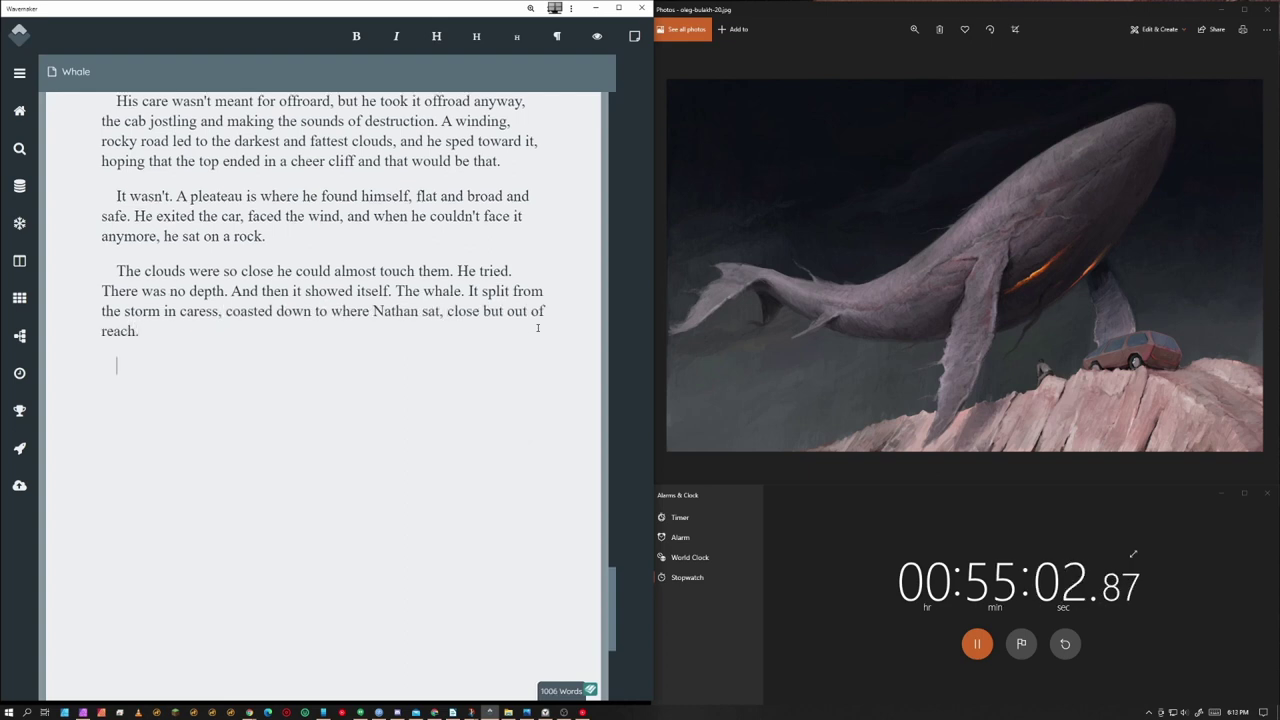
Add fissures opening along the whale's belly showing the sun it captured, then return to the top
{"action": "key", "text": "Return"}
{"action": "type", "text": "Two fissures opened up "}
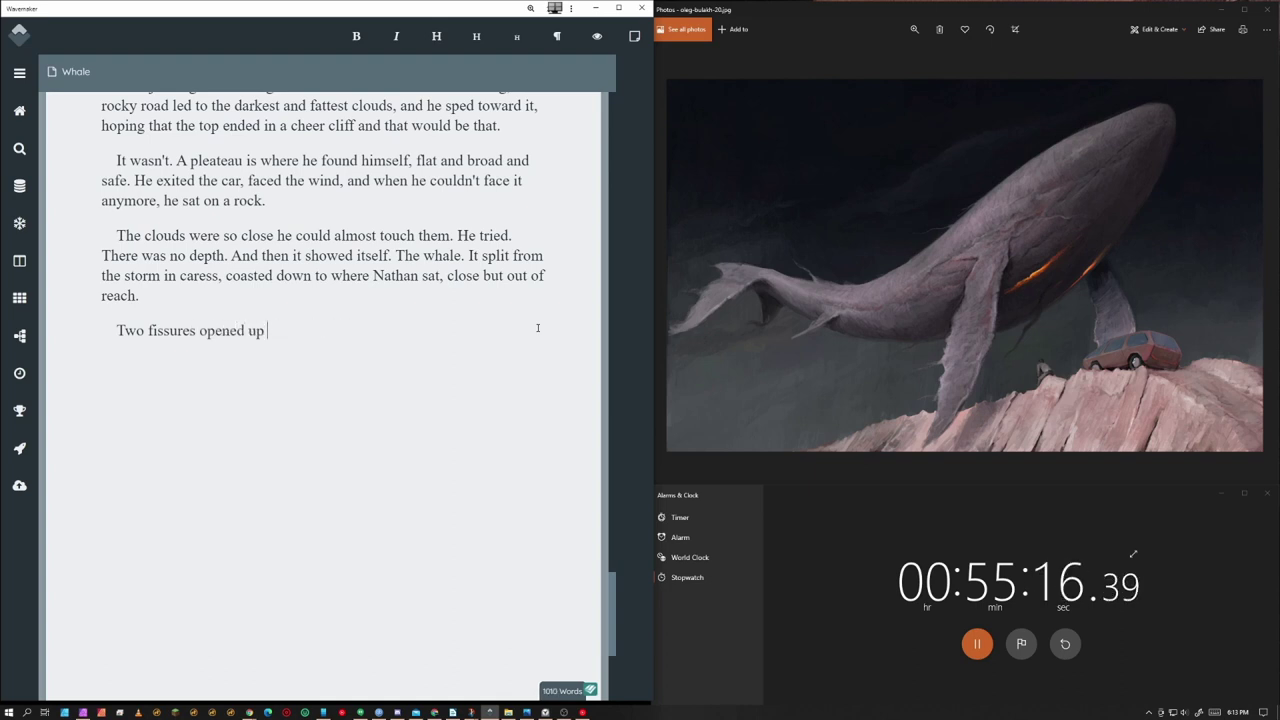
{"action": "type", "text": "along its belly, showing hi"}
{"action": "type", "text": "m to w"}
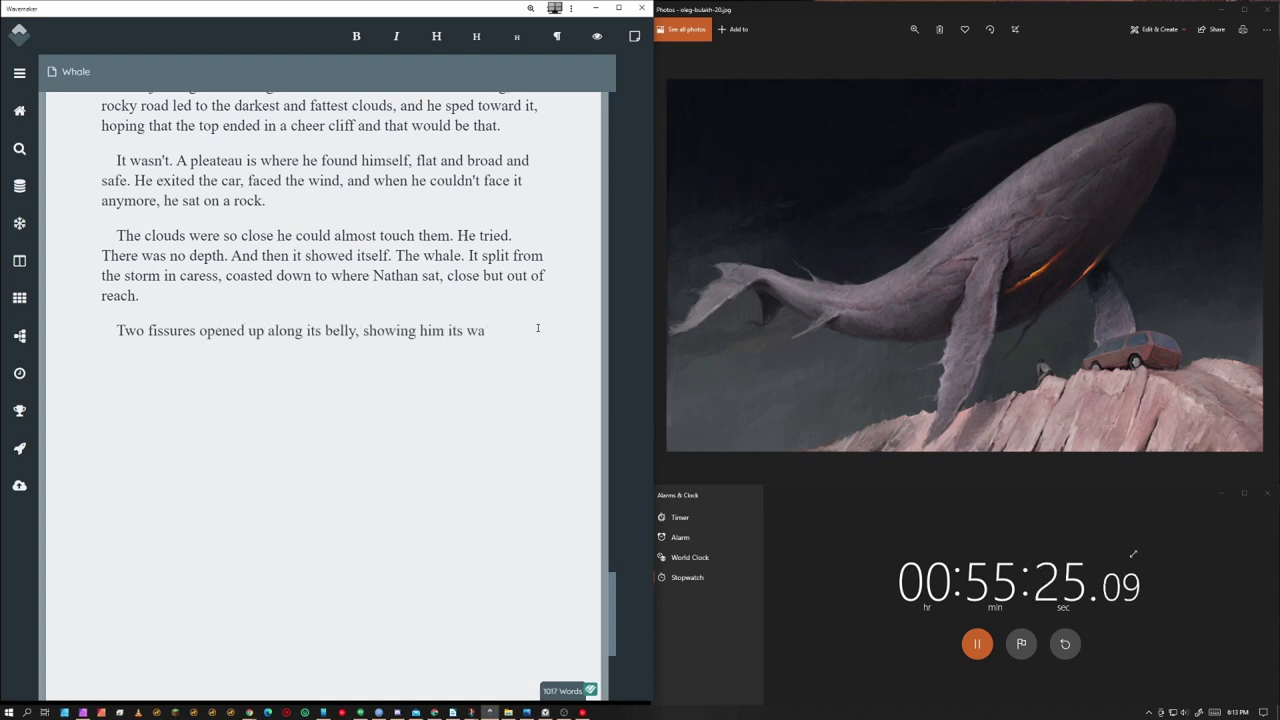
{"action": "key", "text": "BackSpace"}
{"action": "key", "text": "BackSpace"}
{"action": "key", "text": "BackSpace"}
{"action": "key", "text": "BackSpace"}
{"action": "key", "text": "BackSpace"}
{"action": "type", "text": "the sun it had captured, and that it would keep him"}
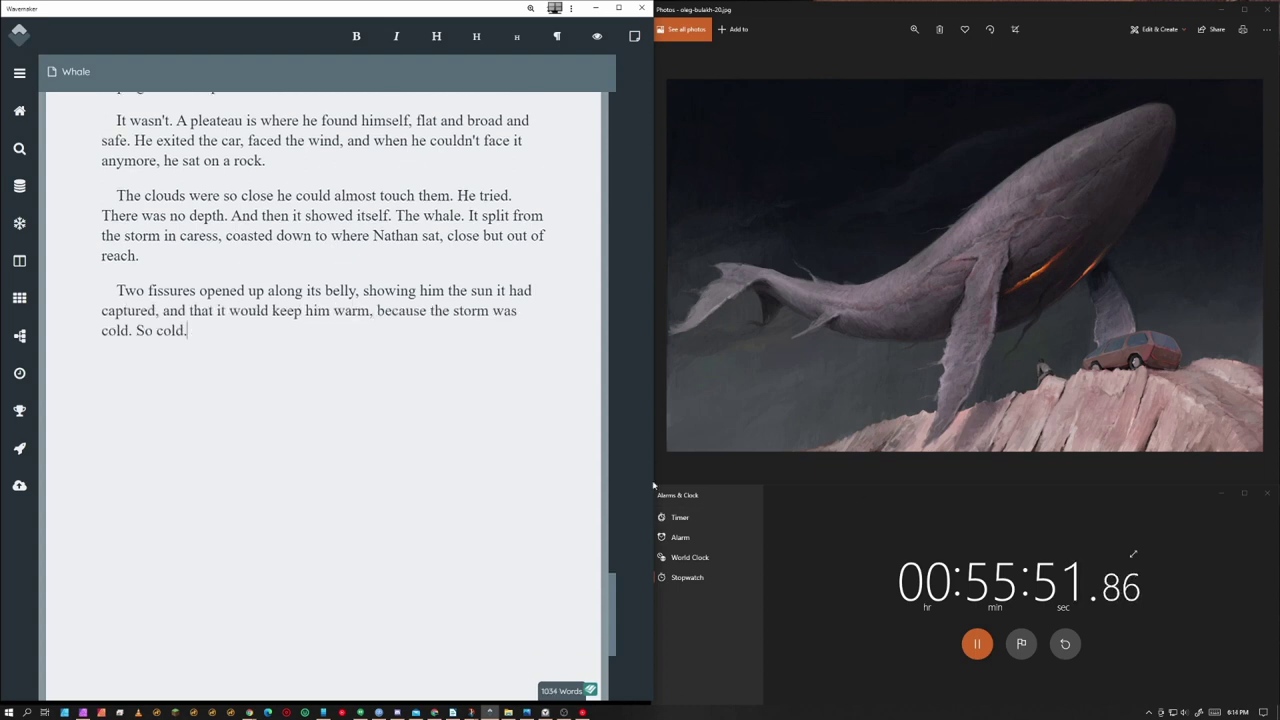
{"action": "key", "text": "ctrl+Home"}
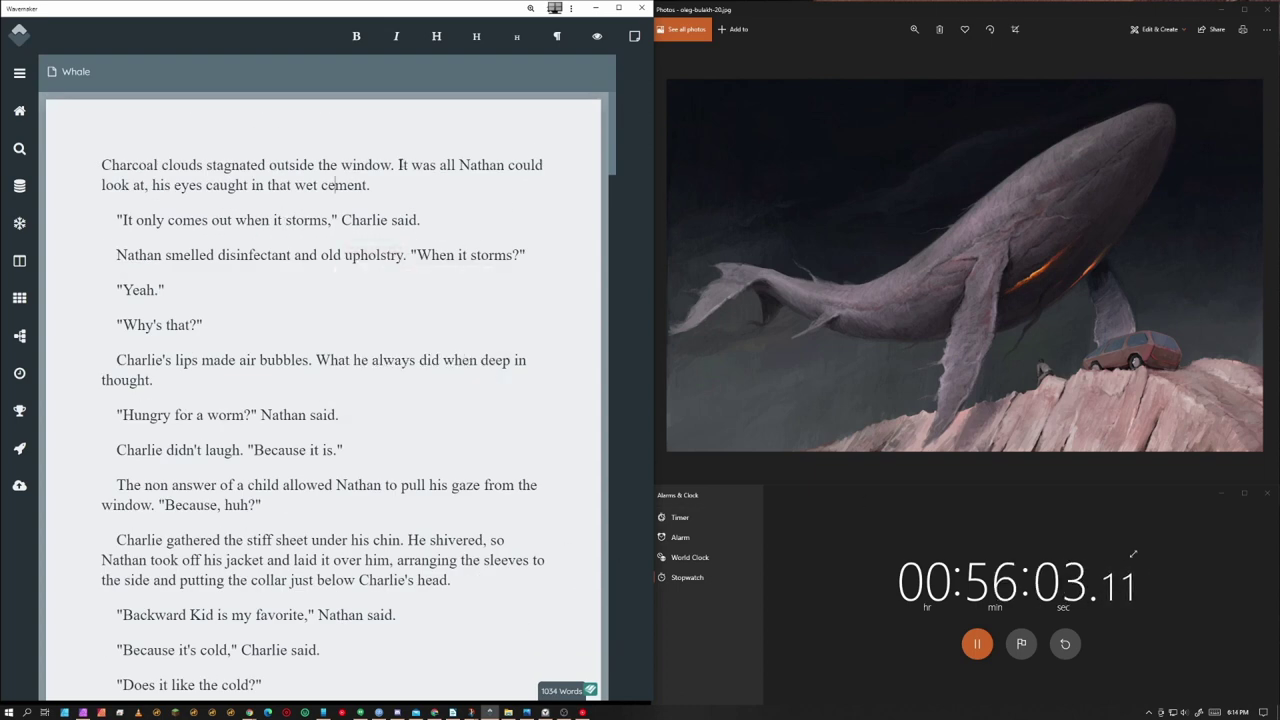
Change a word to 'free' and delete ', huh' after 'Because'
{"action": "left_click_drag", "start_coordinate": [398, 165], "coordinate": [148, 185]}
{"action": "left_click", "coordinate": [249, 355]}
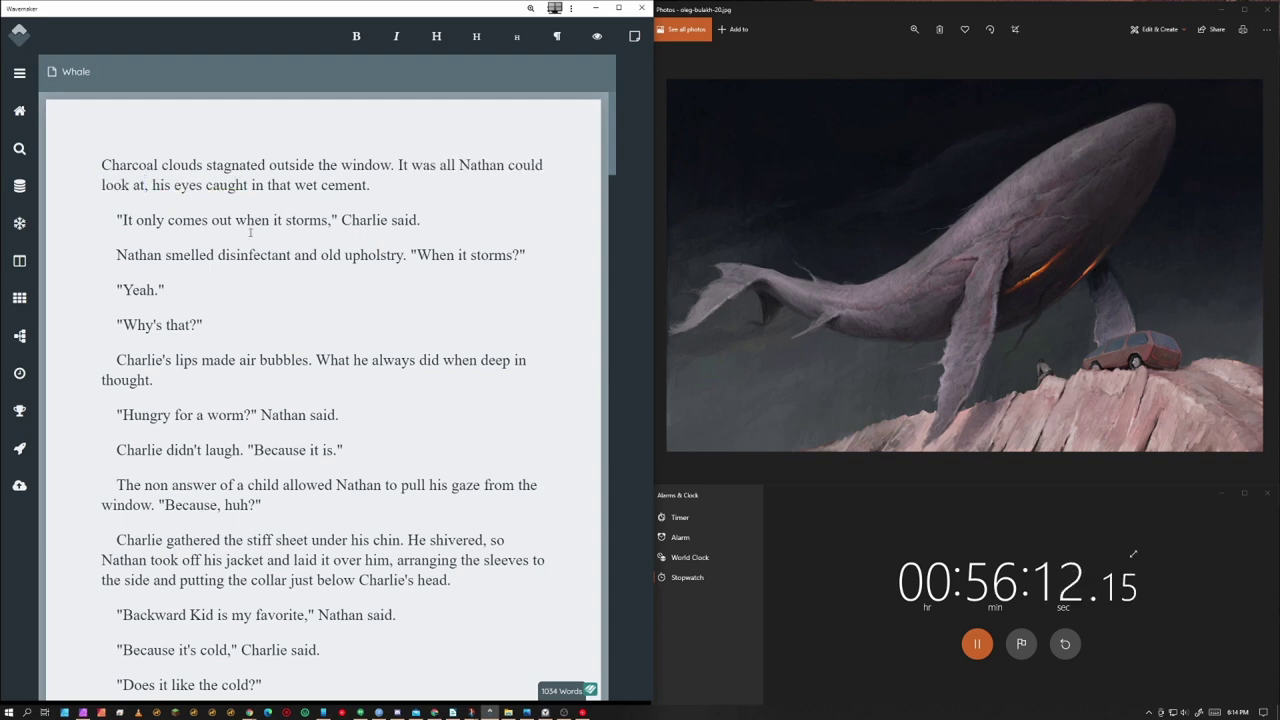
{"action": "scroll", "coordinate": [249, 355], "scroll_direction": "down", "scroll_amount": 1}
{"action": "scroll", "coordinate": [274, 293], "scroll_direction": "down", "scroll_amount": 2}
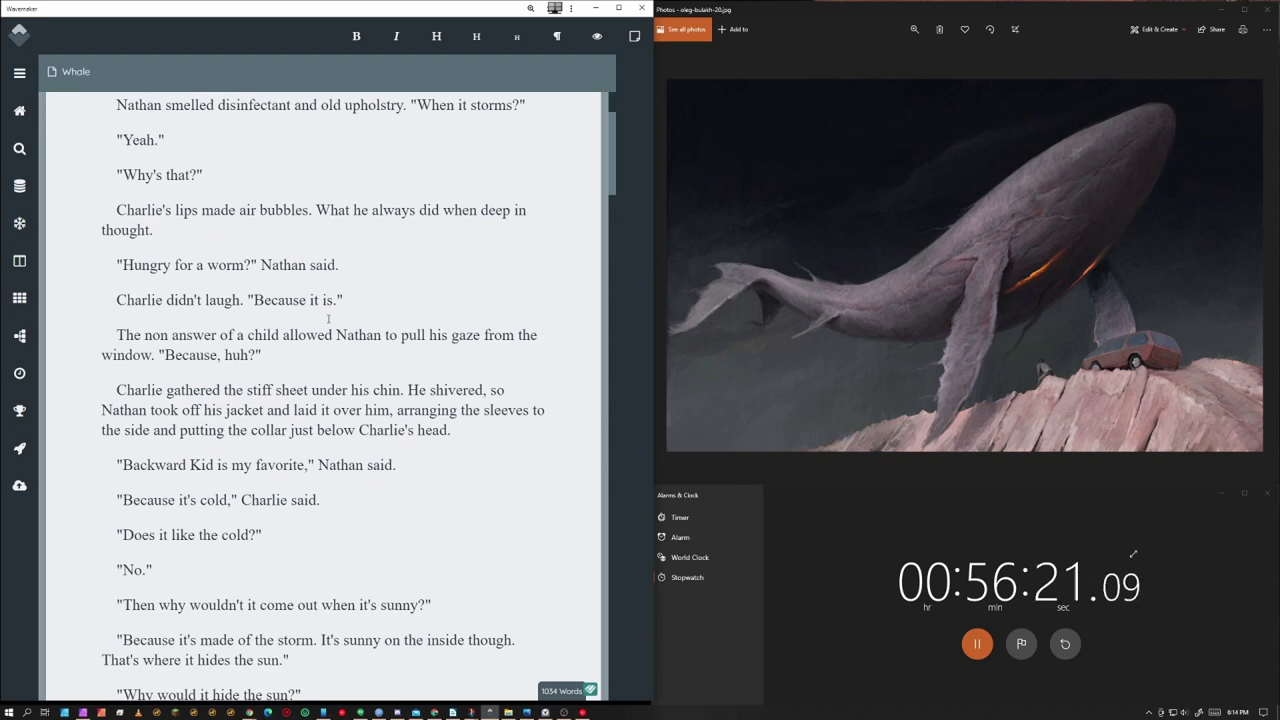
{"action": "scroll", "coordinate": [337, 310], "scroll_direction": "down", "scroll_amount": 3}
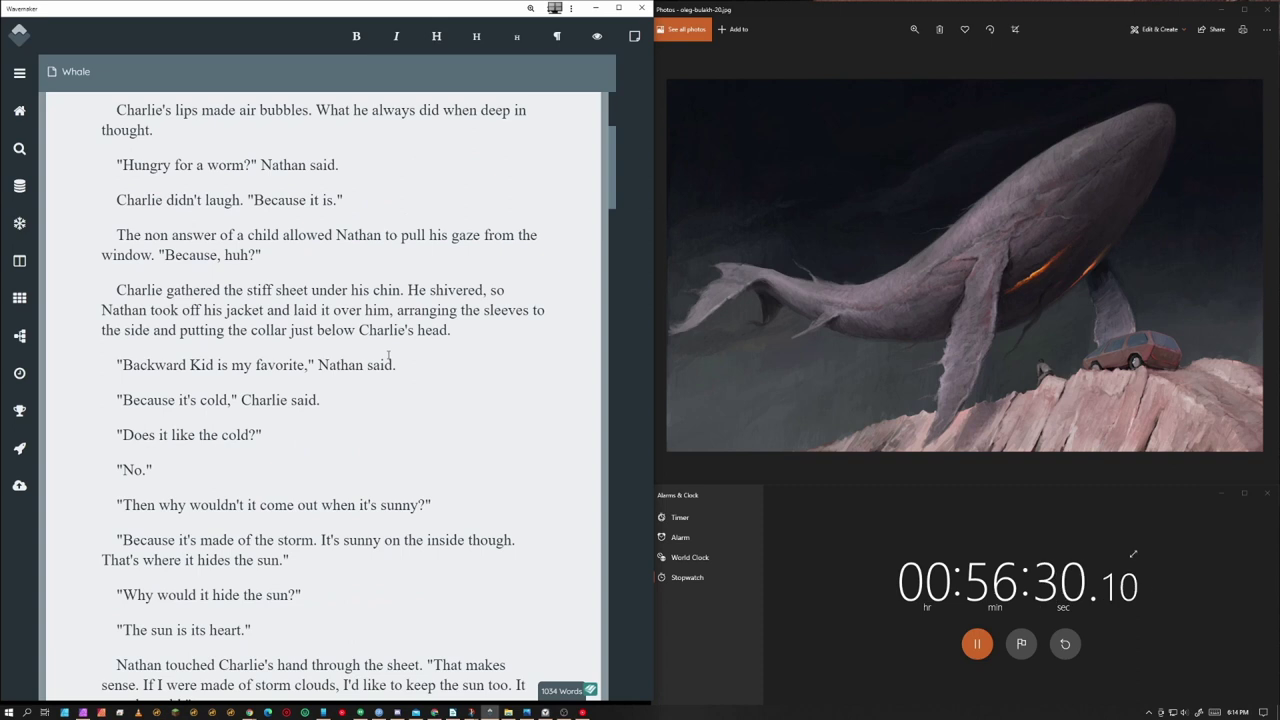
{"action": "left_click_drag", "start_coordinate": [401, 185], "coordinate": [428, 185]}
{"action": "type", "text": "free"}
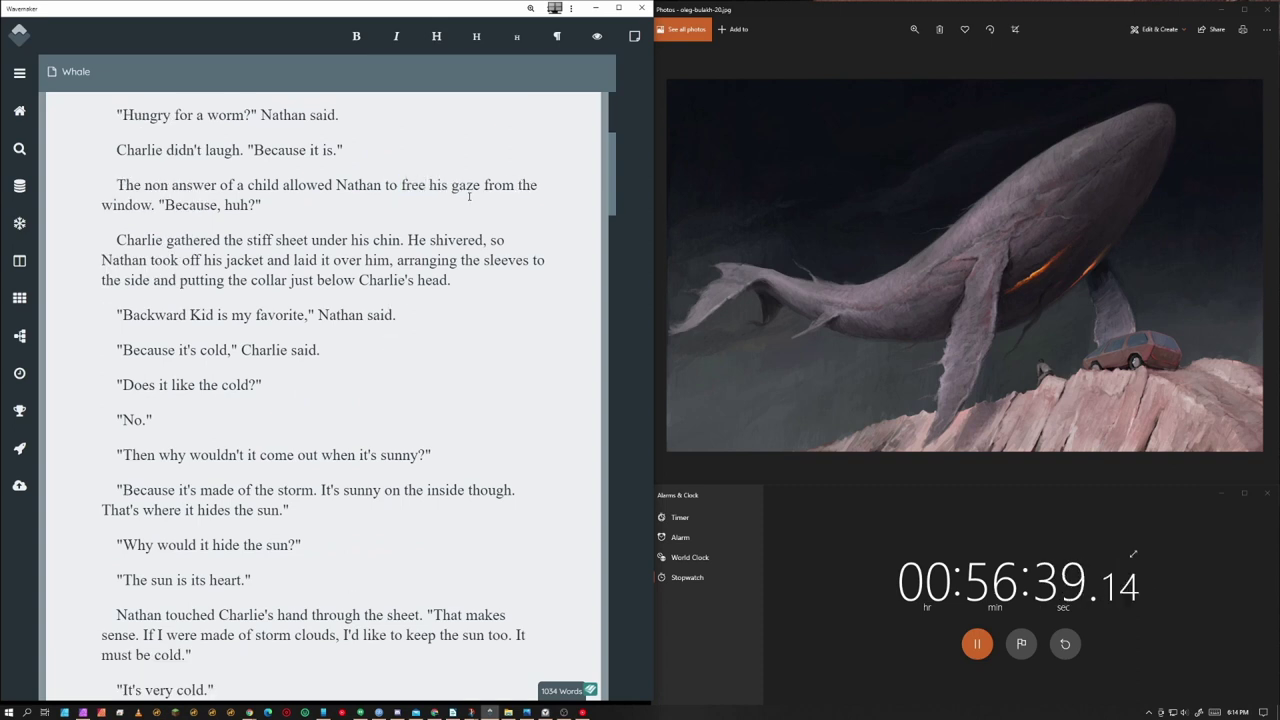
{"action": "left_click_drag", "start_coordinate": [257, 204], "coordinate": [222, 204]}
{"action": "key", "text": "BackSpace"}
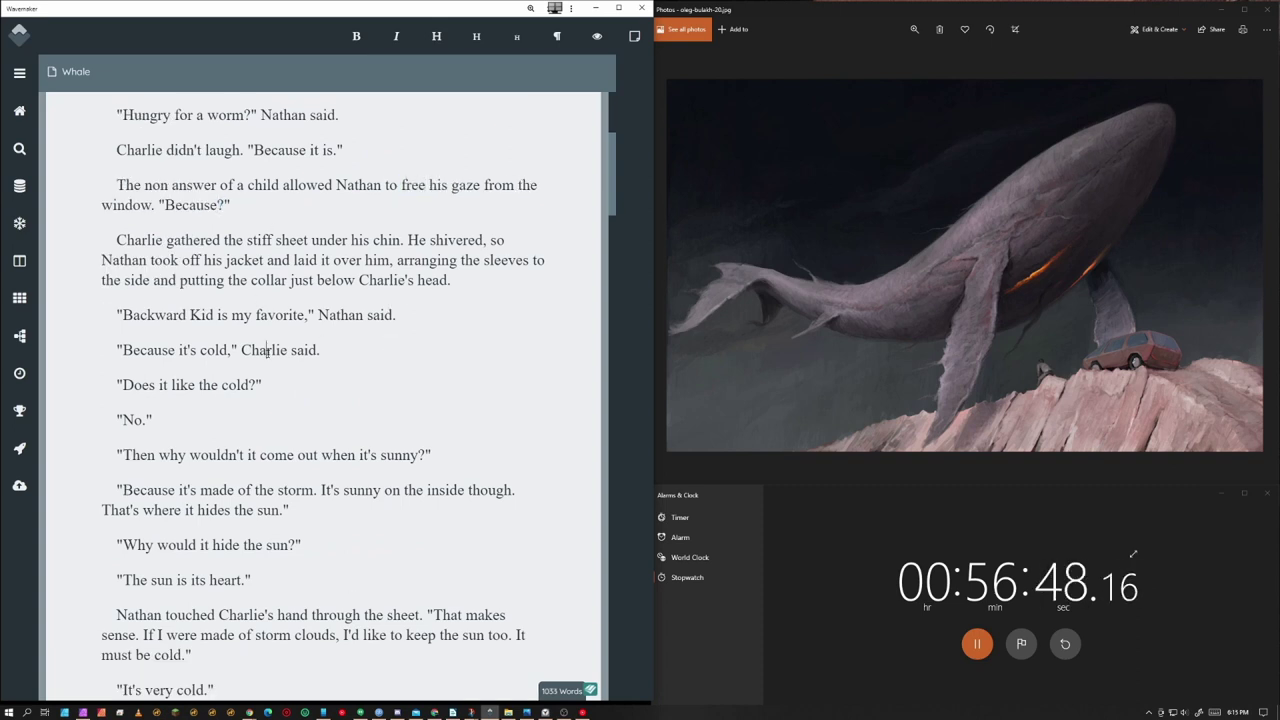
{"action": "scroll", "coordinate": [268, 352], "scroll_direction": "down", "scroll_amount": 1}
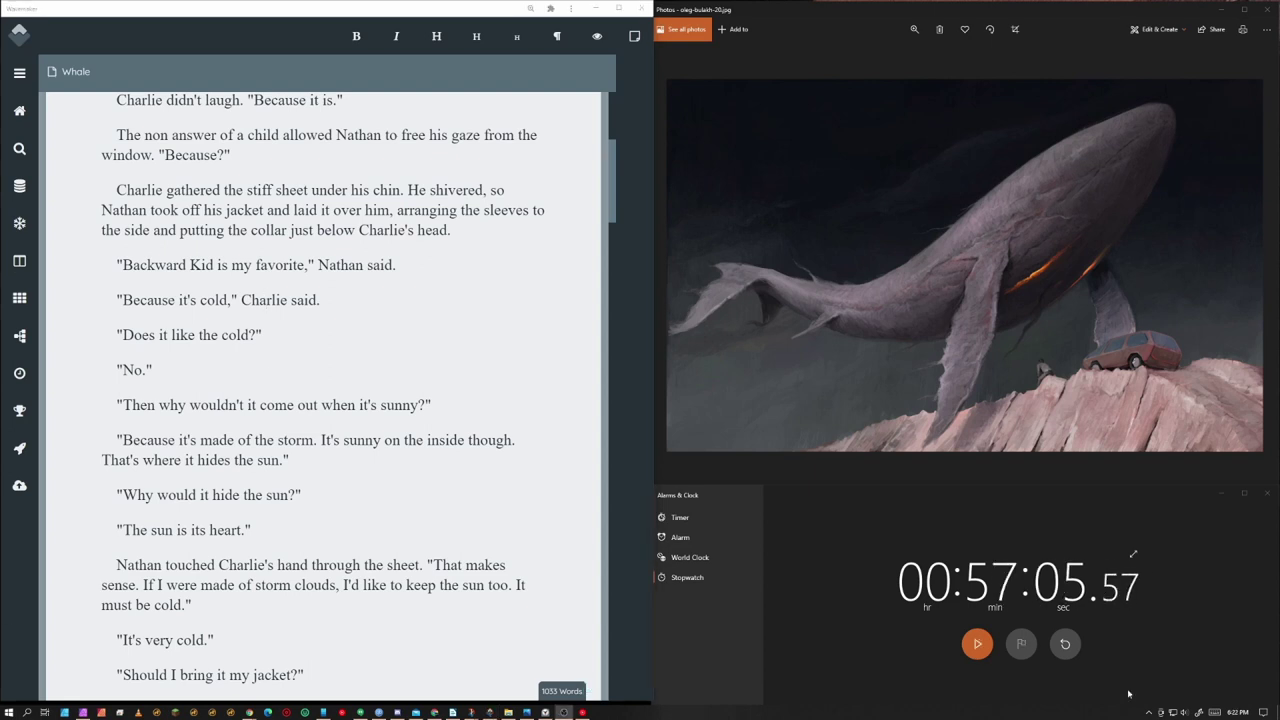
Resume the stopwatch and scroll down toward the hospital scene
{"action": "left_click", "coordinate": [977, 643]}
{"action": "scroll", "coordinate": [389, 330], "scroll_direction": "up", "scroll_amount": 2}
{"action": "scroll", "coordinate": [389, 330], "scroll_direction": "down", "scroll_amount": 1}
{"action": "scroll", "coordinate": [393, 330], "scroll_direction": "down", "scroll_amount": 2}
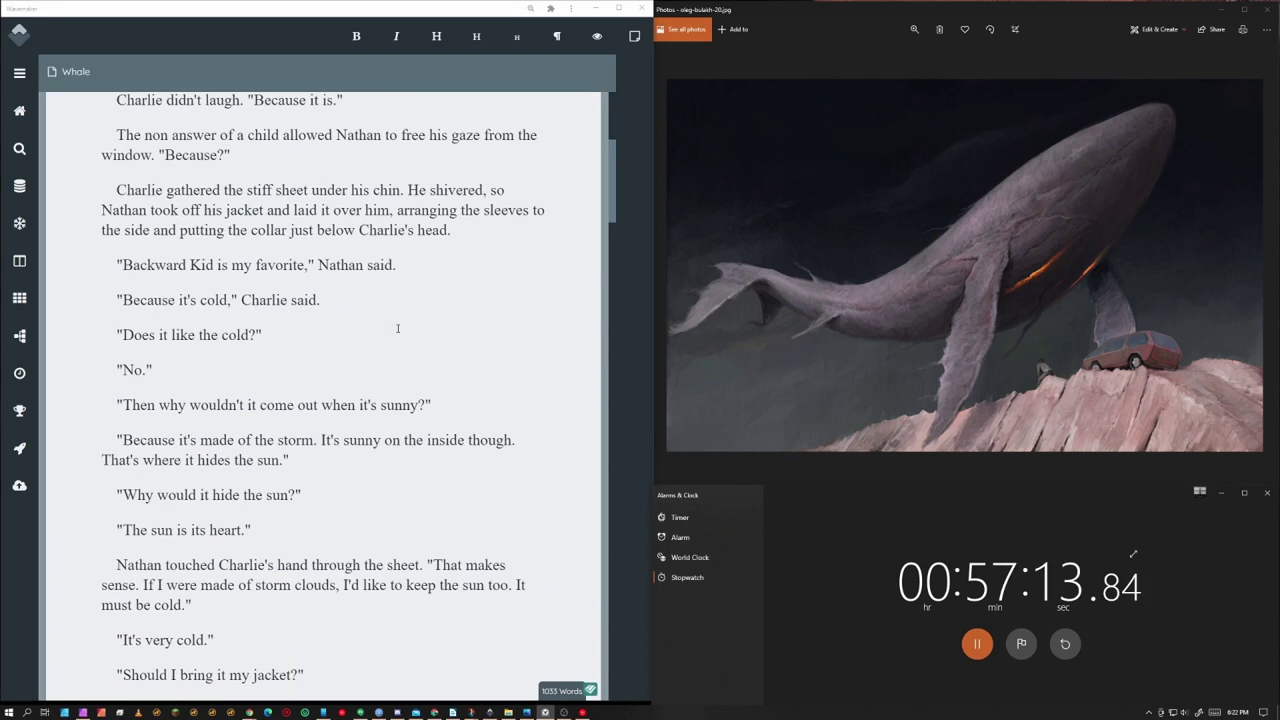
{"action": "scroll", "coordinate": [403, 346], "scroll_direction": "down", "scroll_amount": 1}
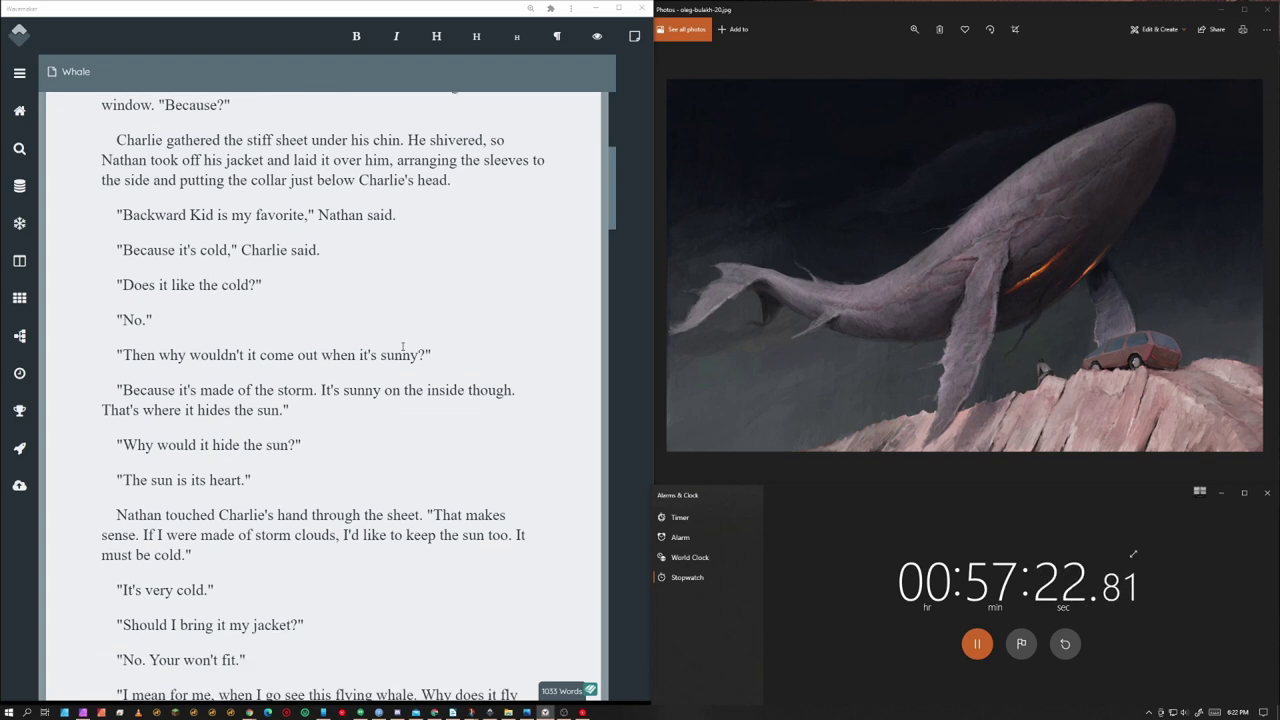
{"action": "scroll", "coordinate": [403, 346], "scroll_direction": "up", "scroll_amount": 1}
{"action": "scroll", "coordinate": [405, 342], "scroll_direction": "down", "scroll_amount": 1}
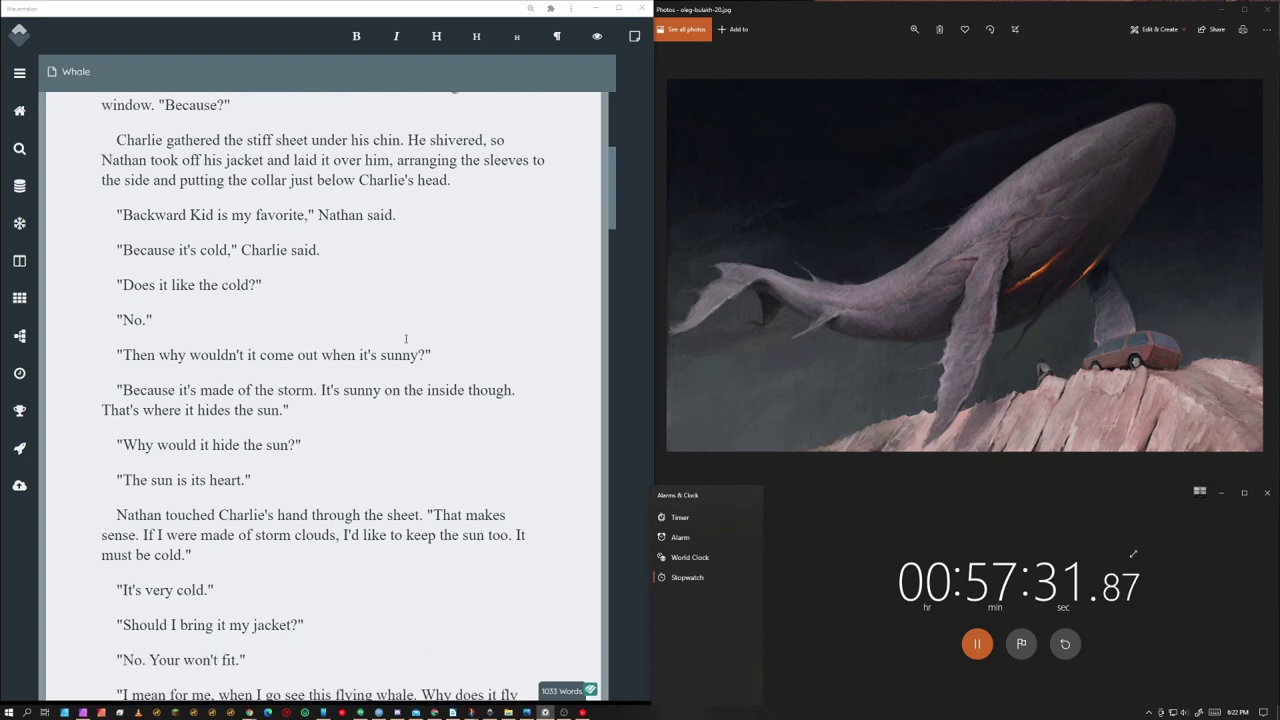
{"action": "scroll", "coordinate": [301, 412], "scroll_direction": "down", "scroll_amount": 3}
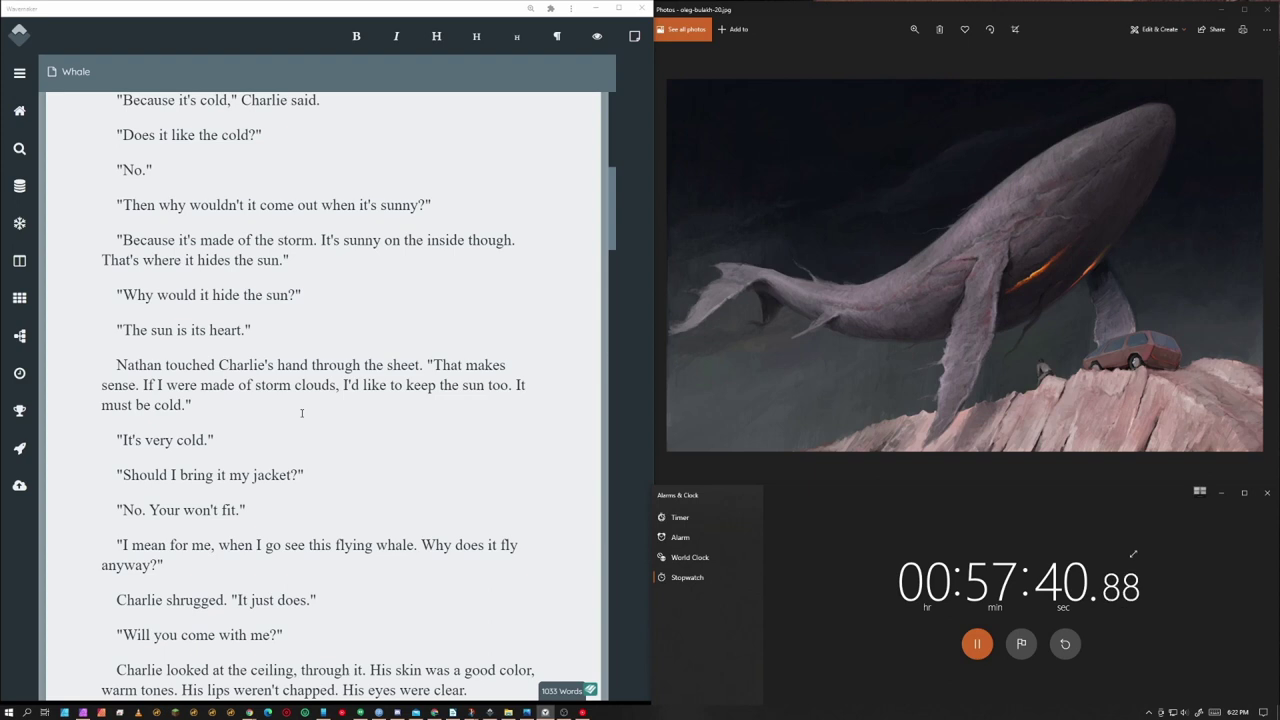
{"action": "scroll", "coordinate": [301, 412], "scroll_direction": "down", "scroll_amount": 3}
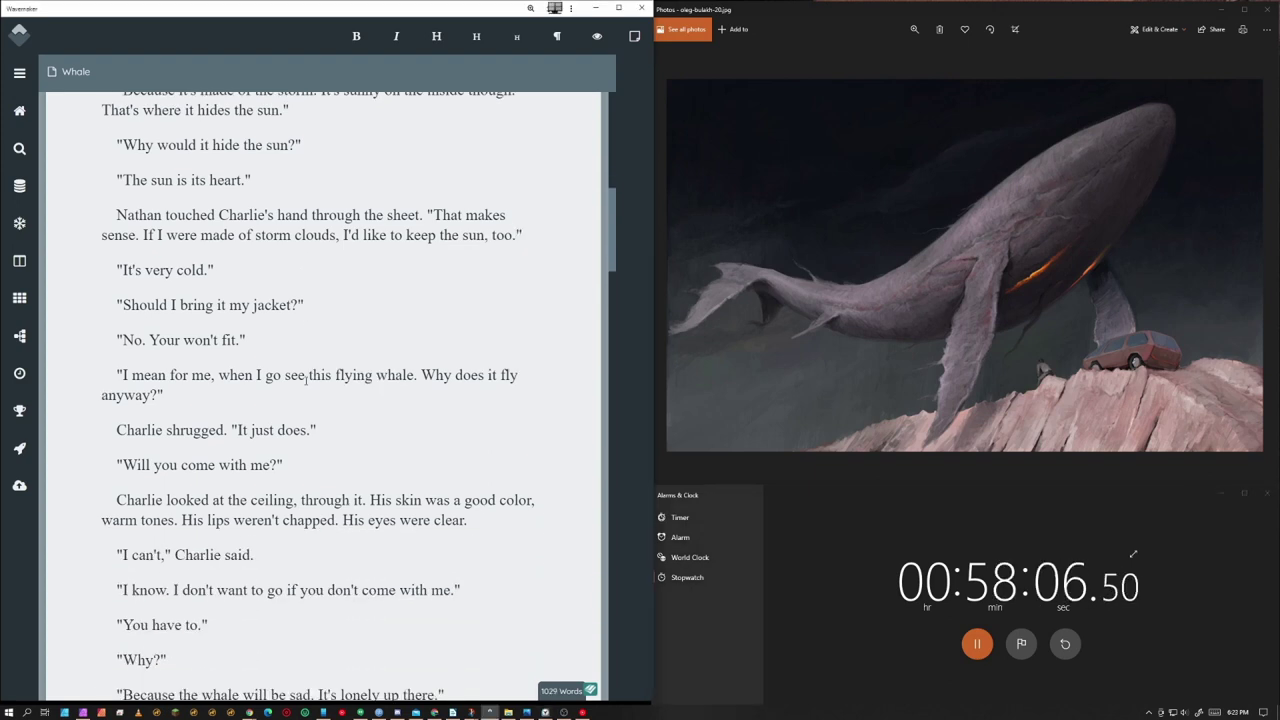
{"action": "scroll", "coordinate": [285, 400], "scroll_direction": "down", "scroll_amount": 1}
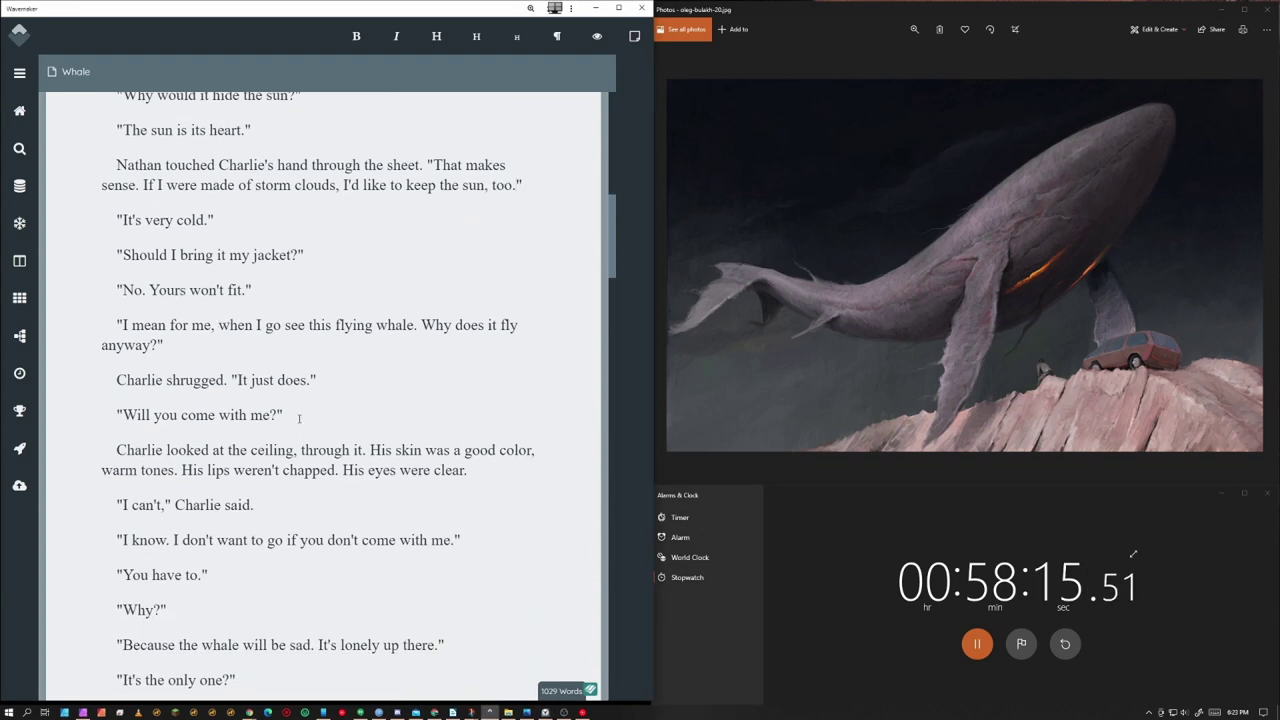
{"action": "scroll", "coordinate": [325, 489], "scroll_direction": "down", "scroll_amount": 1}
{"action": "scroll", "coordinate": [297, 466], "scroll_direction": "down", "scroll_amount": 1}
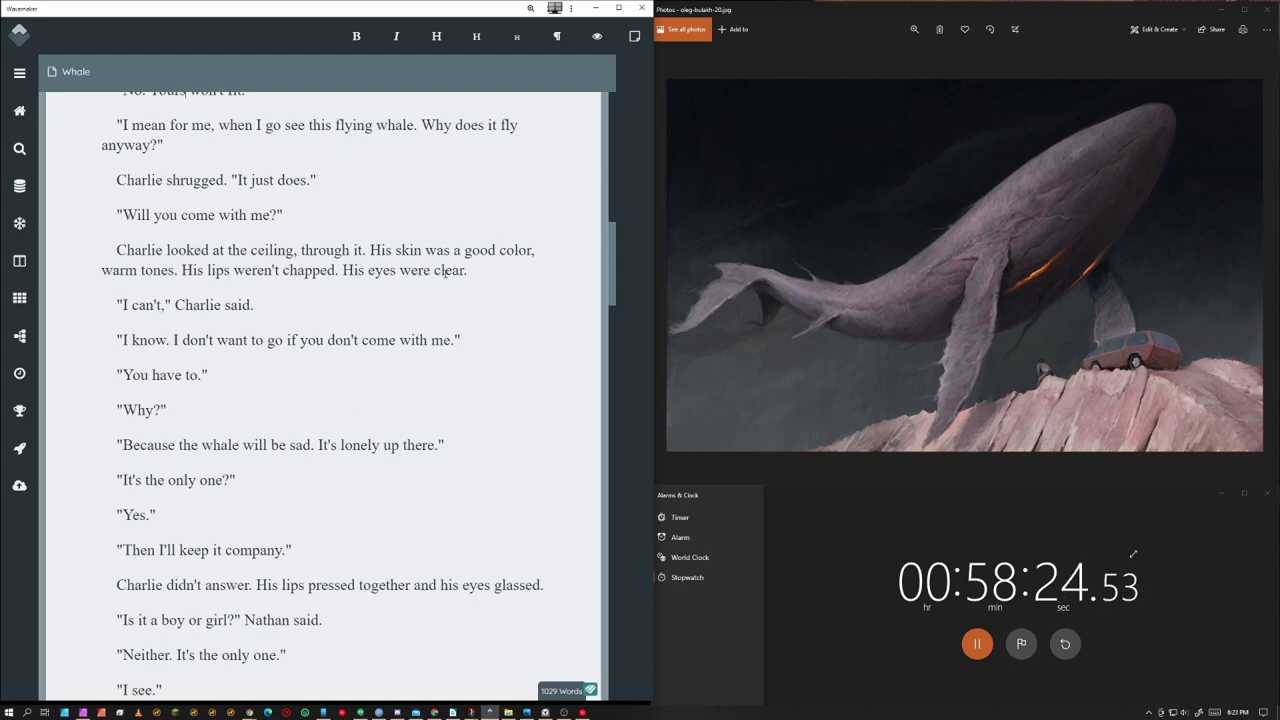
{"action": "scroll", "coordinate": [340, 466], "scroll_direction": "down", "scroll_amount": 1}
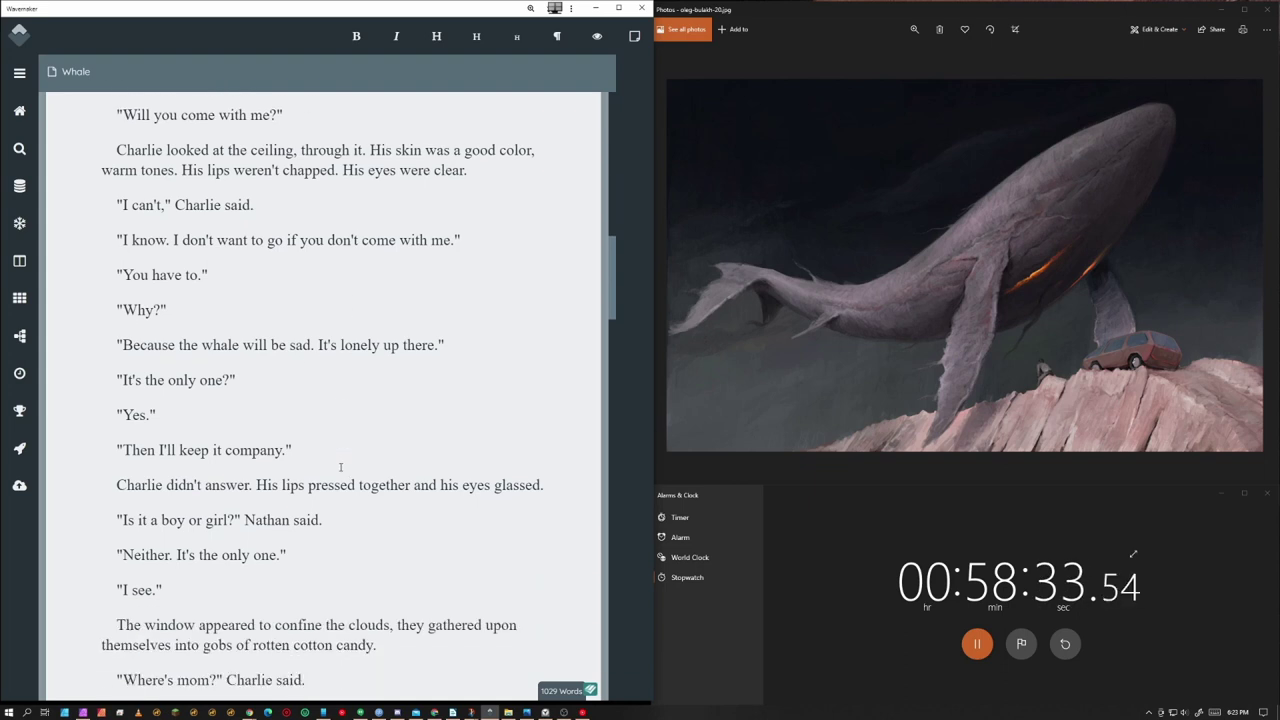
Replace a phrase with 'go' and add a comma after 'together'
{"action": "double_click", "coordinate": [344, 240]}
{"action": "left_click", "coordinate": [344, 240]}
{"action": "scroll", "coordinate": [324, 468], "scroll_direction": "down", "scroll_amount": 2}
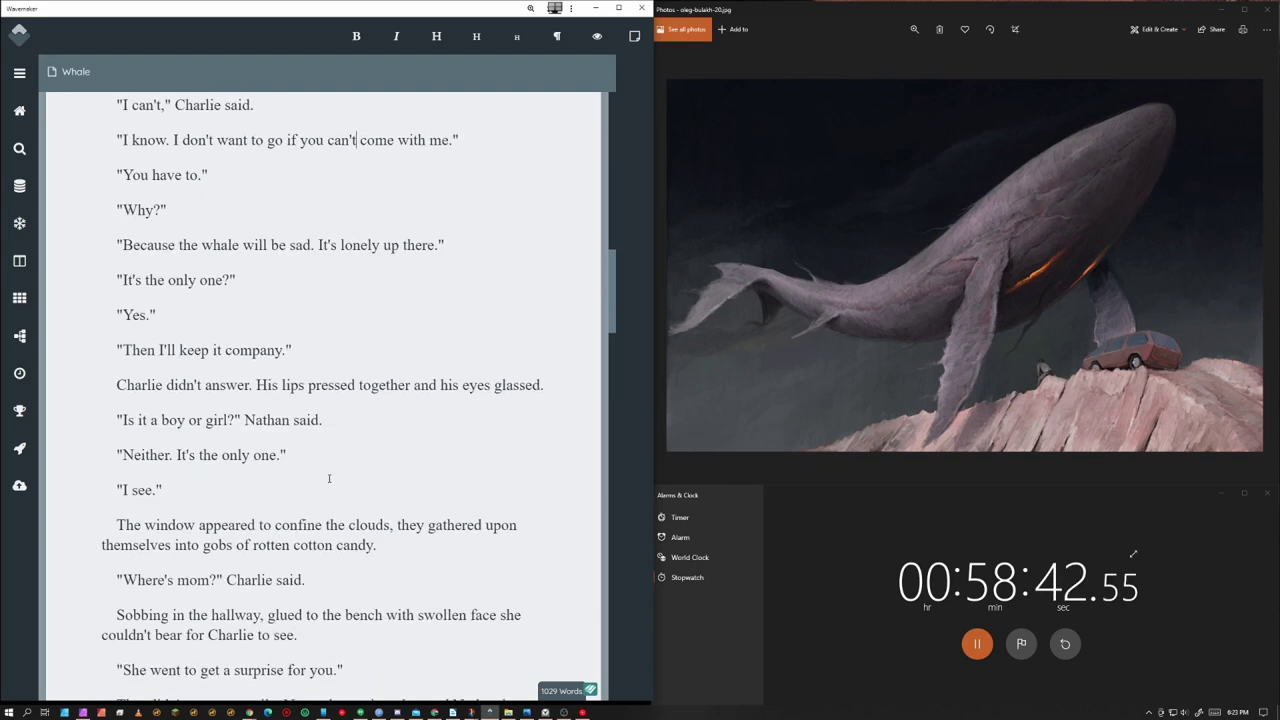
{"action": "scroll", "coordinate": [324, 468], "scroll_direction": "down", "scroll_amount": 1}
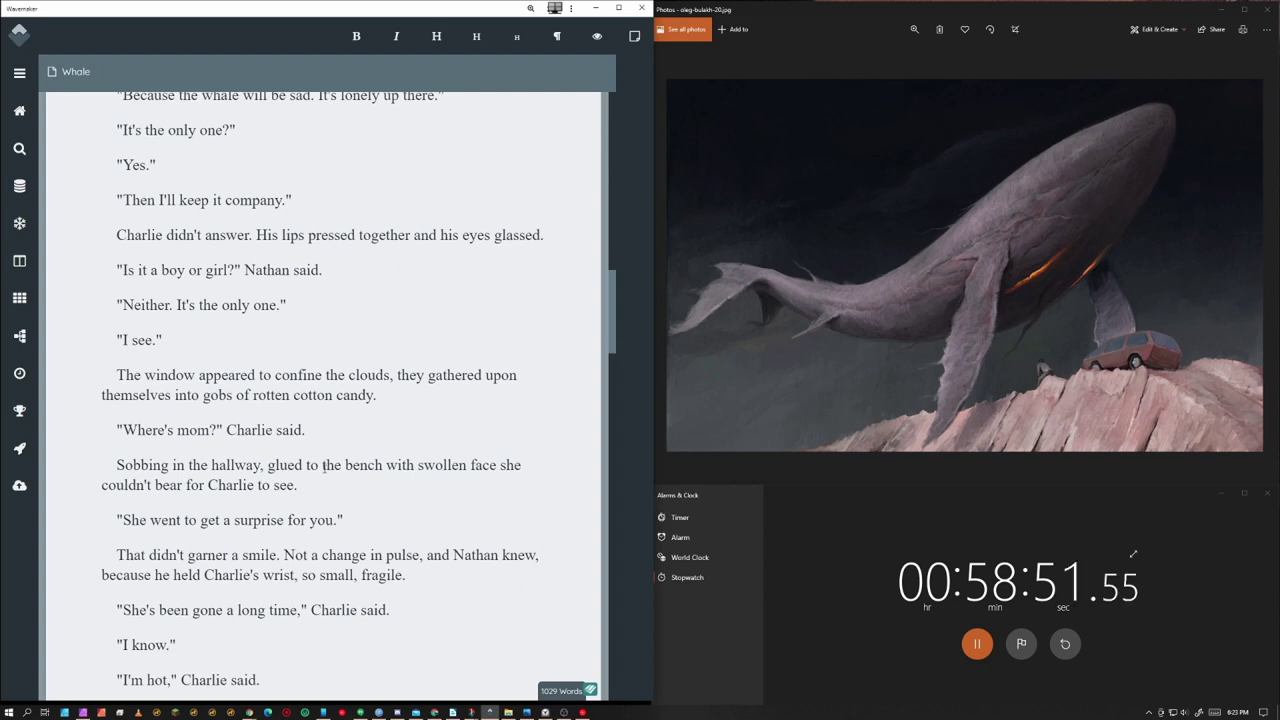
{"action": "scroll", "coordinate": [324, 468], "scroll_direction": "up", "scroll_amount": 2}
{"action": "left_click_drag", "start_coordinate": [186, 300], "coordinate": [284, 300]}
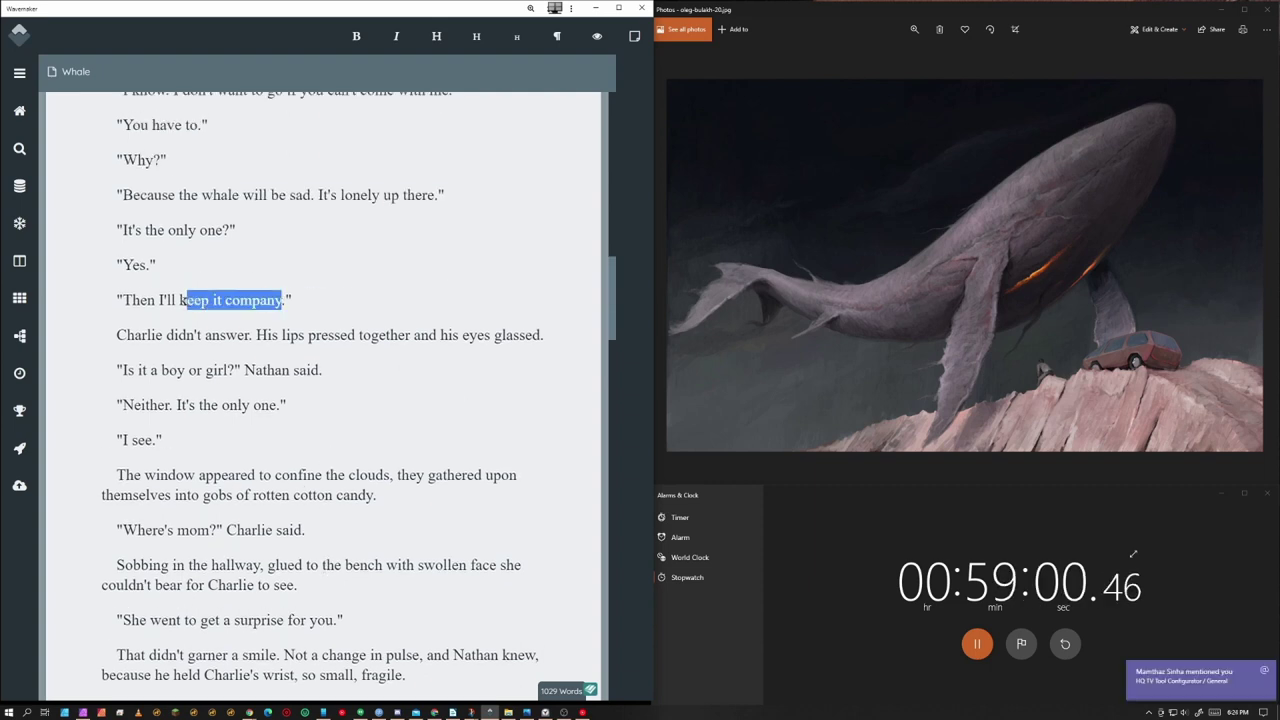
{"action": "type", "text": "go"}
{"action": "scroll", "coordinate": [550, 235], "scroll_direction": "down", "scroll_amount": 2}
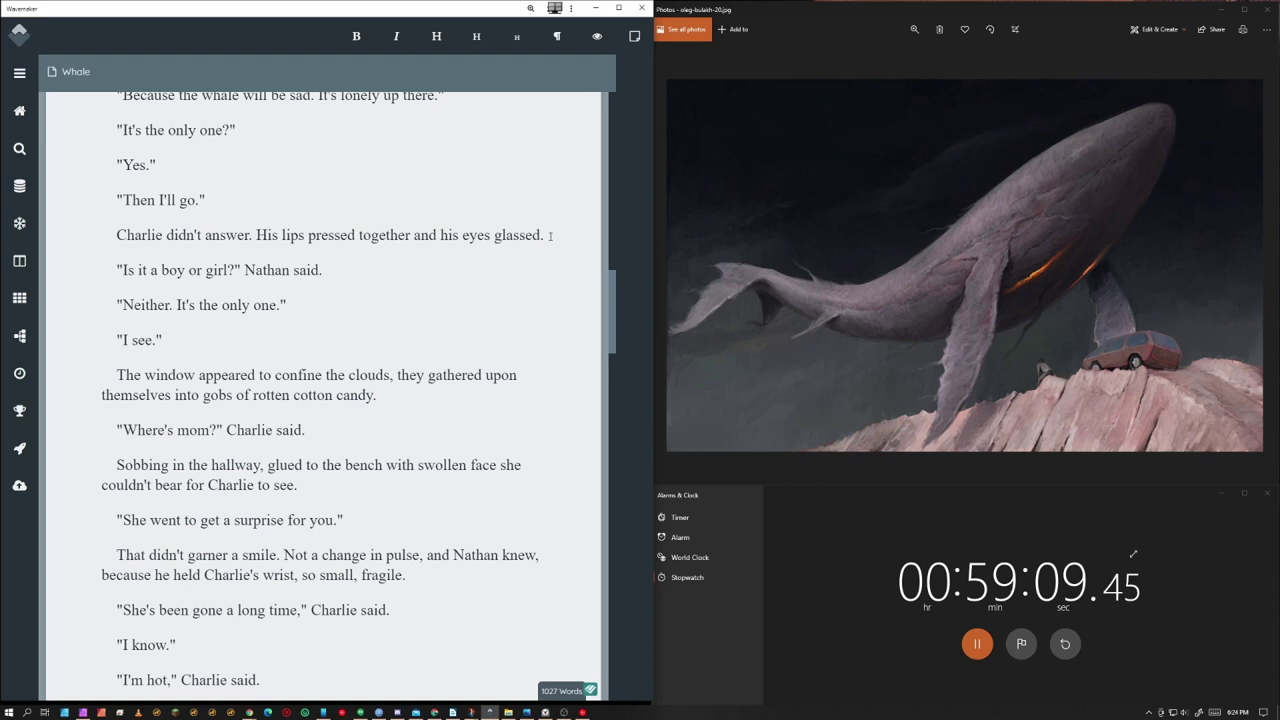
{"action": "left_click", "coordinate": [410, 235]}
{"action": "type", "text": ","}
Delete the 'Nathan said' tag after 'girl?' and reword 'gathered upon' to 'bunched up on'
{"action": "scroll", "coordinate": [410, 260], "scroll_direction": "down", "scroll_amount": 2}
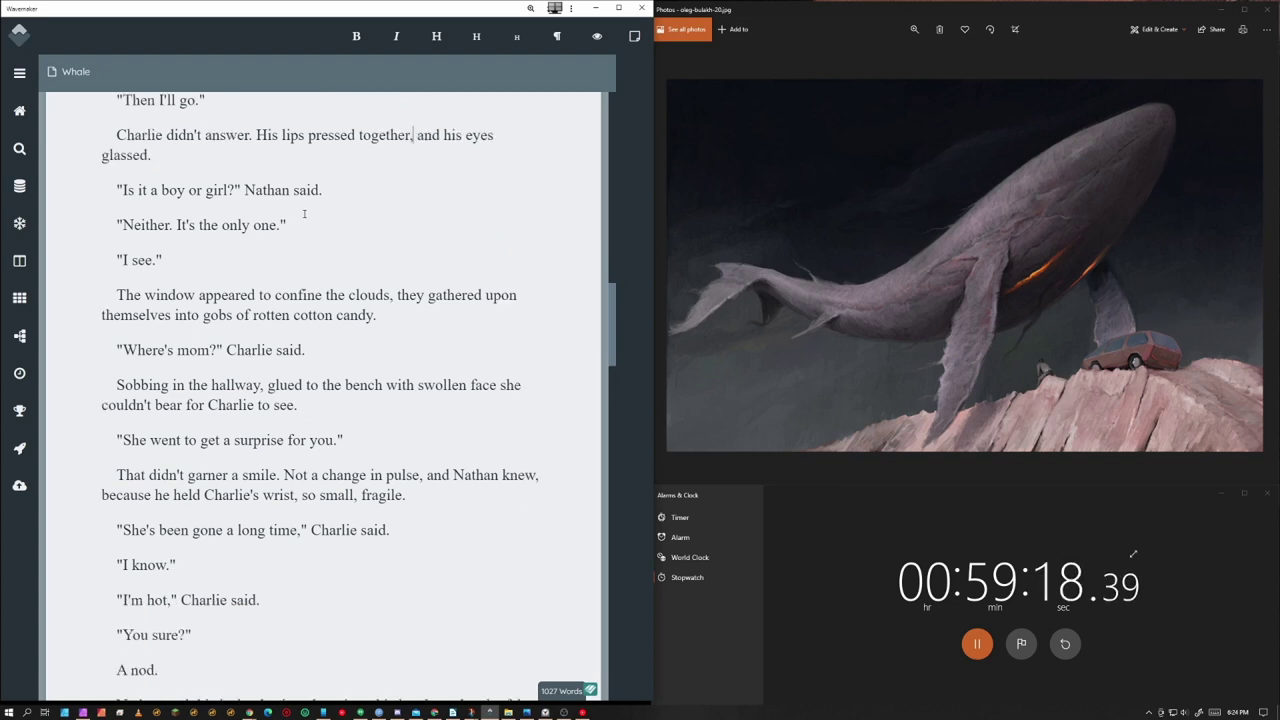
{"action": "left_click_drag", "start_coordinate": [324, 190], "coordinate": [240, 190]}
{"action": "key", "text": "BackSpace"}
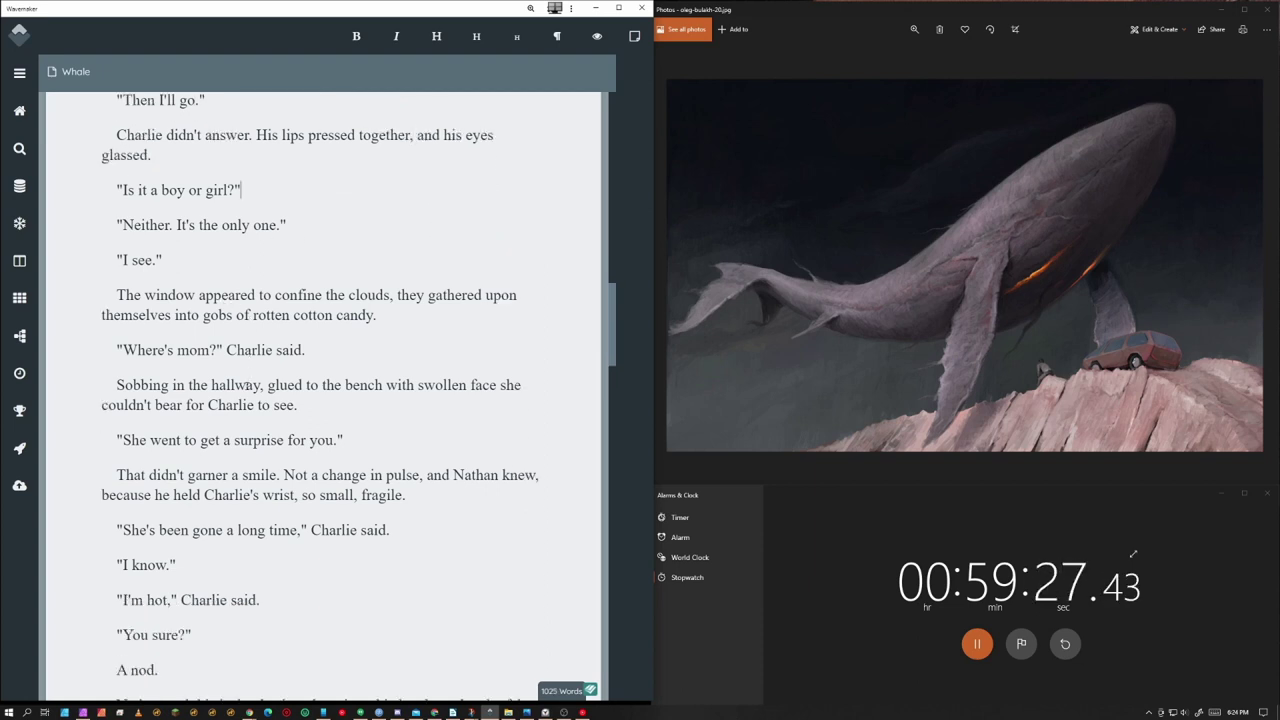
{"action": "scroll", "coordinate": [243, 388], "scroll_direction": "down", "scroll_amount": 2}
{"action": "double_click", "coordinate": [476, 193]}
{"action": "type", "text": "bunched"}
{"action": "key", "text": "Right"}
{"action": "key", "text": "Right"}
{"action": "key", "text": "Right"}
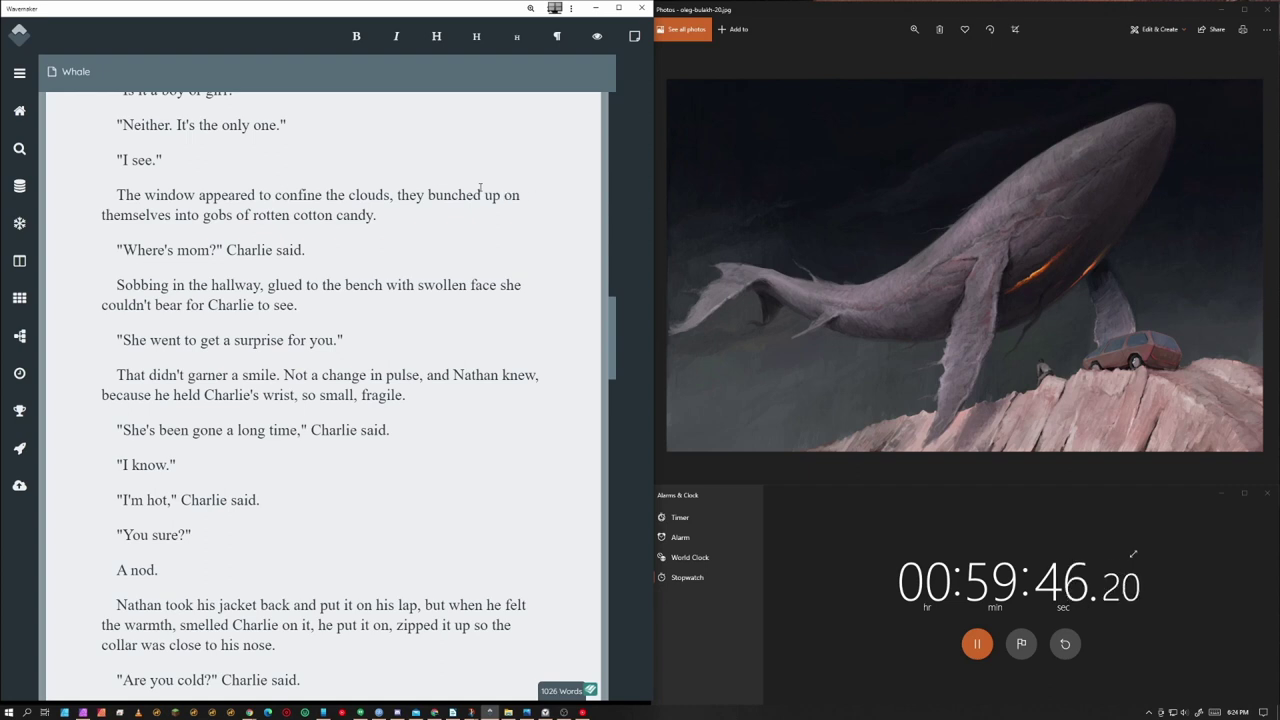
Shorten the clouds sentence to 'colorless gobs', cutting 'rotten', the cotton candy phrase and 'up on themselves'
{"action": "double_click", "coordinate": [285, 215]}
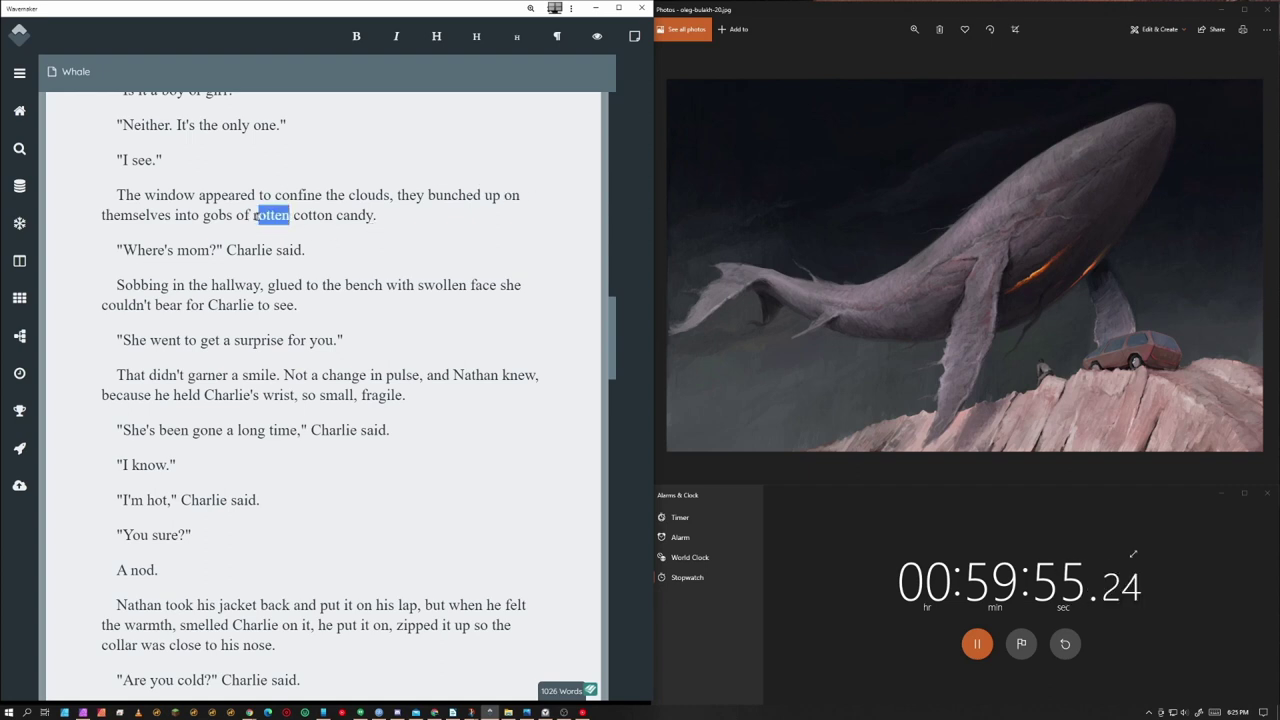
{"action": "type", "text": "colorless"}
{"action": "left_click_drag", "start_coordinate": [404, 229], "coordinate": [203, 215]}
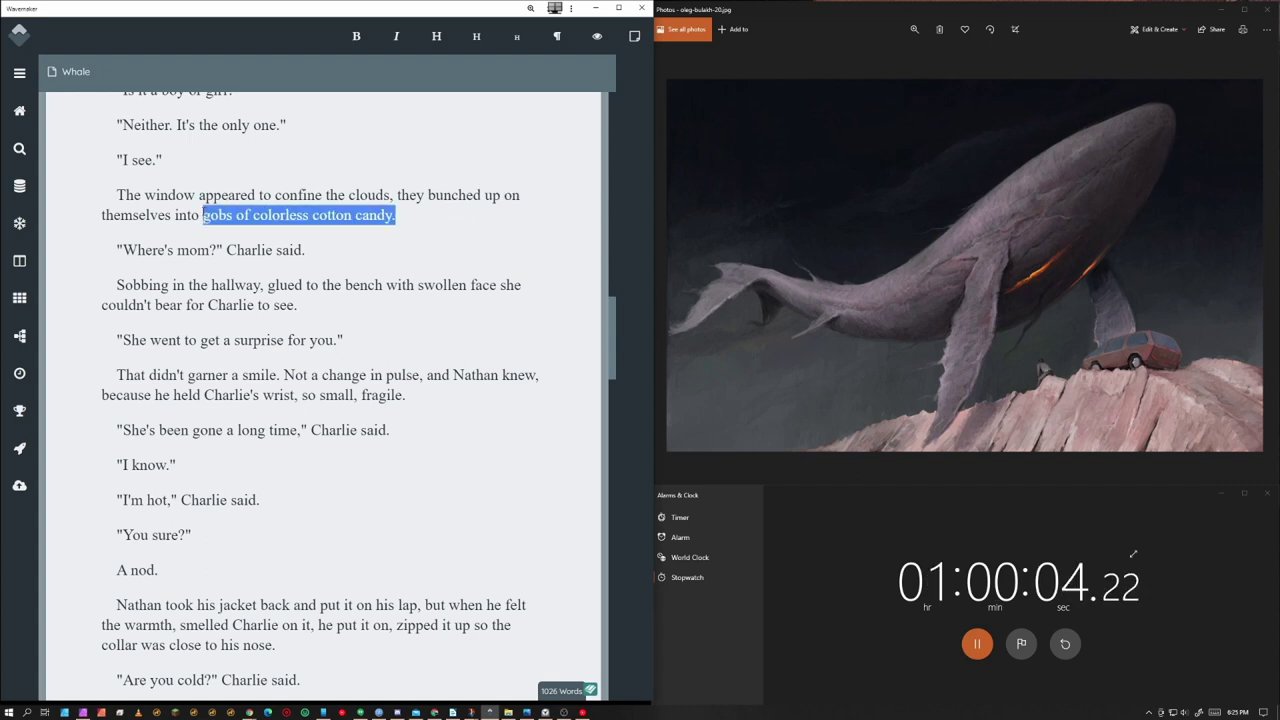
{"action": "type", "text": "colorless gobs"}
{"action": "left_click_drag", "start_coordinate": [484, 195], "coordinate": [178, 215]}
{"action": "key", "text": "BackSpace"}
Insert 'a' before 'swollen' and delete the phrase 'so small, fragile'
{"action": "scroll", "coordinate": [323, 397], "scroll_direction": "down", "scroll_amount": 1}
{"action": "scroll", "coordinate": [323, 397], "scroll_direction": "down", "scroll_amount": 1}
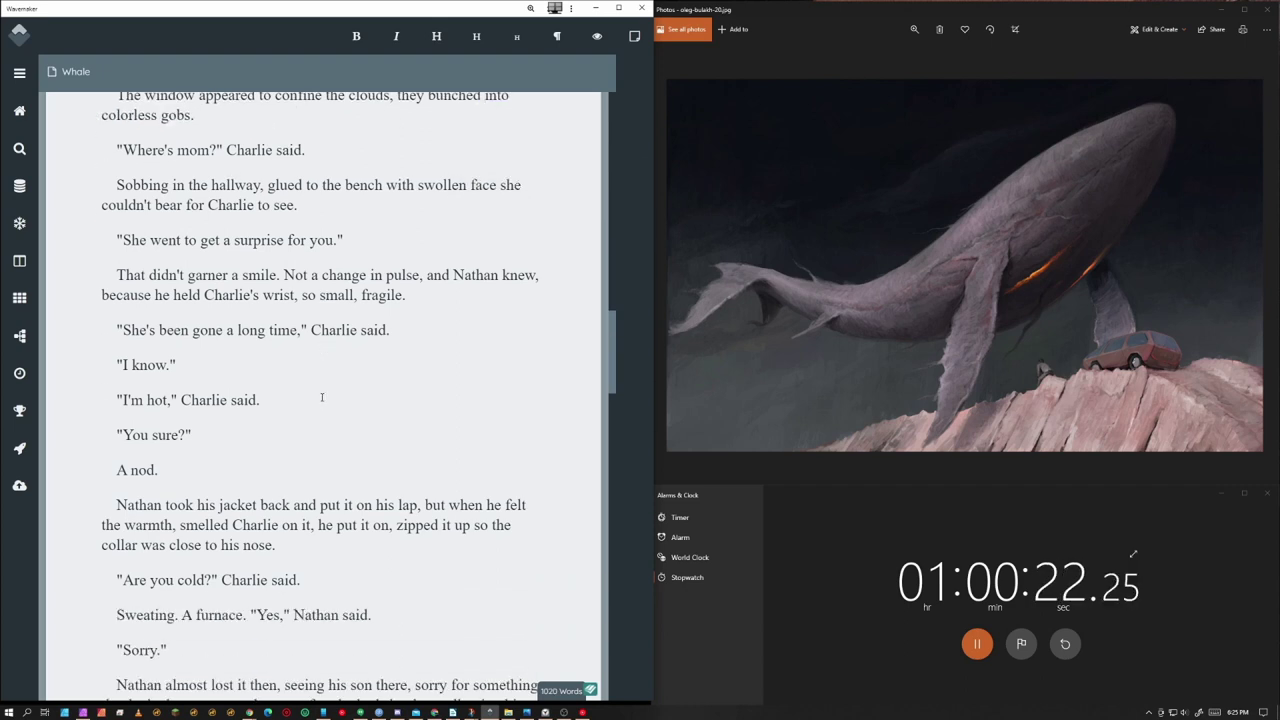
{"action": "left_click", "coordinate": [420, 185]}
{"action": "type", "text": "a"}
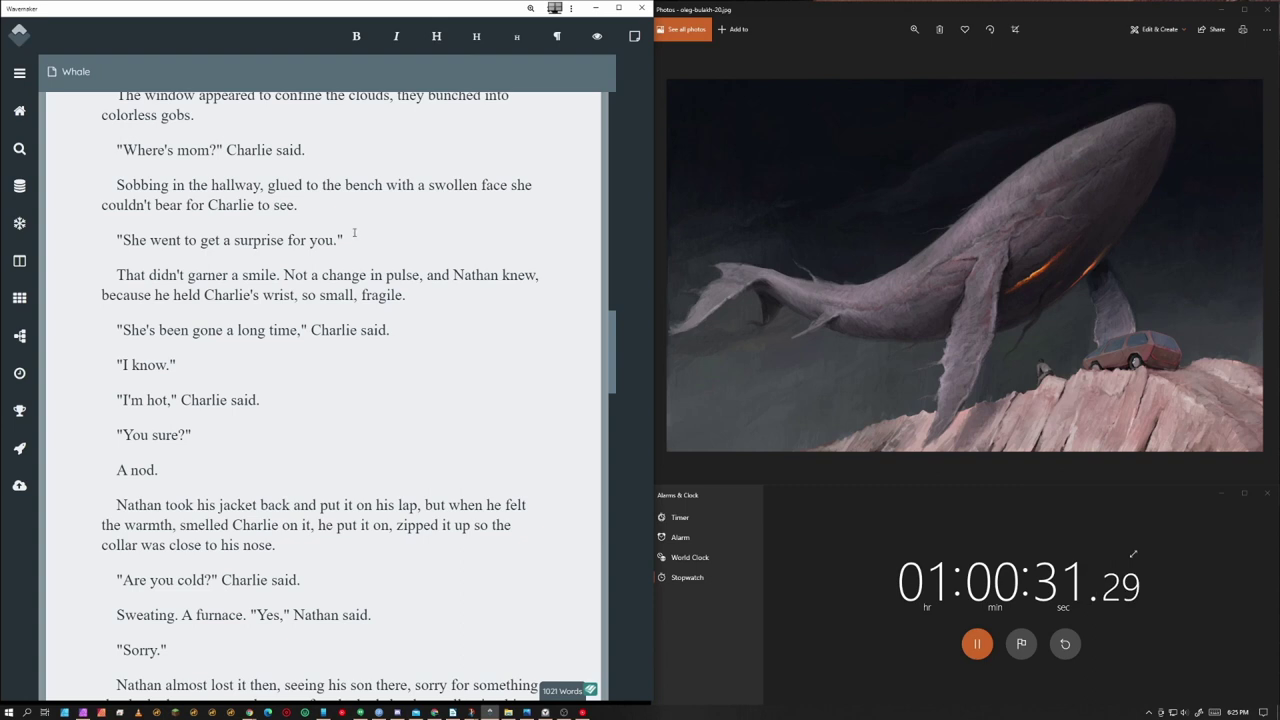
{"action": "scroll", "coordinate": [307, 387], "scroll_direction": "down", "scroll_amount": 1}
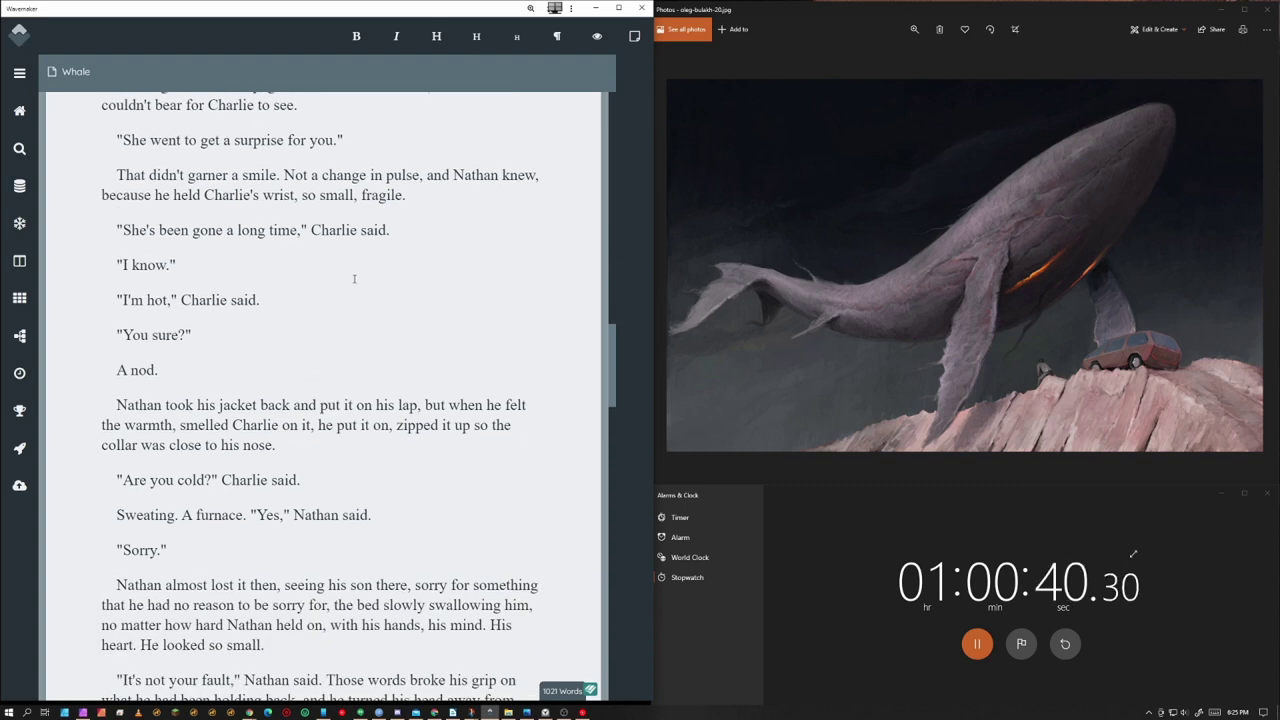
{"action": "left_click_drag", "start_coordinate": [405, 195], "coordinate": [294, 195]}
{"action": "key", "text": "BackSpace"}
Change 'put' to 'laid' and cut the zipped-up collar clause, ending the sentence with a period
{"action": "scroll", "coordinate": [290, 420], "scroll_direction": "down", "scroll_amount": 1}
{"action": "scroll", "coordinate": [262, 418], "scroll_direction": "down", "scroll_amount": 1}
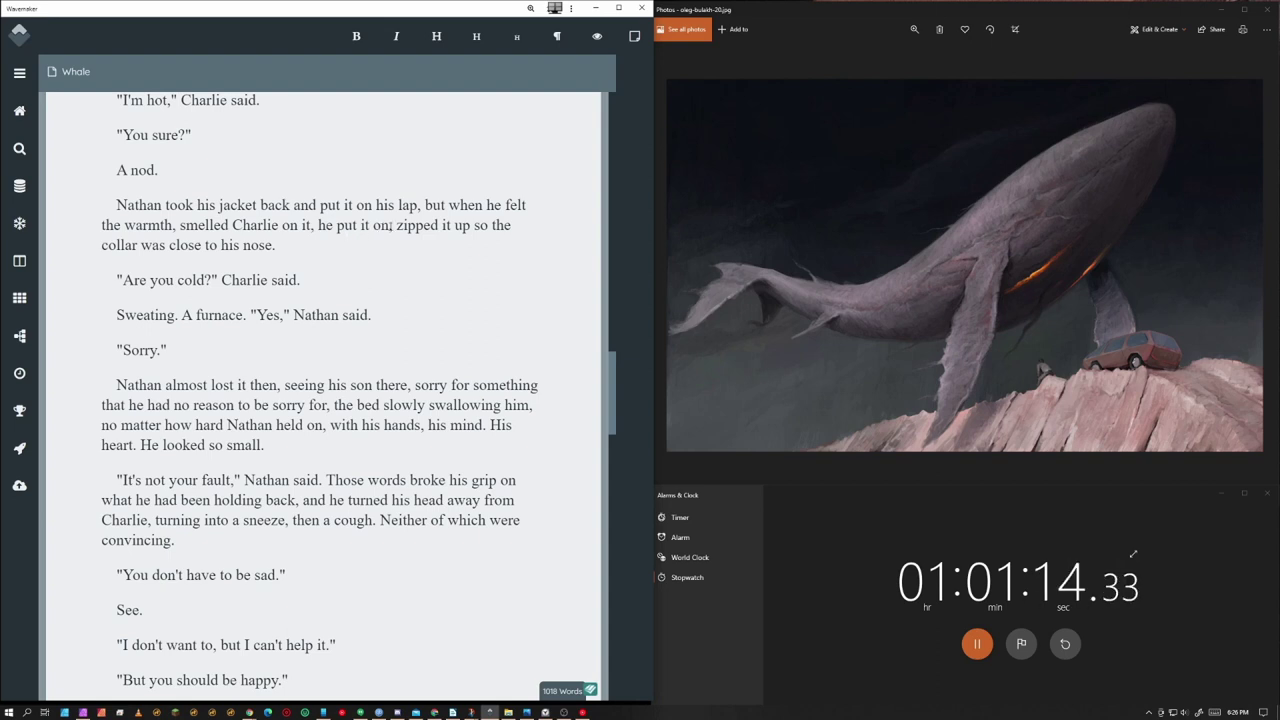
{"action": "double_click", "coordinate": [331, 205]}
{"action": "type", "text": "laid"}
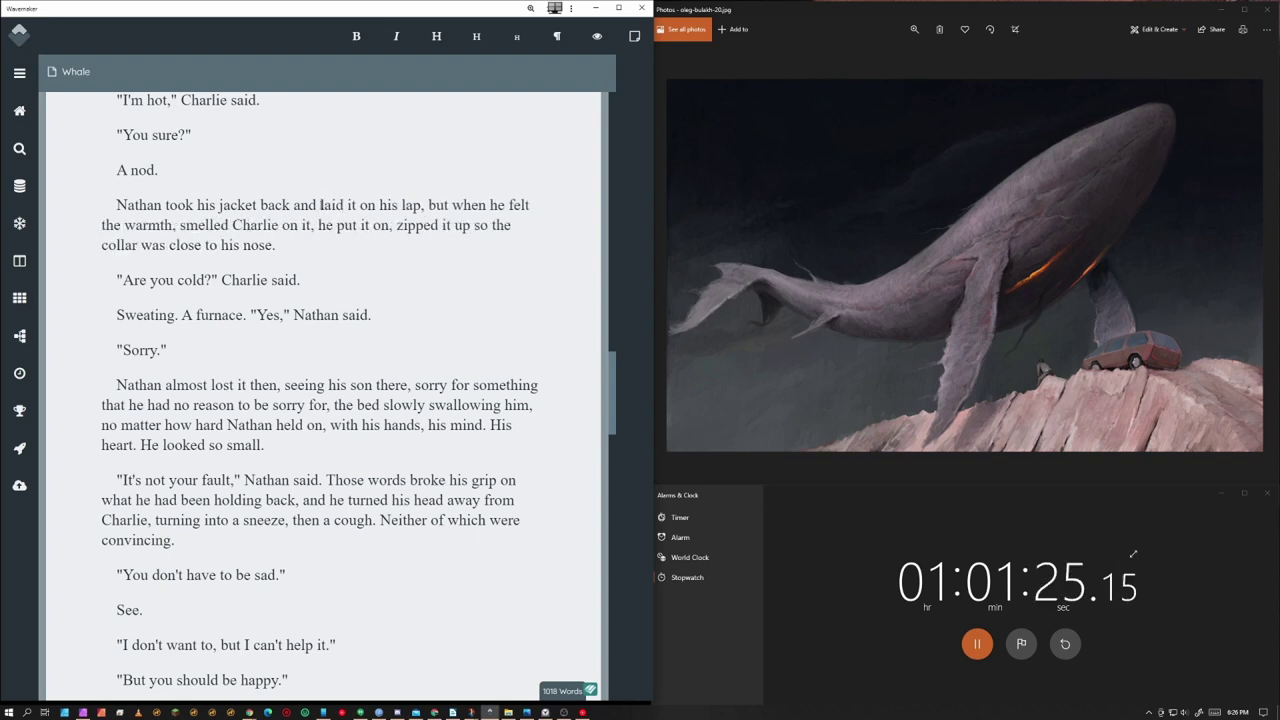
{"action": "left_click_drag", "start_coordinate": [276, 245], "coordinate": [397, 225]}
{"action": "key", "text": "BackSpace"}
{"action": "key", "text": "BackSpace"}
{"action": "key", "text": "BackSpace"}
{"action": "type", "text": "."}
Delete 'He looked so small.', replace the grip phrase with 'him', and remove 'his head'
{"action": "scroll", "coordinate": [341, 437], "scroll_direction": "down", "scroll_amount": 1}
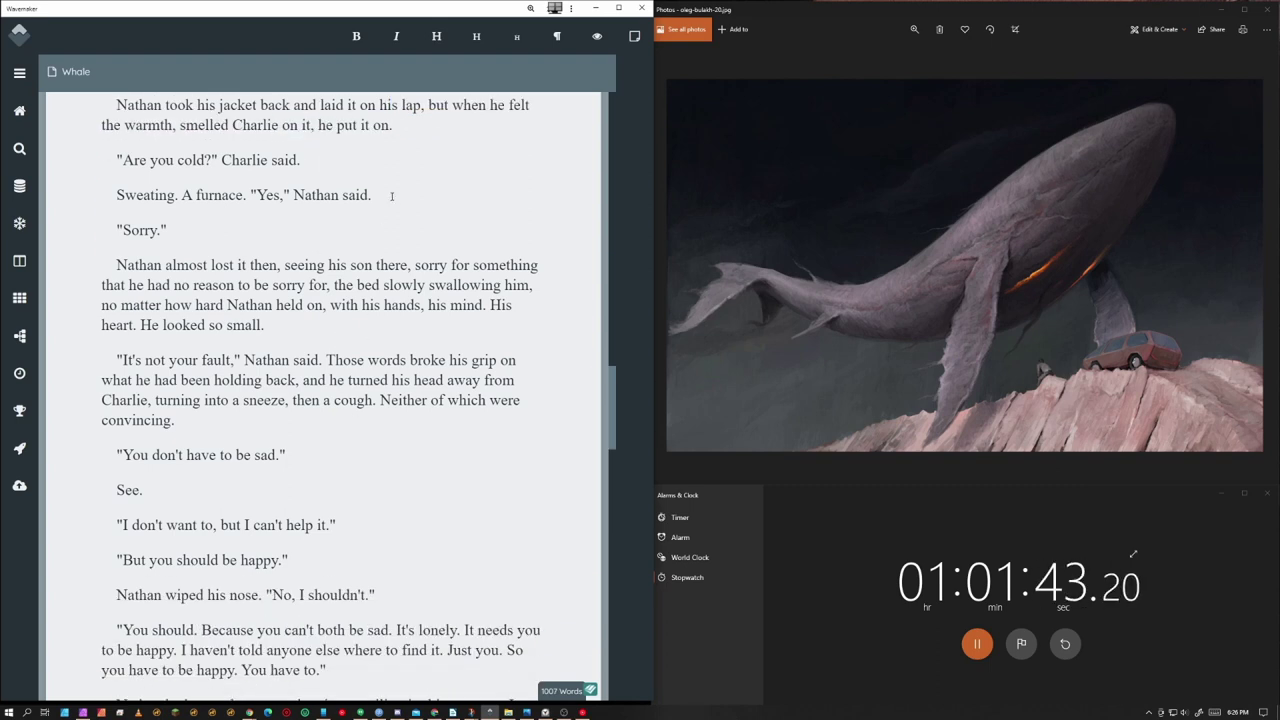
{"action": "scroll", "coordinate": [311, 342], "scroll_direction": "down", "scroll_amount": 1}
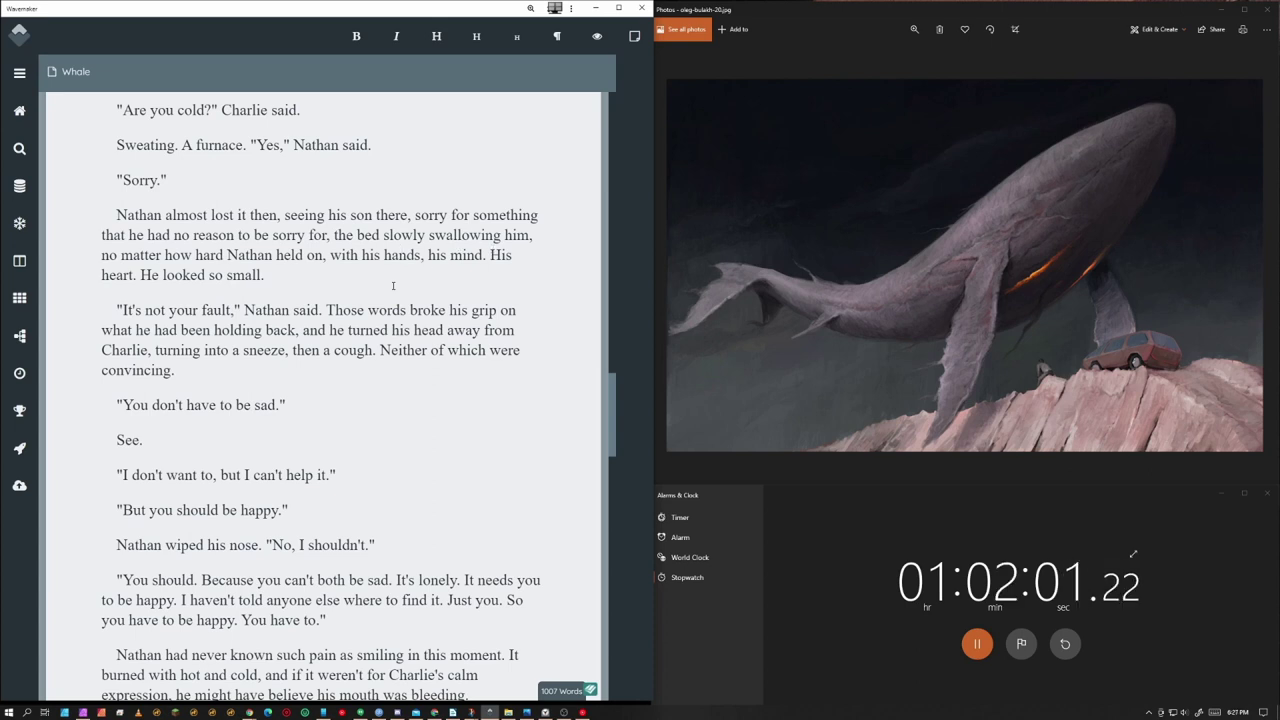
{"action": "left_click_drag", "start_coordinate": [264, 276], "coordinate": [140, 276]}
{"action": "key", "text": "BackSpace"}
{"action": "scroll", "coordinate": [268, 305], "scroll_direction": "down", "scroll_amount": 2}
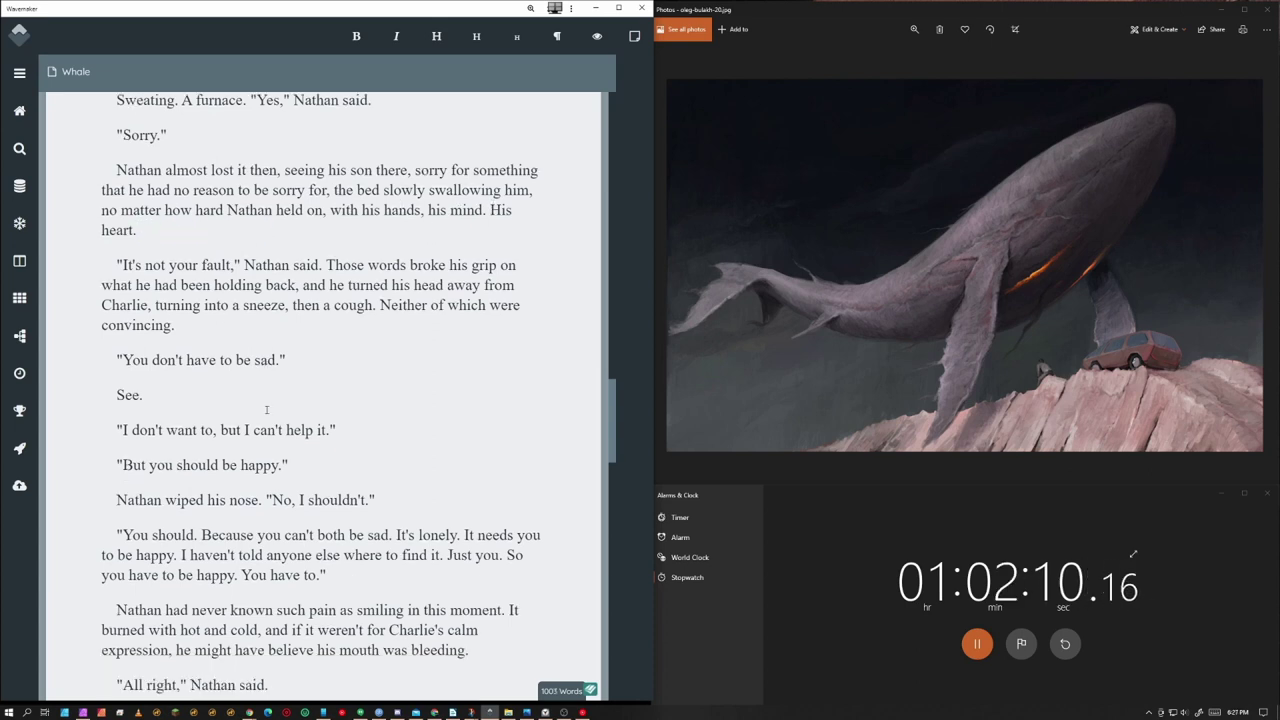
{"action": "left_click_drag", "start_coordinate": [293, 230], "coordinate": [448, 210]}
{"action": "type", "text": "him,"}
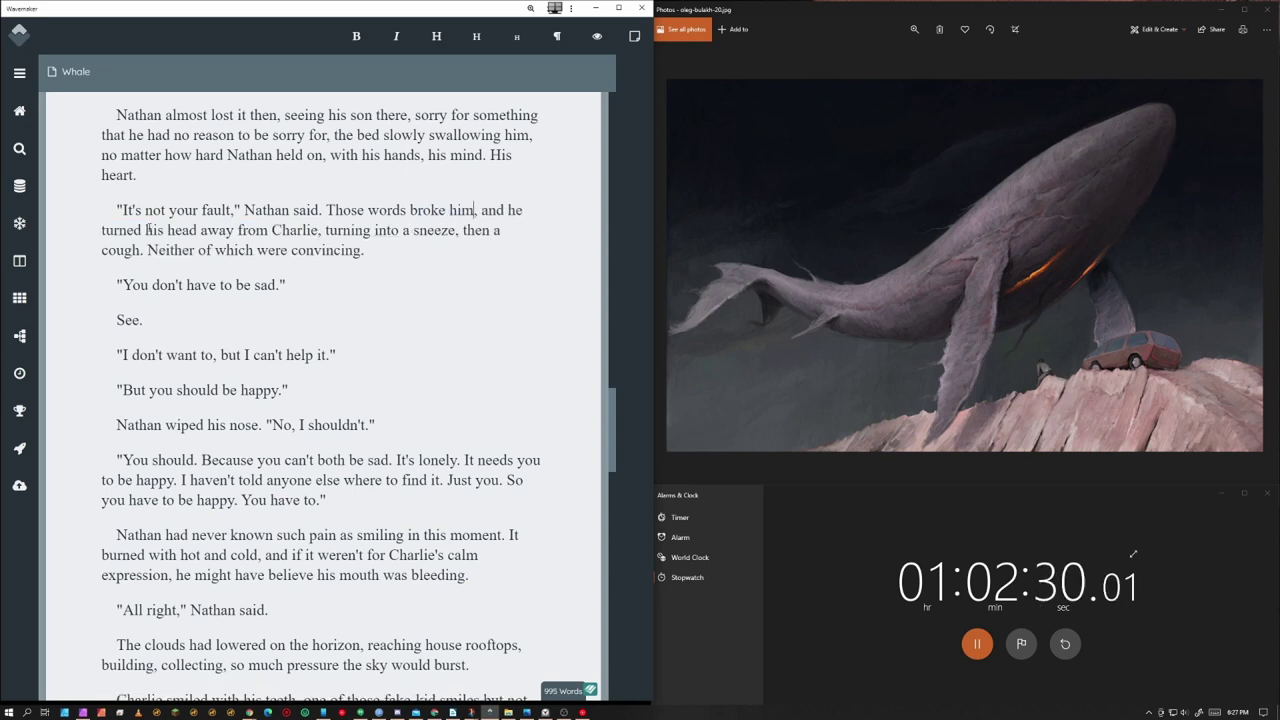
{"action": "left_click_drag", "start_coordinate": [146, 229], "coordinate": [315, 230]}
{"action": "key", "text": "BackSpace"}
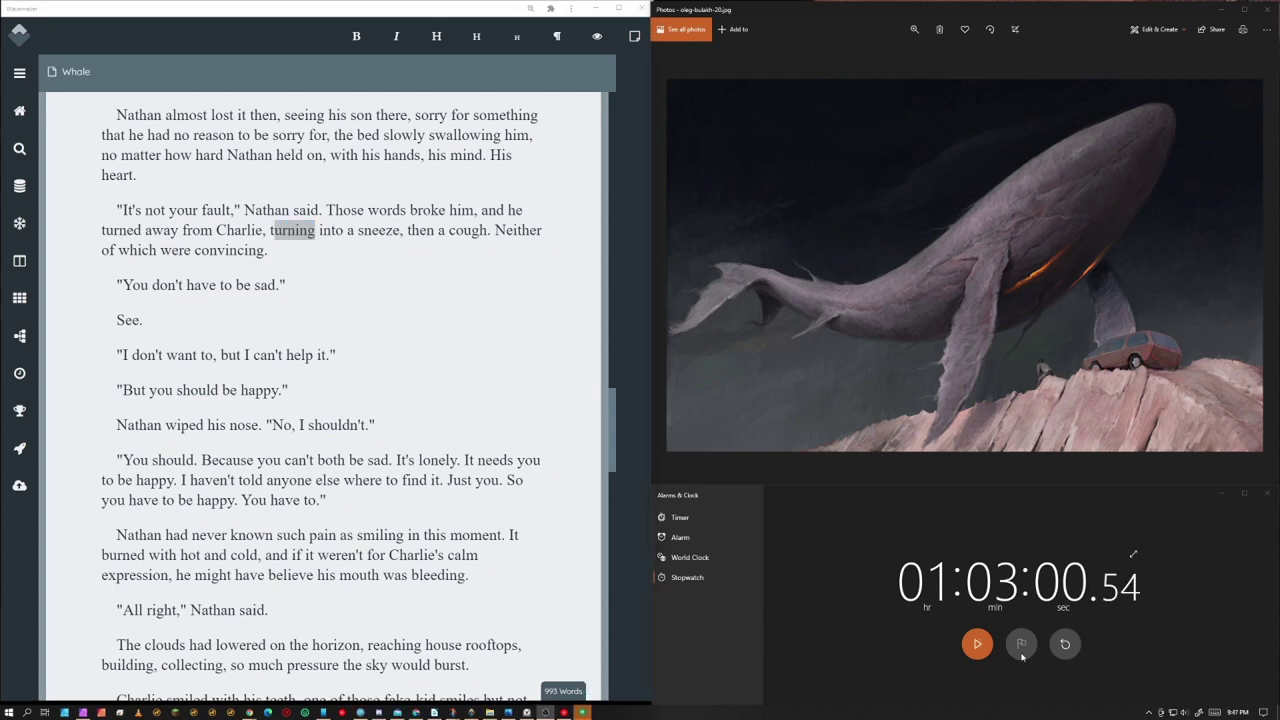
Delete the sneeze-and-cough clause from 'turning' to 'convincing.' and the one-word 'See.' paragraph
{"action": "mouse_move", "coordinate": [270, 230]}
{"action": "left_mouse_down"}
{"action": "mouse_move", "coordinate": [400, 230]}
{"action": "mouse_move", "coordinate": [272, 250]}
{"action": "left_mouse_up"}
{"action": "key", "text": "BackSpace"}
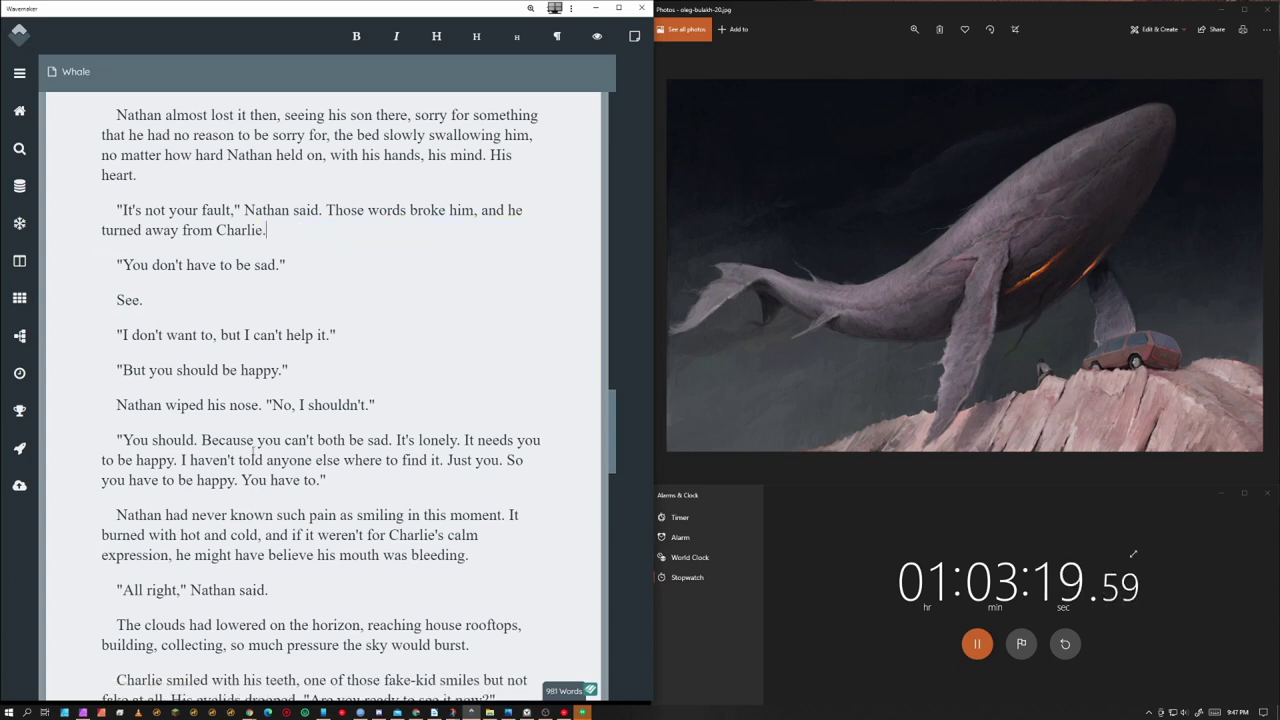
{"action": "triple_click", "coordinate": [103, 303]}
{"action": "key", "text": "BackSpace"}
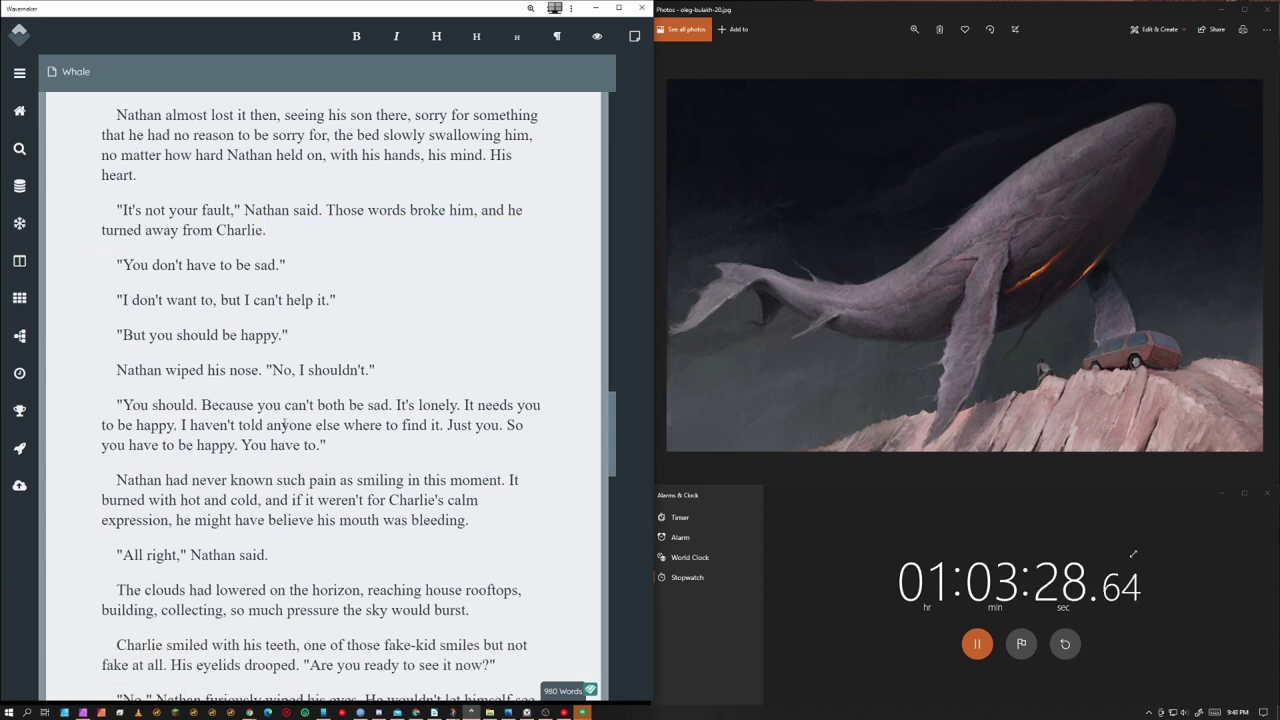
Delete 'Unblemished.' after 'Perfect.' further down the story
{"action": "scroll", "coordinate": [284, 424], "scroll_direction": "down", "scroll_amount": 3}
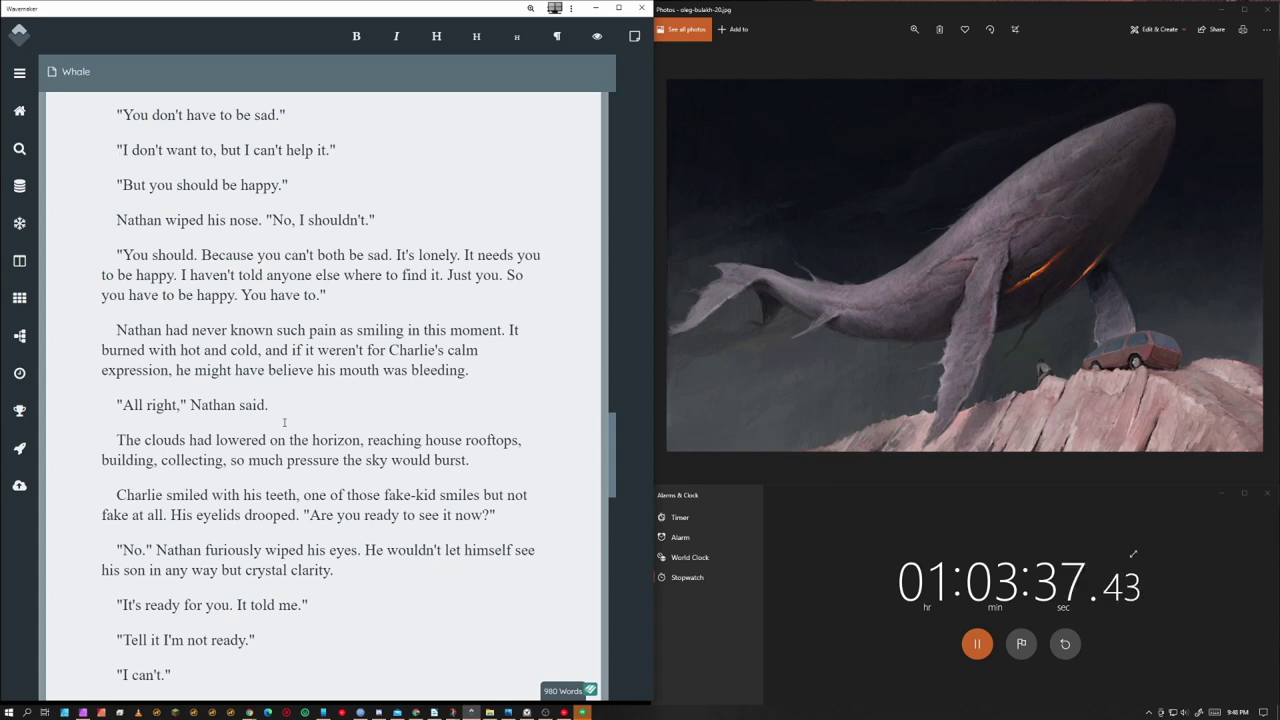
{"action": "scroll", "coordinate": [284, 422], "scroll_direction": "down", "scroll_amount": 3}
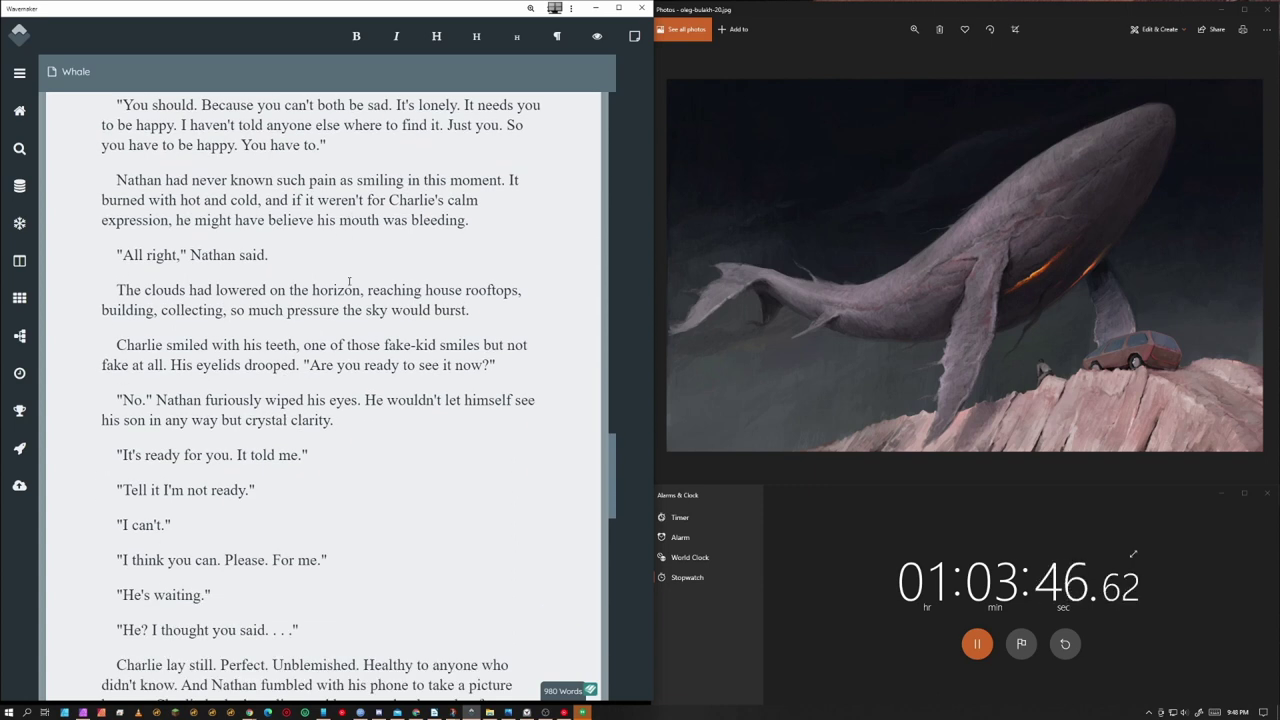
{"action": "scroll", "coordinate": [330, 330], "scroll_direction": "down", "scroll_amount": 5}
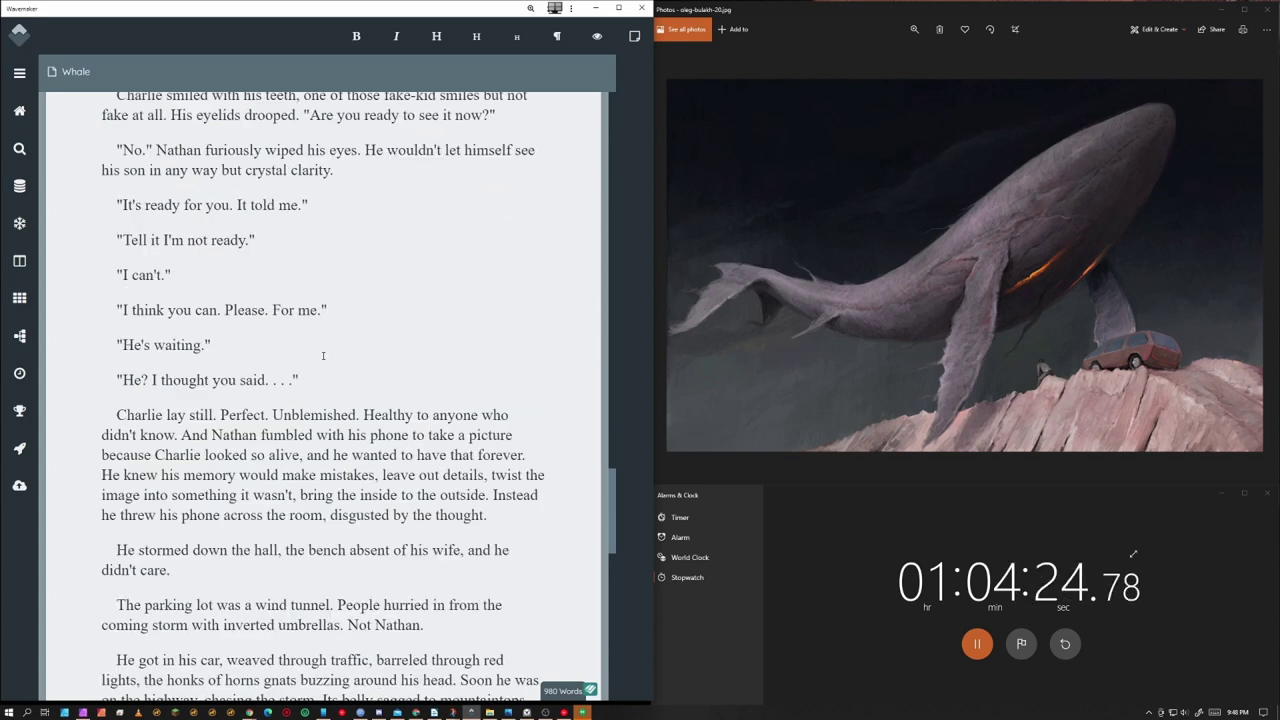
{"action": "scroll", "coordinate": [319, 353], "scroll_direction": "down", "scroll_amount": 1}
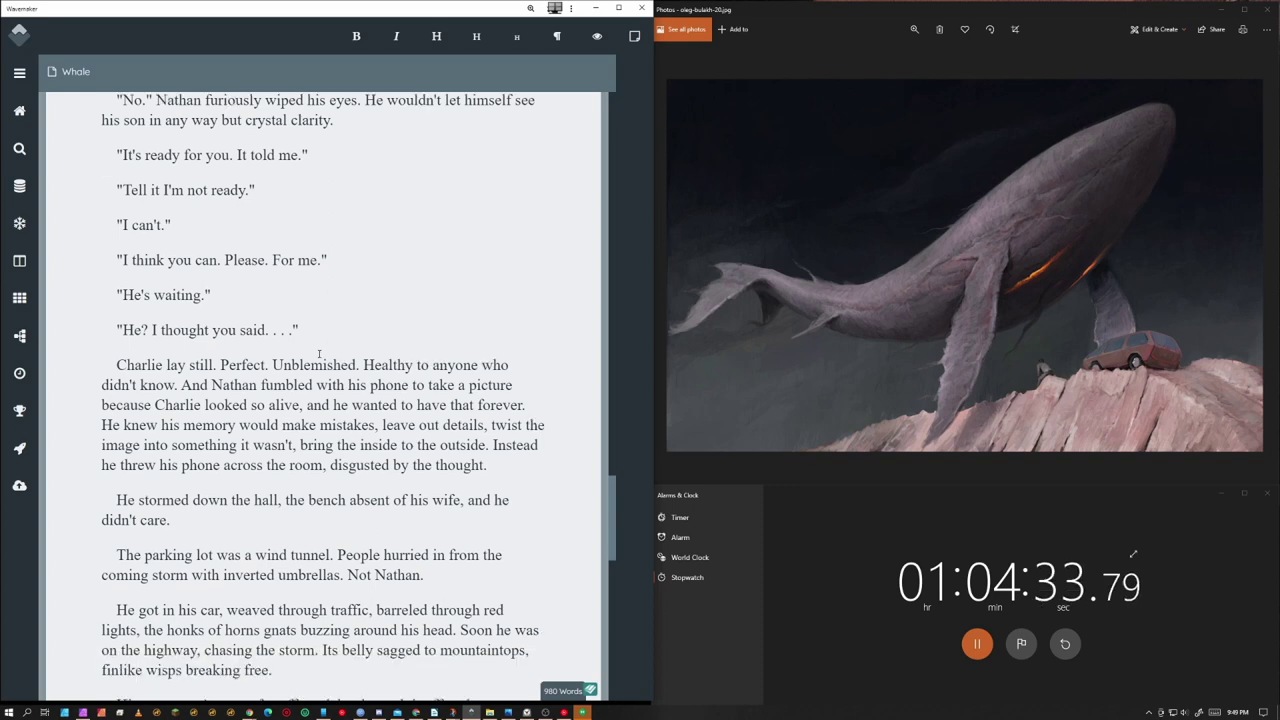
{"action": "scroll", "coordinate": [319, 353], "scroll_direction": "down", "scroll_amount": 2}
{"action": "scroll", "coordinate": [265, 236], "scroll_direction": "down", "scroll_amount": 1}
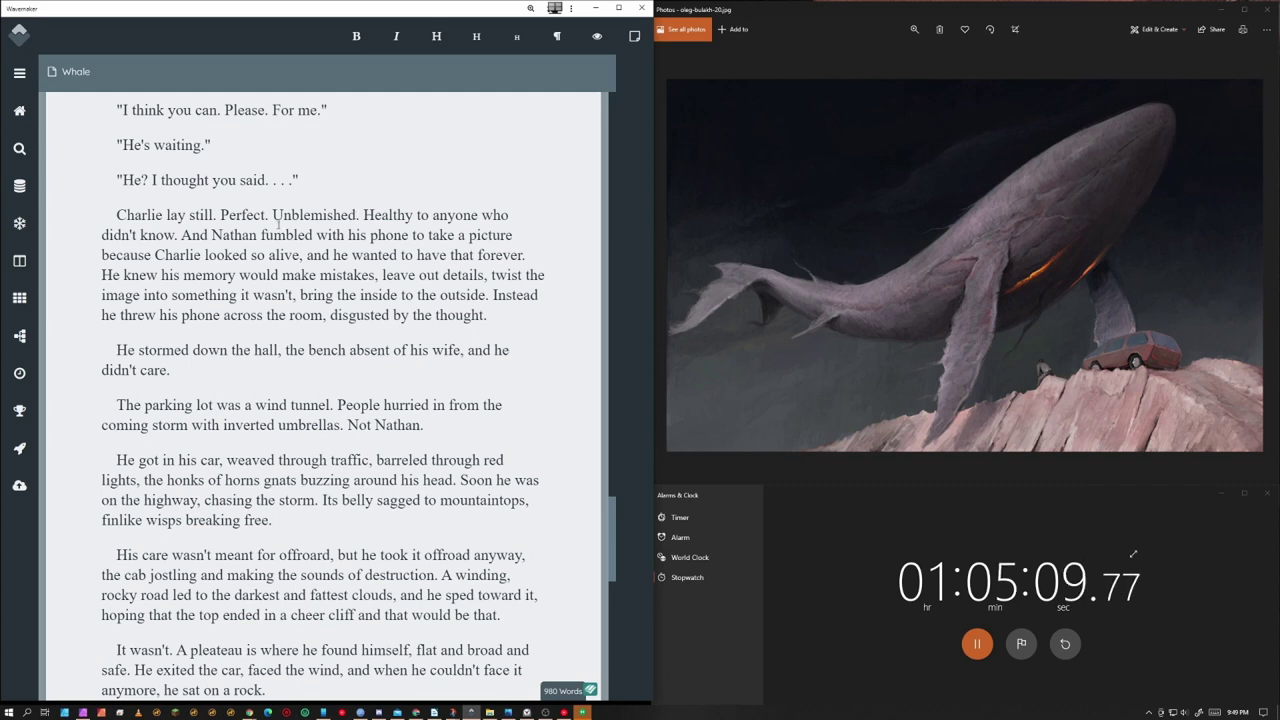
{"action": "left_click_drag", "start_coordinate": [363, 215], "coordinate": [272, 215]}
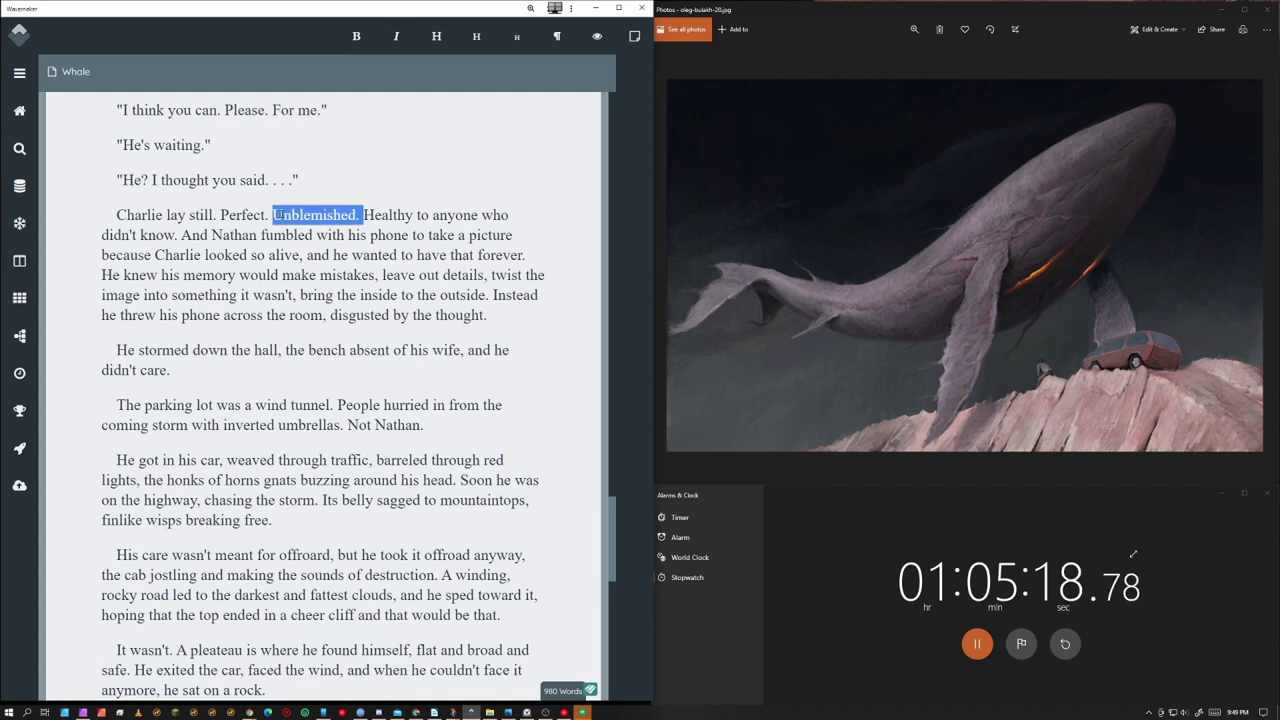
{"action": "key", "text": "BackSpace"}
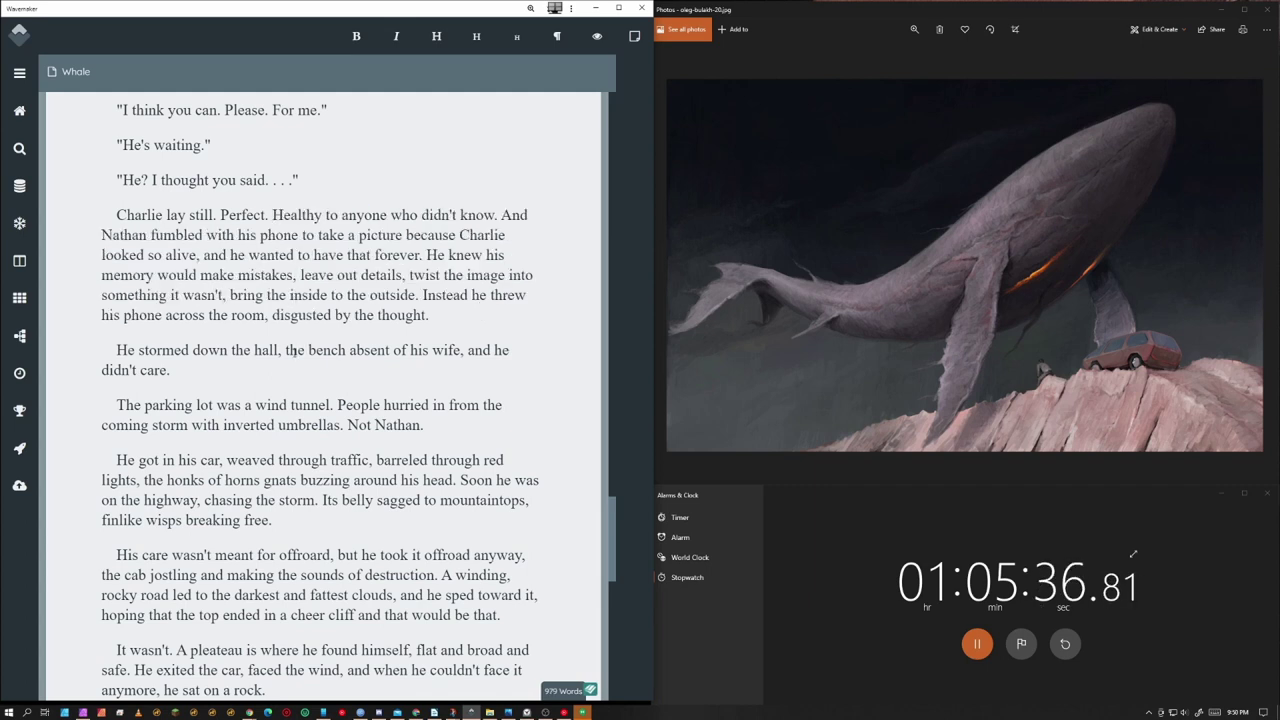
{"action": "scroll", "coordinate": [296, 348], "scroll_direction": "down", "scroll_amount": 3}
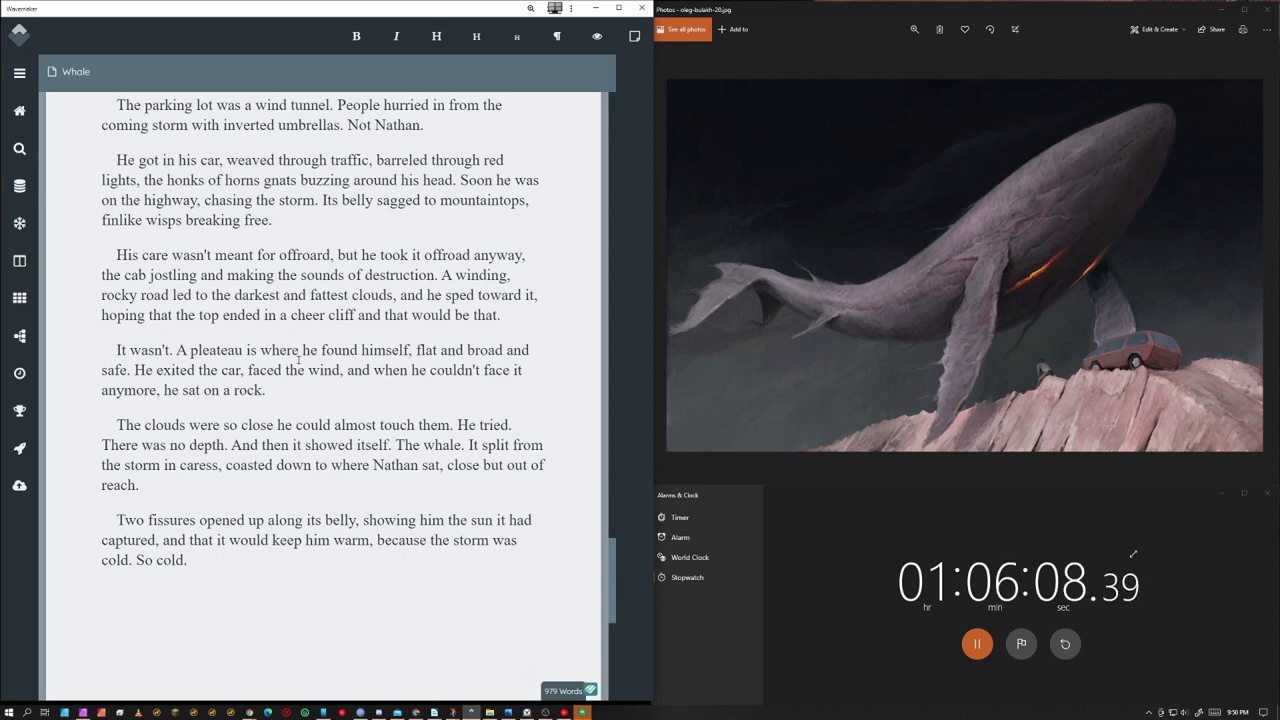
{"action": "scroll", "coordinate": [298, 360], "scroll_direction": "down", "scroll_amount": 1}
Fix 'care' to 'car', change 'it' to 'them' after 'toward', and drop 'that' from 'hoping that'
{"action": "left_click", "coordinate": [164, 204]}
{"action": "key", "text": "Delete"}
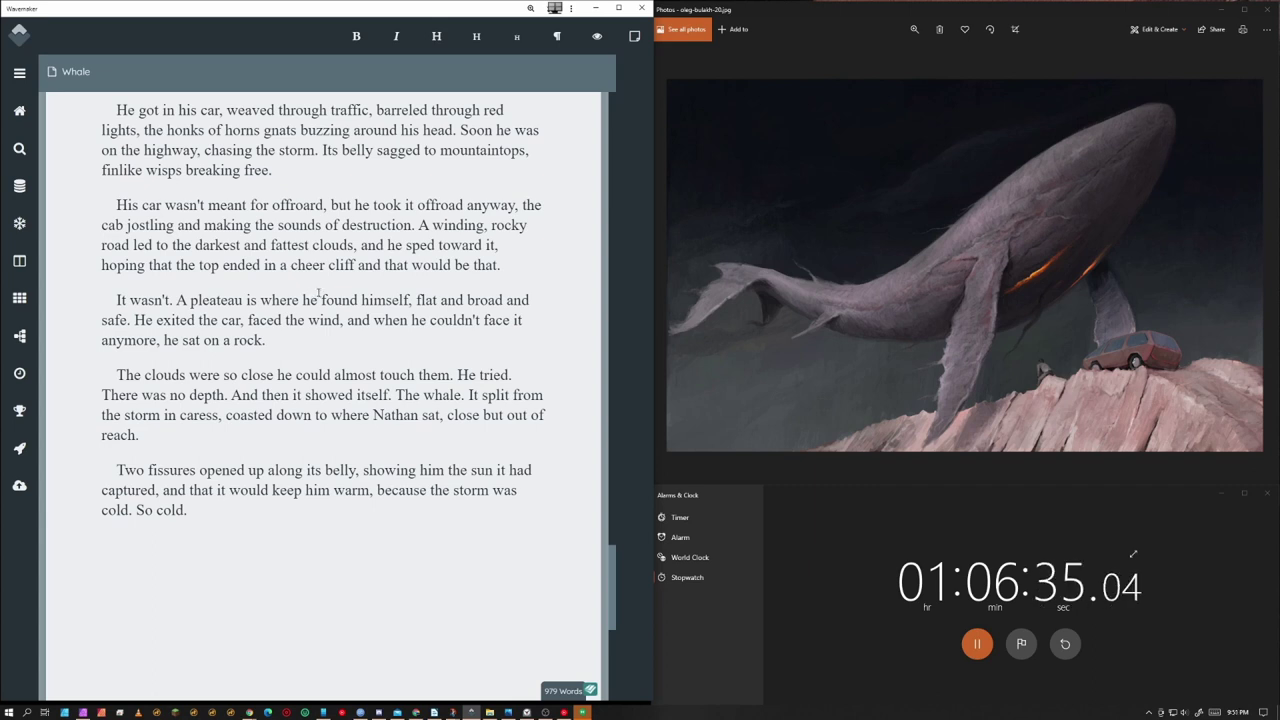
{"action": "double_click", "coordinate": [490, 245]}
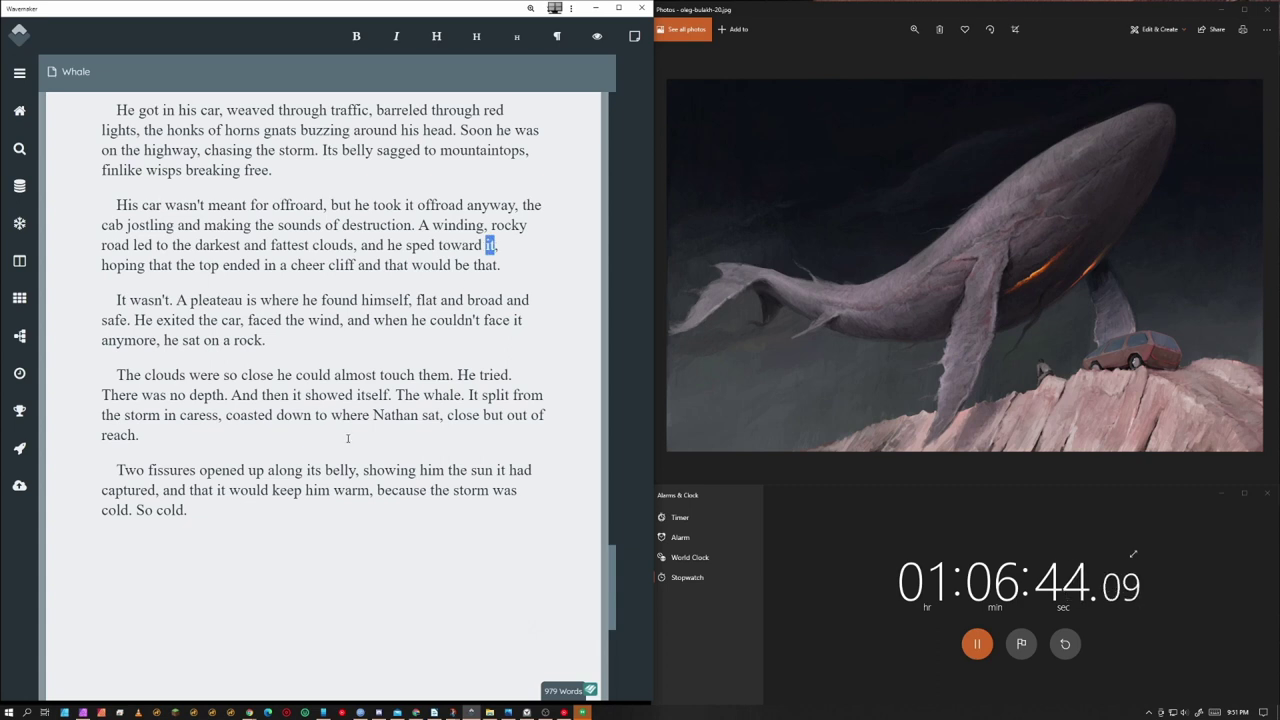
{"action": "type", "text": "them"}
{"action": "double_click", "coordinate": [162, 265]}
{"action": "key", "text": "BackSpace"}
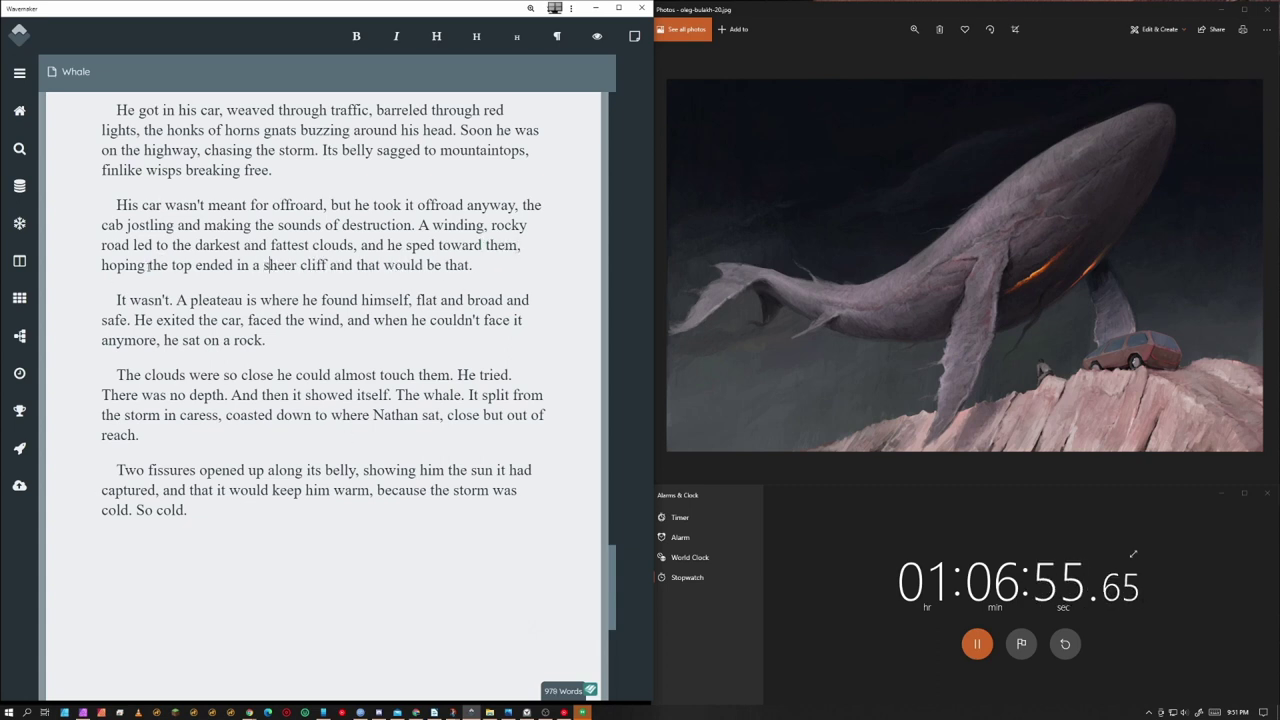
Replace 'on a rock.' with the question 'It was close enough, wasn't it?'
{"action": "left_click", "coordinate": [243, 390]}
{"action": "scroll", "coordinate": [260, 400], "scroll_direction": "down", "scroll_amount": 1}
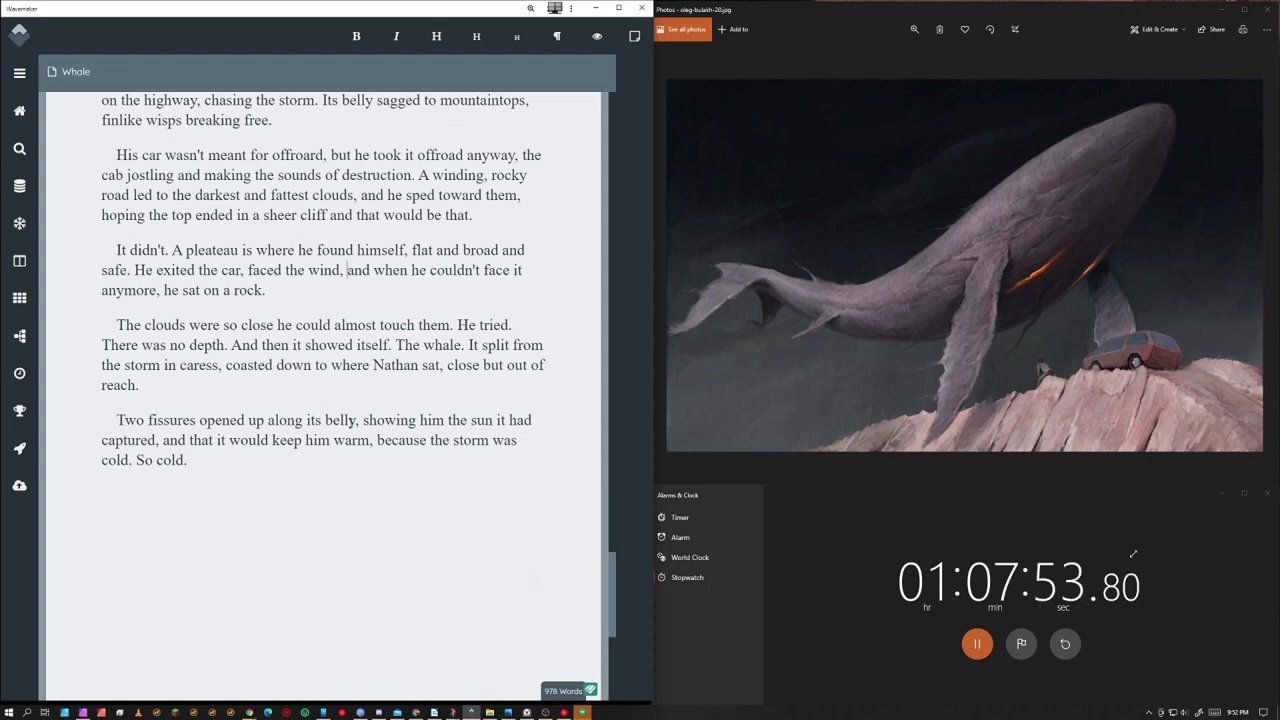
{"action": "left_click_drag", "start_coordinate": [265, 290], "coordinate": [202, 290]}
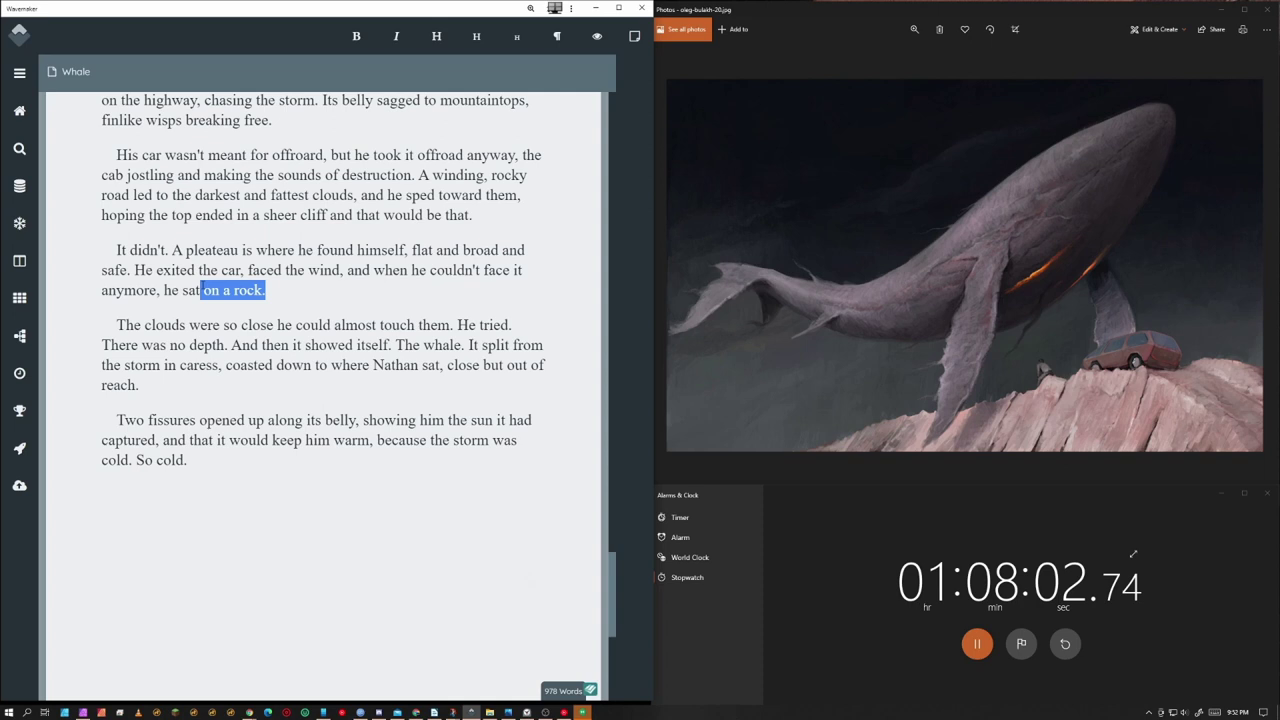
{"action": "type", "text": ". It would be close enough, wouldn't it?"}
{"action": "left_click_drag", "start_coordinate": [260, 290], "coordinate": [232, 290]}
{"action": "type", "text": "as"}
{"action": "type", "text": "as"}
{"action": "left_click_drag", "start_coordinate": [356, 290], "coordinate": [205, 290]}
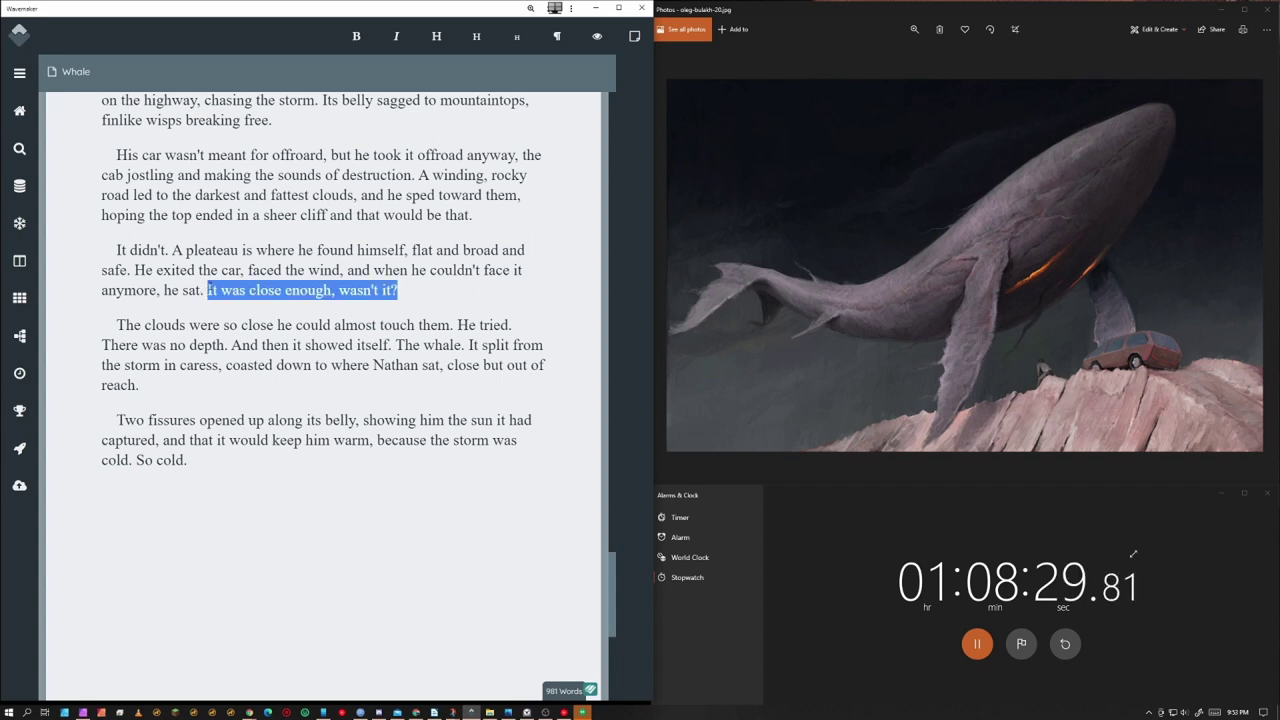
Swap the close-enough question for 'The sky was a nothingness.'
{"action": "key", "text": "BackSpace"}
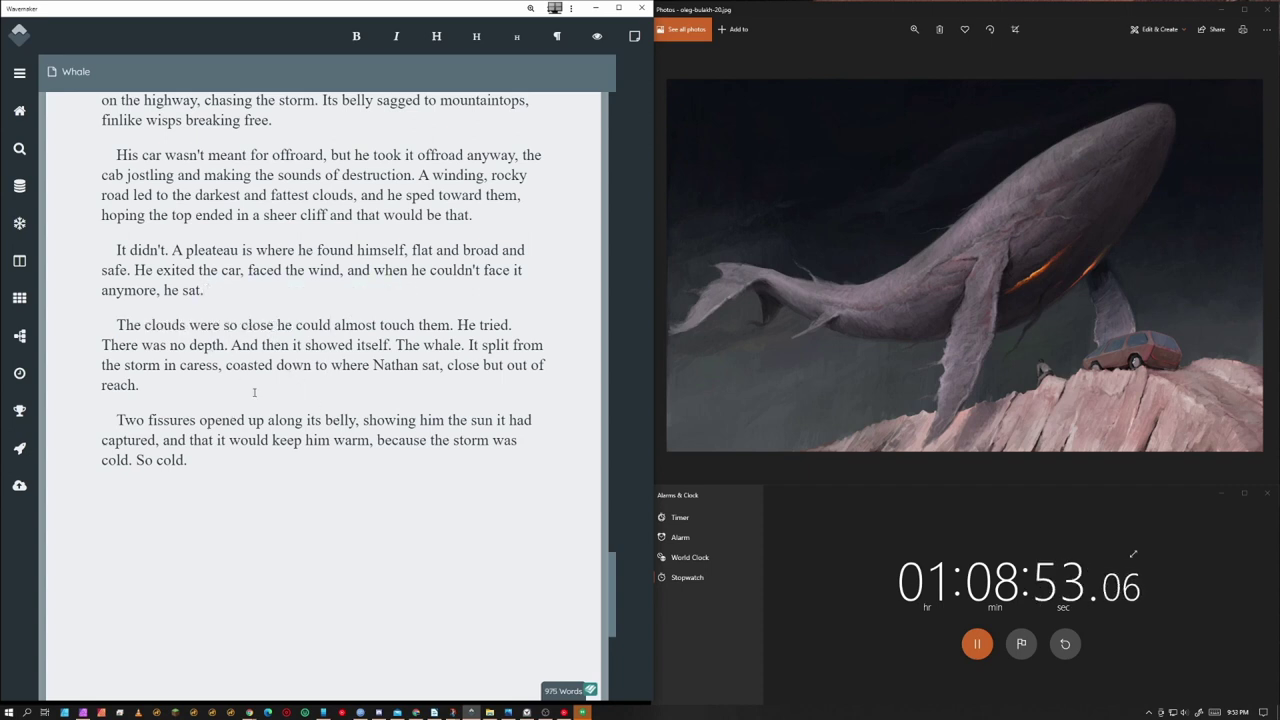
{"action": "type", "text": "The sky was a pit"}
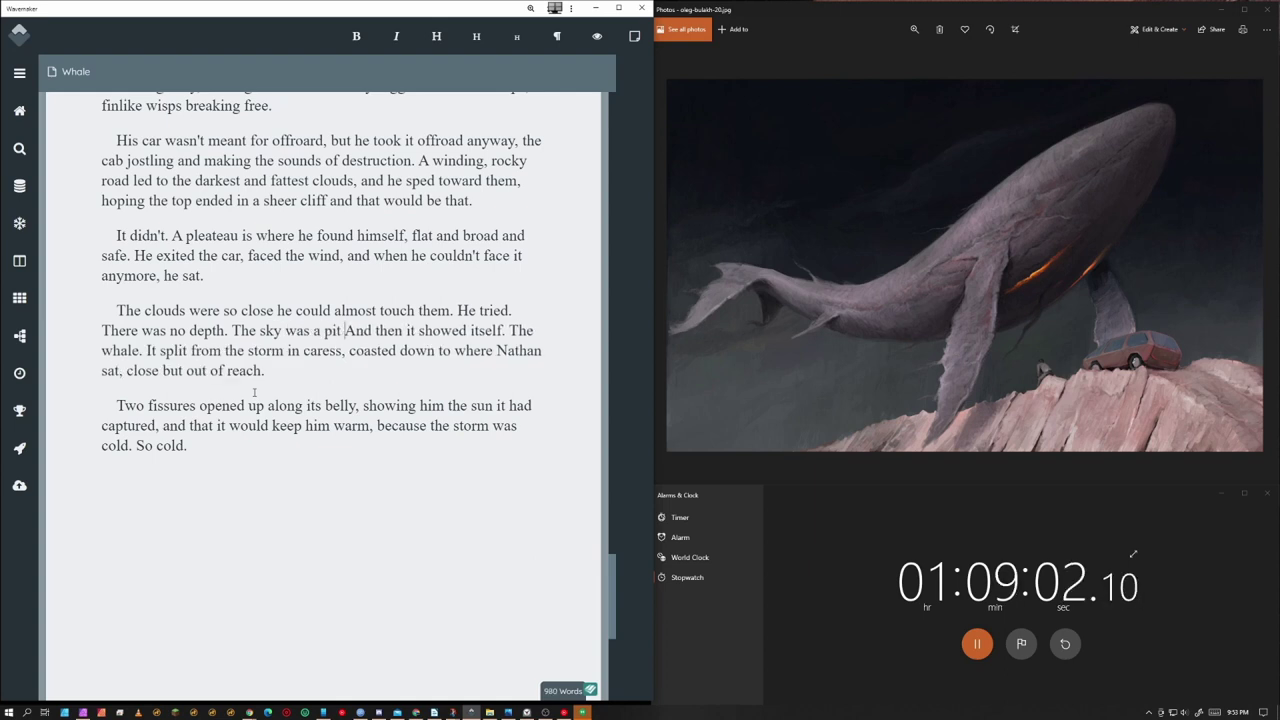
{"action": "key", "text": "BackSpace"}
{"action": "key", "text": "BackSpace"}
{"action": "key", "text": "BackSpace"}
{"action": "key", "text": "BackSpace"}
{"action": "type", "text": "nothingness"}
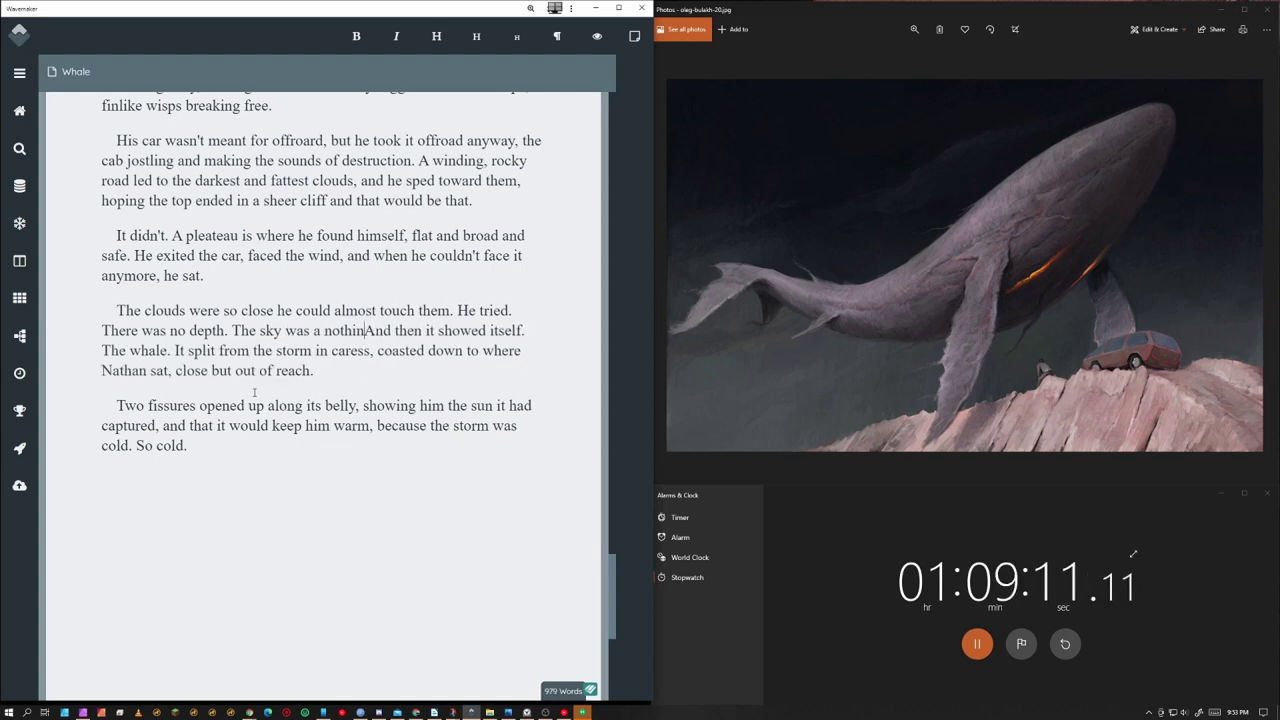
{"action": "key", "text": "BackSpace"}
{"action": "type", "text": "."}
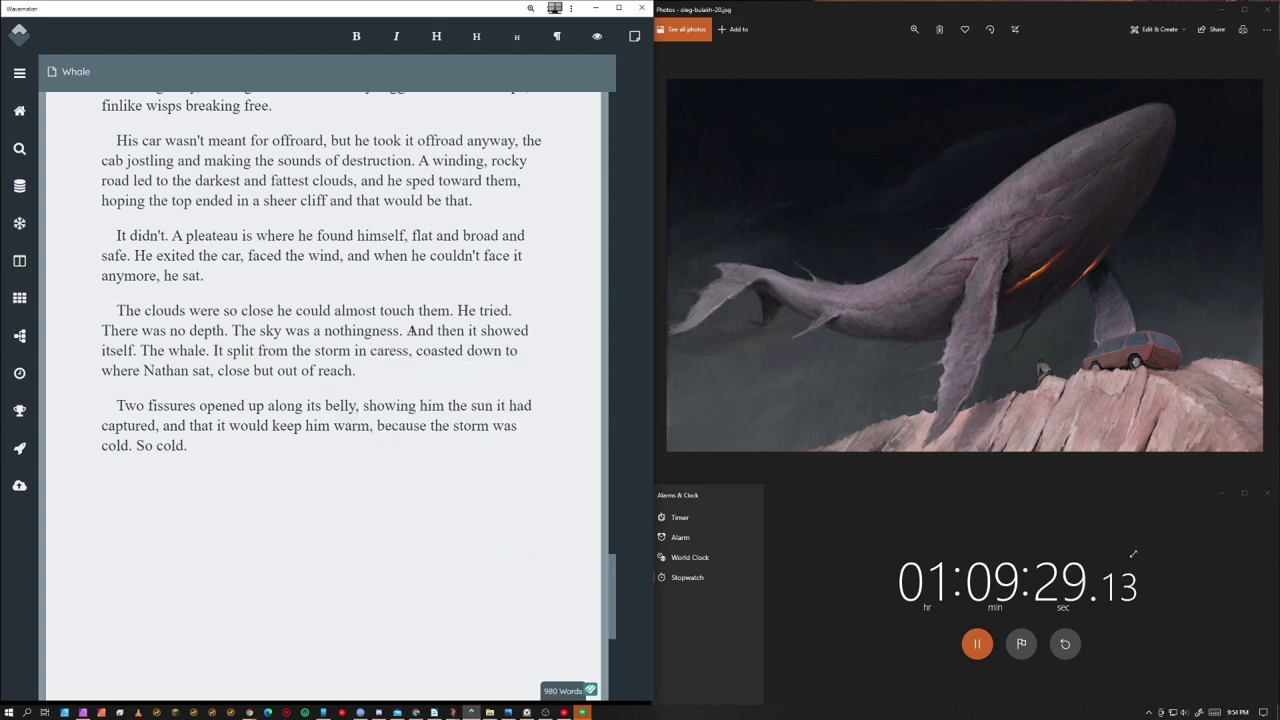
Insert 'a' before 'caress' and select the closing words 'So cold.'
{"action": "key", "text": "Down"}
{"action": "key", "text": "ctrl+Left"}
{"action": "type", "text": "a"}
{"action": "key", "text": "ctrl+End"}
{"action": "key", "text": "ctrl+shift+Left"}
{"action": "key", "text": "ctrl+shift+Left"}
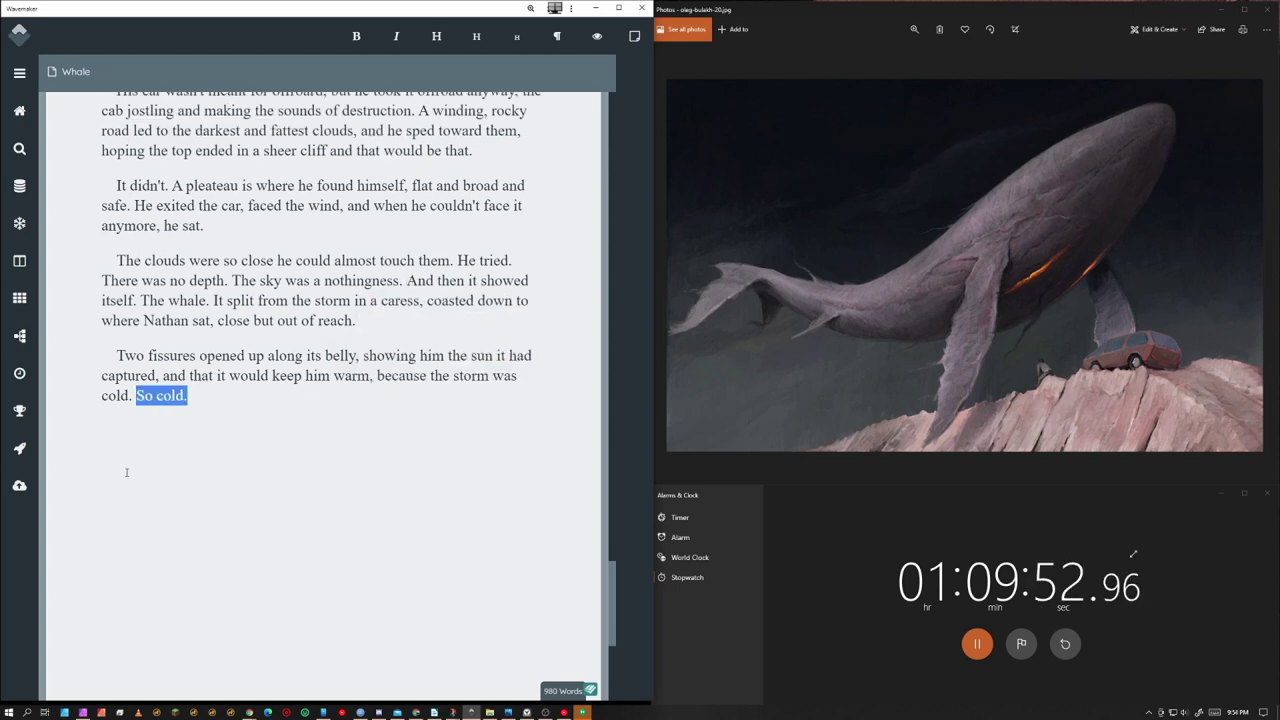
Draft a closing line, trying 'Like Nathan.' and then 'Nathan was cold'
{"action": "type", "text": "Like Nathan."}
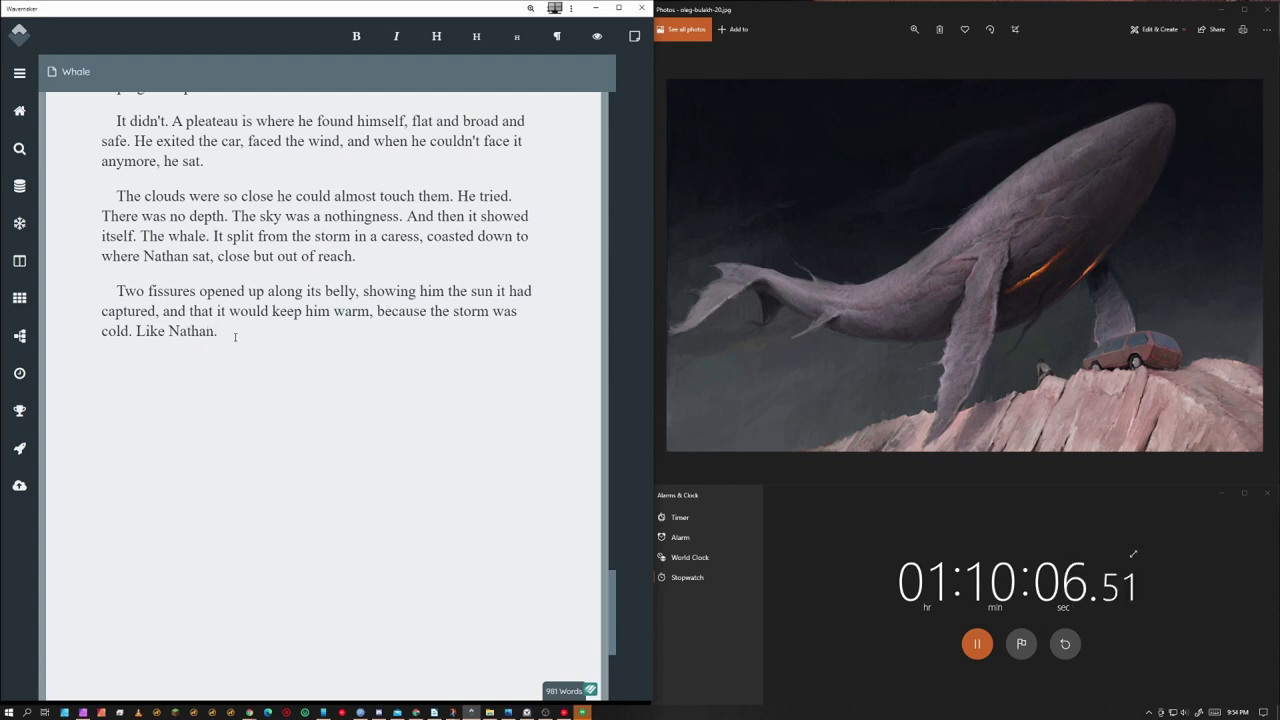
{"action": "left_click_drag", "start_coordinate": [222, 332], "coordinate": [138, 333]}
{"action": "type", "text": "Nathan was cold"}
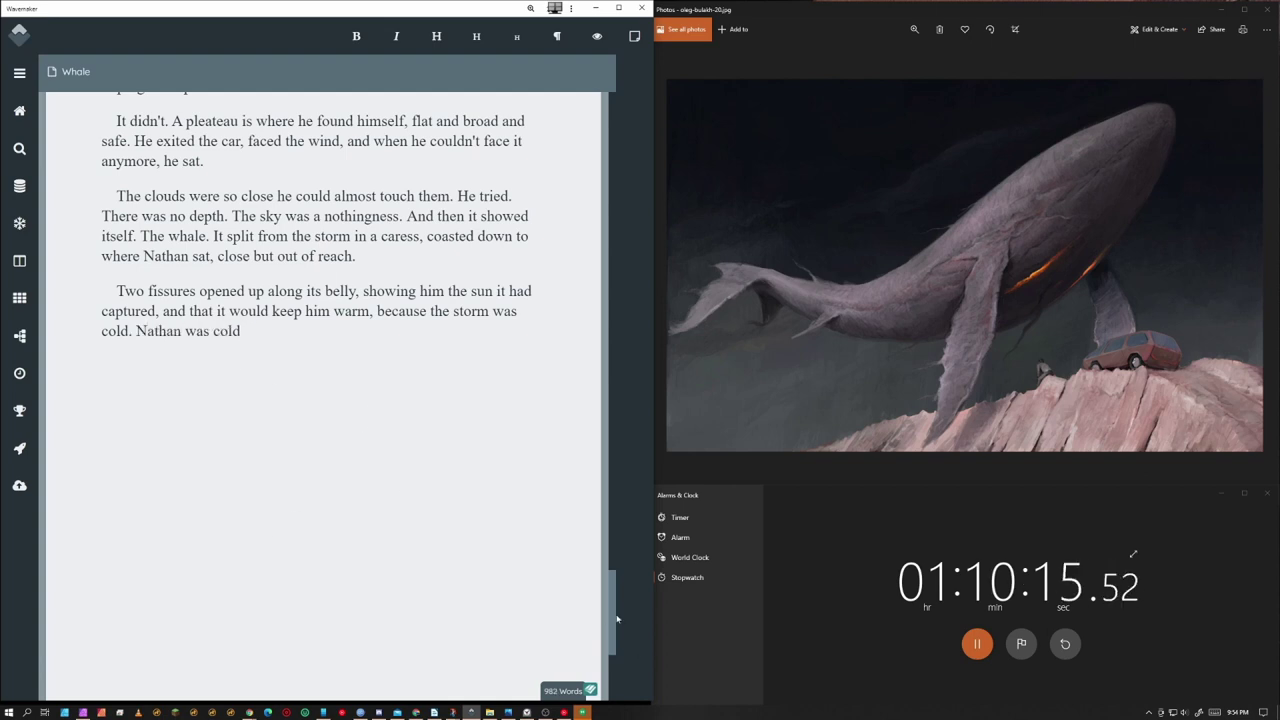
{"action": "left_click_drag", "start_coordinate": [614, 586], "coordinate": [615, 152]}
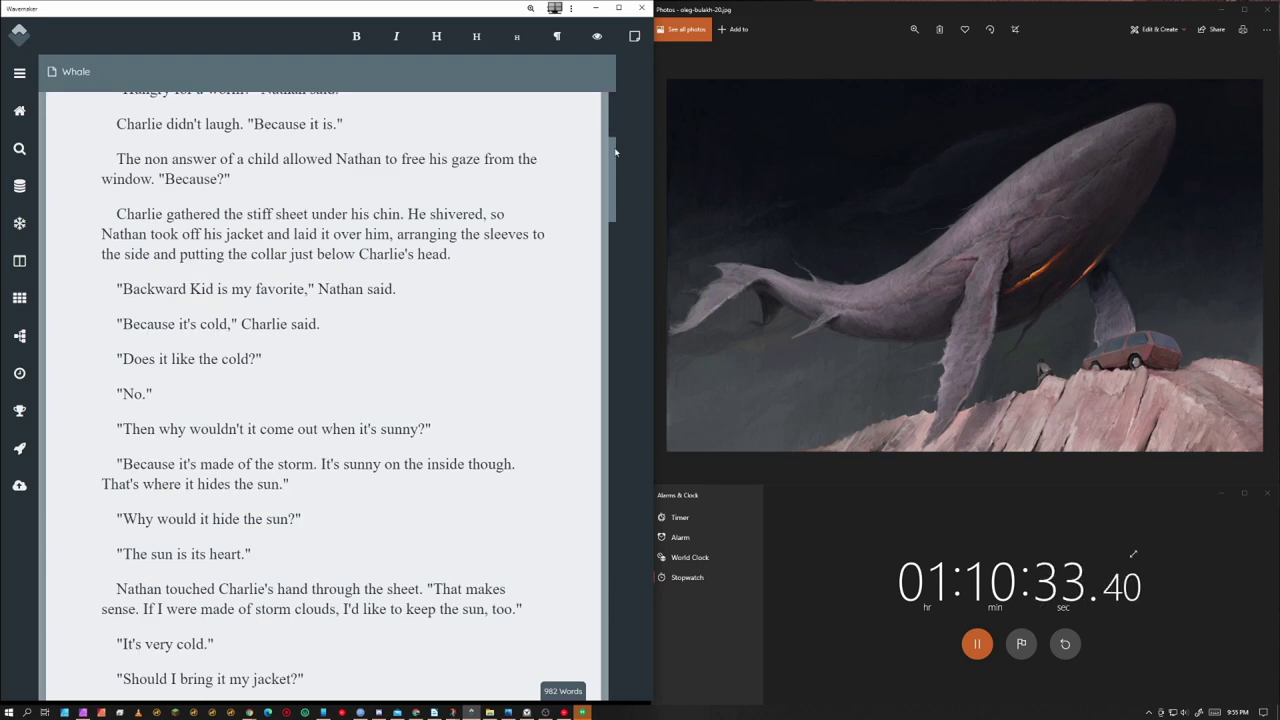
Try adding 'with its heart' after 'warm' in the jacket sentence, then remove it
{"action": "double_click", "coordinate": [389, 234]}
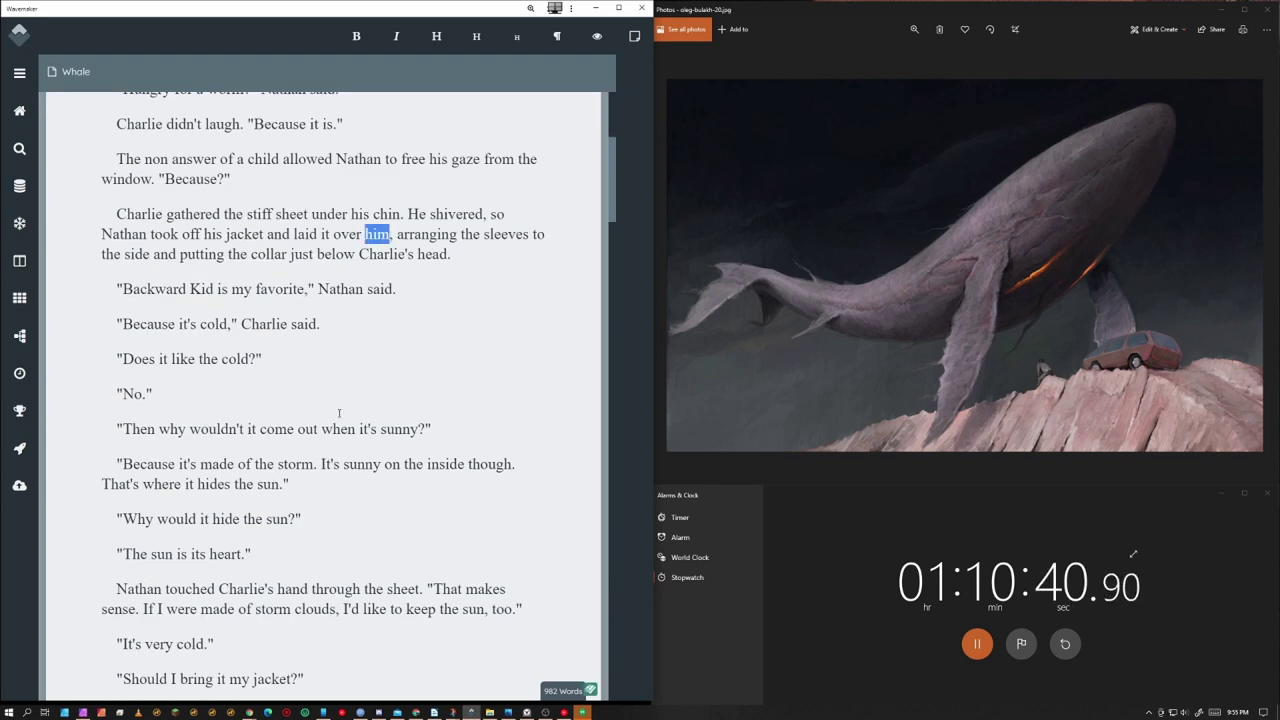
{"action": "left_click", "coordinate": [339, 413]}
{"action": "left_click_drag", "start_coordinate": [614, 203], "coordinate": [585, 602]}
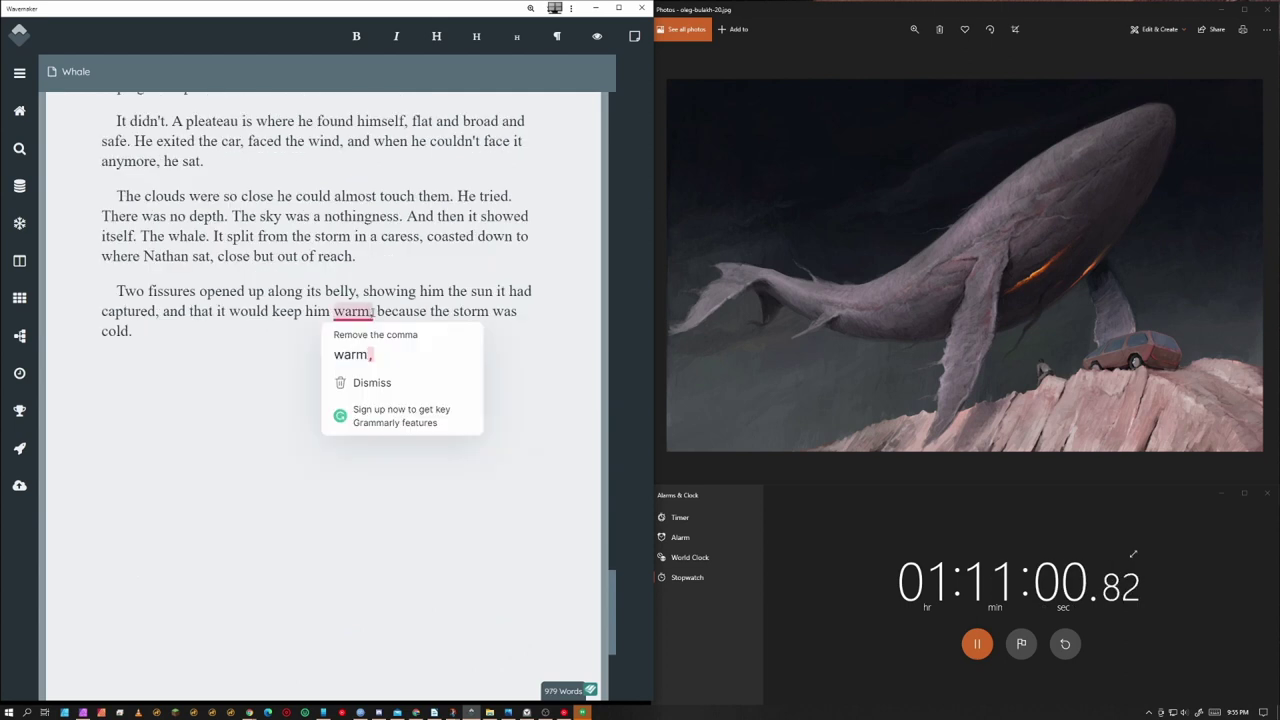
{"action": "type", "text": "with its hear"}
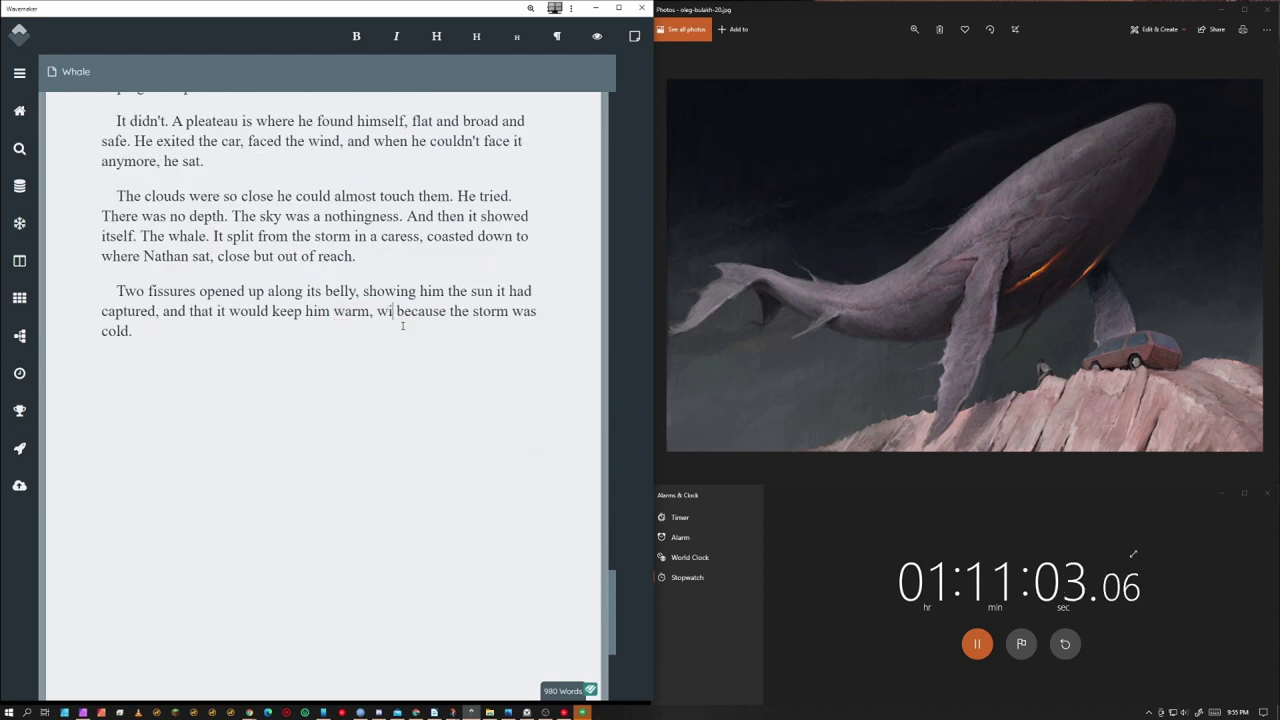
{"action": "key", "text": "BackSpace"}
{"action": "key", "text": "BackSpace"}
{"action": "key", "text": "BackSpace"}
{"action": "key", "text": "BackSpace"}
{"action": "key", "text": "BackSpace"}
{"action": "key", "text": "BackSpace"}
{"action": "key", "text": "BackSpace"}
{"action": "key", "text": "BackSpace"}
{"action": "key", "text": "BackSpace"}
{"action": "key", "text": "BackSpace"}
{"action": "key", "text": "BackSpace"}
{"action": "key", "text": "BackSpace"}
{"action": "key", "text": "BackSpace"}
{"action": "key", "text": "BackSpace"}
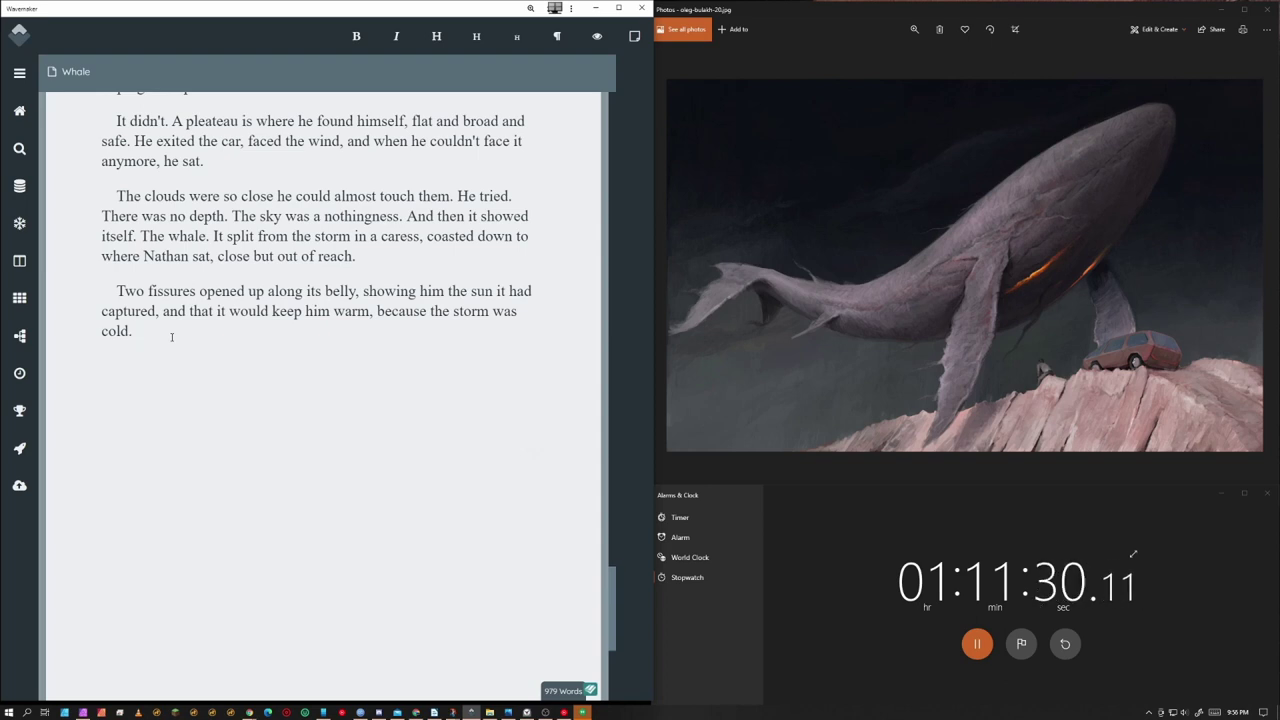
Add a closing paragraph: 'Like Nathan, who took in the sight with eyes the wind dried, shared his own heart with the lonely whale.'
{"action": "key", "text": "Return"}
{"action": "type", "text": "Like Nathan, who took in the sight with eyes that the"}
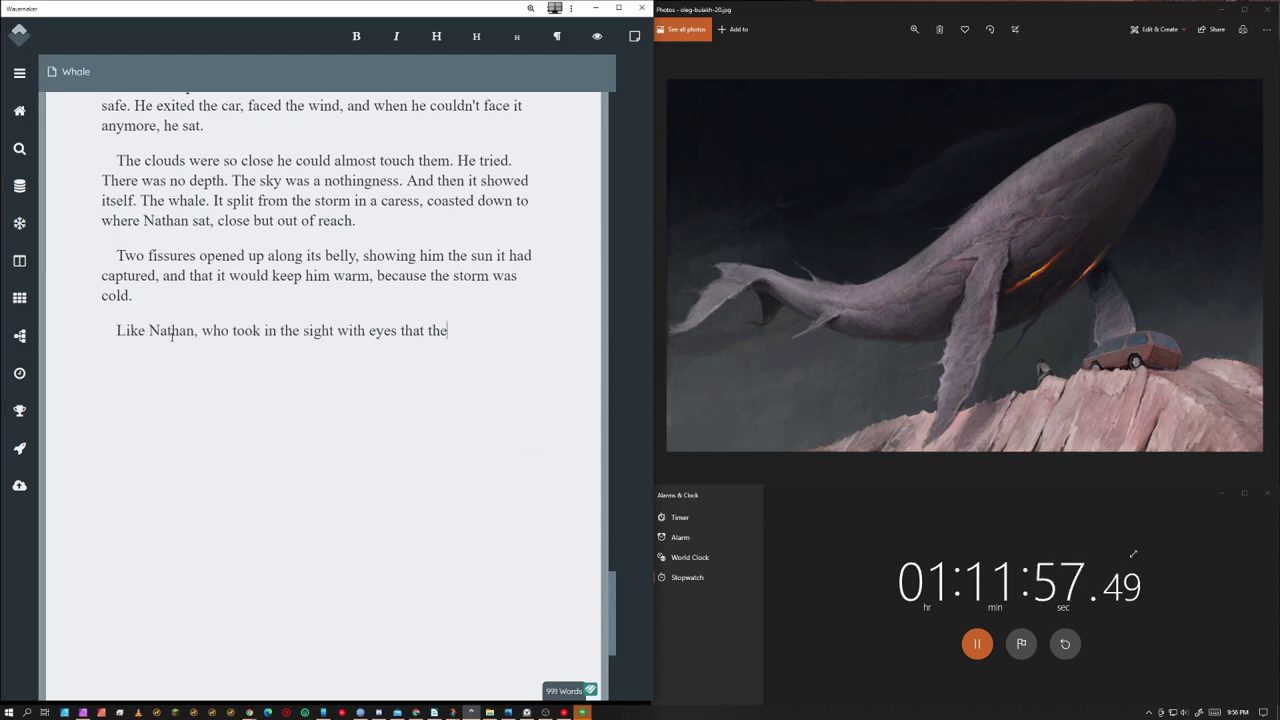
{"action": "key", "text": "BackSpace"}
{"action": "key", "text": "BackSpace"}
{"action": "key", "text": "BackSpace"}
{"action": "key", "text": "BackSpace"}
{"action": "key", "text": "BackSpace"}
{"action": "key", "text": "BackSpace"}
{"action": "key", "text": "BackSpace"}
{"action": "key", "text": "BackSpace"}
{"action": "key", "text": "BackSpace"}
{"action": "type", "text": "the wind didn't"}
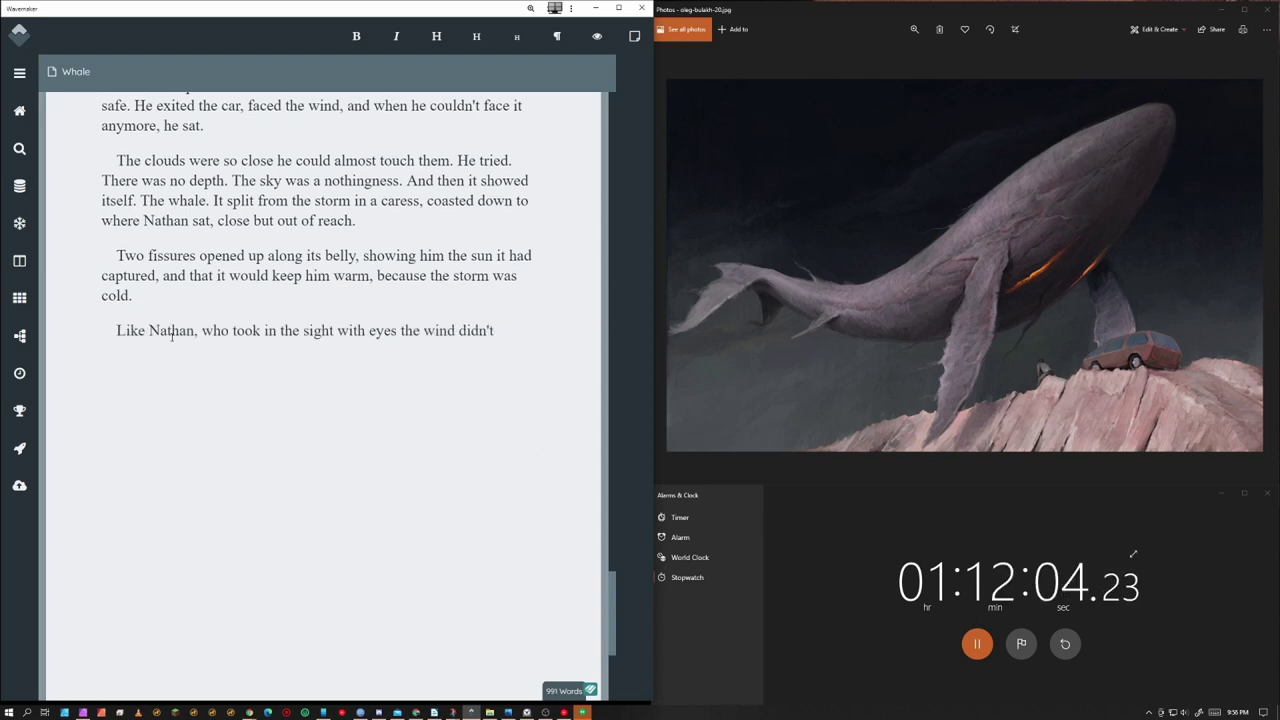
{"action": "key", "text": "BackSpace"}
{"action": "key", "text": "BackSpace"}
{"action": "key", "text": "BackSpace"}
{"action": "key", "text": "BackSpace"}
{"action": "key", "text": "BackSpace"}
{"action": "key", "text": "BackSpace"}
{"action": "key", "text": "BackSpace"}
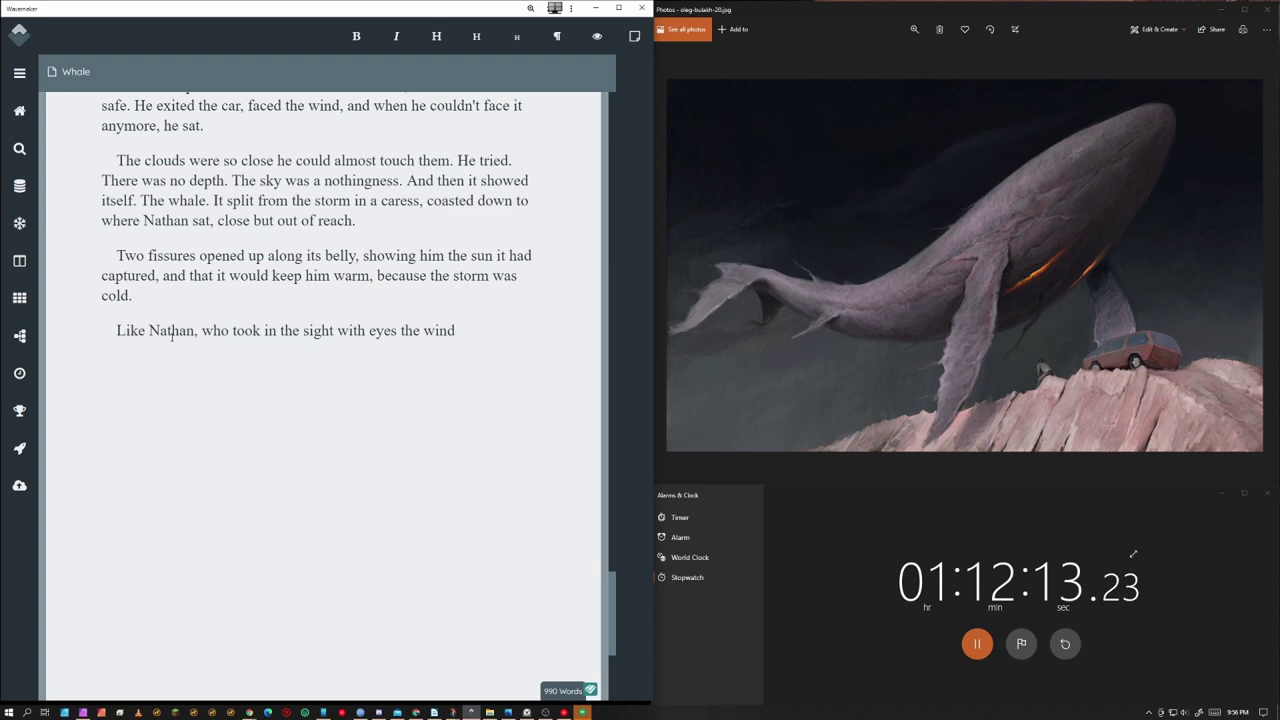
{"action": "type", "text": "dried."}
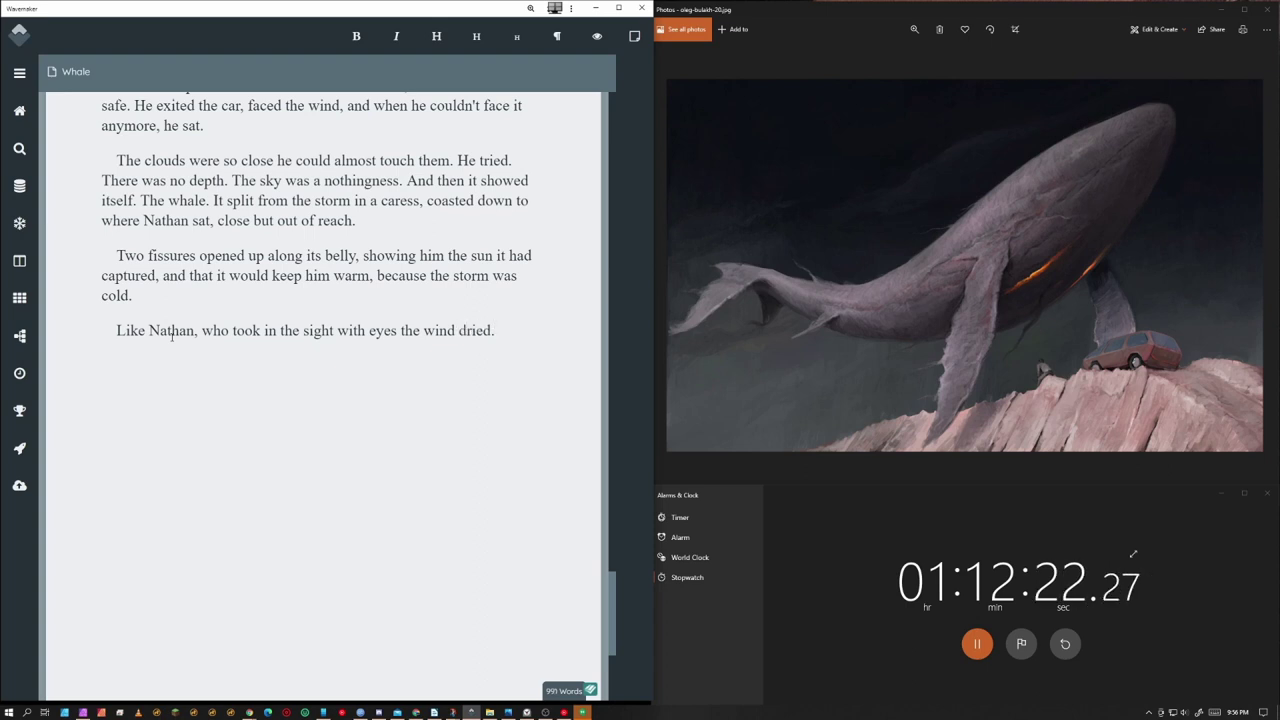
{"action": "key", "text": "BackSpace"}
{"action": "type", "text": ", would"}
{"action": "key", "text": "BackSpace"}
{"action": "key", "text": "BackSpace"}
{"action": "key", "text": "BackSpace"}
{"action": "key", "text": "BackSpace"}
{"action": "key", "text": "BackSpace"}
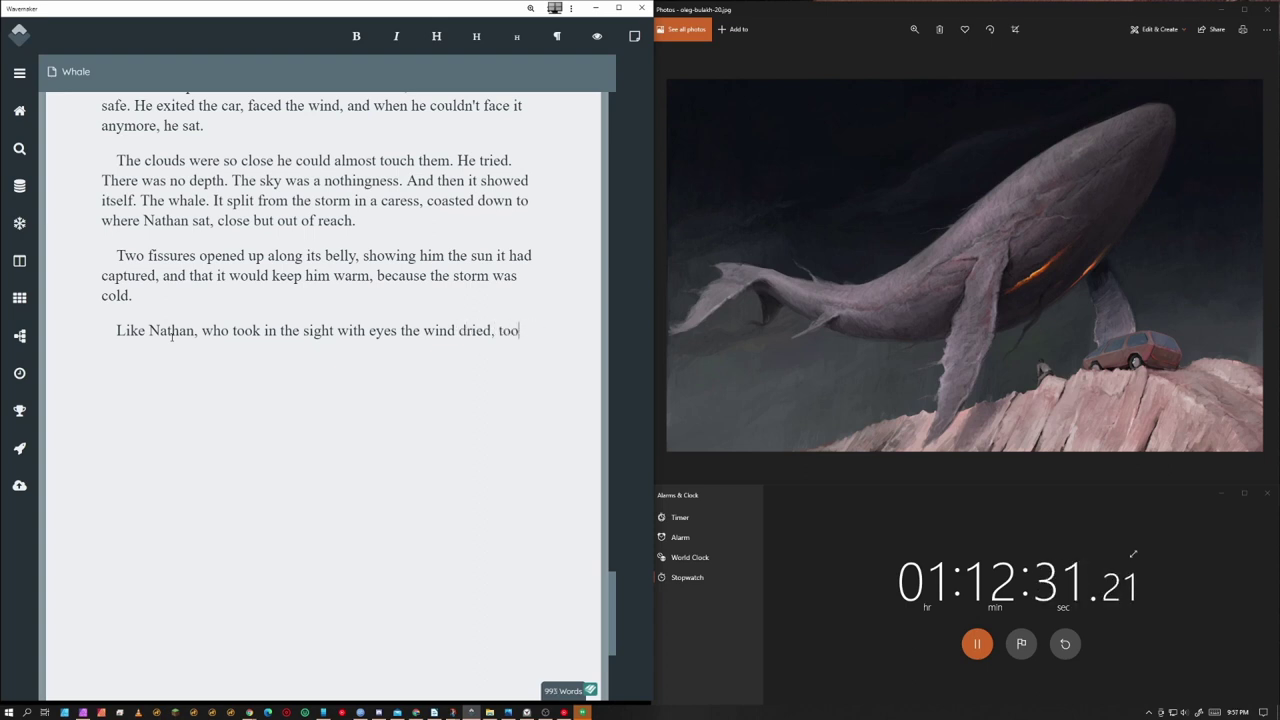
{"action": "type", "text": "shared his own heart with the lonely whale."}
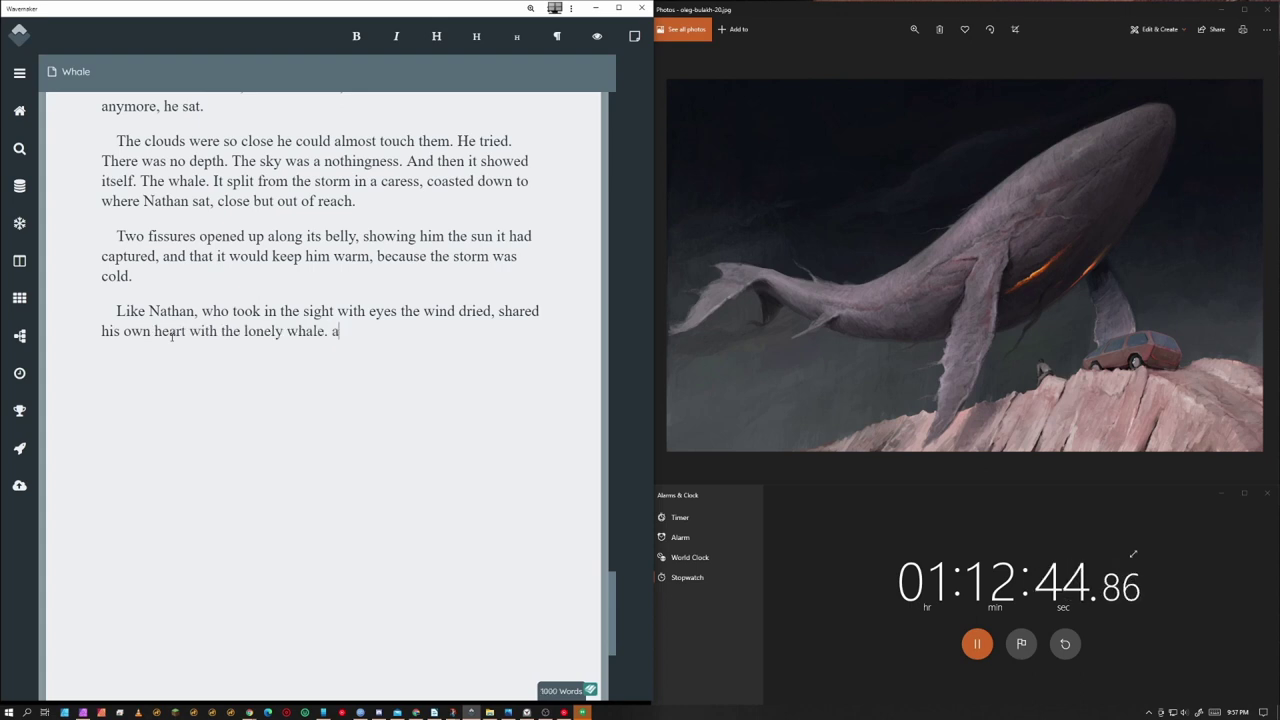
Tighten Charlie's cold reply by dropping the 'Charlie said' tag and adding 'Still, Charlie didn't laugh.'
{"action": "left_click_drag", "start_coordinate": [612, 613], "coordinate": [597, 185]}
{"action": "scroll", "coordinate": [587, 131], "scroll_direction": "down", "scroll_amount": 2}
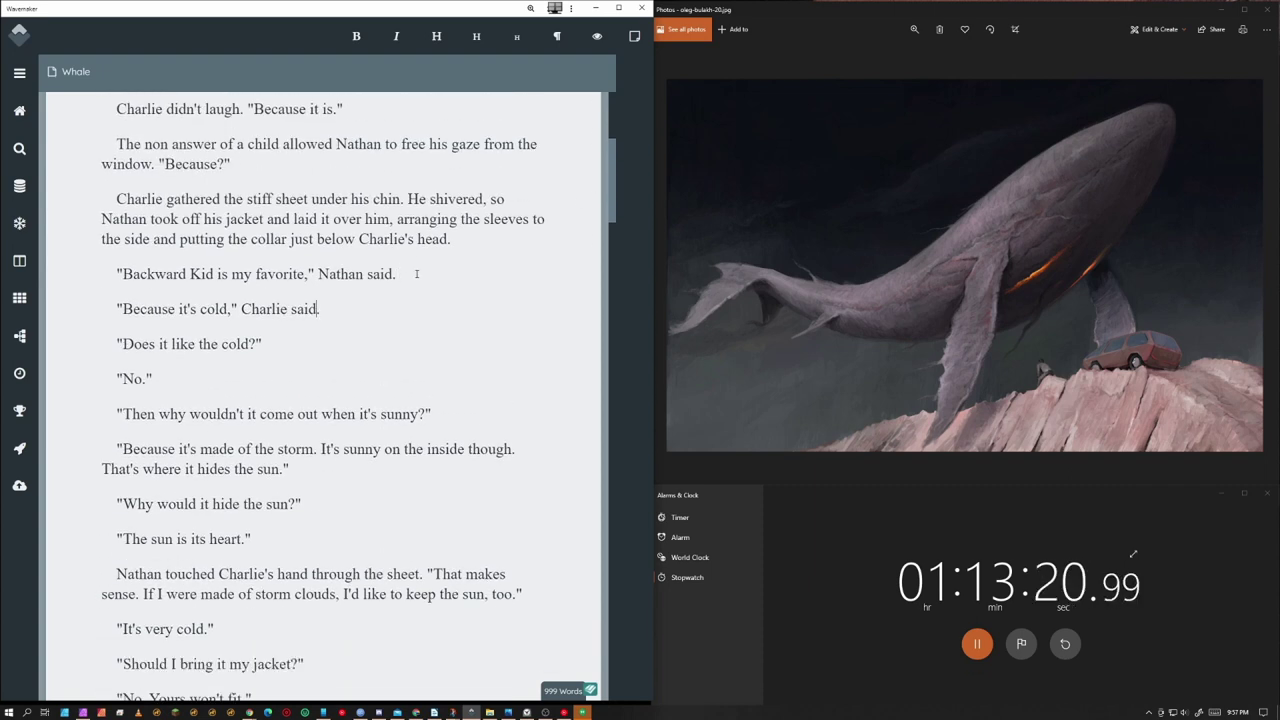
{"action": "type", "text": "Still, Charlie didn't laugh."}
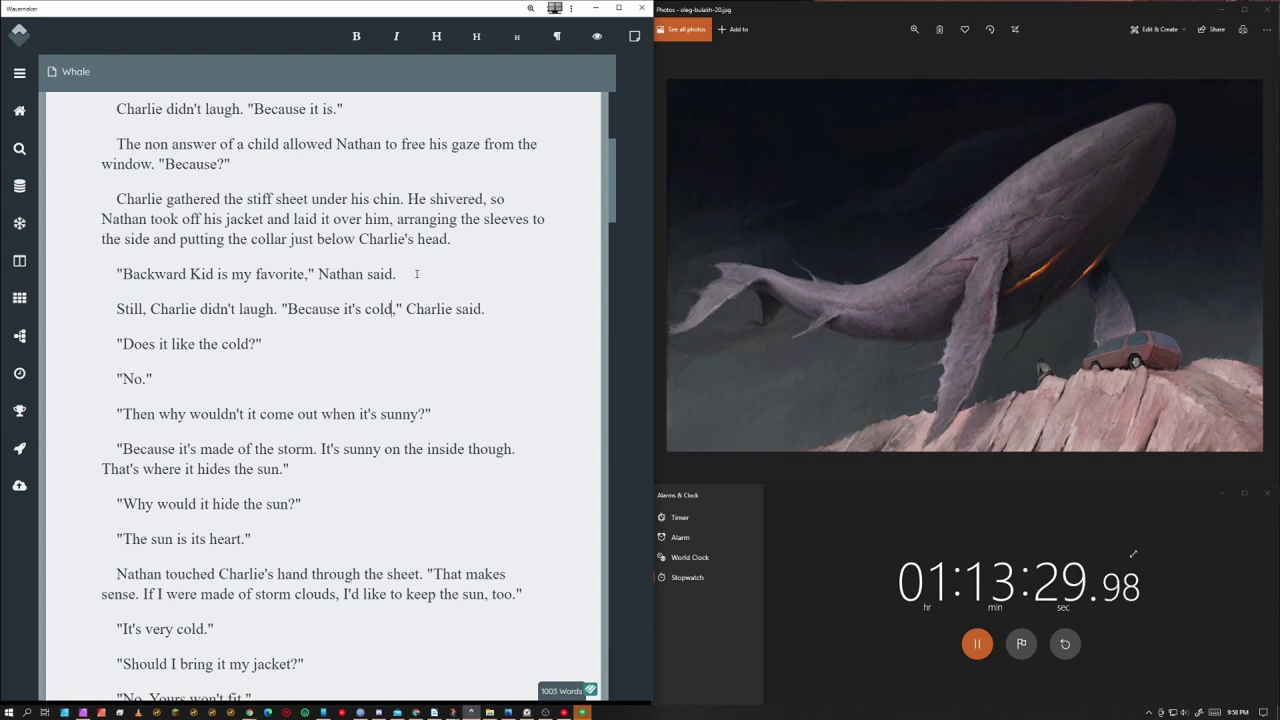
{"action": "key", "text": "Delete"}
{"action": "key", "text": "Delete"}
{"action": "key", "text": "Delete"}
{"action": "key", "text": "Delete"}
{"action": "key", "text": "Delete"}
{"action": "key", "text": "Delete"}
{"action": "key", "text": "Delete"}
{"action": "key", "text": "Delete"}
{"action": "key", "text": "Delete"}
{"action": "key", "text": "Delete"}
{"action": "key", "text": "Delete"}
{"action": "key", "text": "Delete"}
{"action": "key", "text": "Delete"}
{"action": "key", "text": "Delete"}
{"action": "key", "text": "Delete"}
{"action": "key", "text": "BackSpace"}
{"action": "type", "text": ".\""}
Trim the closing paragraph back to just 'Like Nathan.' after trying other endings
{"action": "scroll", "coordinate": [375, 440], "scroll_direction": "down", "scroll_amount": 15}
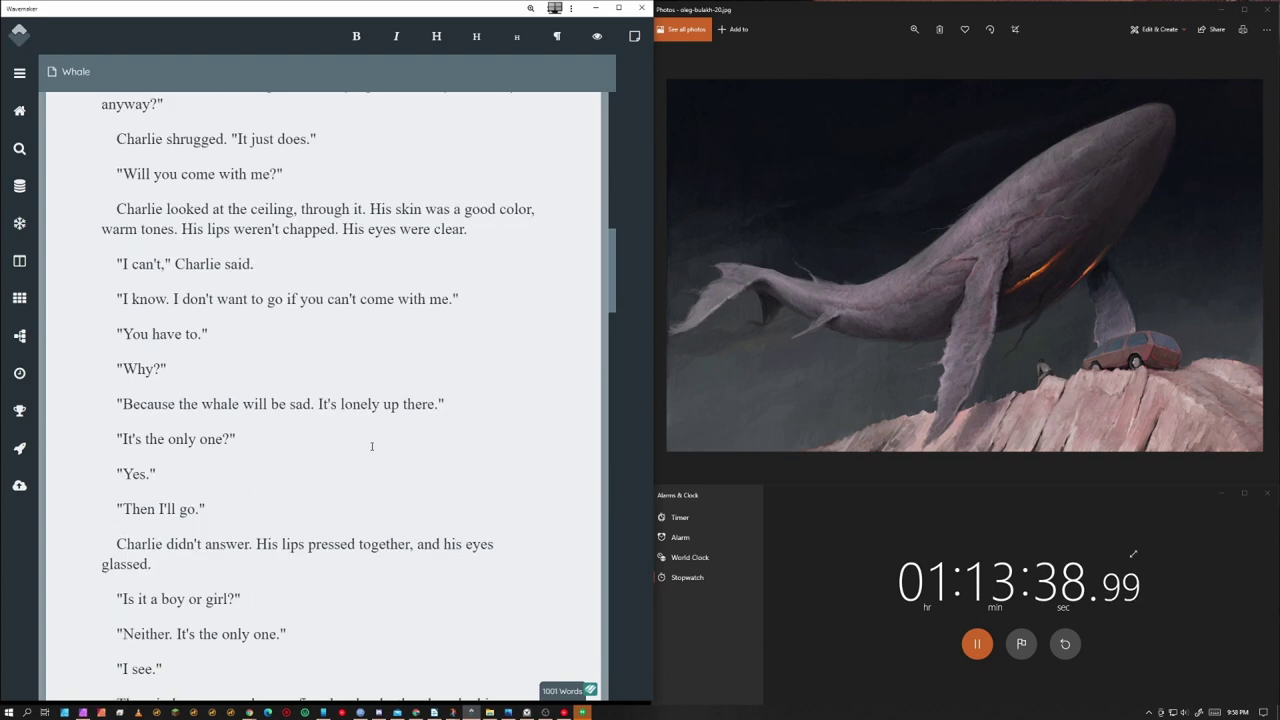
{"action": "scroll", "coordinate": [381, 441], "scroll_direction": "down", "scroll_amount": 8}
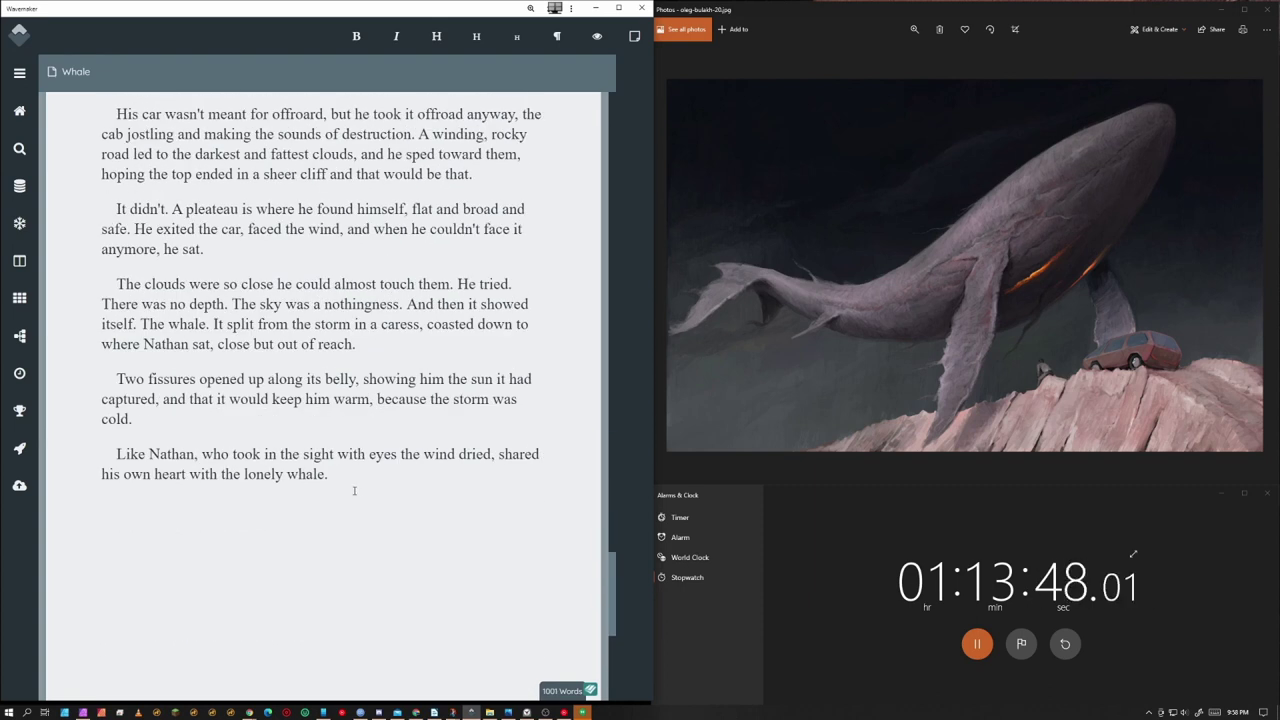
{"action": "left_click_drag", "start_coordinate": [351, 491], "coordinate": [498, 455]}
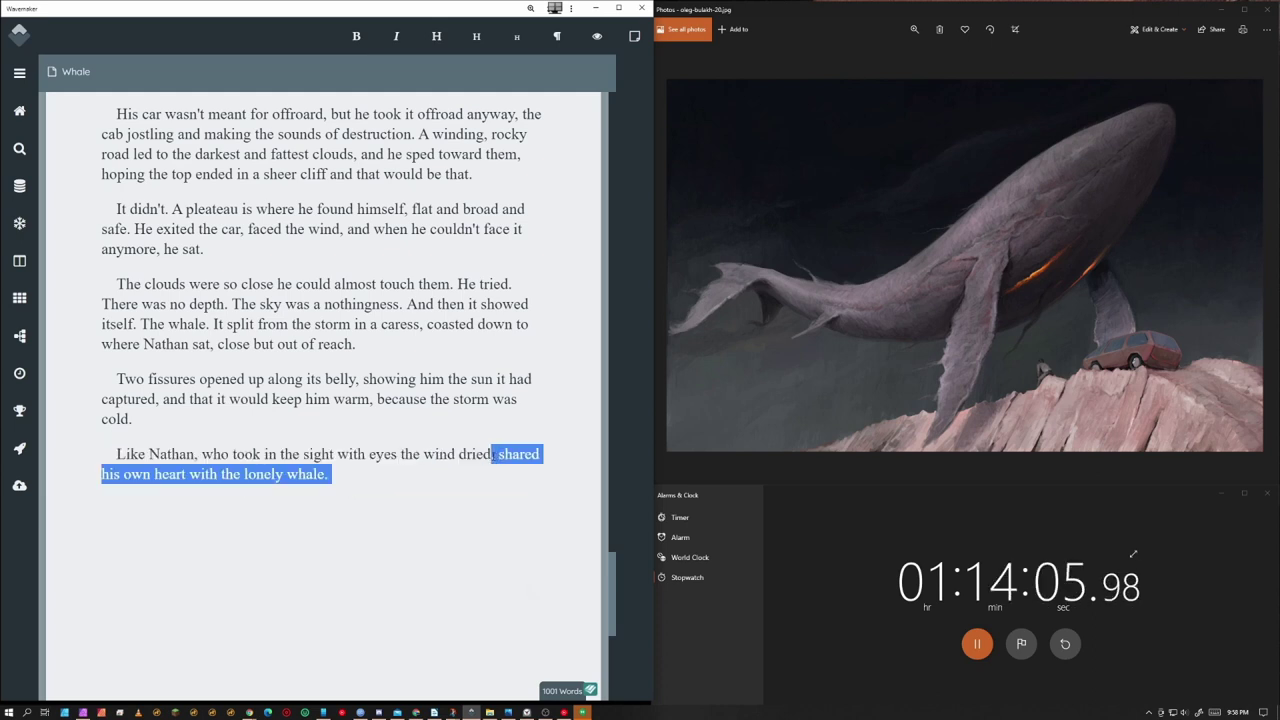
{"action": "key", "text": "BackSpace"}
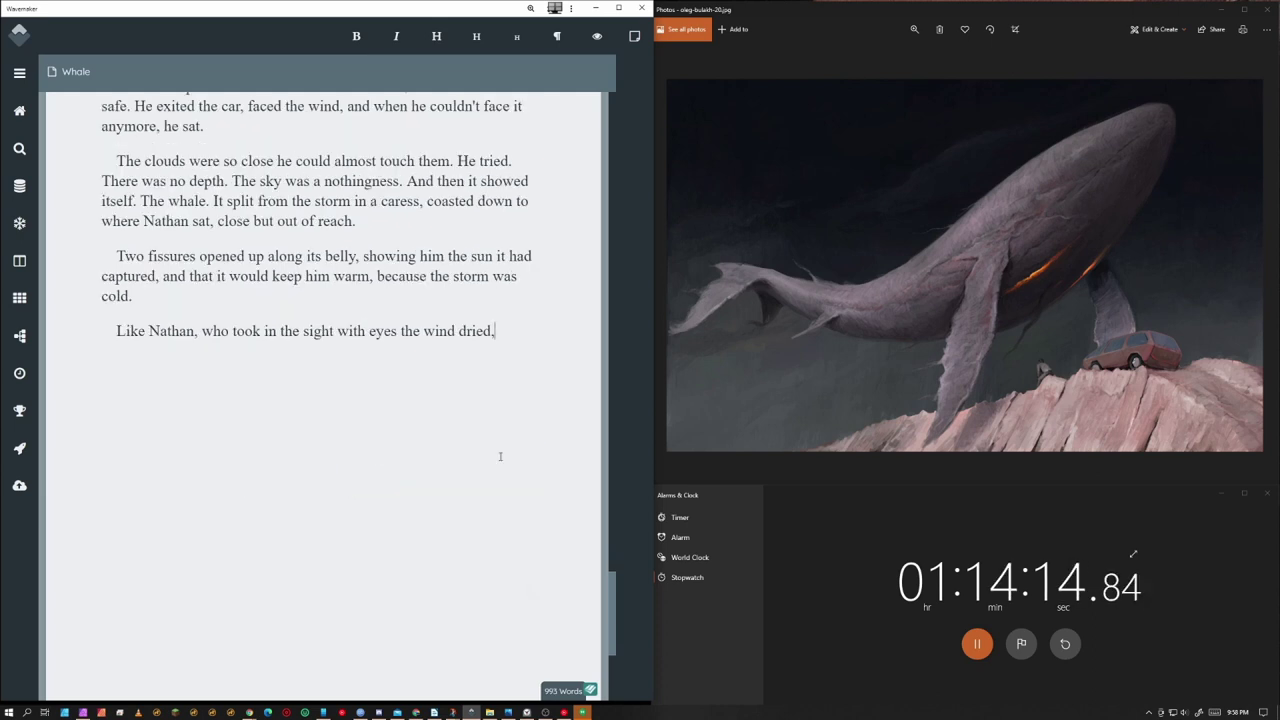
{"action": "type", "text": "happy he wasn't alone."}
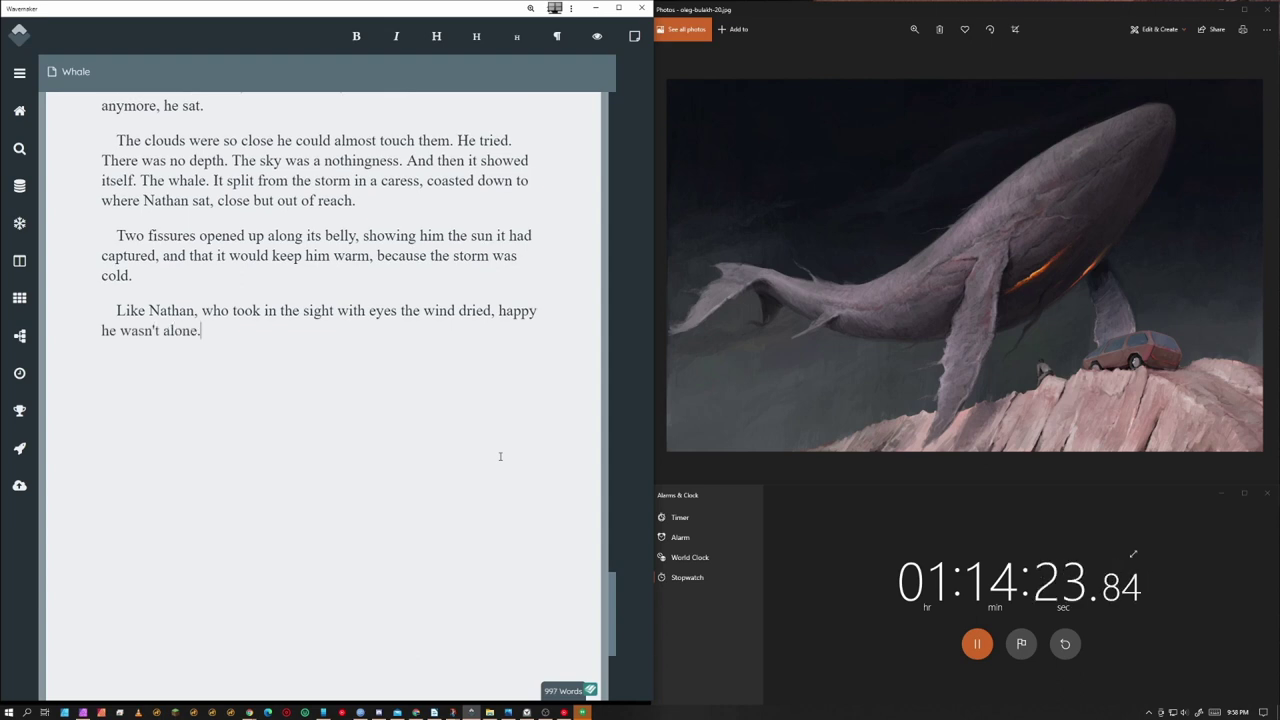
{"action": "key", "text": "BackSpace"}
{"action": "key", "text": "BackSpace"}
{"action": "key", "text": "BackSpace"}
{"action": "key", "text": "BackSpace"}
{"action": "key", "text": "BackSpace"}
{"action": "key", "text": "BackSpace"}
{"action": "key", "text": "BackSpace"}
{"action": "key", "text": "BackSpace"}
{"action": "key", "text": "BackSpace"}
{"action": "key", "text": "BackSpace"}
{"action": "key", "text": "BackSpace"}
{"action": "key", "text": "BackSpace"}
{"action": "key", "text": "BackSpace"}
{"action": "key", "text": "BackSpace"}
{"action": "key", "text": "BackSpace"}
{"action": "key", "text": "BackSpace"}
{"action": "key", "text": "BackSpace"}
{"action": "key", "text": "BackSpace"}
{"action": "key", "text": "BackSpace"}
{"action": "key", "text": "BackSpace"}
{"action": "type", "text": "no matter the tears he shed."}
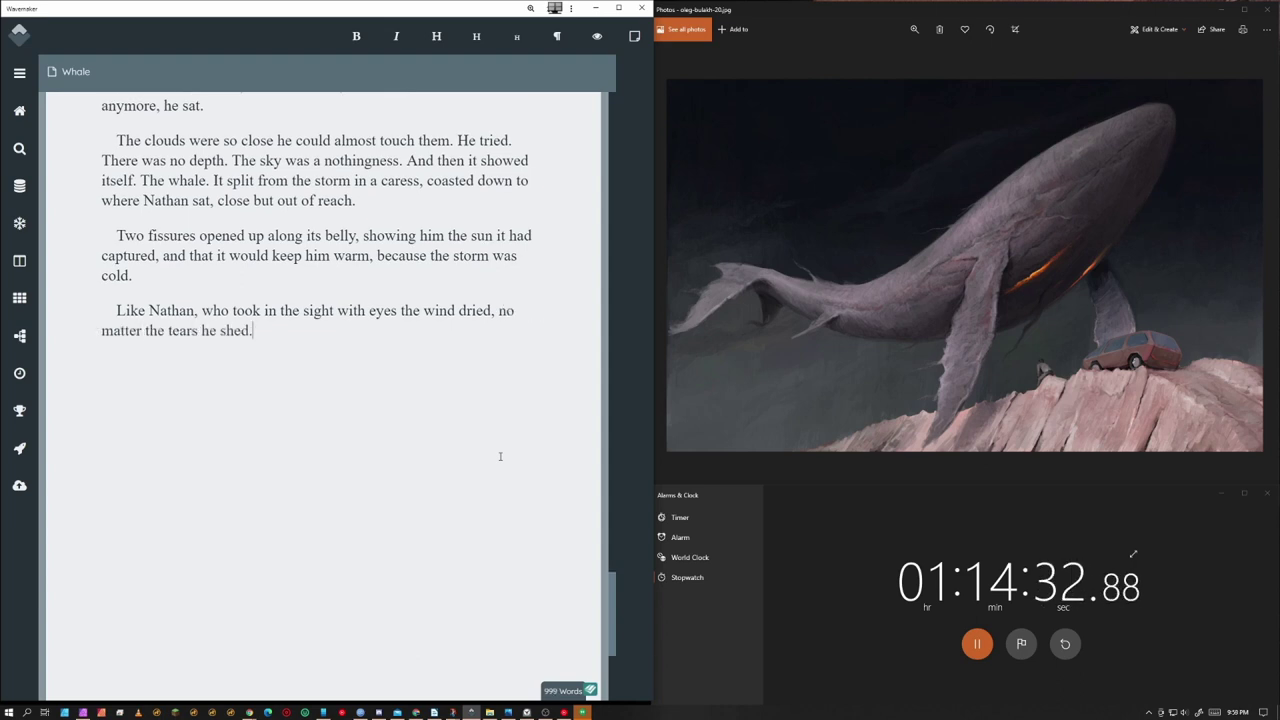
{"action": "key", "text": "ctrl+BackSpace"}
{"action": "key", "text": "ctrl+BackSpace"}
{"action": "key", "text": "ctrl+BackSpace"}
{"action": "key", "text": "ctrl+BackSpace"}
{"action": "key", "text": "ctrl+BackSpace"}
{"action": "key", "text": "ctrl+BackSpace"}
{"action": "key", "text": "ctrl+BackSpace"}
{"action": "key", "text": "ctrl+BackSpace"}
{"action": "key", "text": "ctrl+BackSpace"}
{"action": "key", "text": "ctrl+BackSpace"}
{"action": "key", "text": "ctrl+BackSpace"}
{"action": "key", "text": "ctrl+BackSpace"}
{"action": "key", "text": "ctrl+BackSpace"}
{"action": "key", "text": "ctrl+BackSpace"}
{"action": "key", "text": "ctrl+BackSpace"}
{"action": "key", "text": "ctrl+BackSpace"}
{"action": "key", "text": "ctrl+BackSpace"}
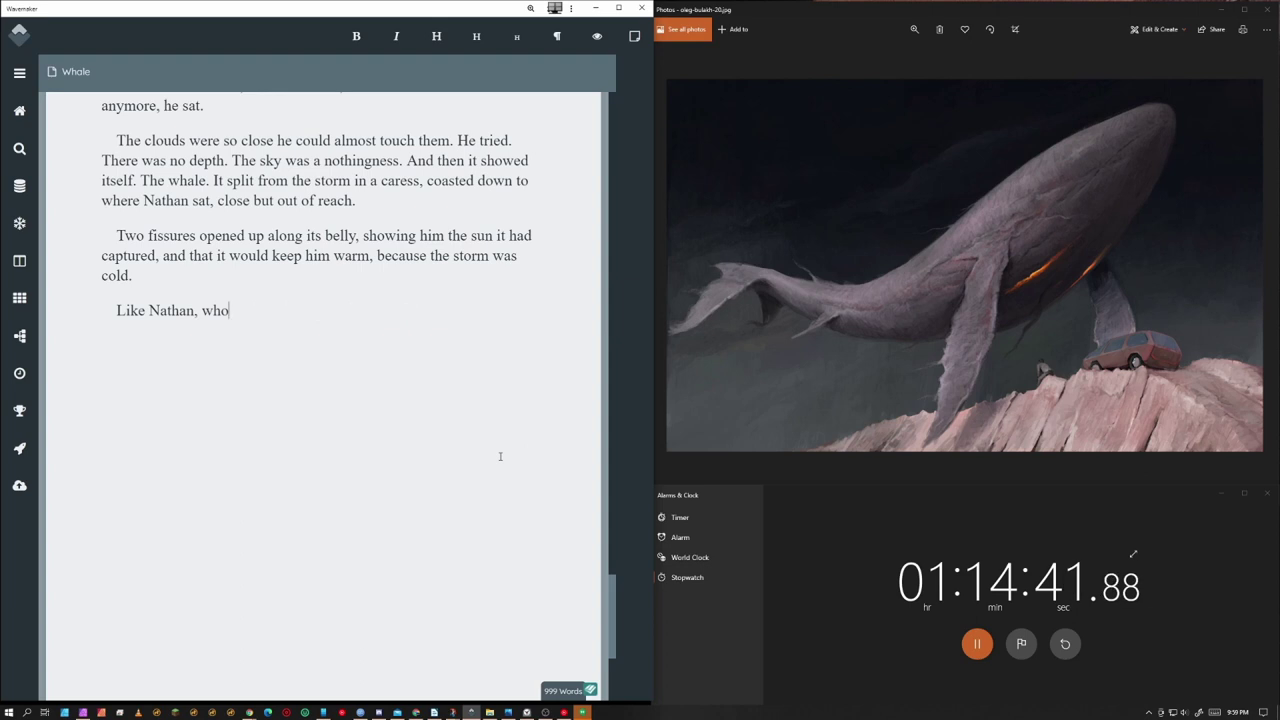
{"action": "type", "text": "."}
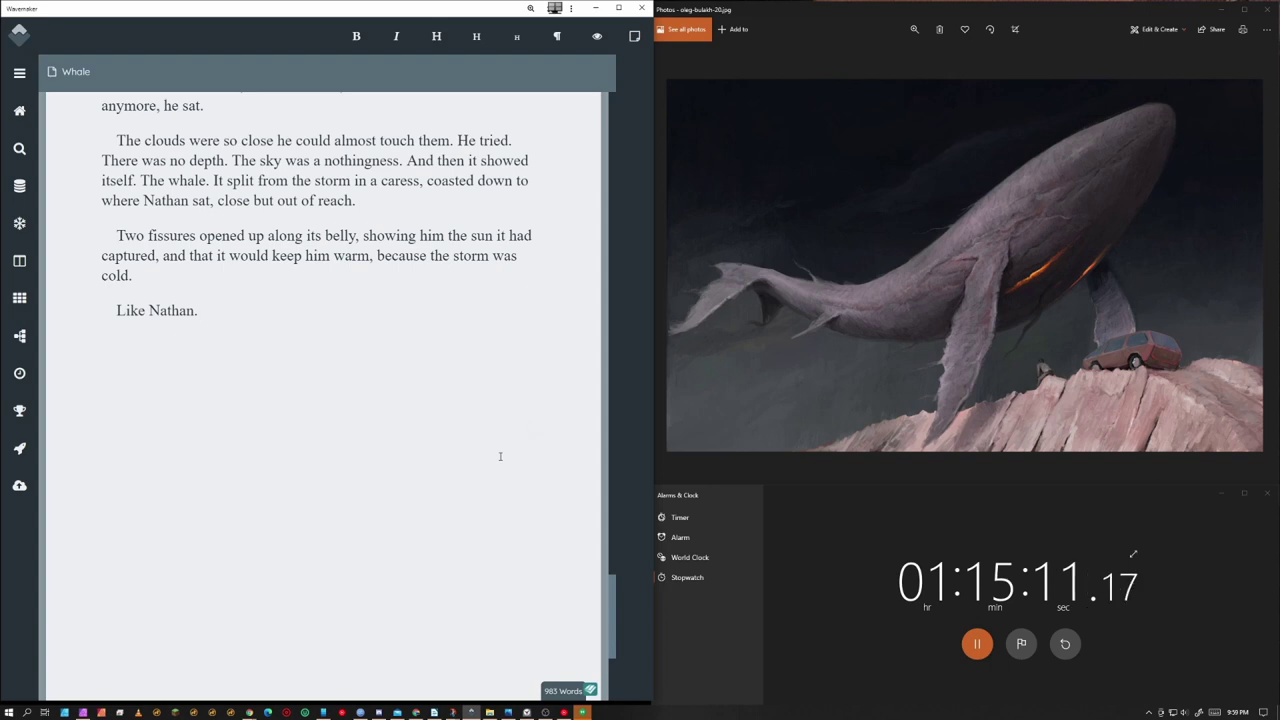
Insert 'the heart it would share,' into the fissures sentence
{"action": "type", "text": "the heart it would share,"}
{"action": "key", "text": "ctrl+End"}
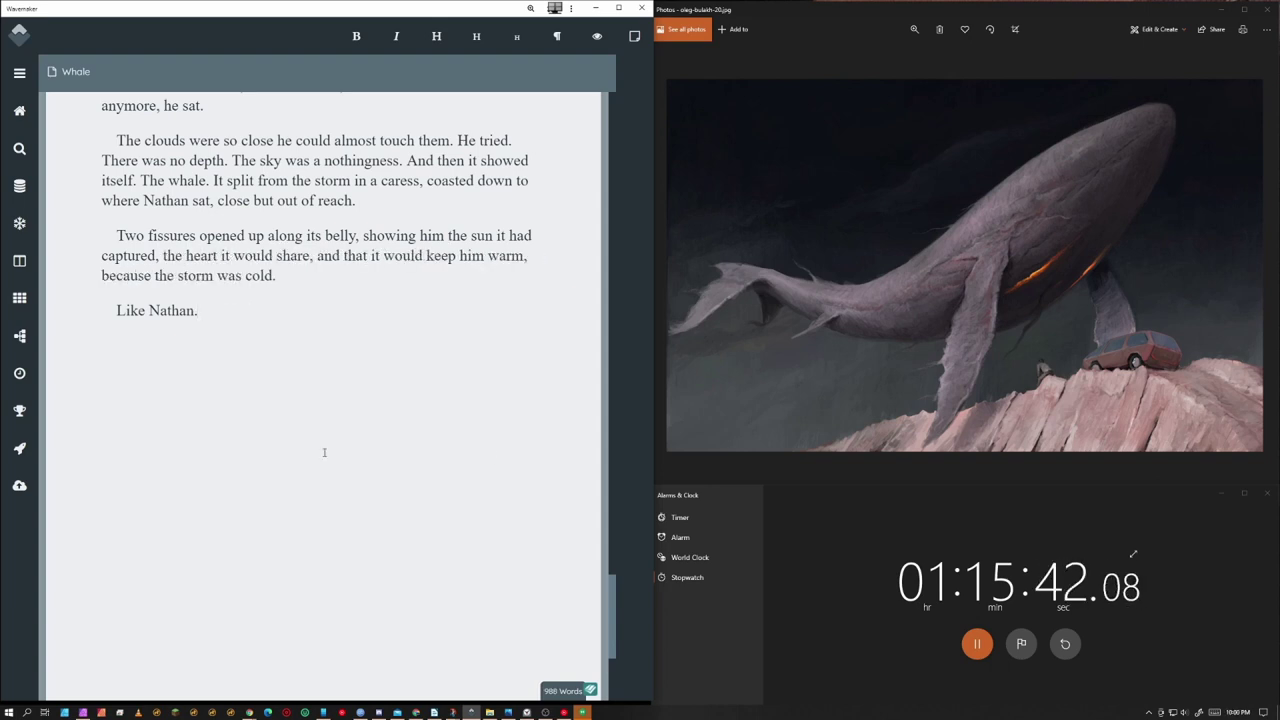
{"action": "scroll", "coordinate": [566, 158], "scroll_direction": "up", "scroll_amount": 15}
End the sentence at 'clouds' with a period, capitalise 'They', and start typing 'How could she not s'
{"action": "scroll", "coordinate": [555, 223], "scroll_direction": "down", "scroll_amount": 8}
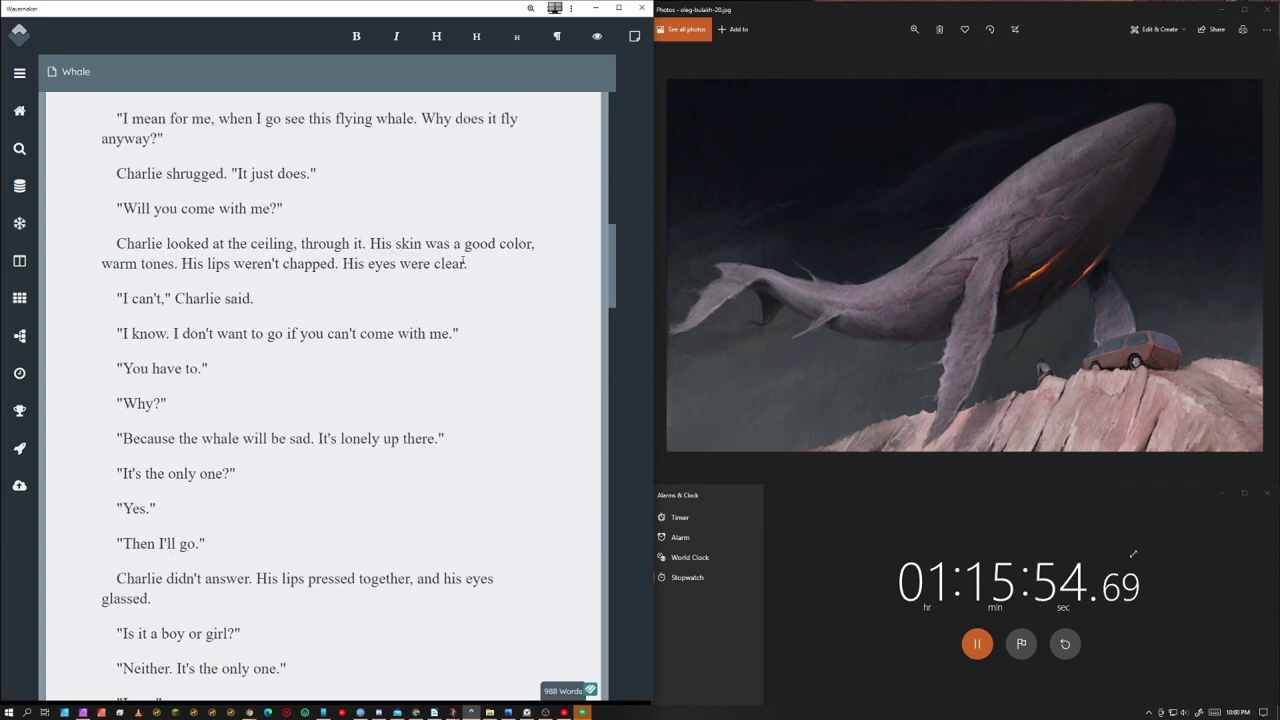
{"action": "left_click_drag", "start_coordinate": [397, 244], "coordinate": [532, 244]}
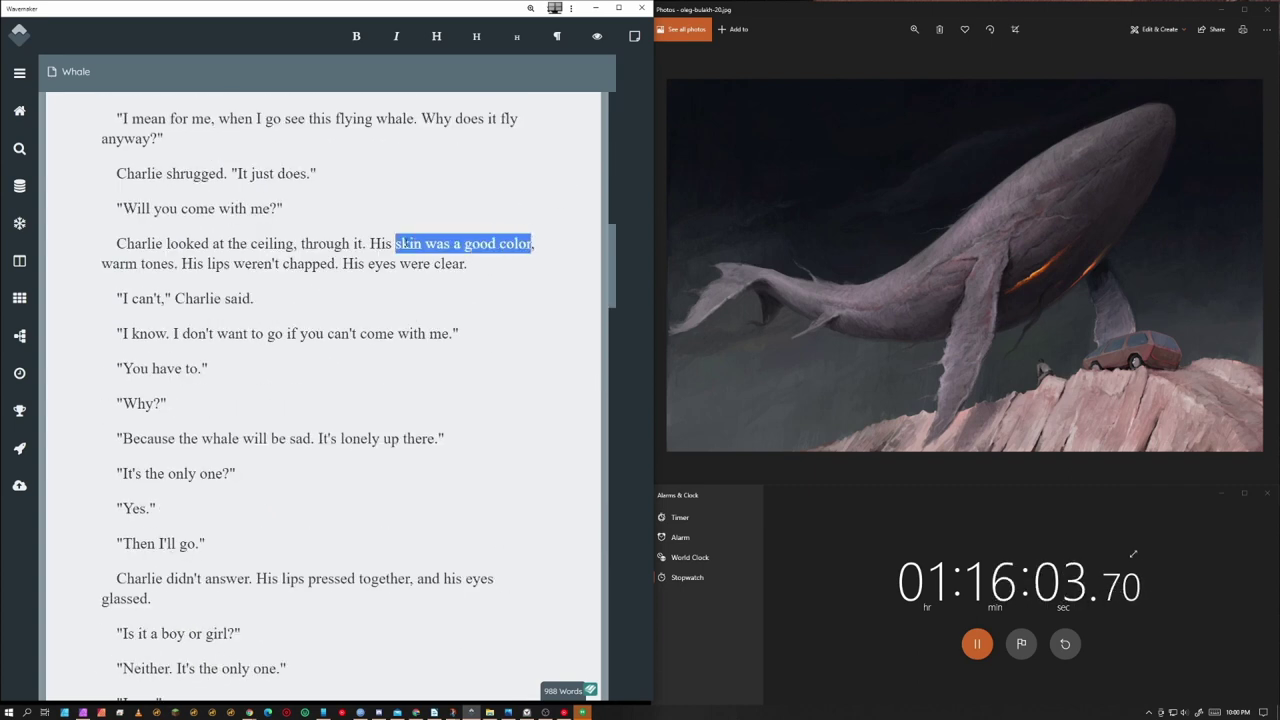
{"action": "key", "text": "Left"}
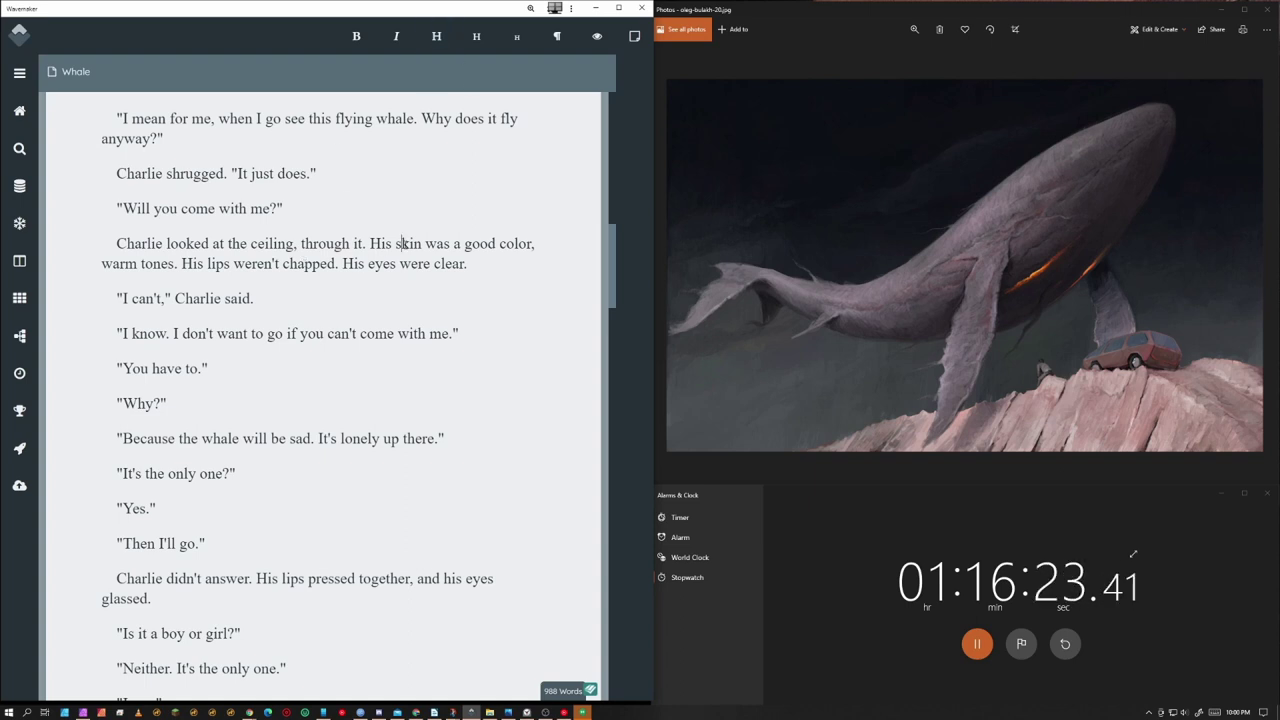
{"action": "scroll", "coordinate": [425, 245], "scroll_direction": "down", "scroll_amount": 3}
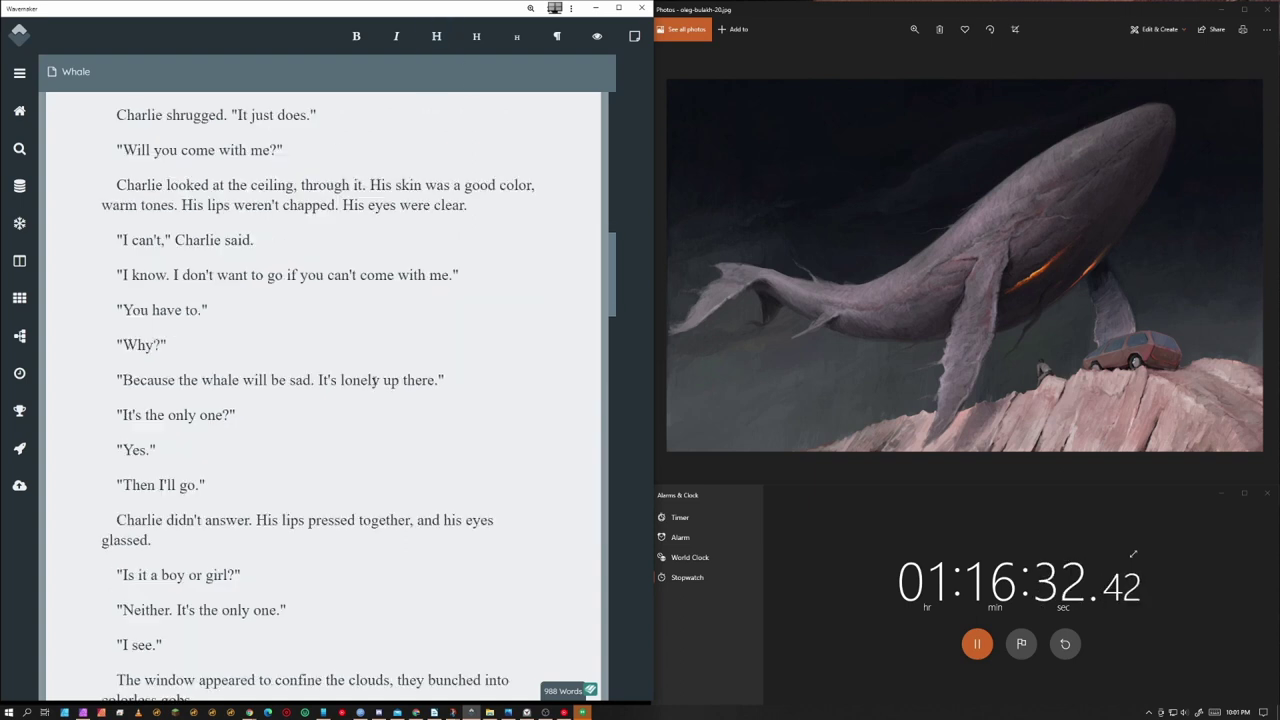
{"action": "scroll", "coordinate": [359, 365], "scroll_direction": "down", "scroll_amount": 3}
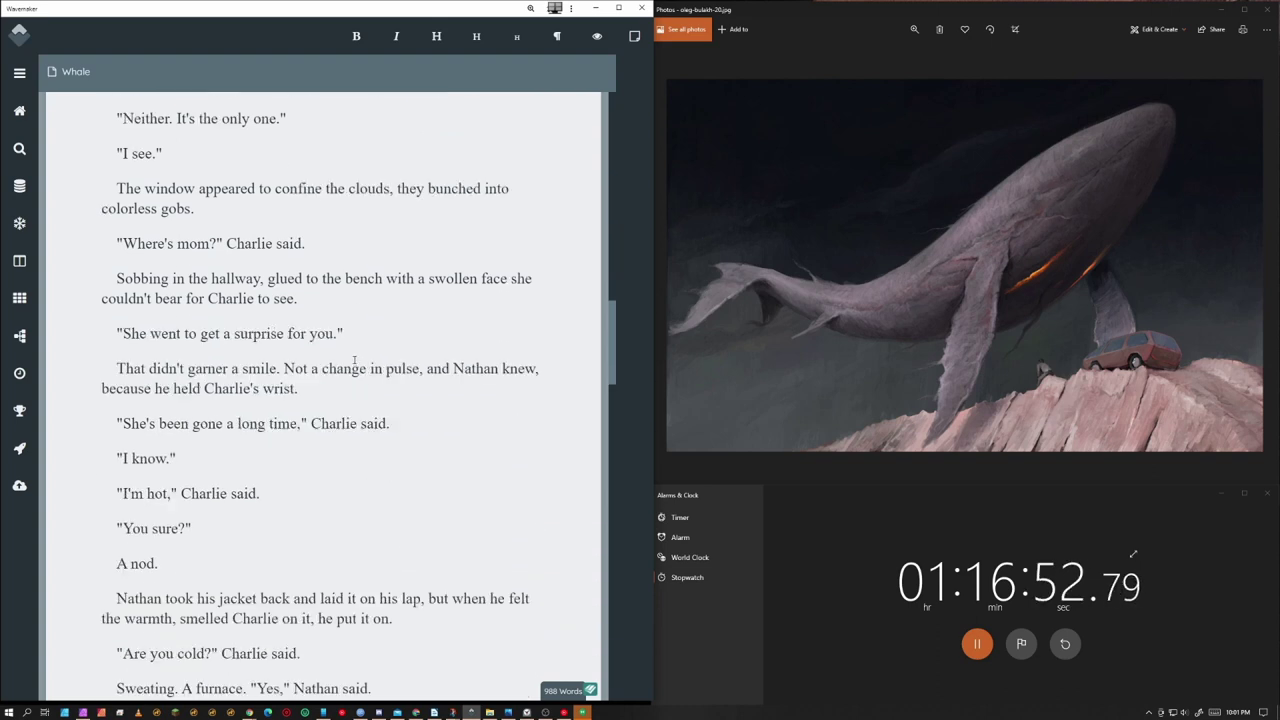
{"action": "type", "text": "."}
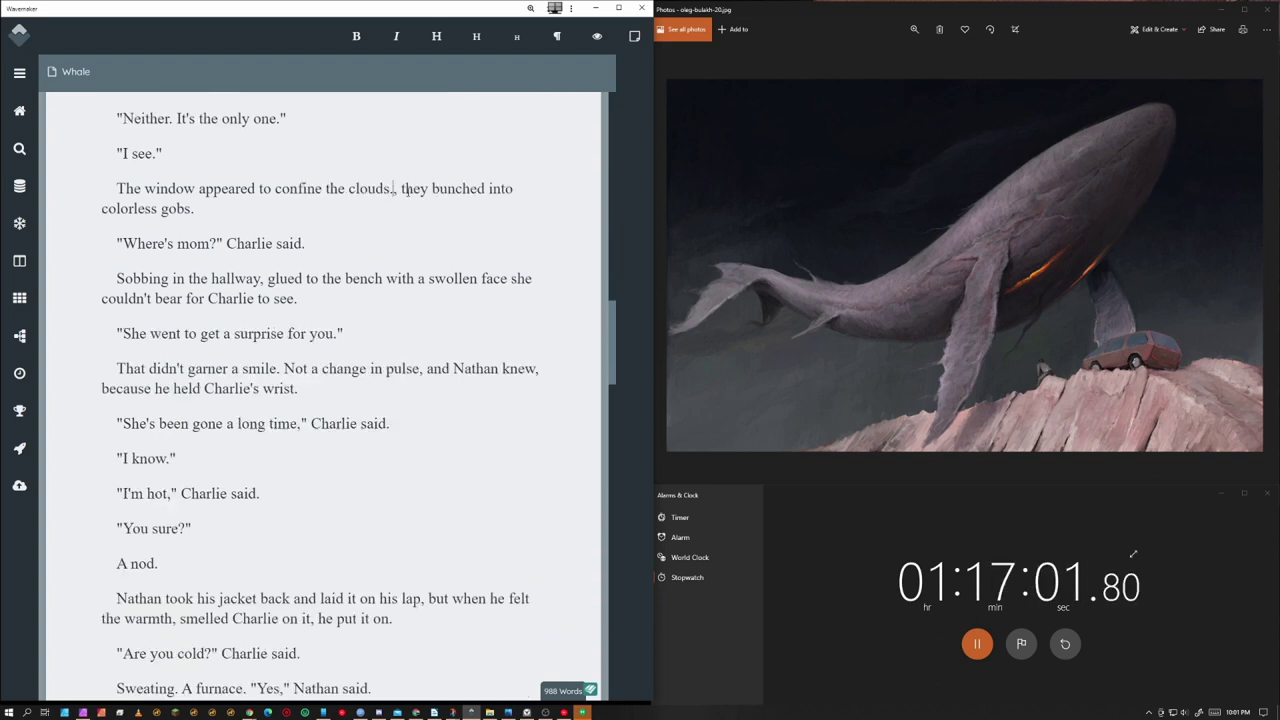
{"action": "key", "text": "Delete"}
{"action": "left_click", "coordinate": [405, 188]}
{"action": "key", "text": "BackSpace"}
{"action": "type", "text": "T"}
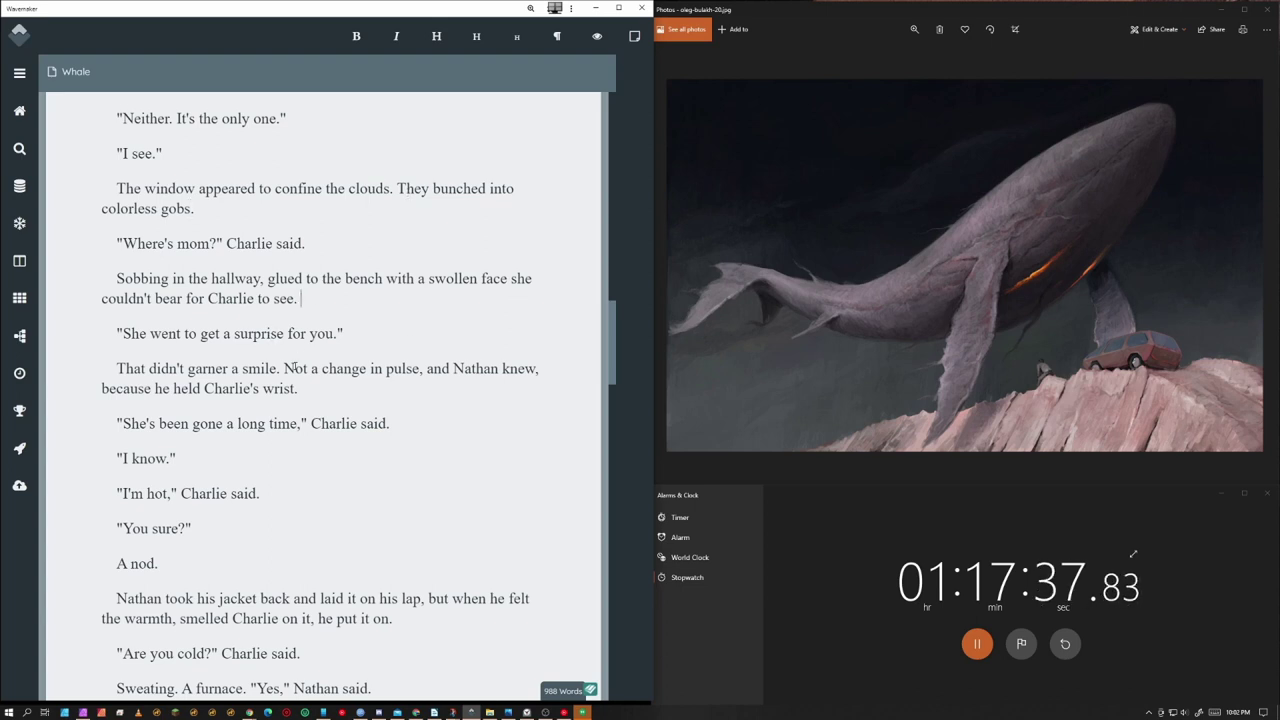
{"action": "type", "text": "How could she not s"}
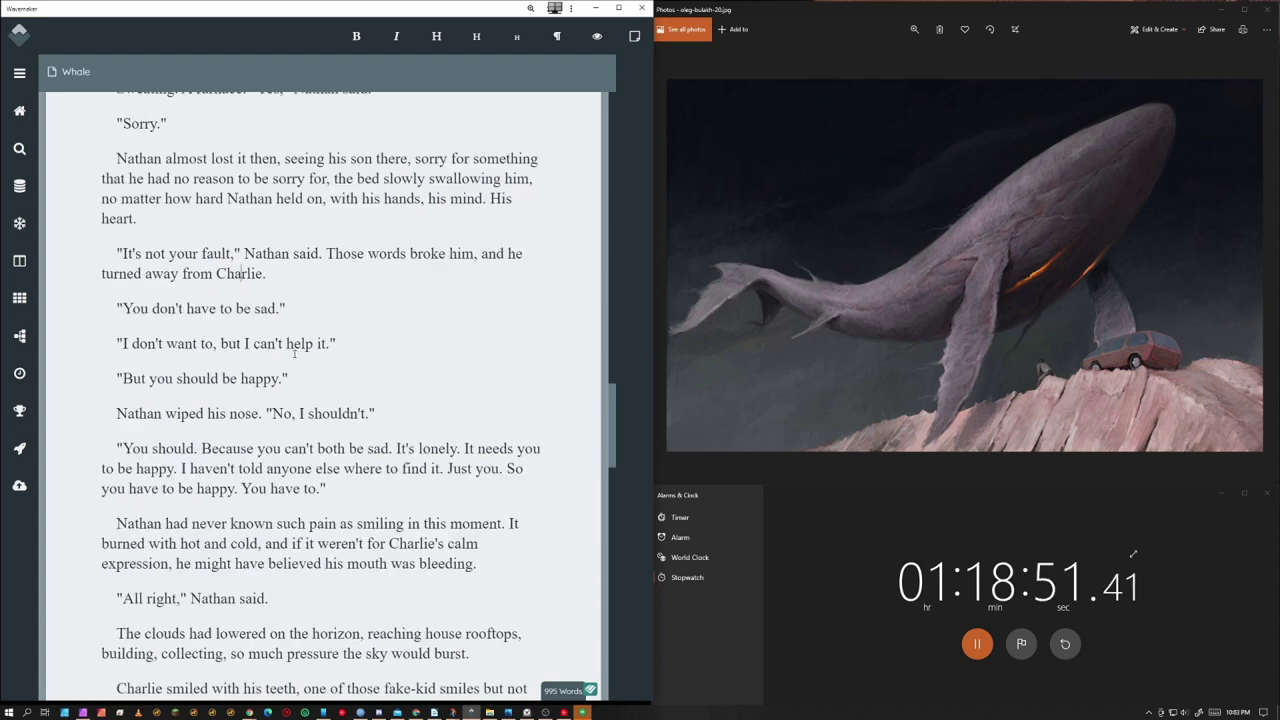
Replace 'calm' with 'tranquil' in Charlie's expression
{"action": "scroll", "coordinate": [294, 352], "scroll_direction": "down", "scroll_amount": 1}
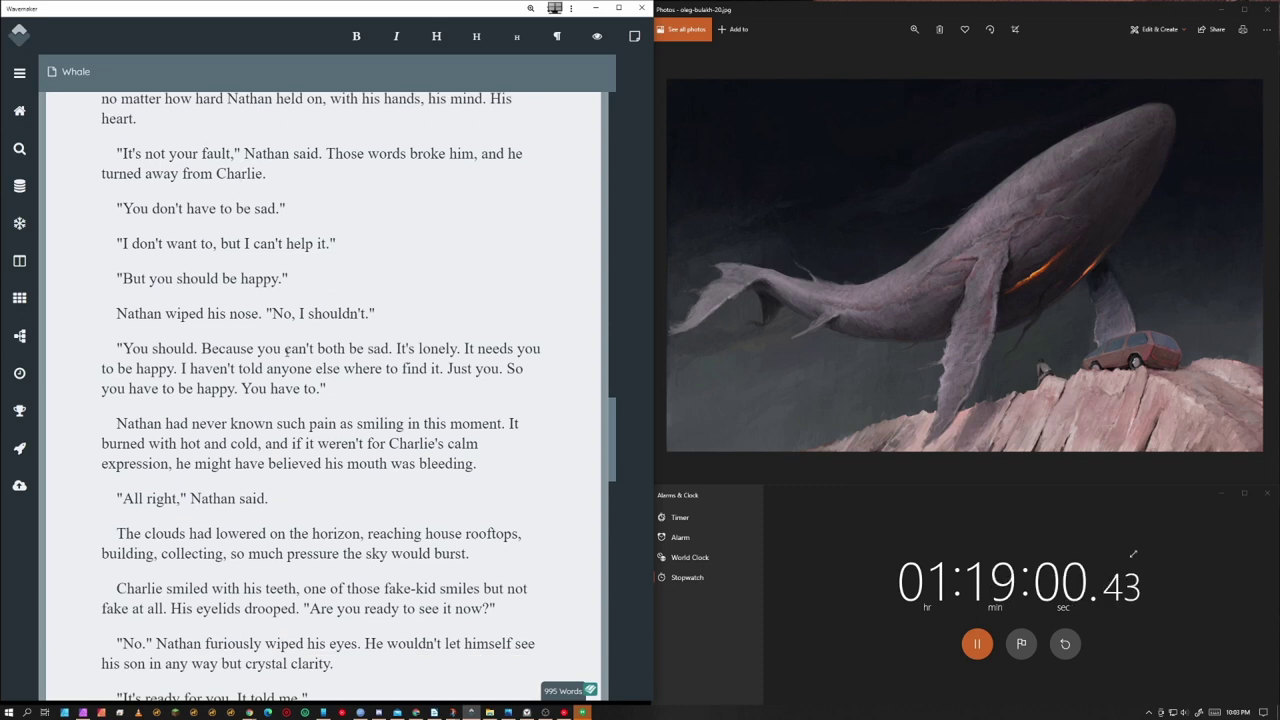
{"action": "scroll", "coordinate": [287, 352], "scroll_direction": "down", "scroll_amount": 2}
{"action": "scroll", "coordinate": [232, 323], "scroll_direction": "down", "scroll_amount": 2}
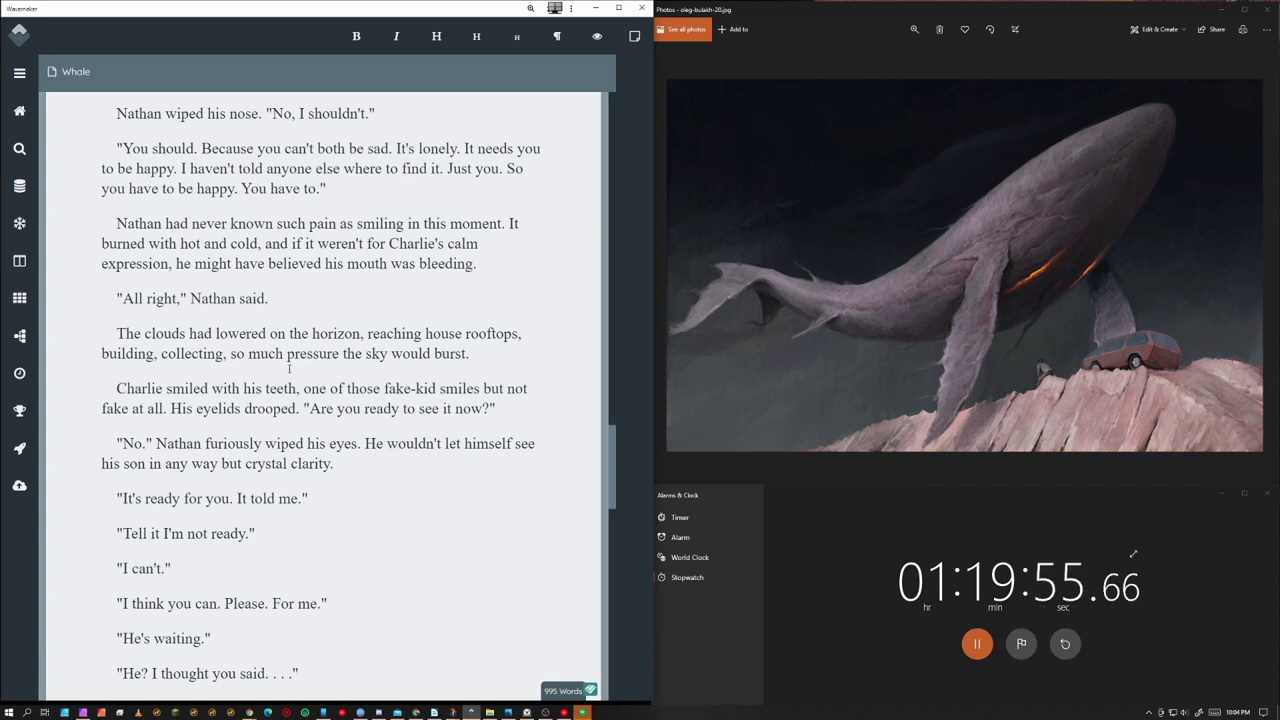
{"action": "double_click", "coordinate": [462, 243]}
{"action": "type", "text": "tranquil"}
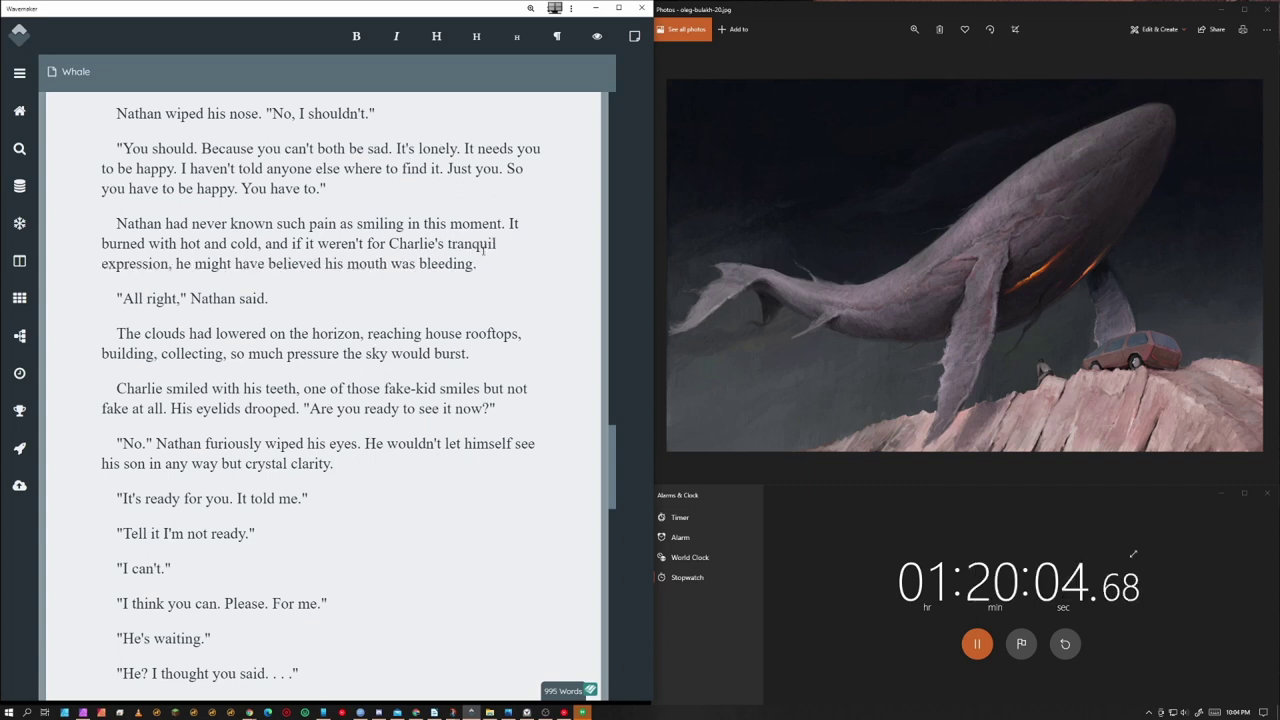
Delete 'house' from the rooftops sentence
{"action": "scroll", "coordinate": [364, 418], "scroll_direction": "down", "scroll_amount": 2}
{"action": "scroll", "coordinate": [364, 418], "scroll_direction": "up", "scroll_amount": 2}
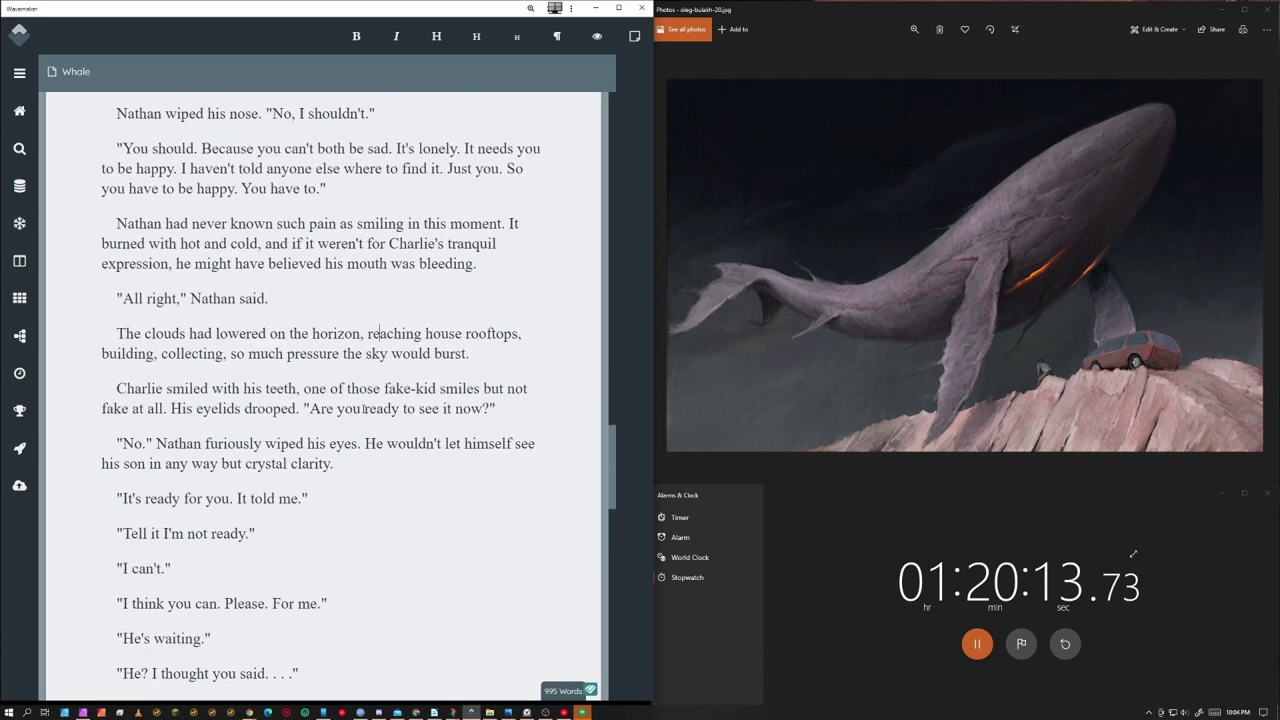
{"action": "scroll", "coordinate": [363, 410], "scroll_direction": "down", "scroll_amount": 2}
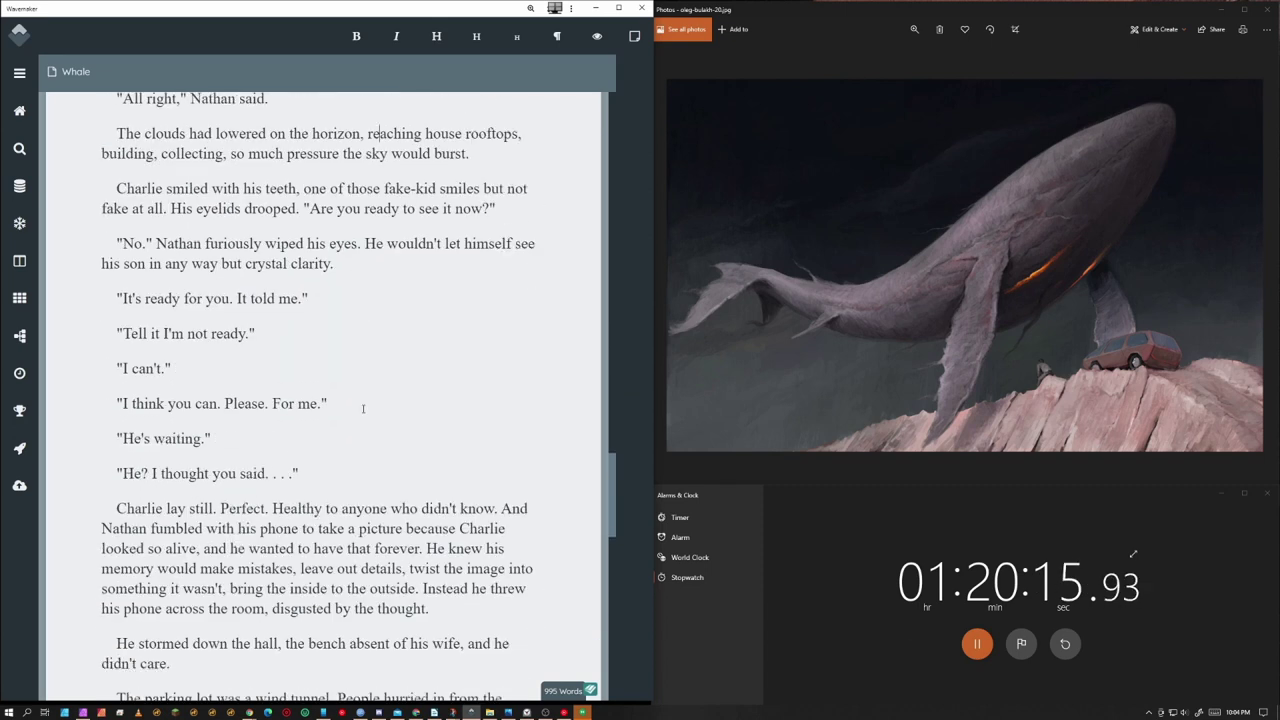
{"action": "double_click", "coordinate": [435, 133]}
{"action": "key", "text": "BackSpace"}
{"action": "scroll", "coordinate": [451, 301], "scroll_direction": "down", "scroll_amount": 1}
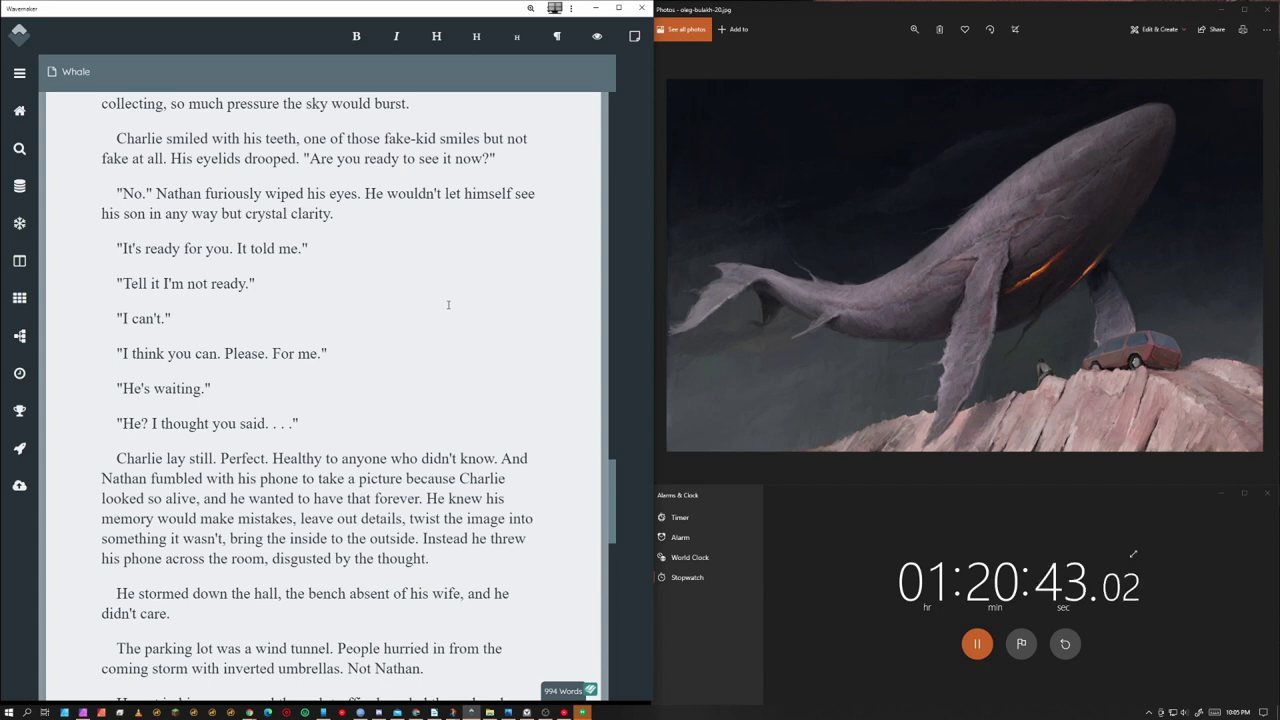
{"action": "scroll", "coordinate": [339, 308], "scroll_direction": "down", "scroll_amount": 1}
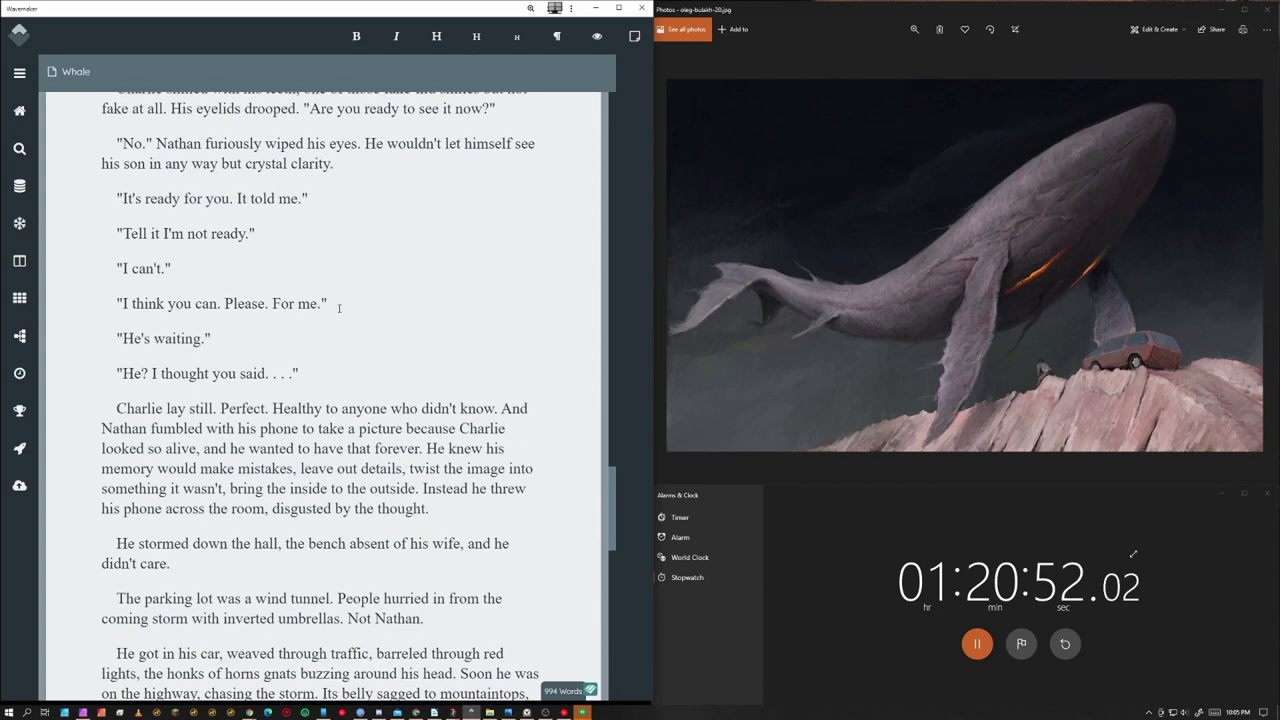
{"action": "scroll", "coordinate": [334, 303], "scroll_direction": "down", "scroll_amount": 5}
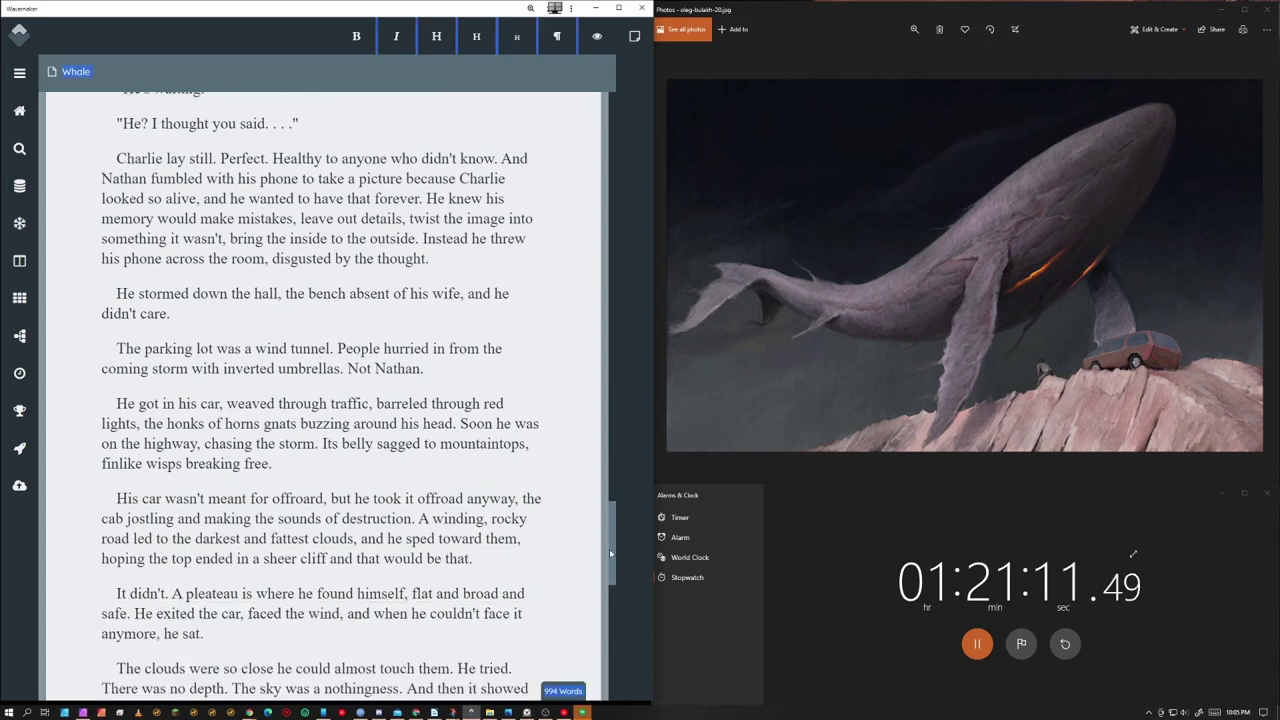
{"action": "scroll", "coordinate": [336, 457], "scroll_direction": "down", "scroll_amount": 9}
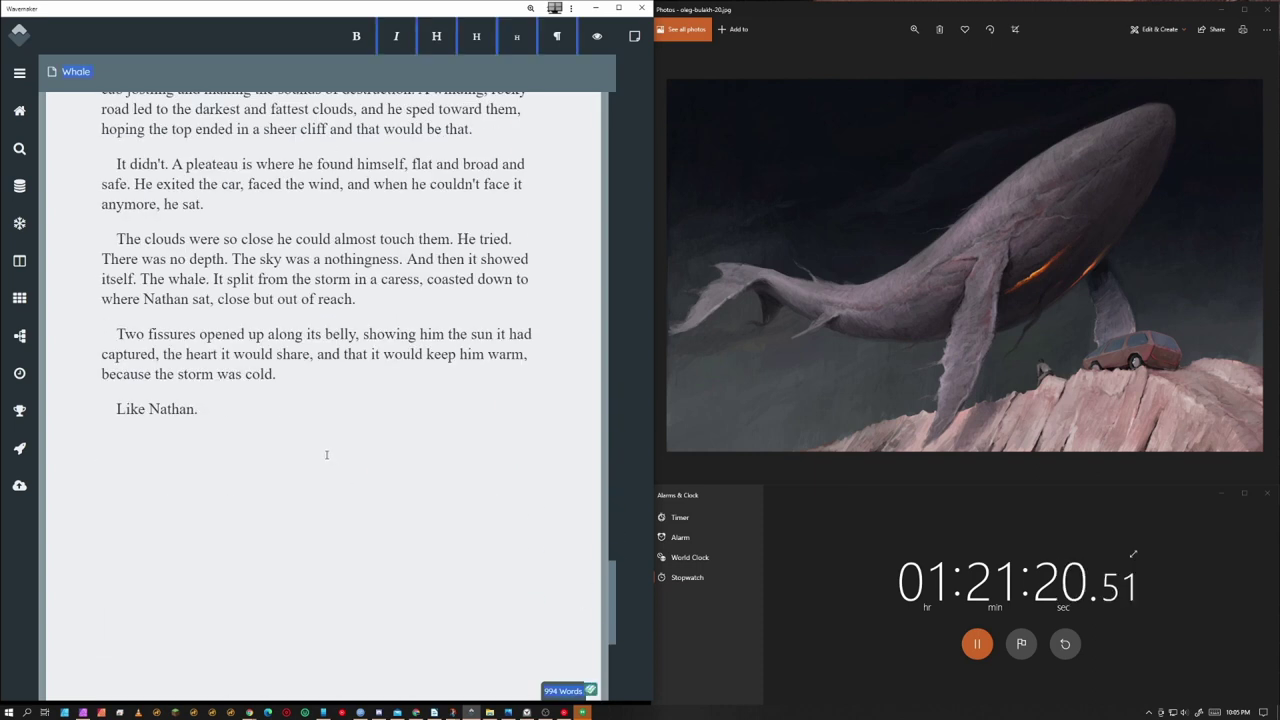
Remove 'Like Nathan.' and try alternate endings such as '"I'm here," Nathan said, through tears the wind wouldn't let him have'
{"action": "left_click_drag", "start_coordinate": [116, 409], "coordinate": [183, 437]}
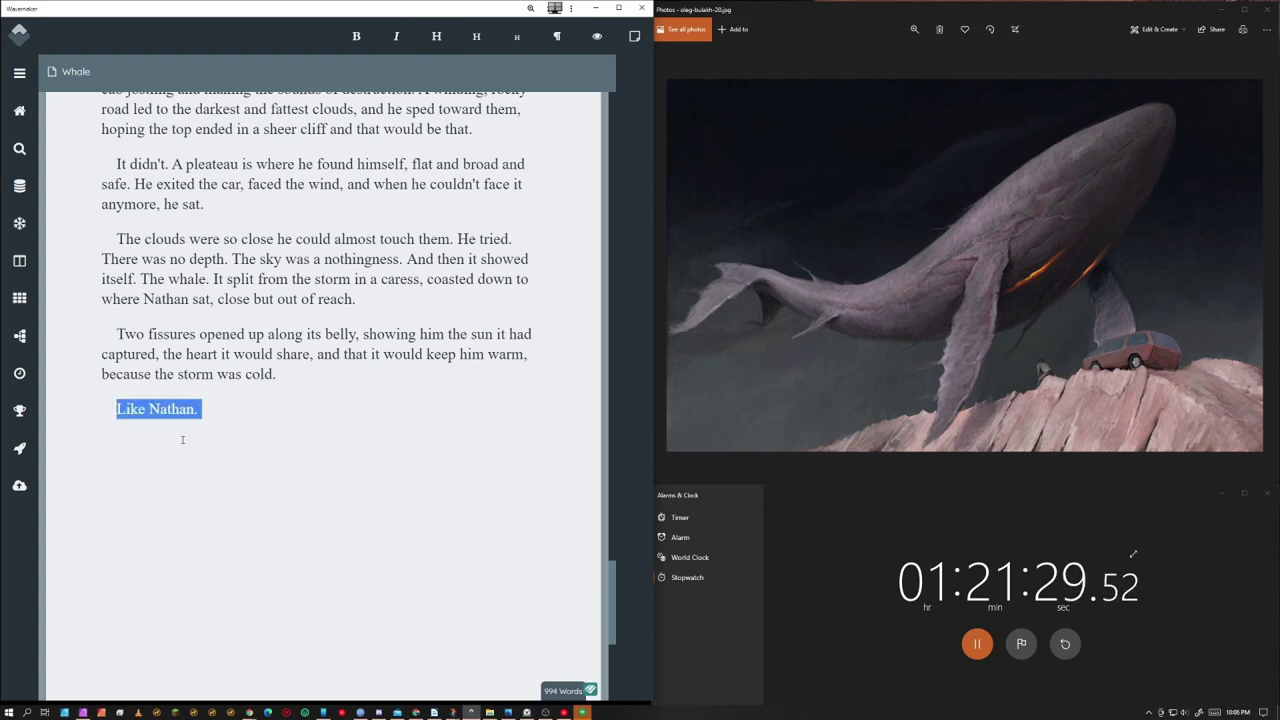
{"action": "key", "text": "BackSpace"}
{"action": "key", "text": "BackSpace"}
{"action": "key", "text": "BackSpace"}
{"action": "type", "text": ", and Nathan was cold."}
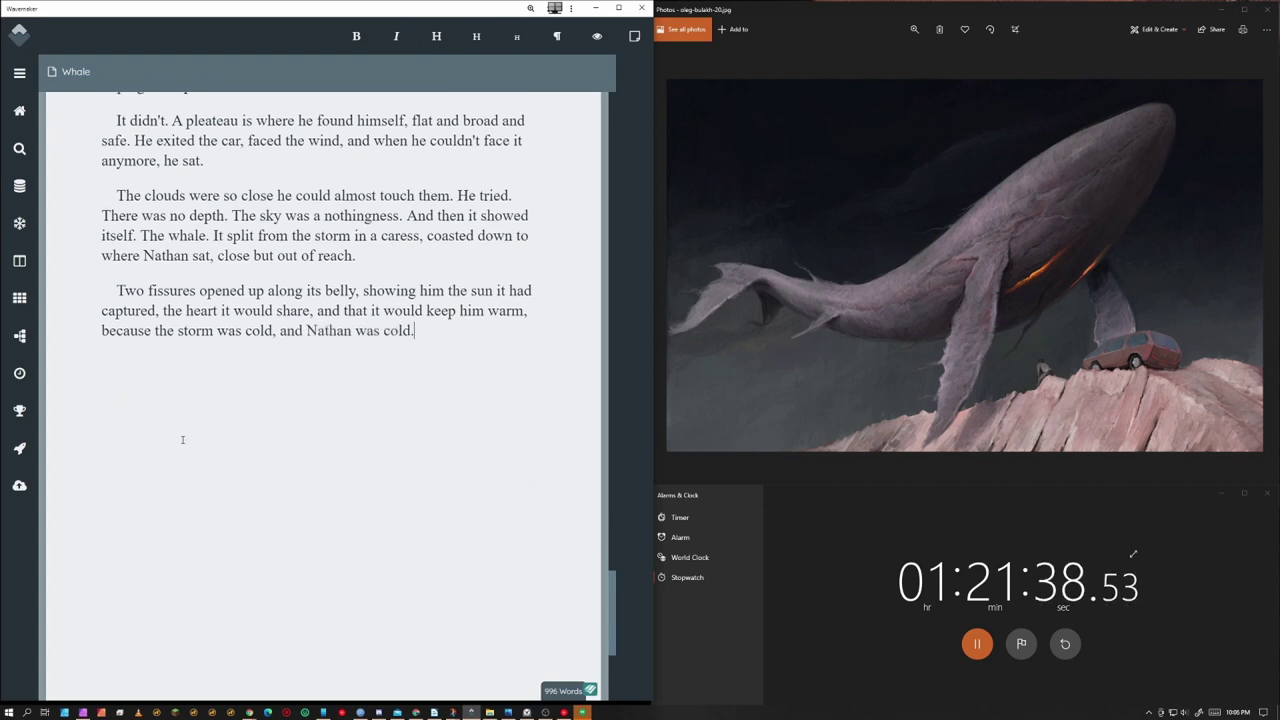
{"action": "key", "text": "ctrl+z"}
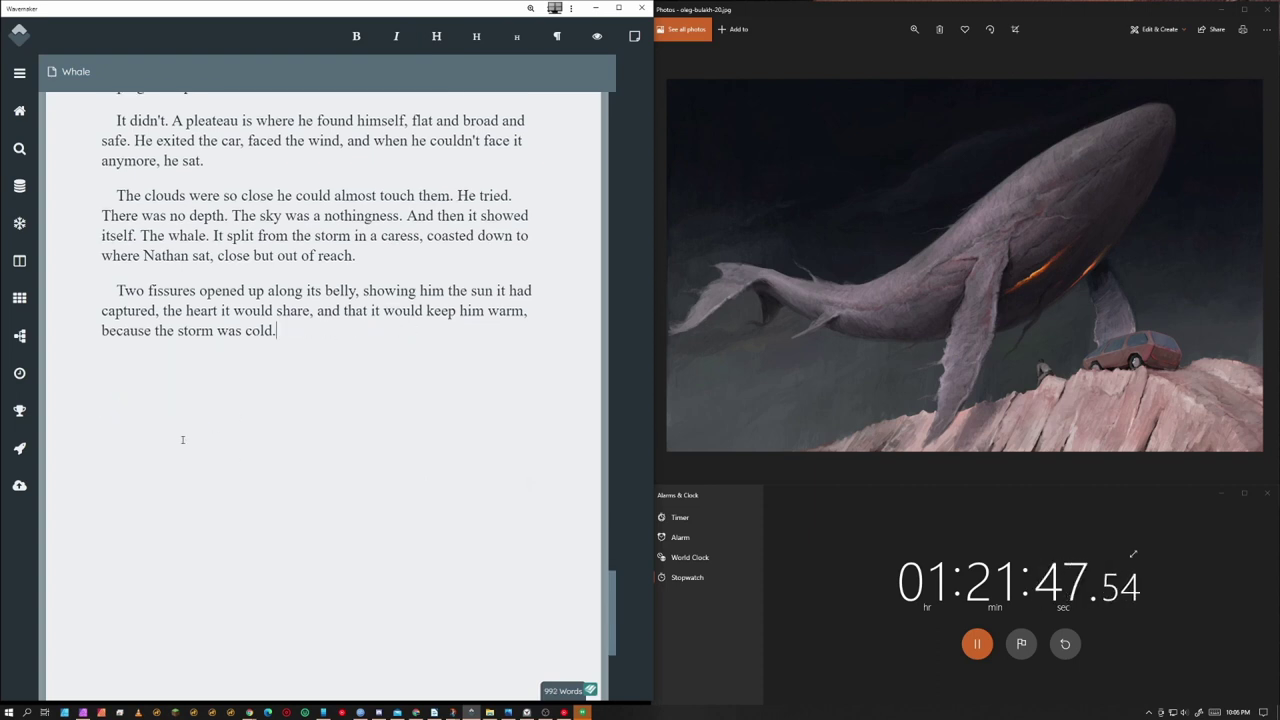
{"action": "key", "text": "Return"}
{"action": "type", "text": "\"I'm here,\" Nathan said"}
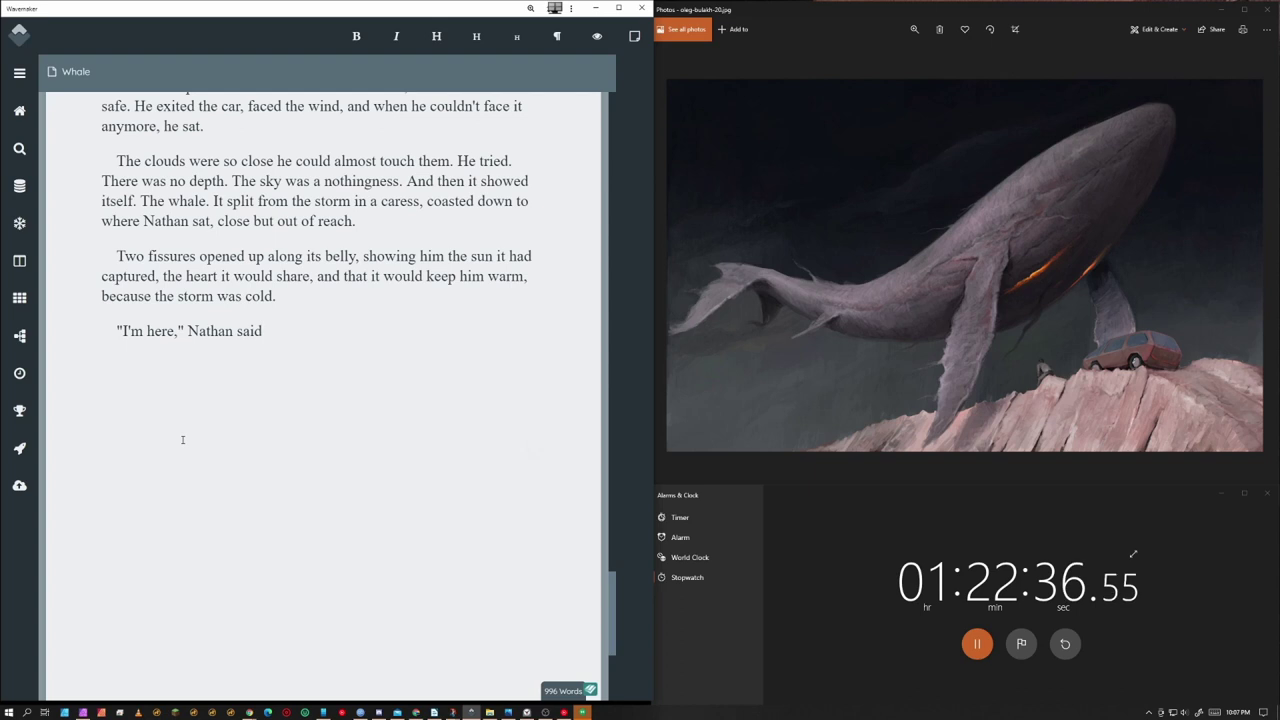
{"action": "type", "text": ", through tears the wind w"}
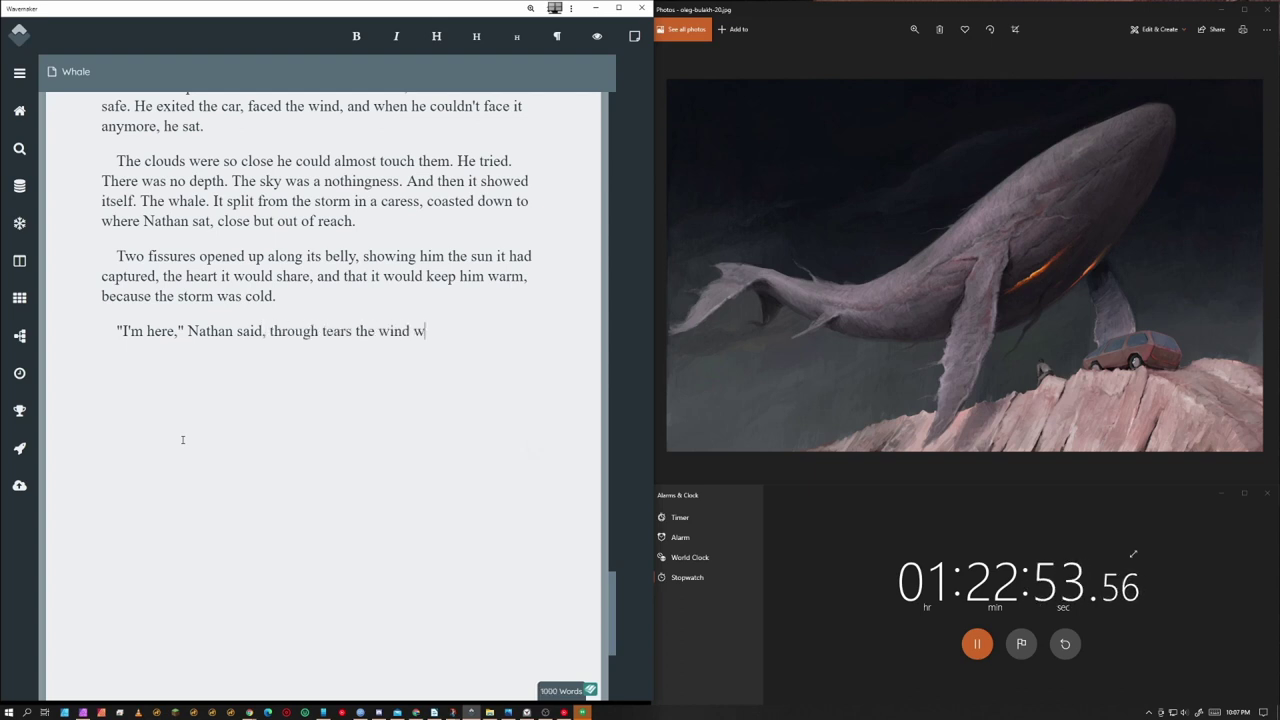
{"action": "type", "text": "ouldn't let him hav"}
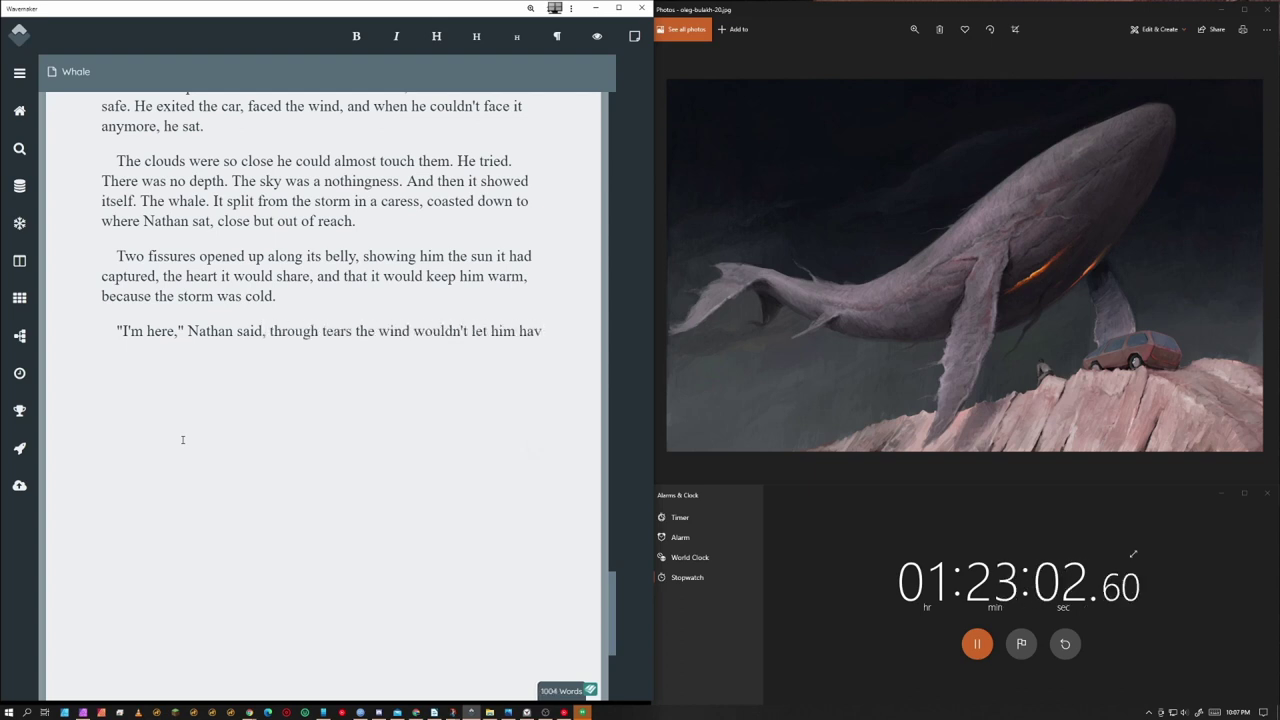
{"action": "type", "text": "e"}
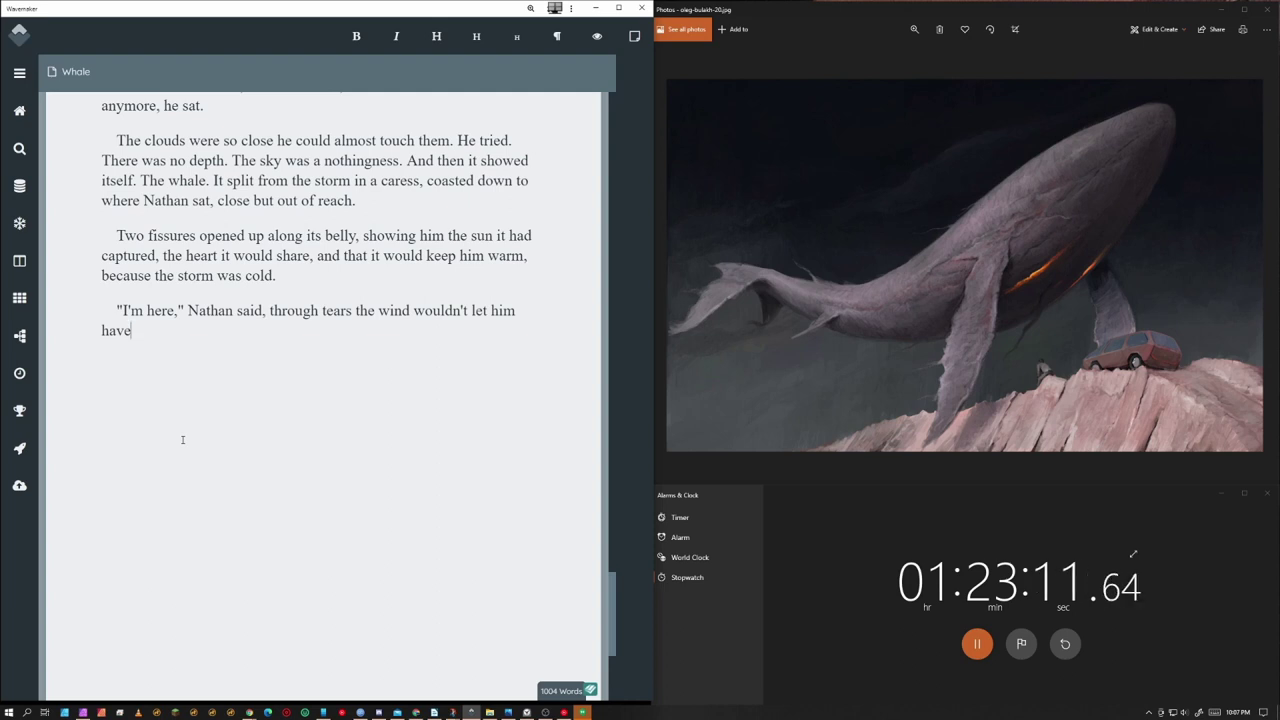
Replace the last paragraph with 'Like Nathan, who took in the site with tears the wind wouldn't let him have'
{"action": "triple_click", "coordinate": [115, 310]}
{"action": "type", "text": "Like Nathan, who took in the sit"}
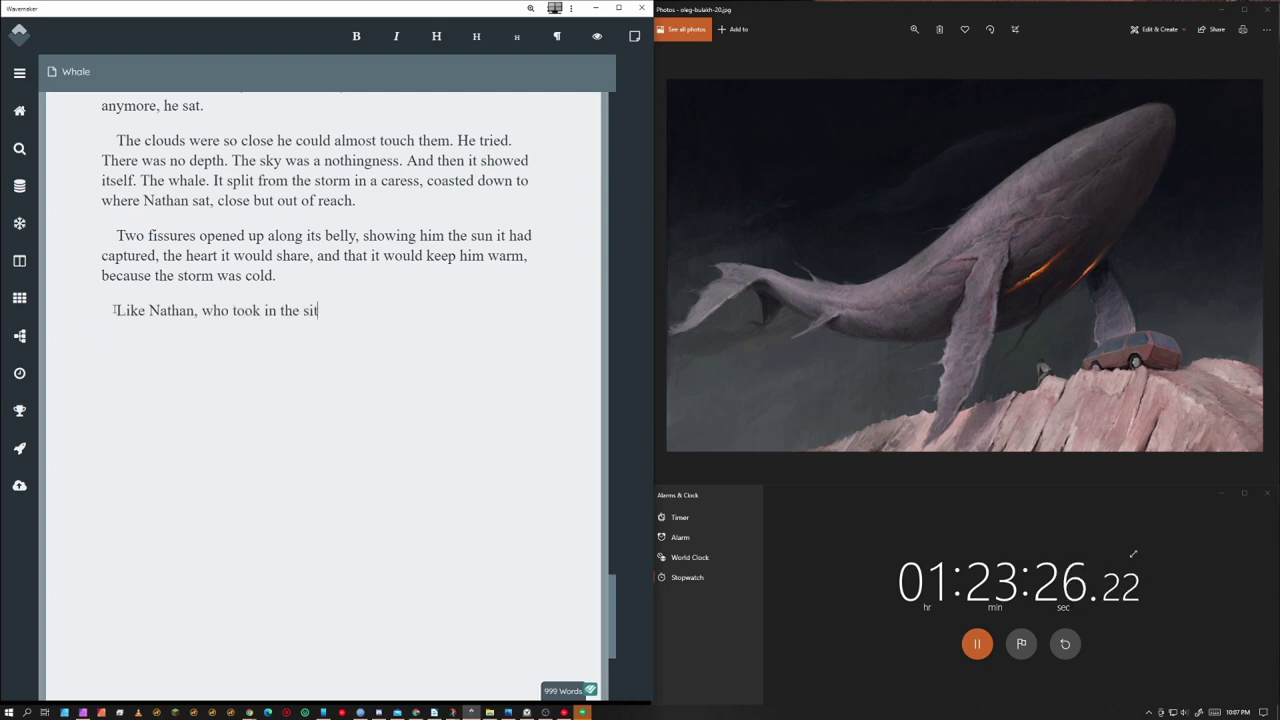
{"action": "type", "text": "e with tears the wind wouldn't let him have."}
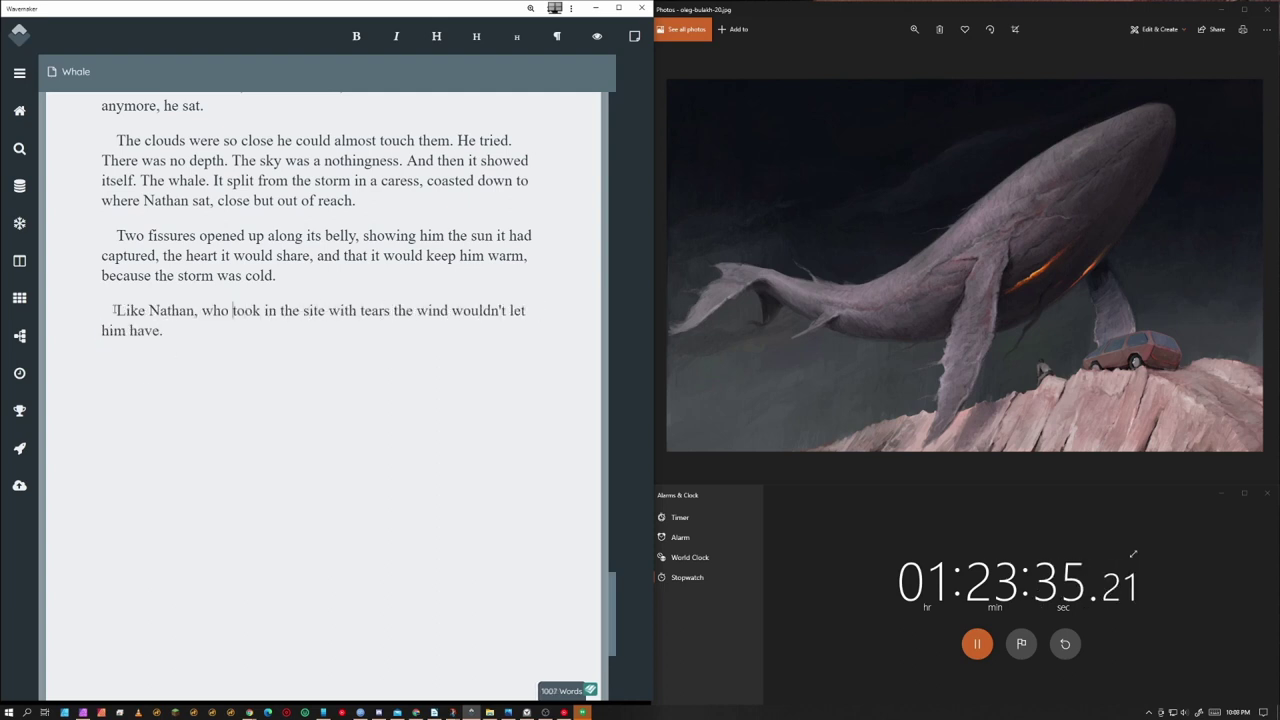
{"action": "key", "text": "ctrl+Right"}
{"action": "key", "text": "ctrl+Right"}
{"action": "key", "text": "ctrl+Right"}
{"action": "key", "text": "ctrl+Right"}
{"action": "key", "text": "Left"}
{"action": "key", "text": "BackSpace"}
{"action": "key", "text": "BackSpace"}
Correct 'site' to 'sight', swap 'Perfect' for 'Peaceful', and delete 'And' before Nathan
{"action": "type", "text": "ght"}
{"action": "left_click_drag", "start_coordinate": [619, 590], "coordinate": [612, 500]}
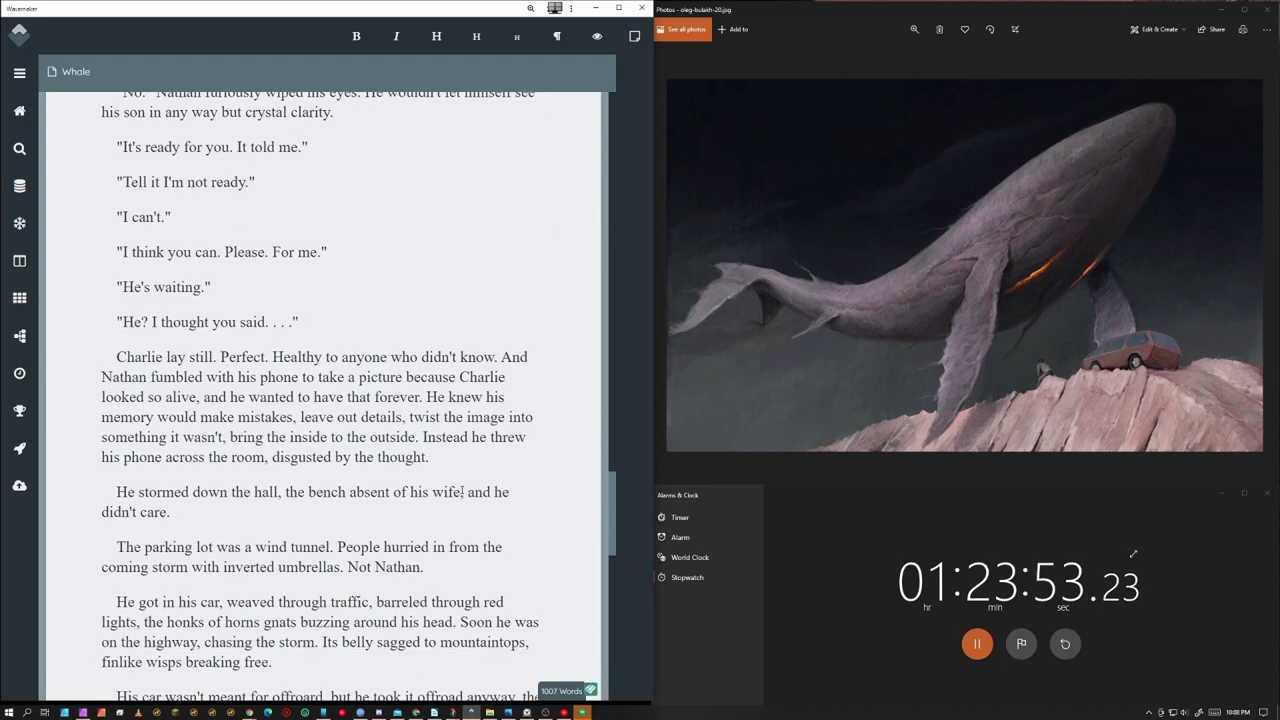
{"action": "double_click", "coordinate": [245, 357]}
{"action": "type", "text": "Peaceful"}
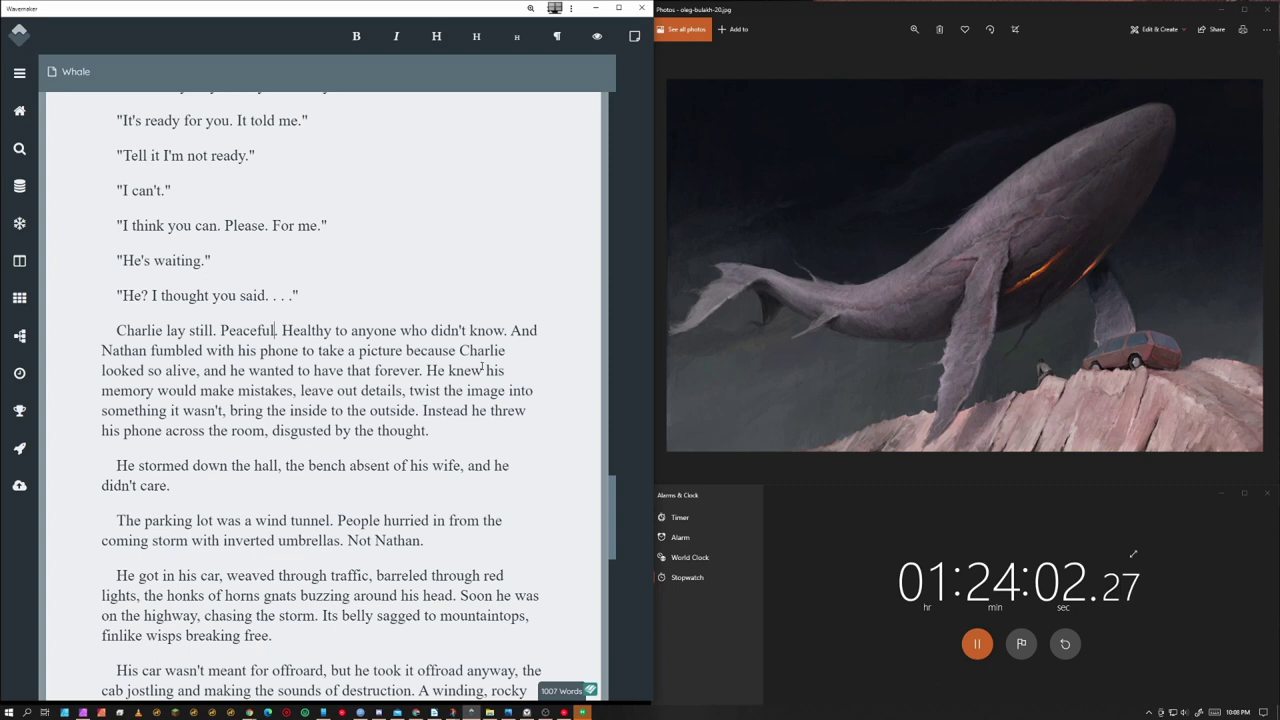
{"action": "double_click", "coordinate": [522, 330]}
{"action": "key", "text": "BackSpace"}
Cut ', bring the inside to the outside' from the paragraph
{"action": "scroll", "coordinate": [345, 376], "scroll_direction": "down", "scroll_amount": 2}
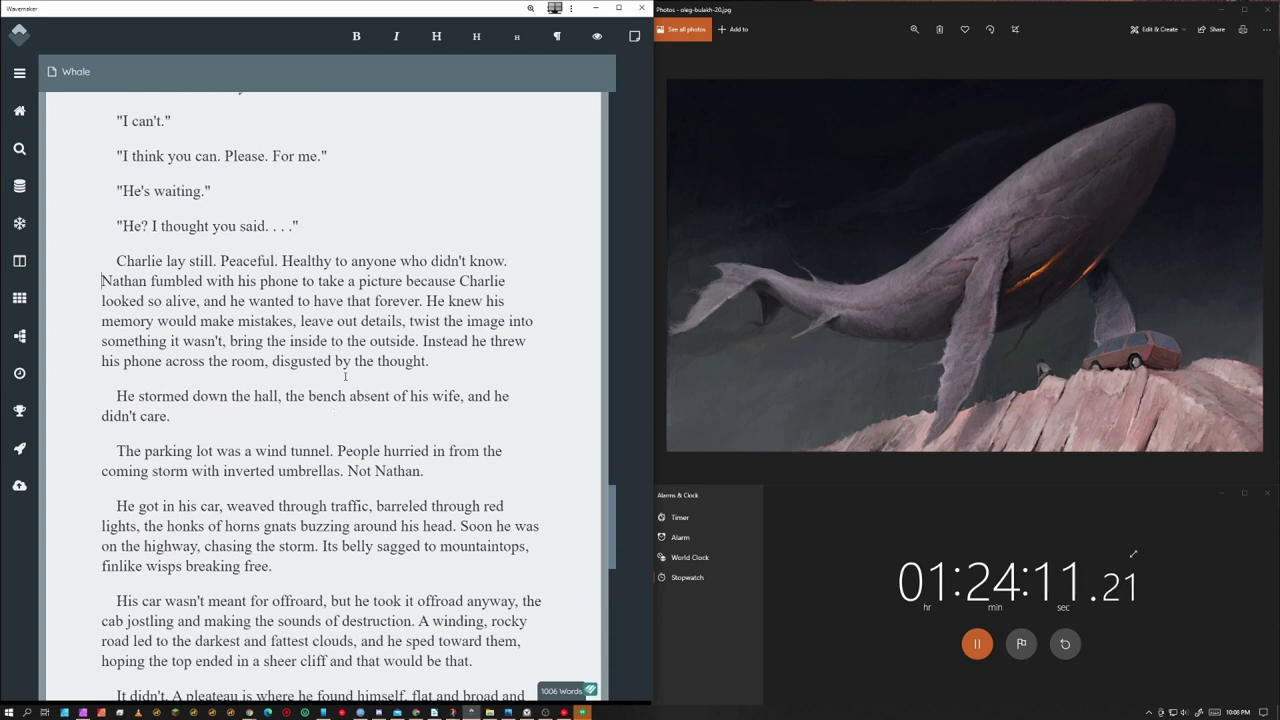
{"action": "scroll", "coordinate": [282, 361], "scroll_direction": "down", "scroll_amount": 1}
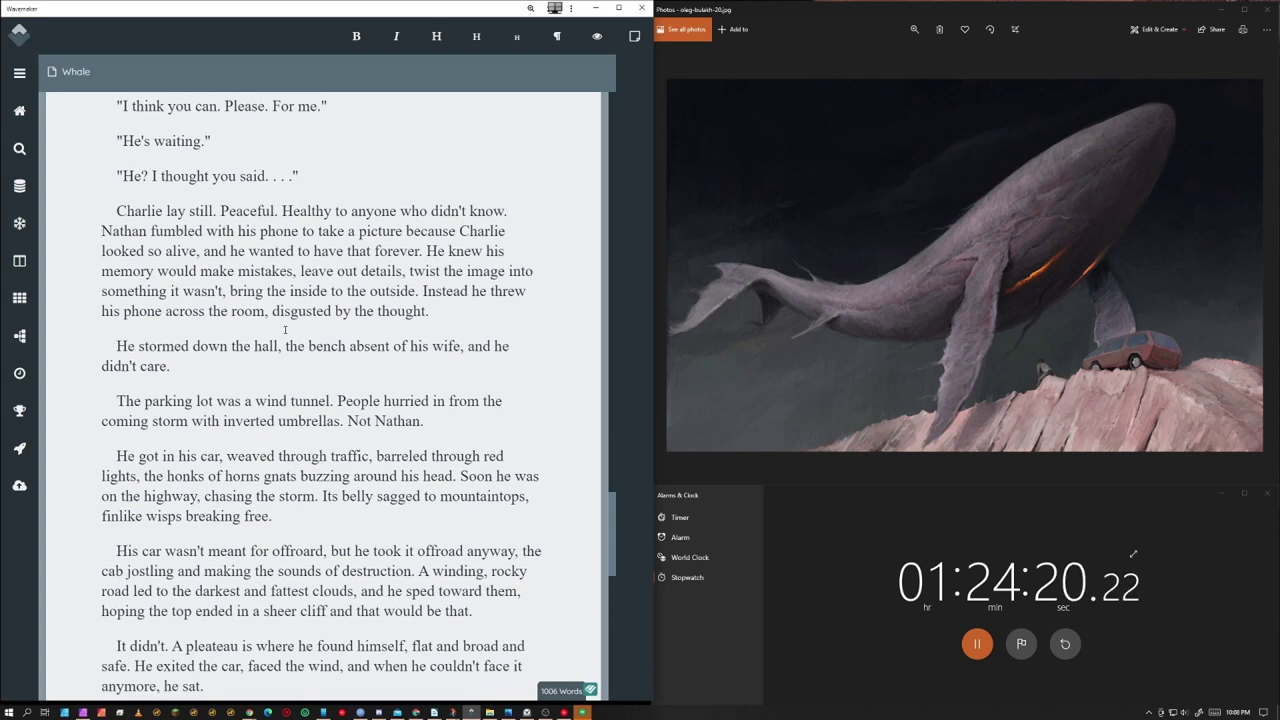
{"action": "left_click_drag", "start_coordinate": [416, 291], "coordinate": [225, 291]}
{"action": "key", "text": "BackSpace"}
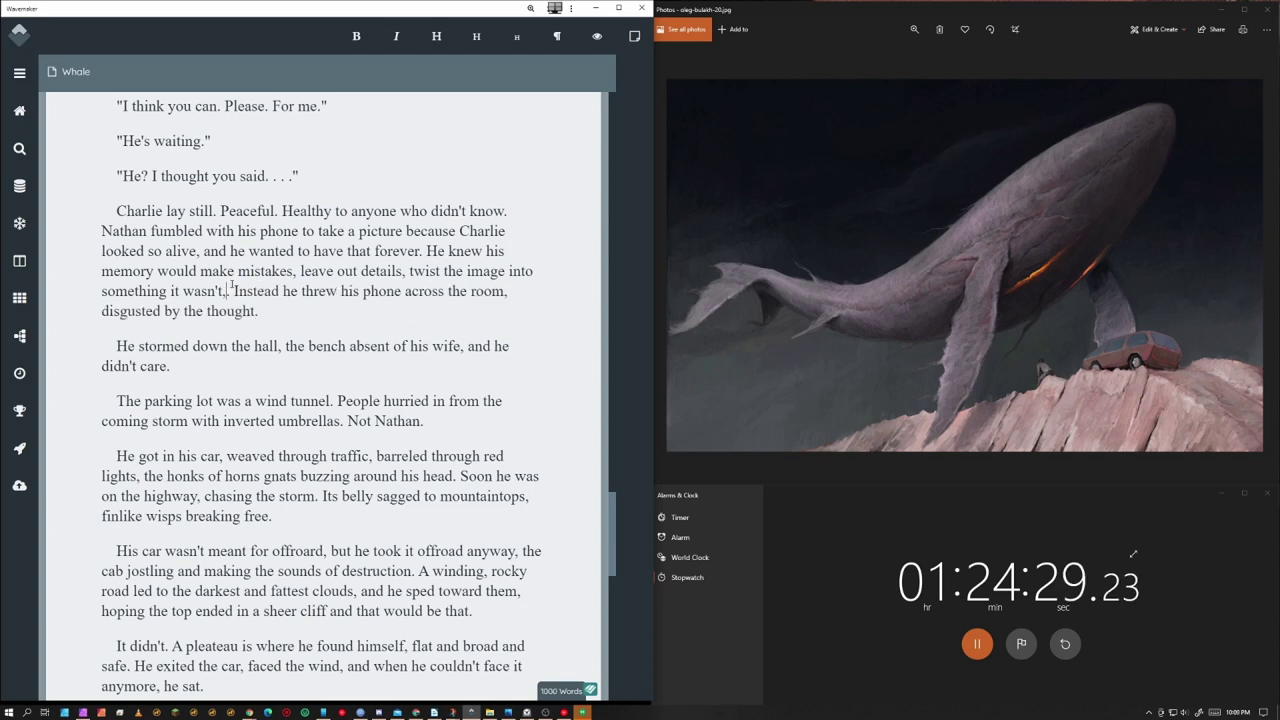
{"action": "scroll", "coordinate": [395, 457], "scroll_direction": "down", "scroll_amount": 8}
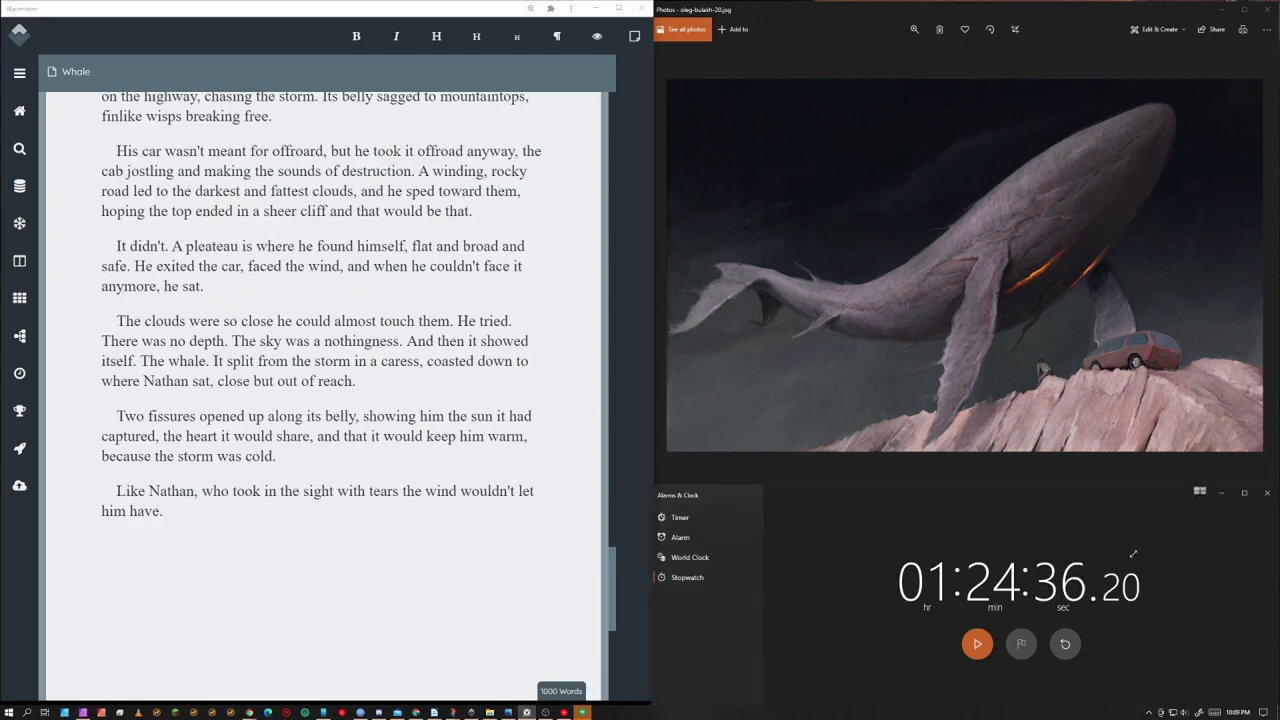